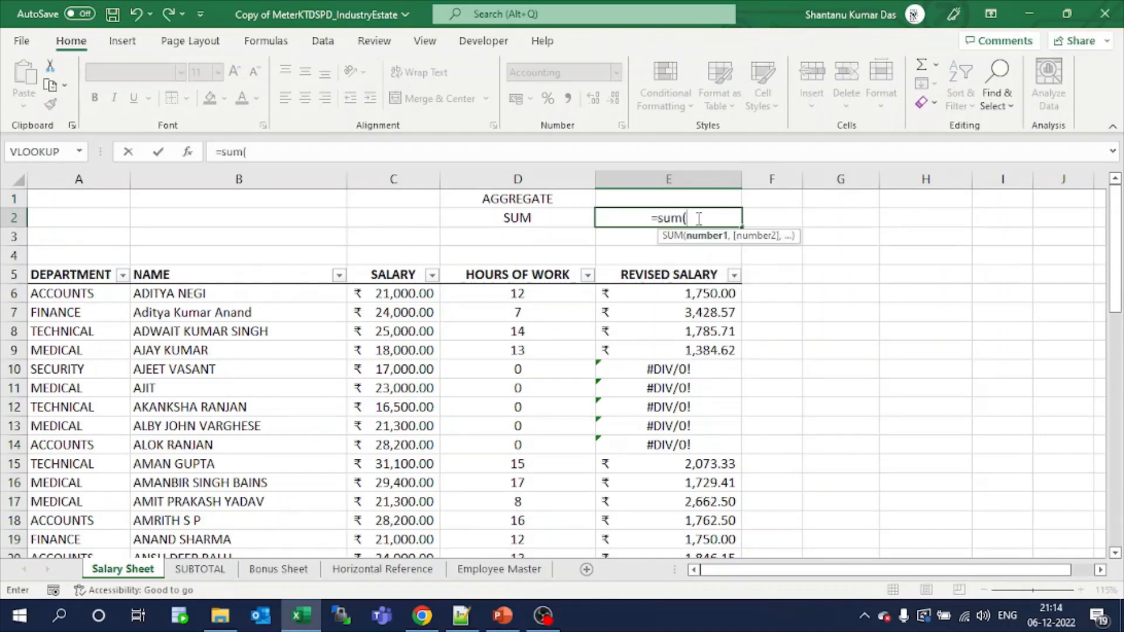
- Complete the SUM formula in E2 with the REVISED SALARY range E6:E55
left_click(659, 296)
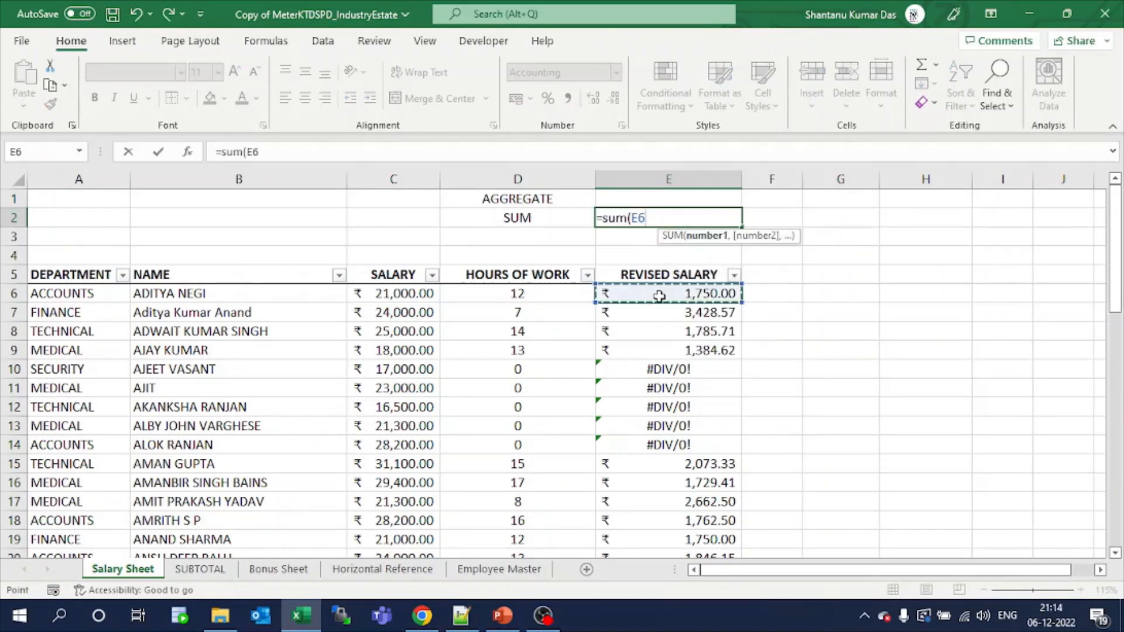
key("ctrl+shift+Down")
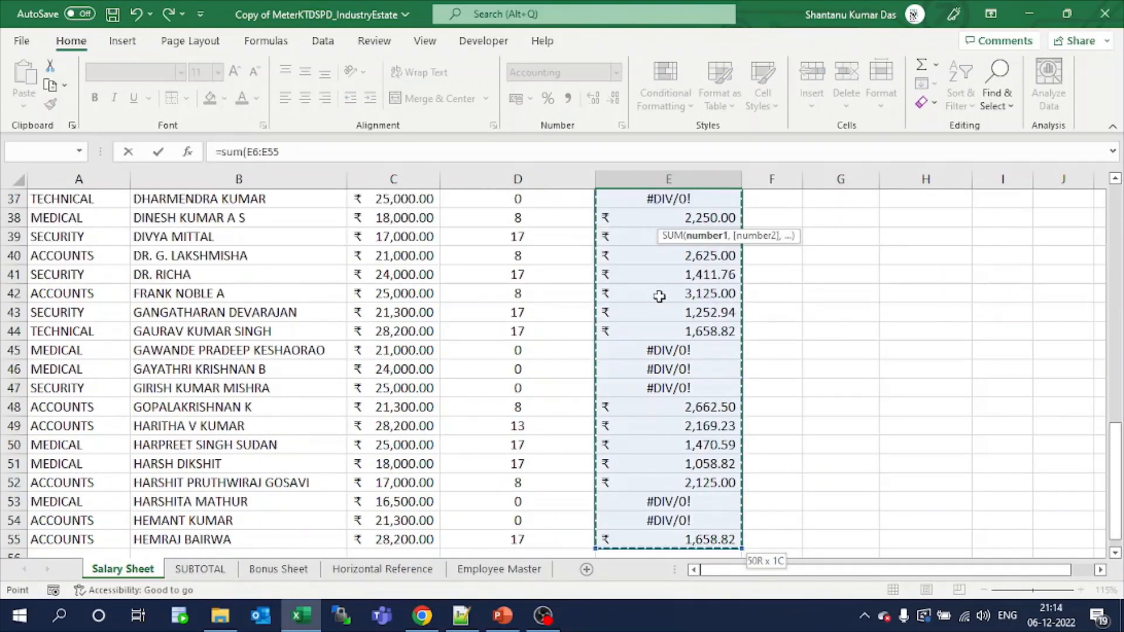
type(")")
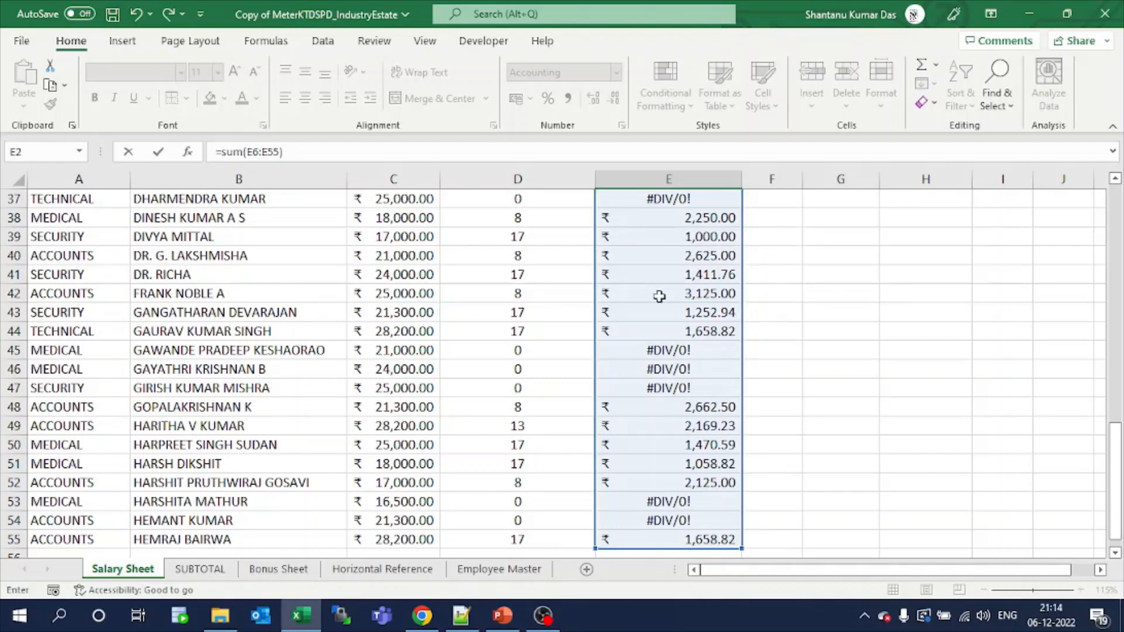
key("Return")
scroll(659, 297, "up", 1)
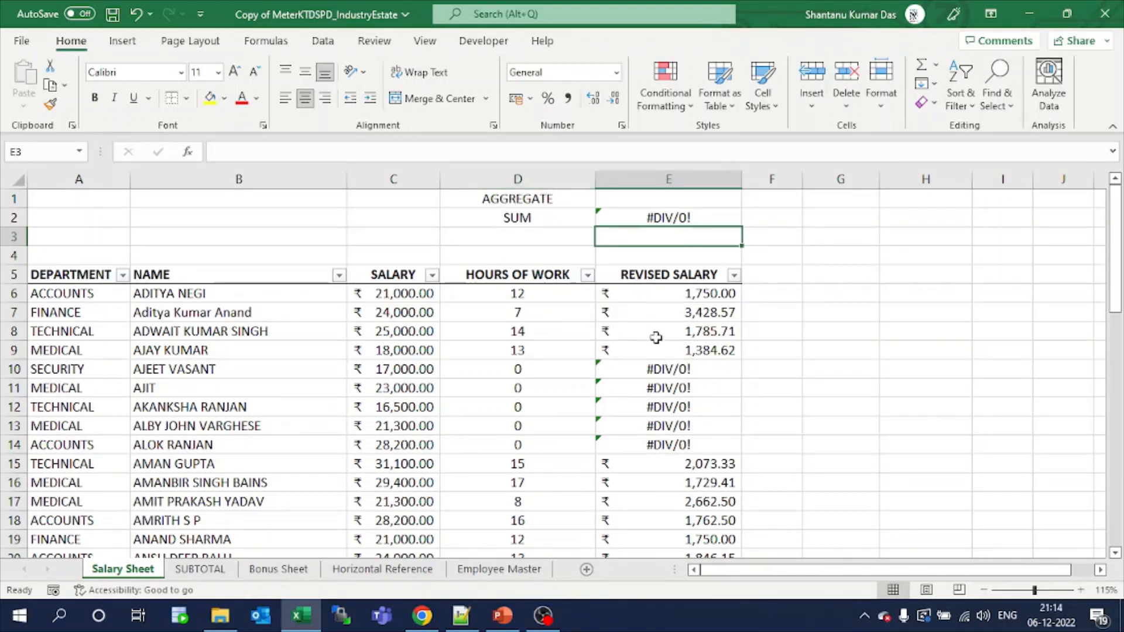
- Enter =AGGREGATE(9,6,E6:E55) in E1 to sum the REVISED SALARY column while ignoring error values
left_click(677, 205)
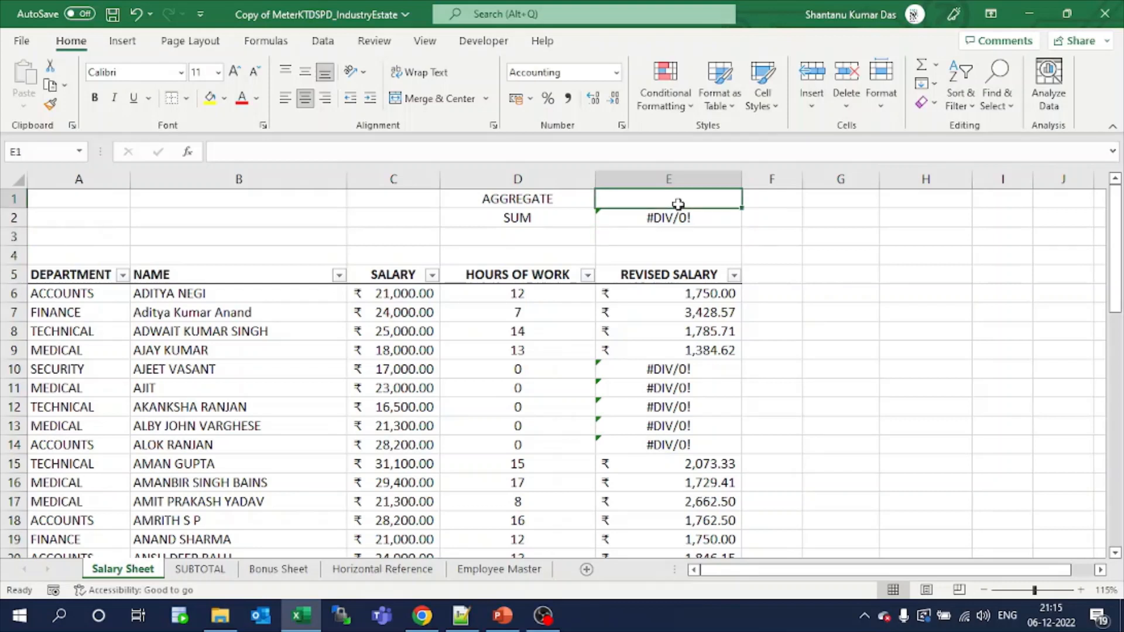
type("=")
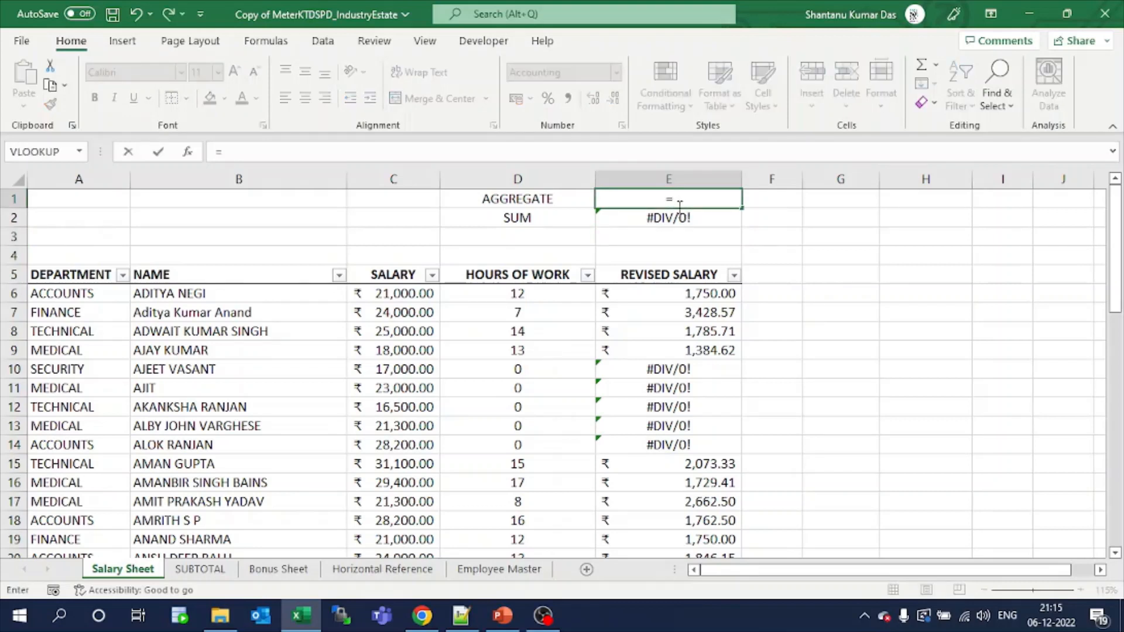
type("aggreg")
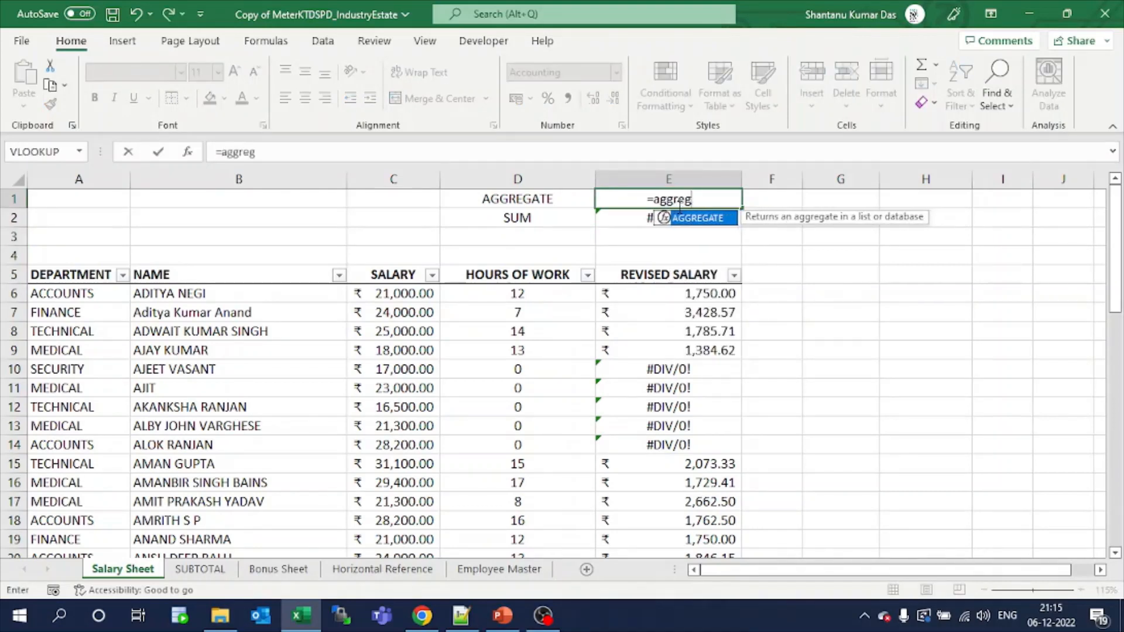
type("ate(")
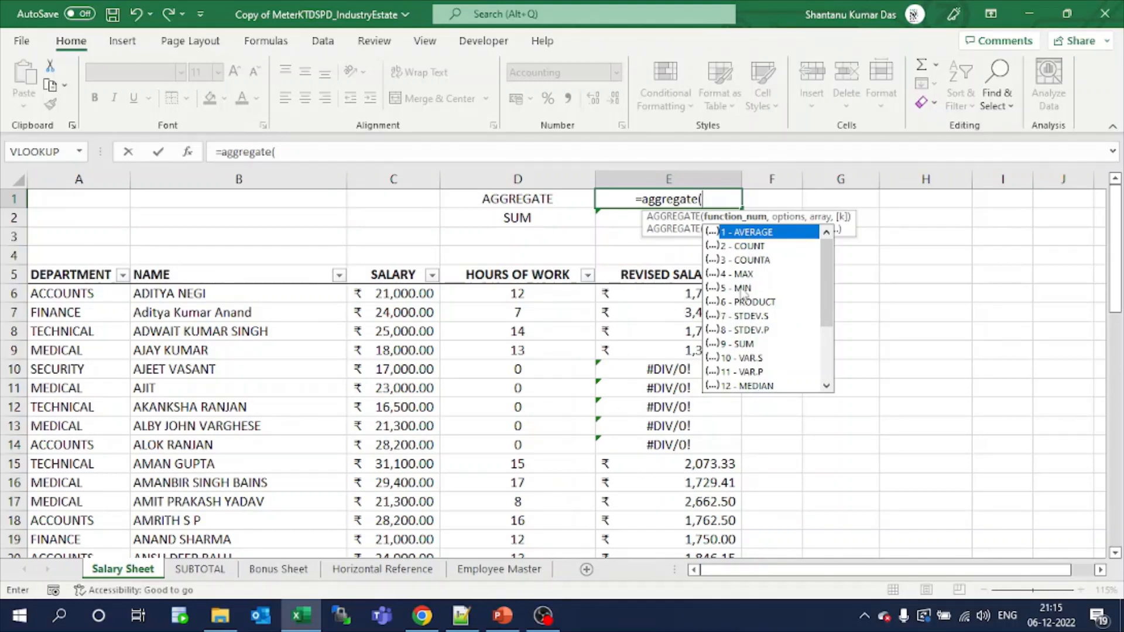
double_click(749, 344)
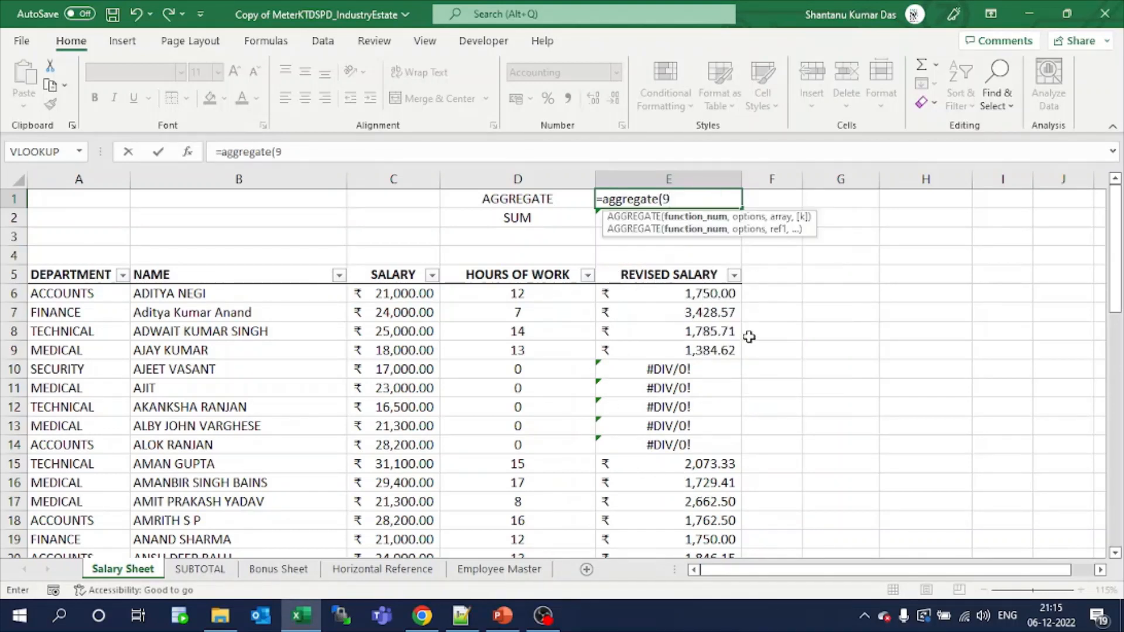
type(",6")
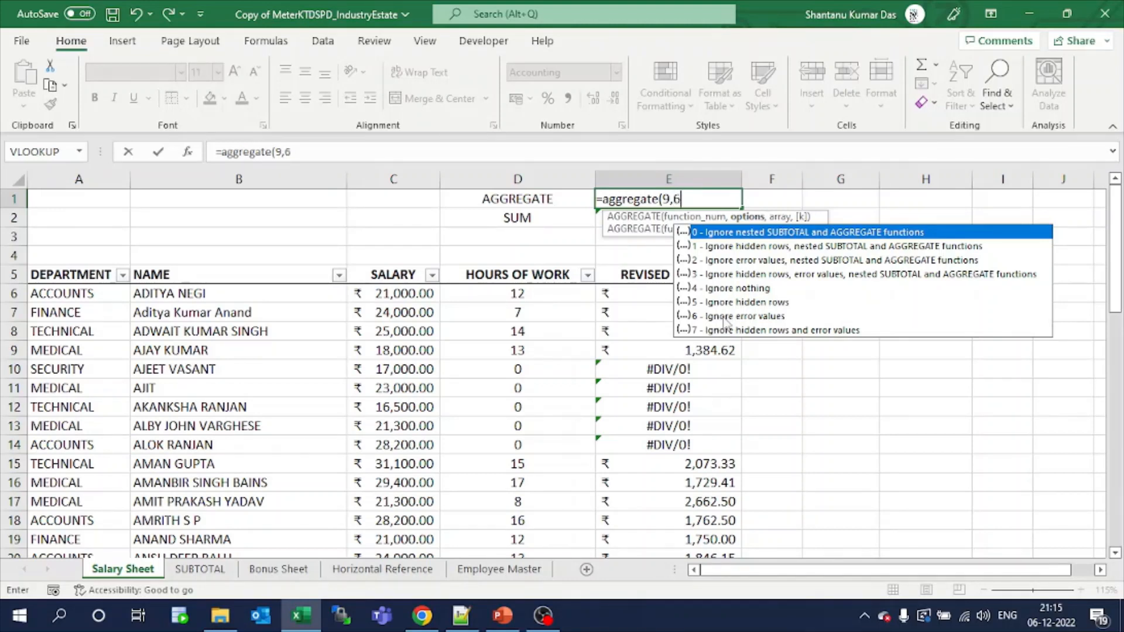
type(",")
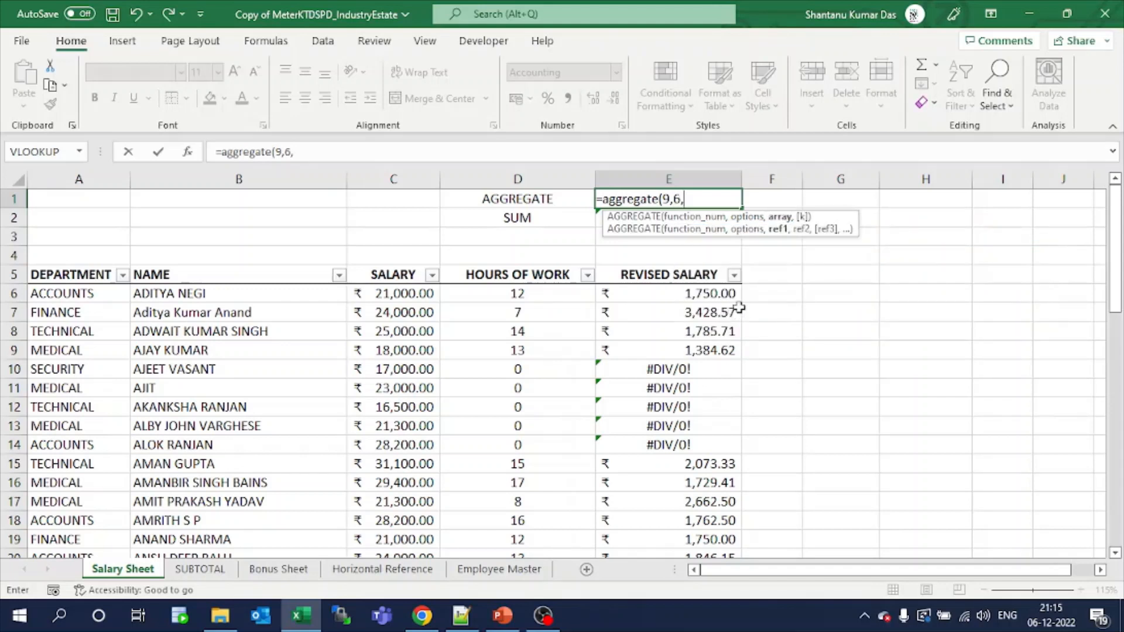
left_click(680, 293)
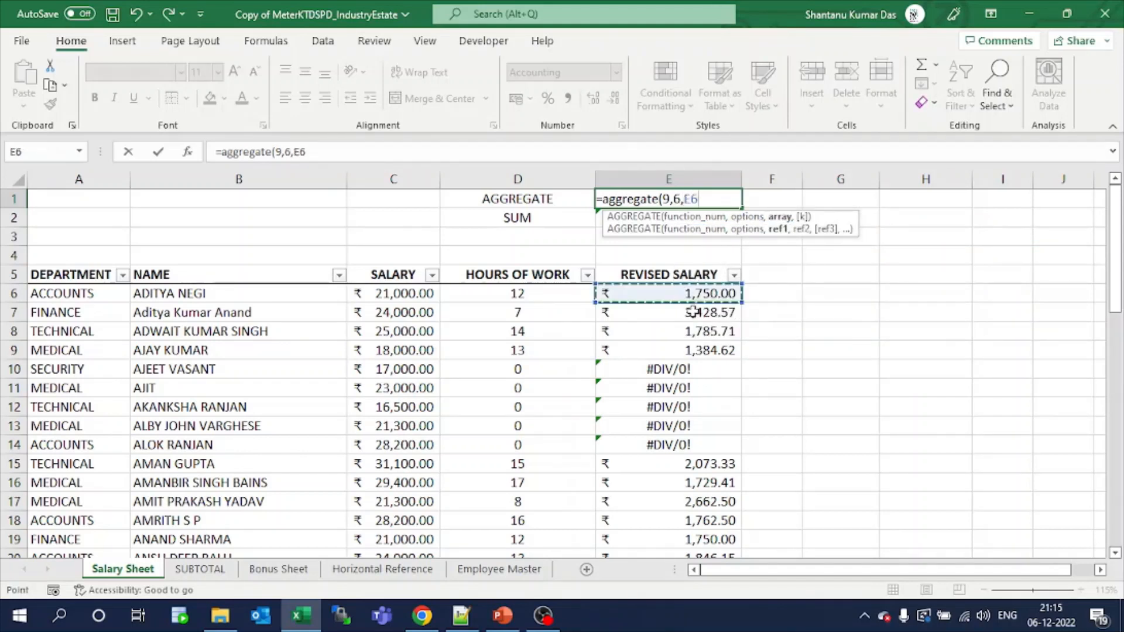
key("ctrl+shift+Down")
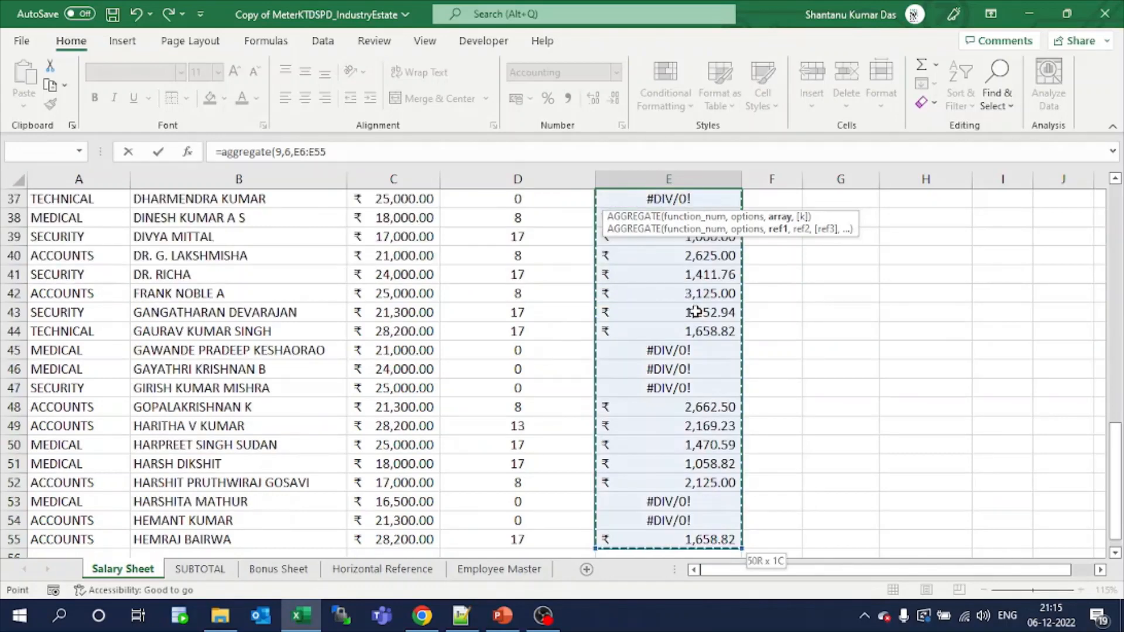
type(")")
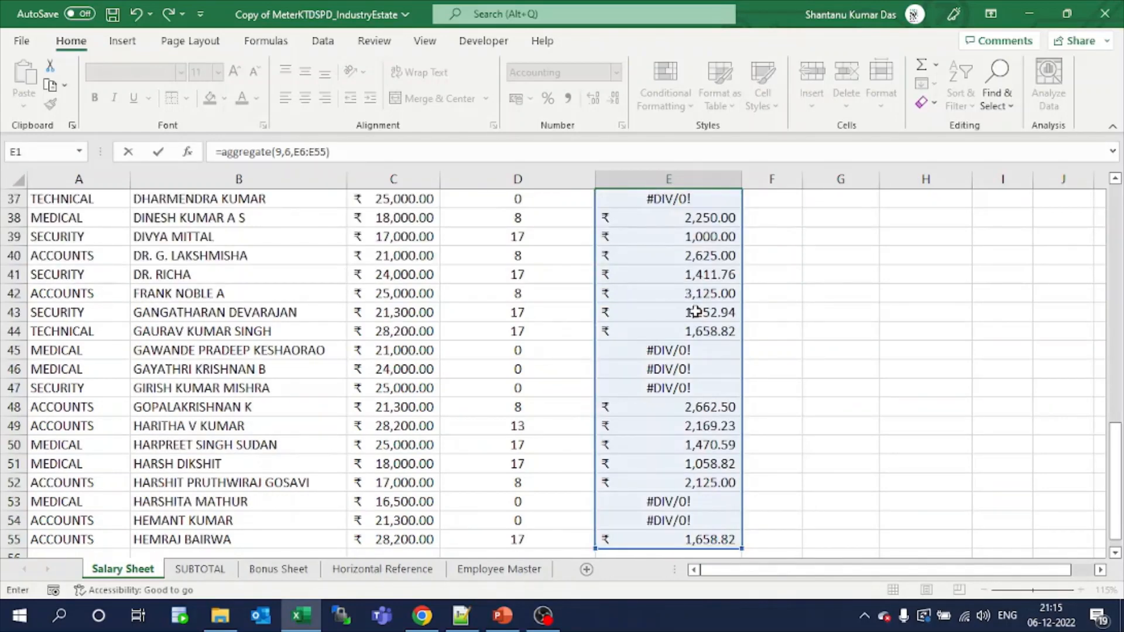
key("Return")
scroll(694, 312, "up", 1)
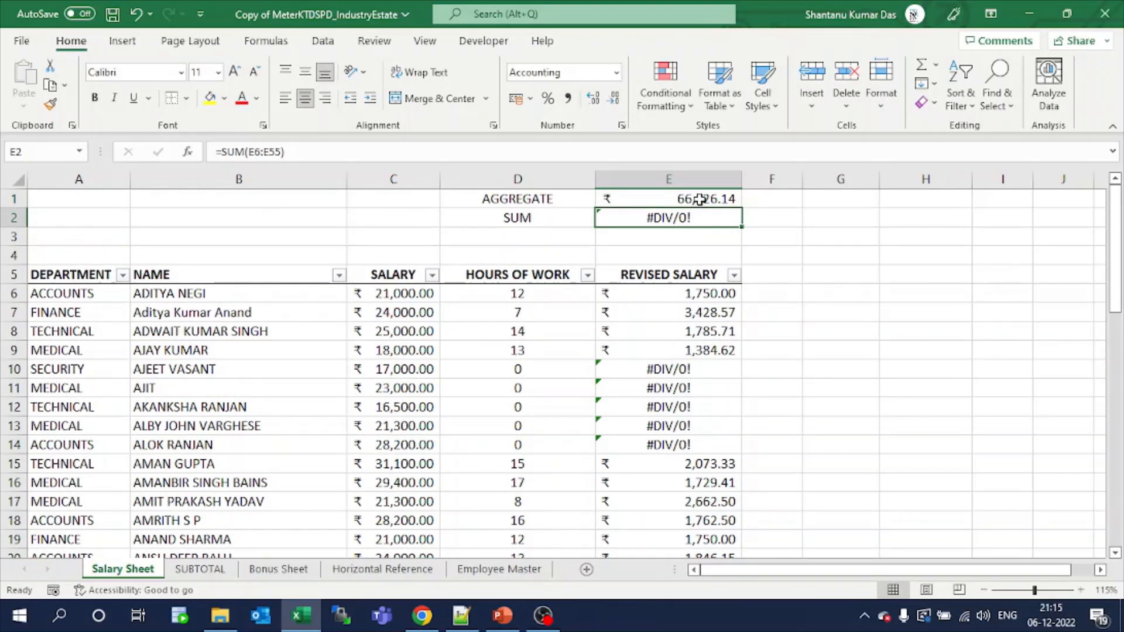
left_click(699, 199)
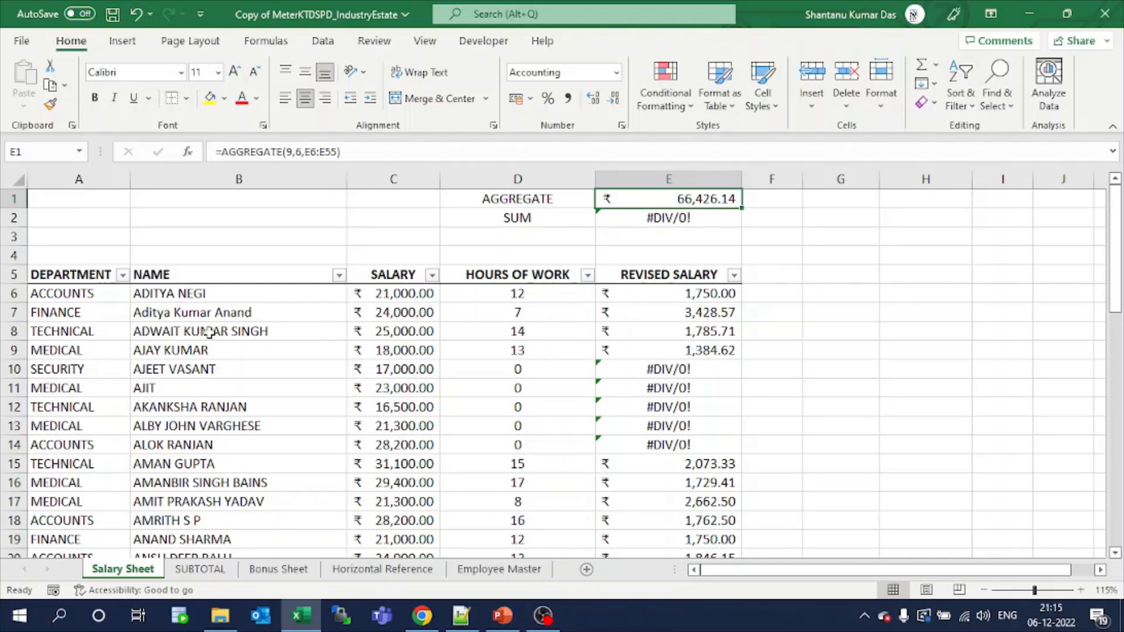
- Filter the DEPARTMENT column to show only the ACCOUNTS rows
left_click(132, 326)
left_click(122, 275)
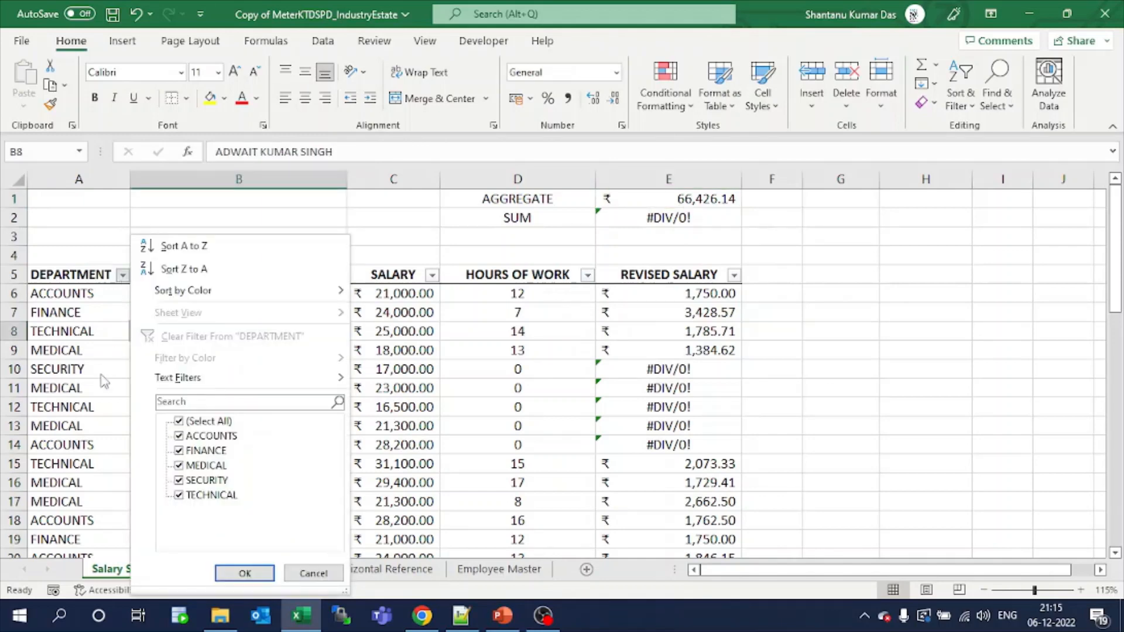
left_click(179, 421)
left_click(178, 436)
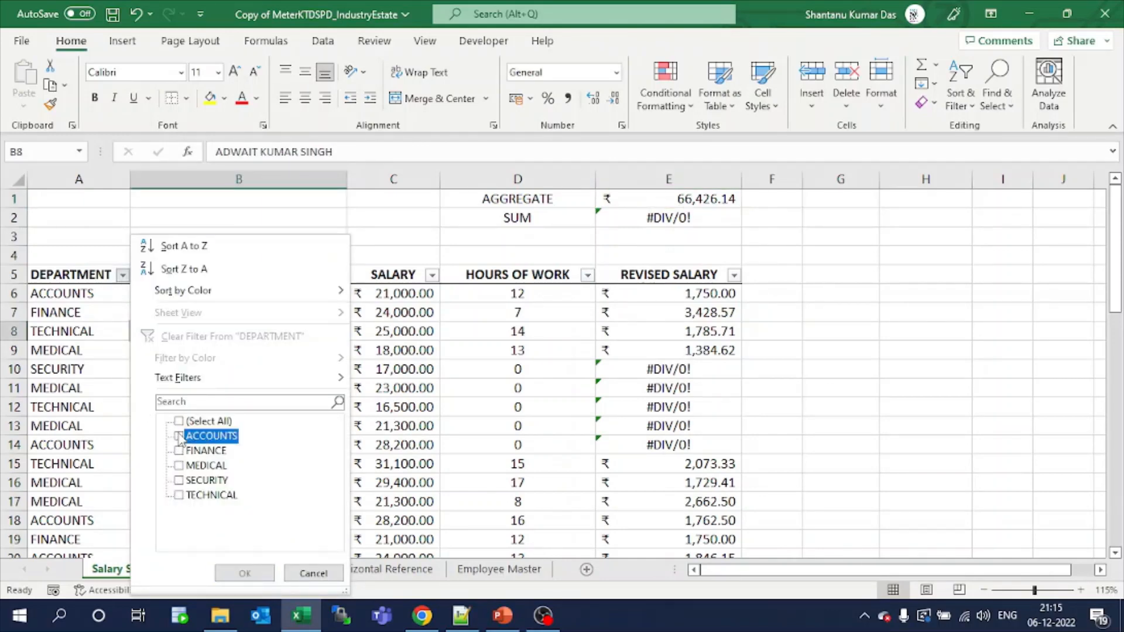
left_click(244, 573)
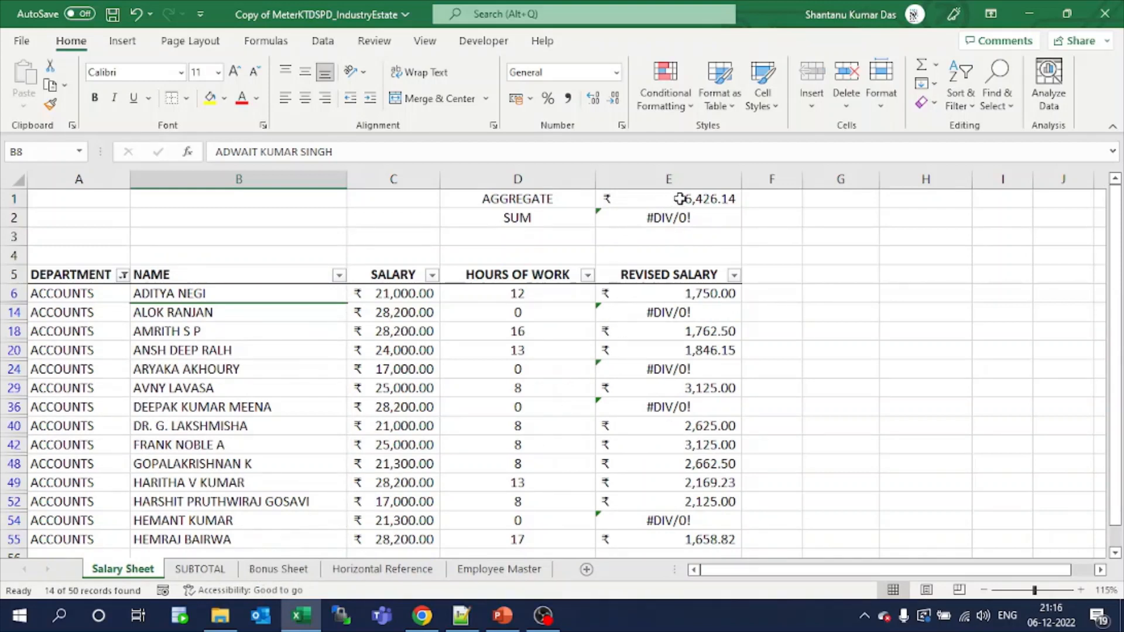
- Reselect all departments in the DEPARTMENT filter to show every row again
left_click(123, 275)
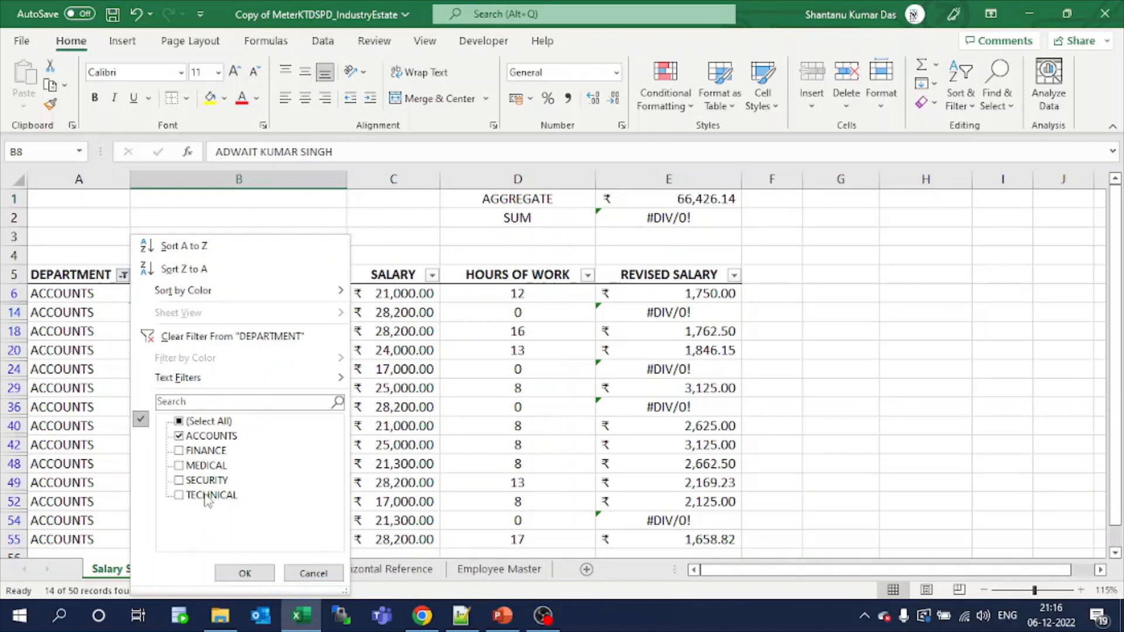
left_click(210, 421)
left_click(244, 573)
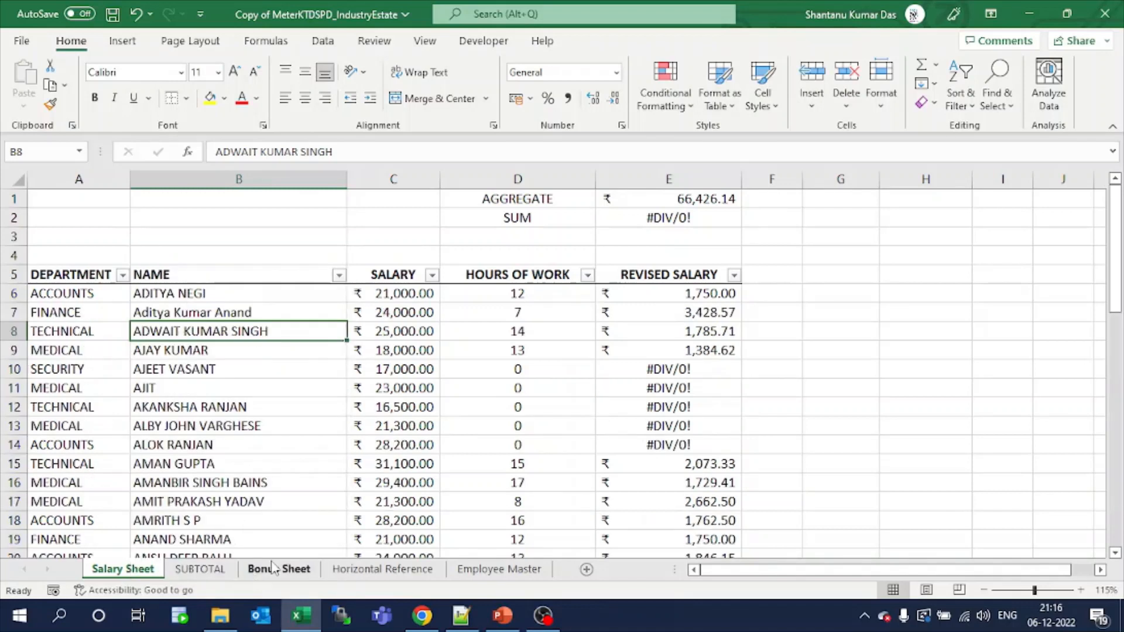
left_click(556, 391)
- Set the AGGREGATE option in E1 to 3, ignoring hidden rows, error values, and nested SUBTOTAL and AGGREGATE functions
left_click(693, 202)
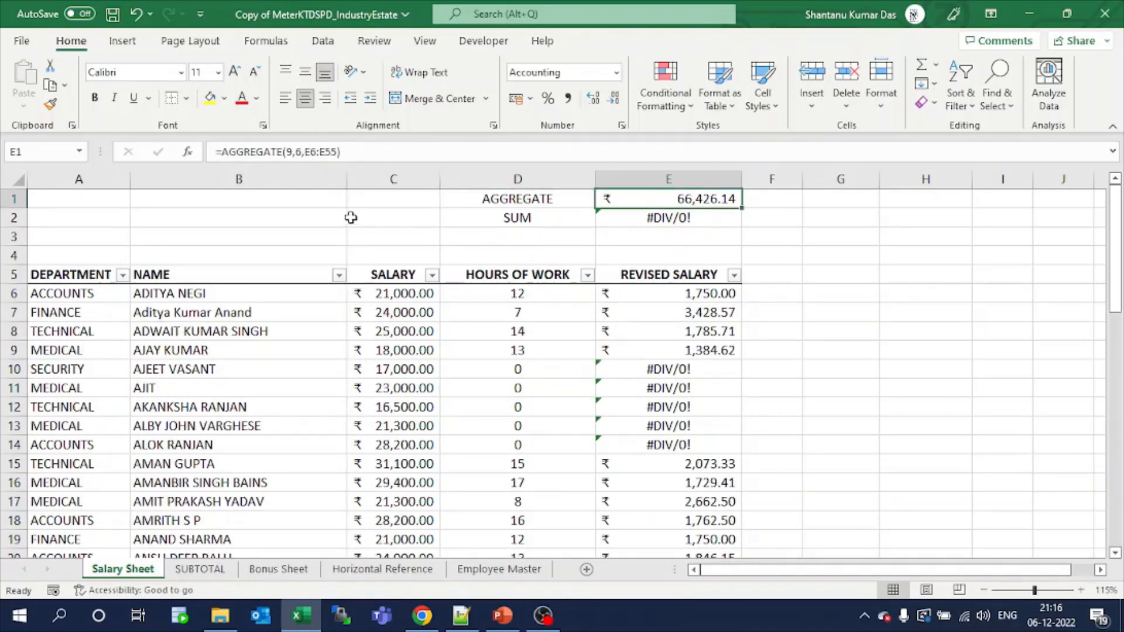
left_click(301, 148)
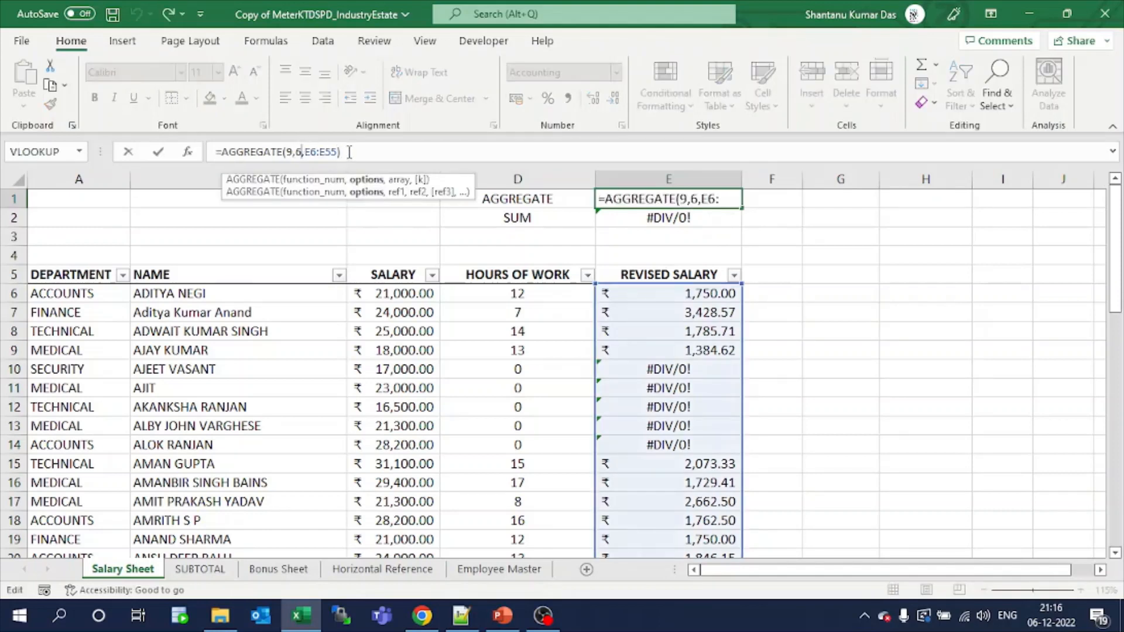
key("BackSpace")
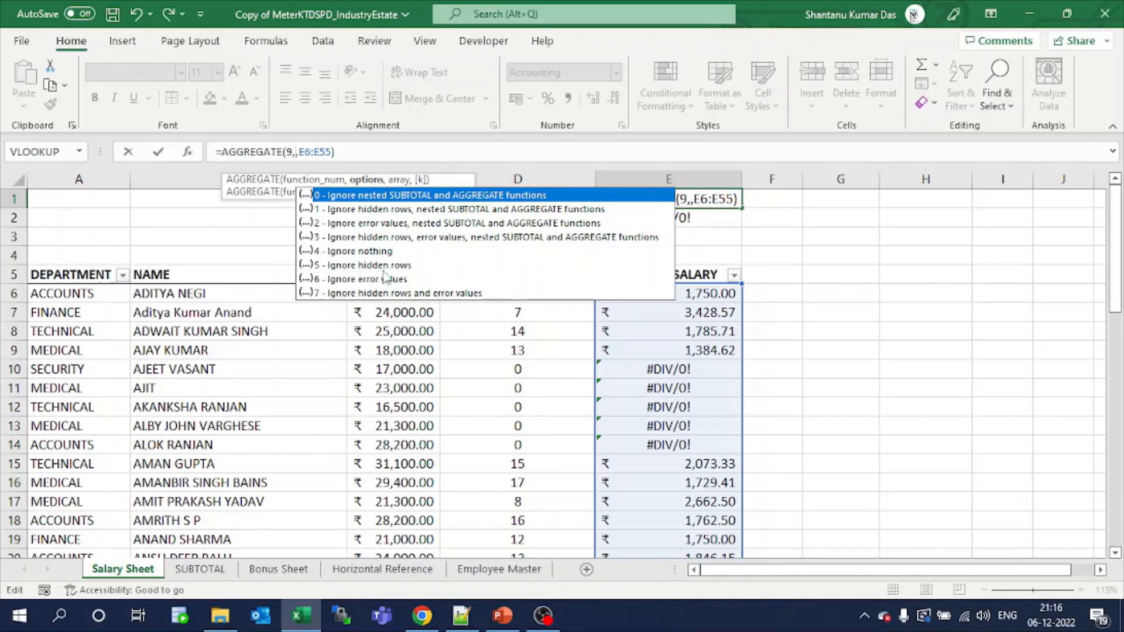
left_click(350, 241)
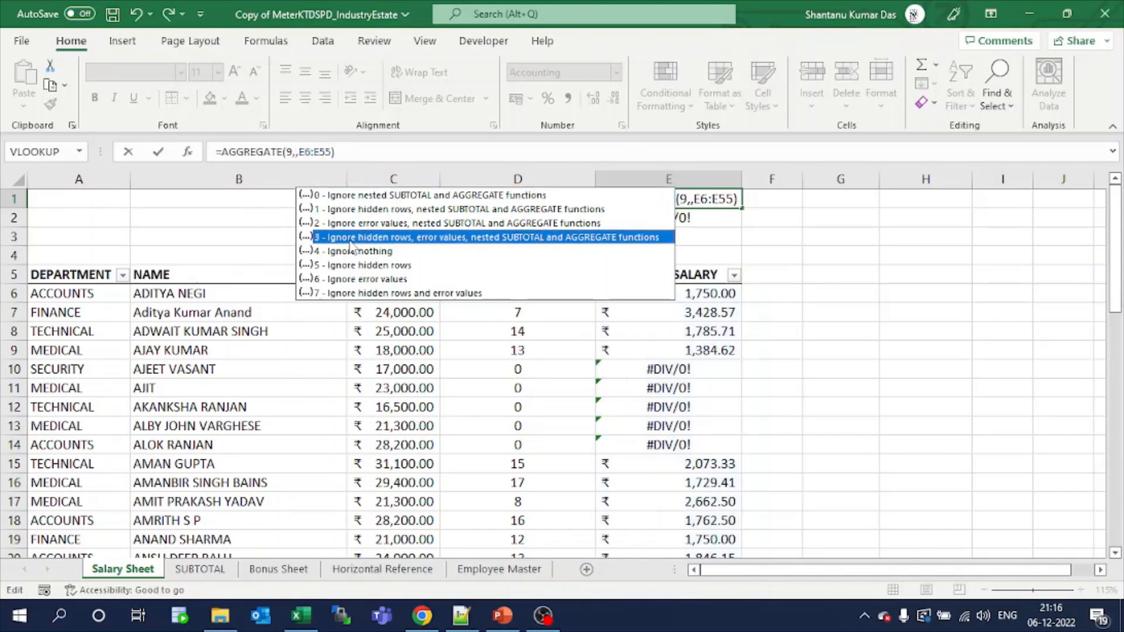
key("Escape")
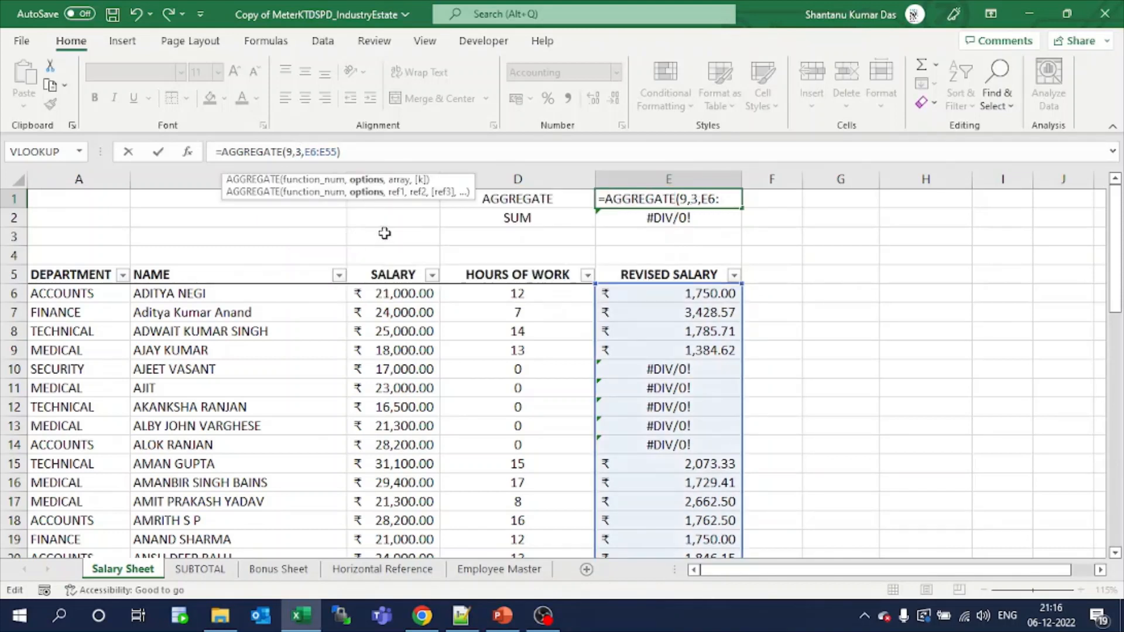
key("Return")
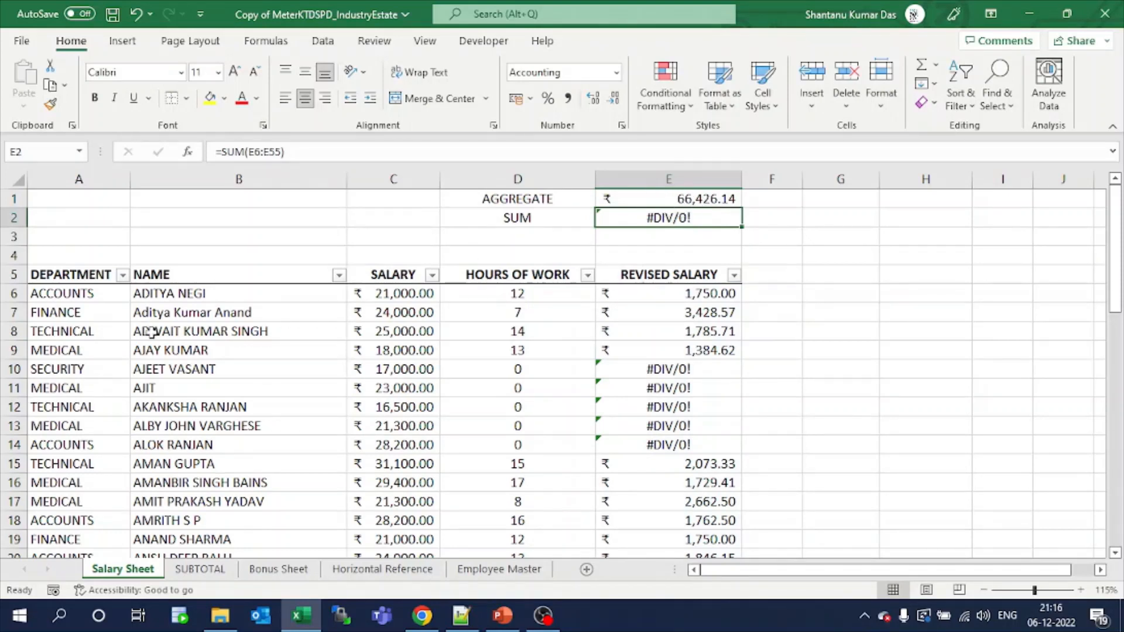
- Filter the DEPARTMENT column to exclude the MEDICAL rows
left_click(123, 275)
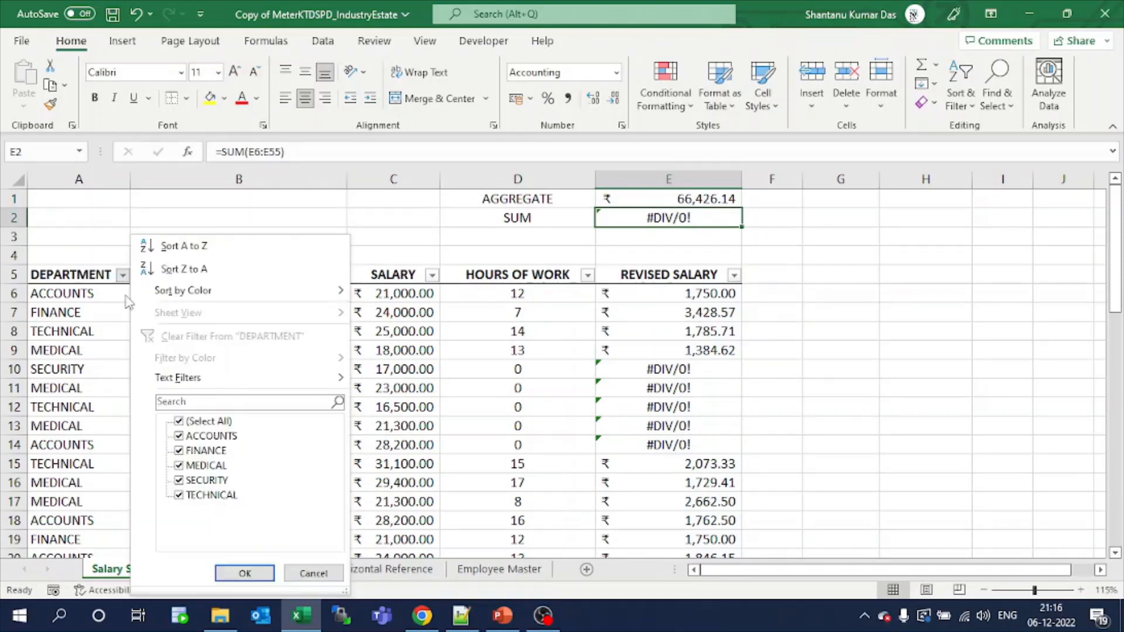
left_click(179, 466)
left_click(245, 572)
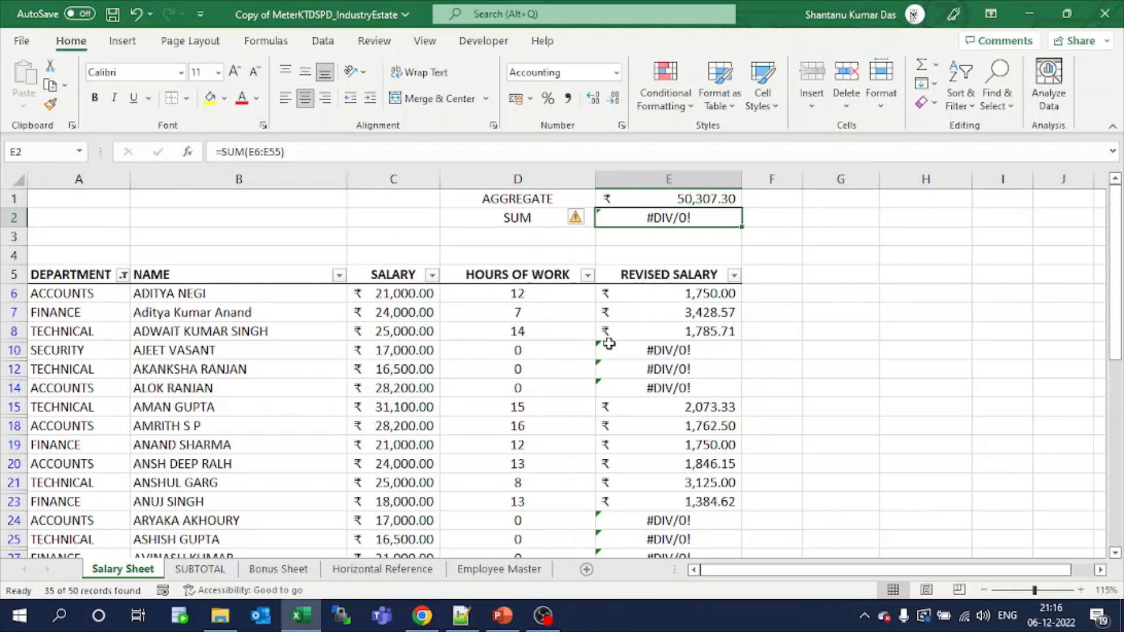
- Open the SUBTOTAL sheet and review the empty subtotal cells C8 and C14 under the SALARY and BONUS lists
left_click(202, 569)
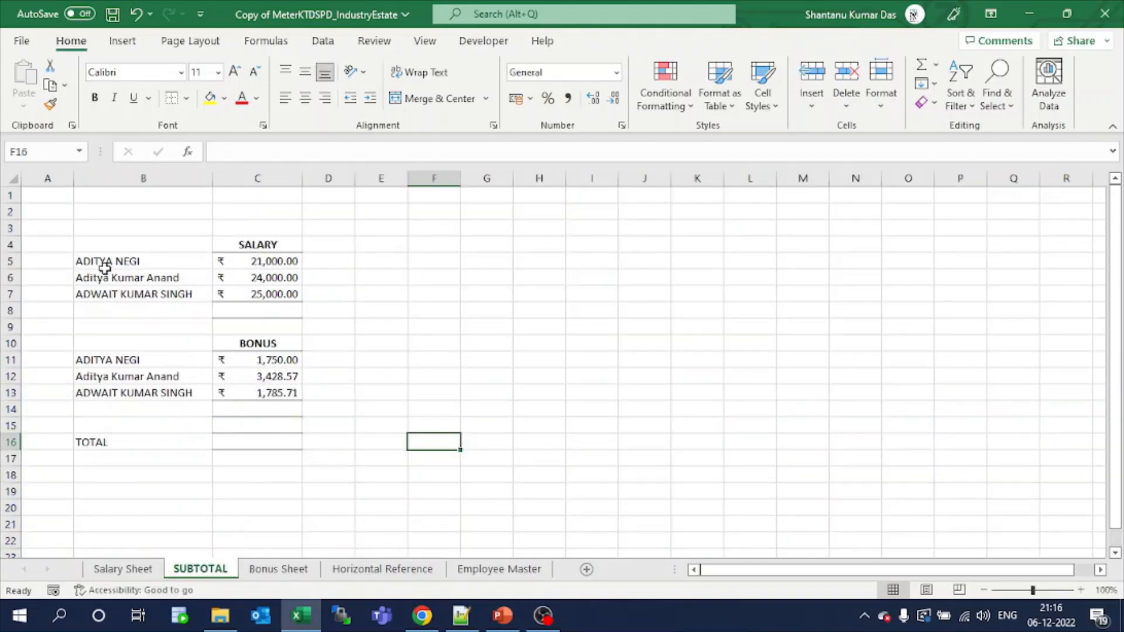
left_click(176, 246)
scroll(181, 257, "up", 2)
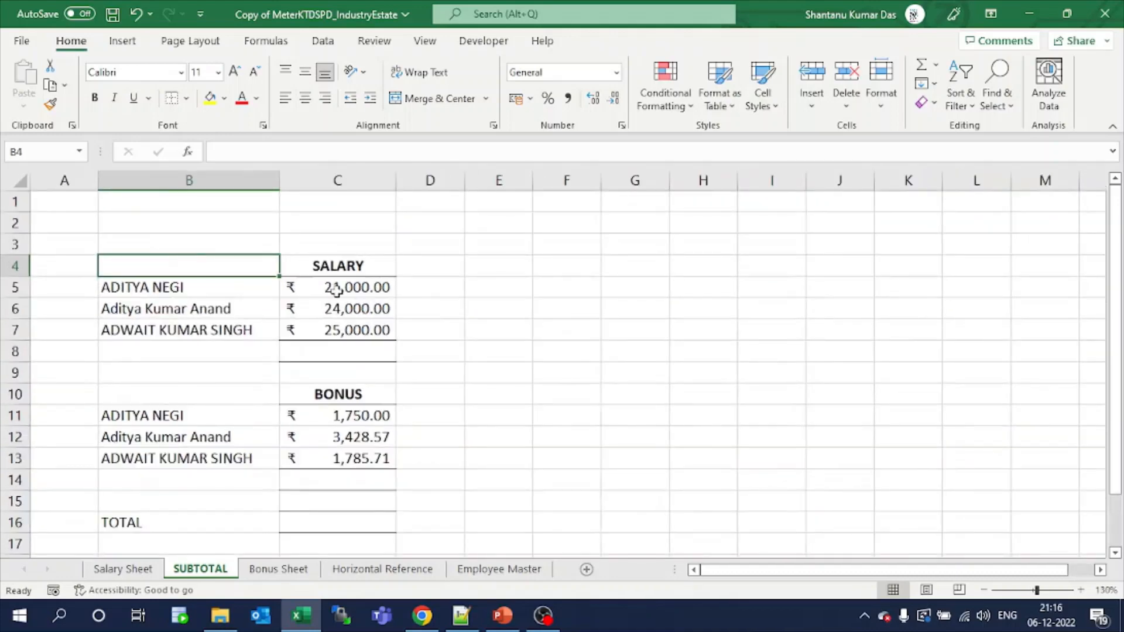
left_click(345, 353)
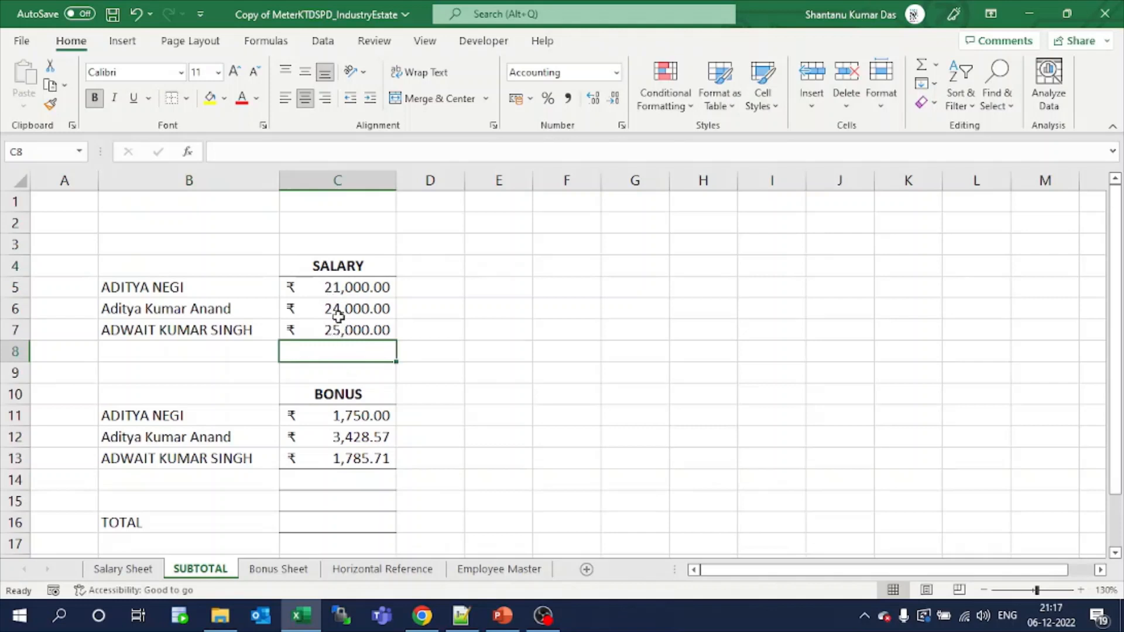
left_click(336, 472)
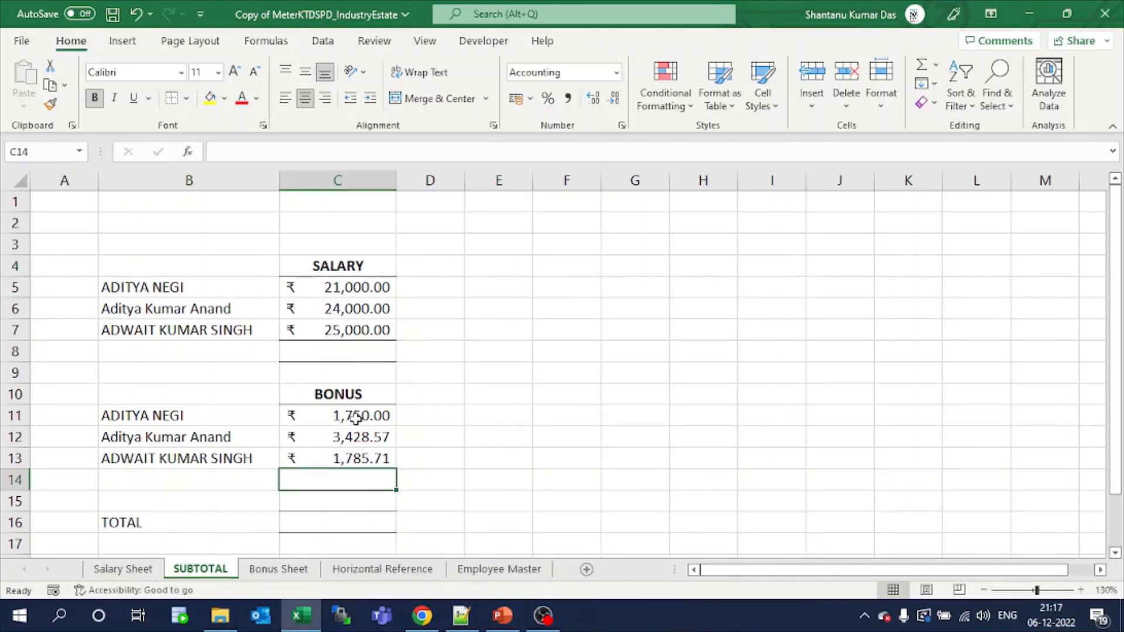
- Calculate the salary subtotal in C8 with AGGREGATE, using function 9 (SUM) and option 3 over C5:C7
left_click(347, 358)
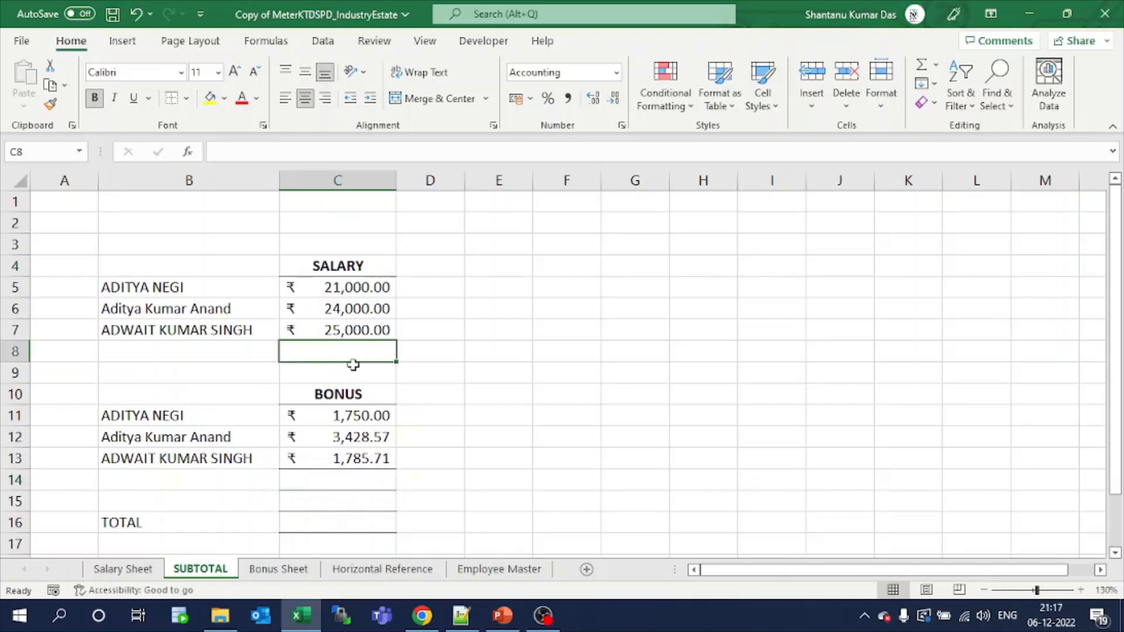
type("=")
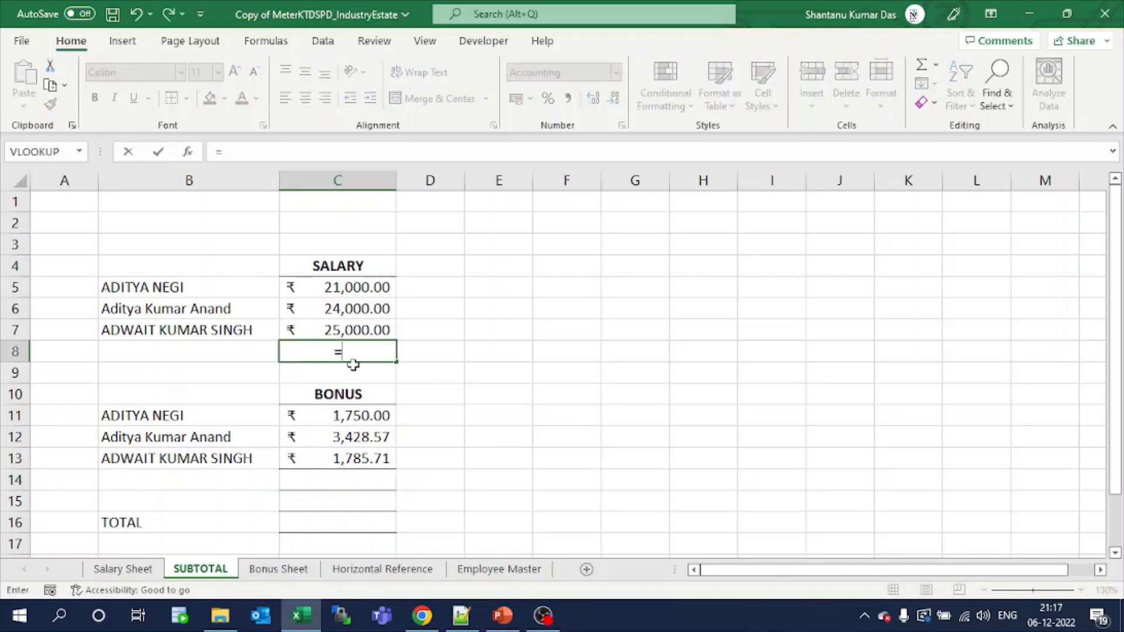
type("aggregate(")
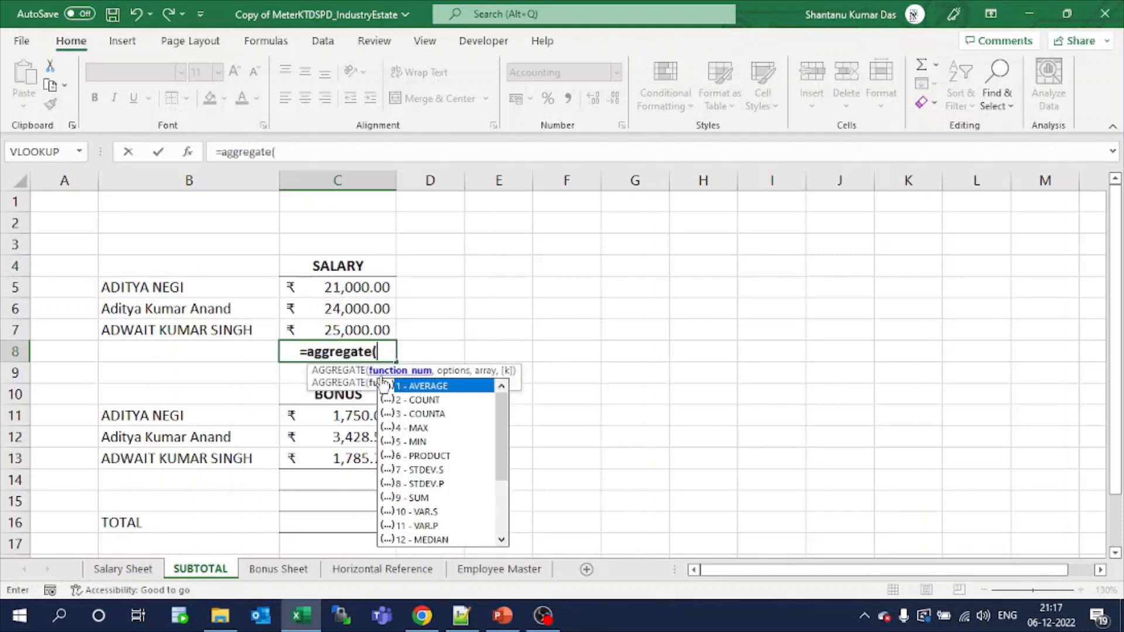
double_click(419, 498)
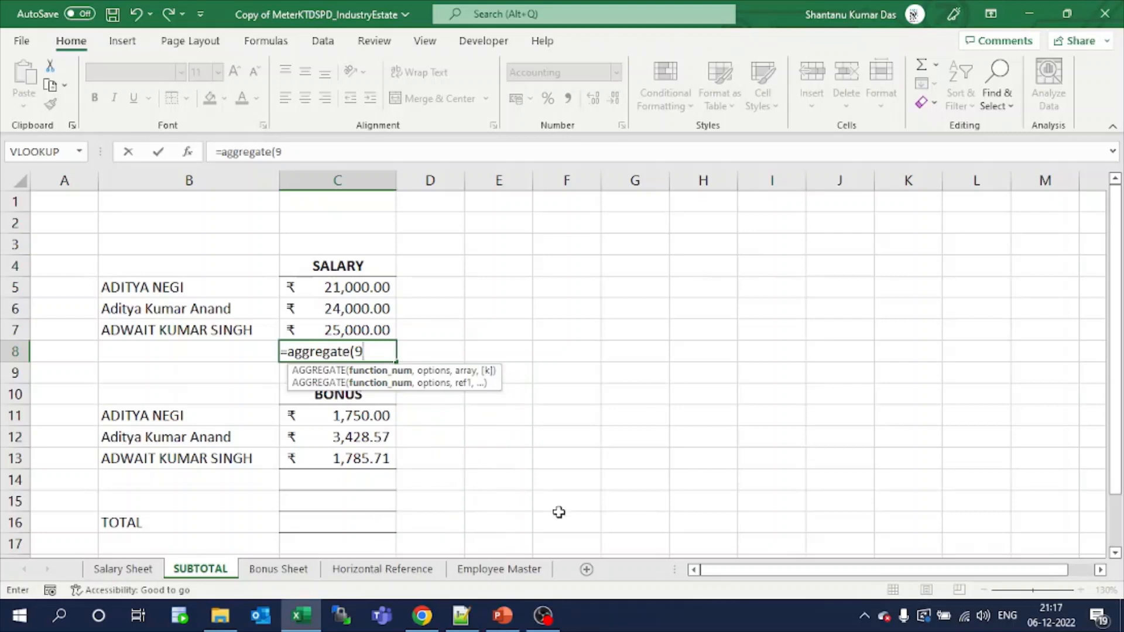
type(",")
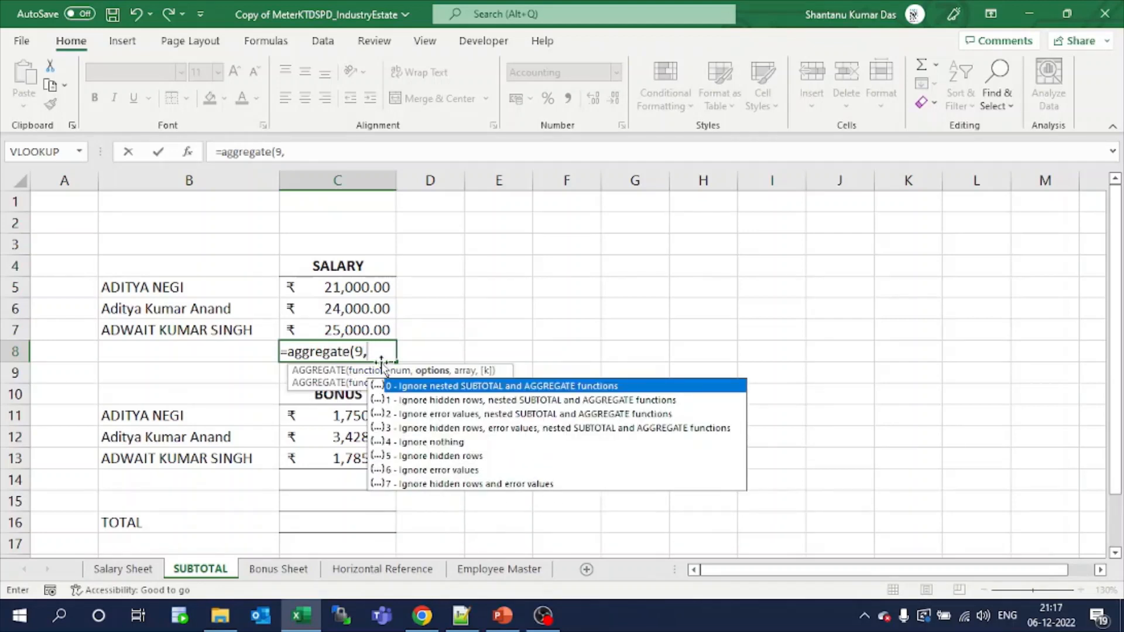
type("3,")
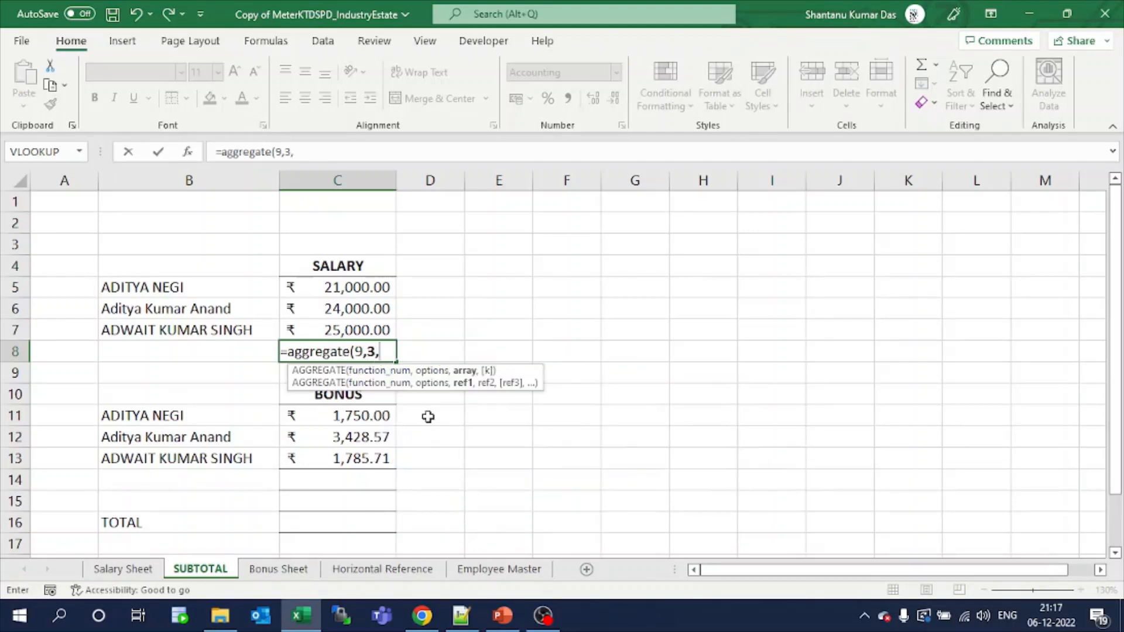
left_click_drag(353, 290, 361, 329)
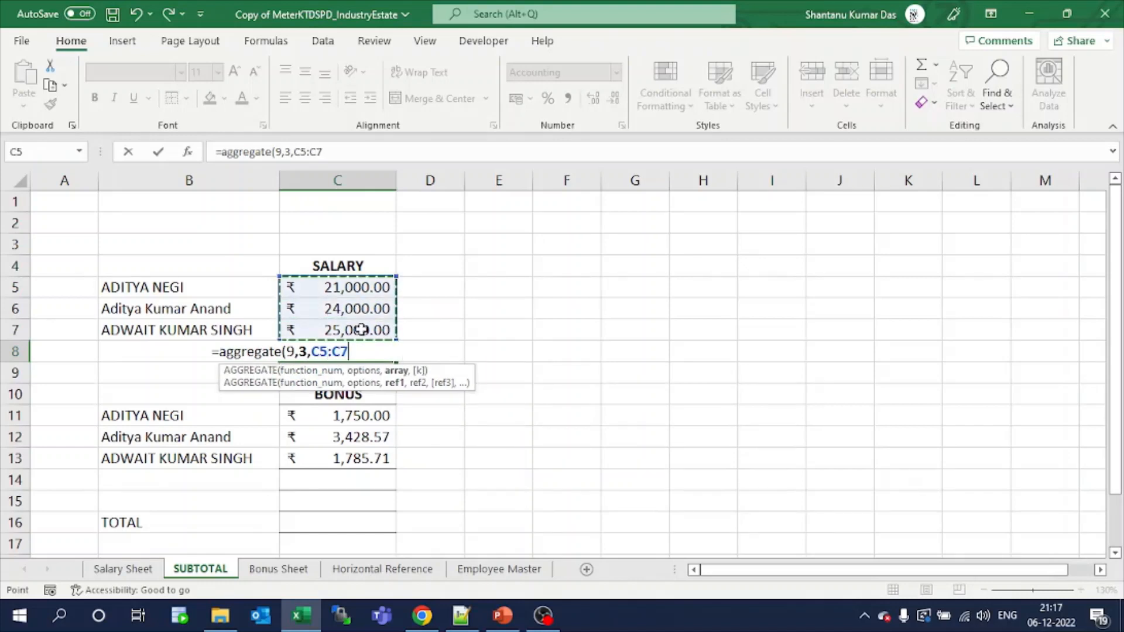
key("Return")
- Calculate the bonus subtotal in C14 with AGGREGATE, using function 9 (SUM) and option 3 over C11:C13
left_click(344, 477)
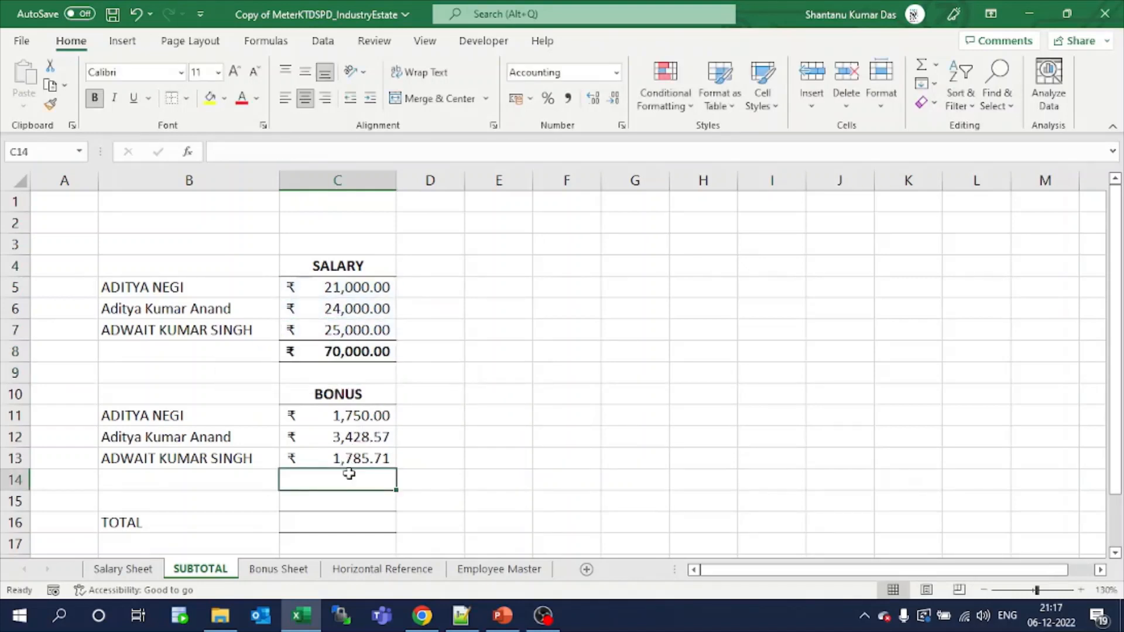
type("=ag")
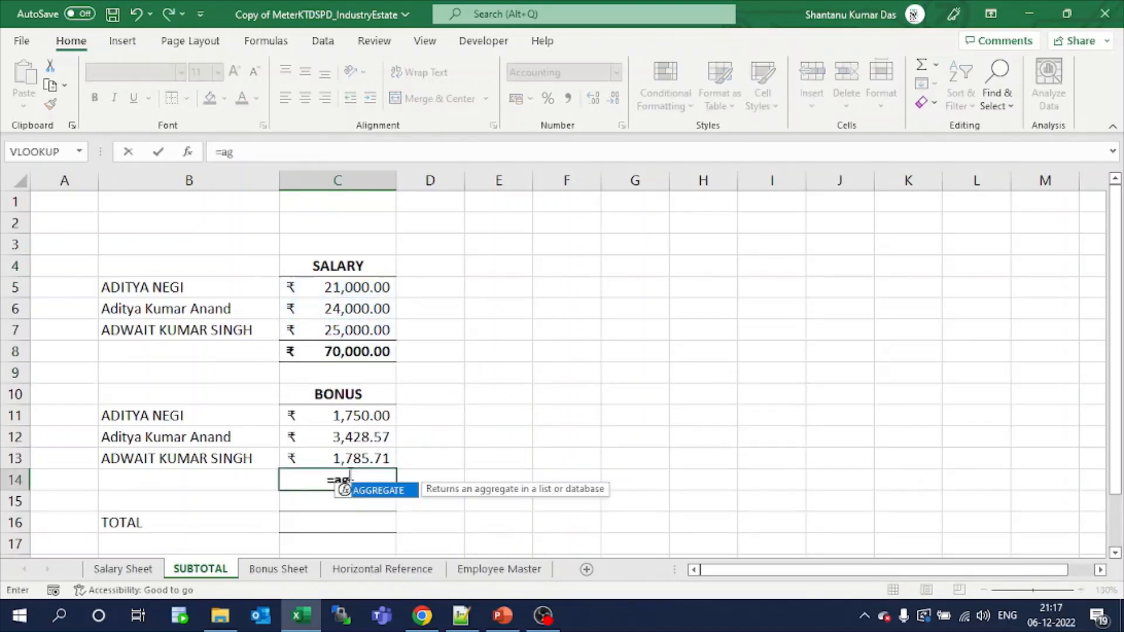
type("gregate(")
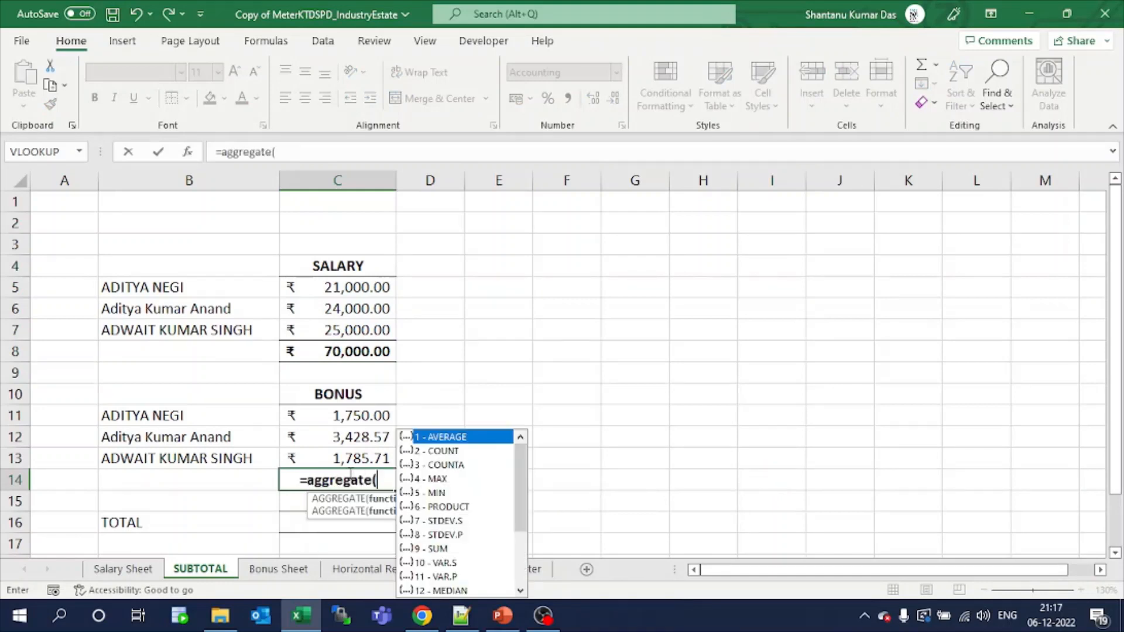
double_click(431, 547)
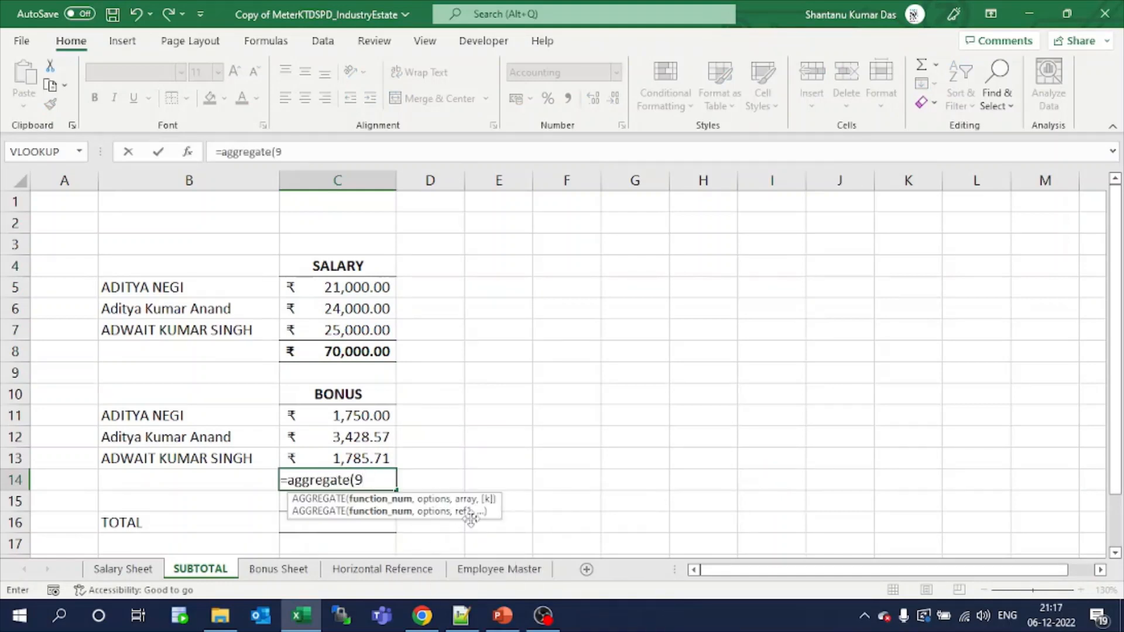
type(",3")
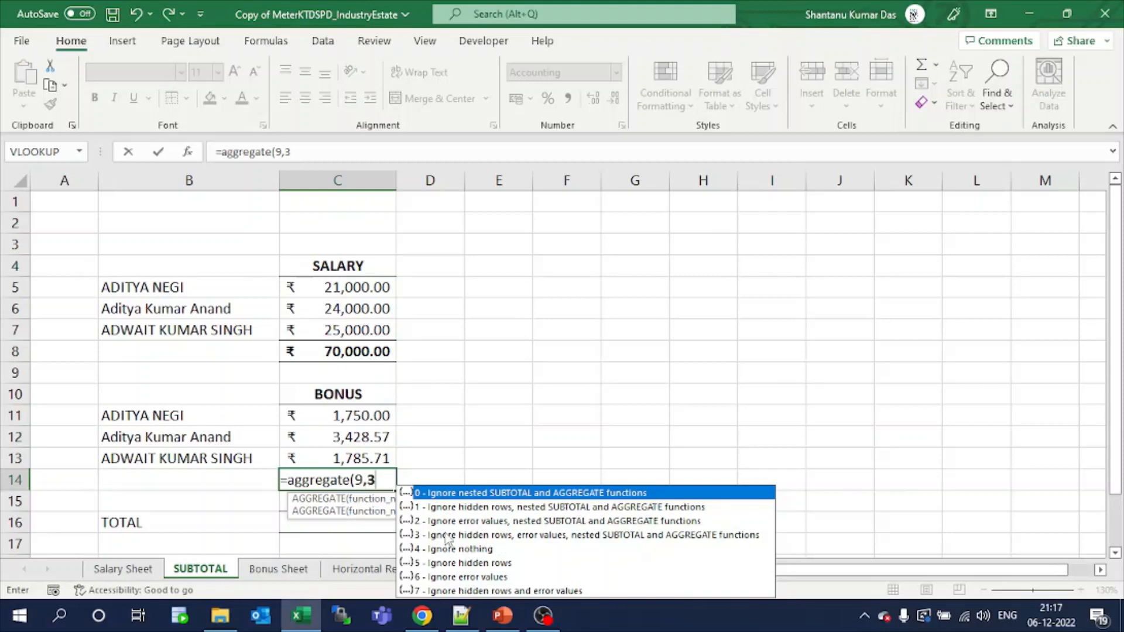
type(",")
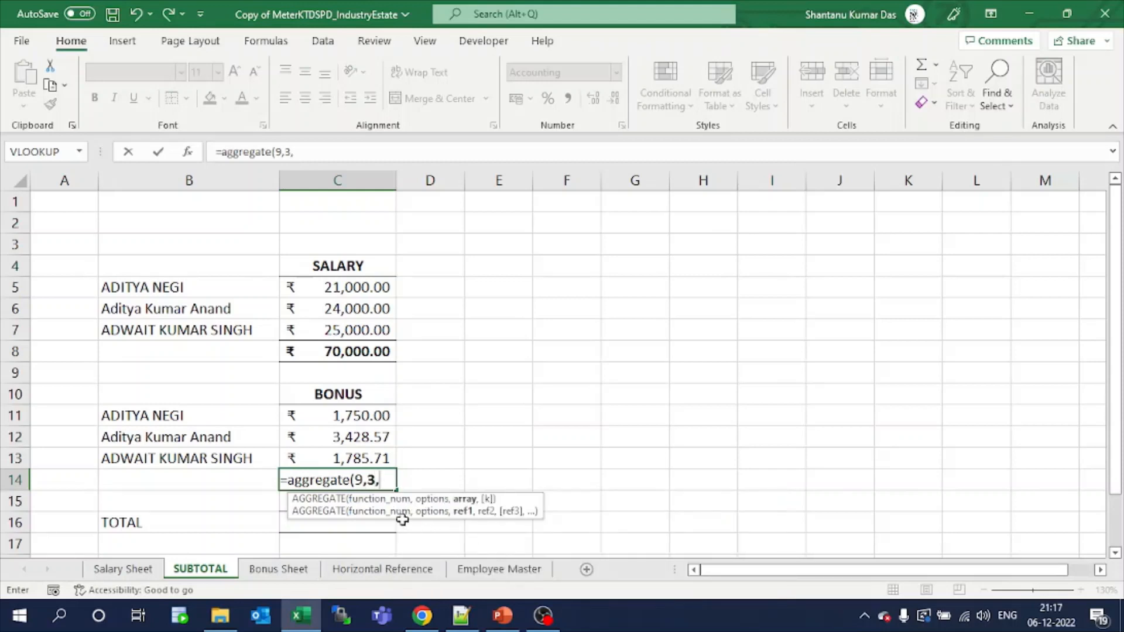
left_click(338, 417)
left_click_drag(338, 416, 334, 459)
key("Return")
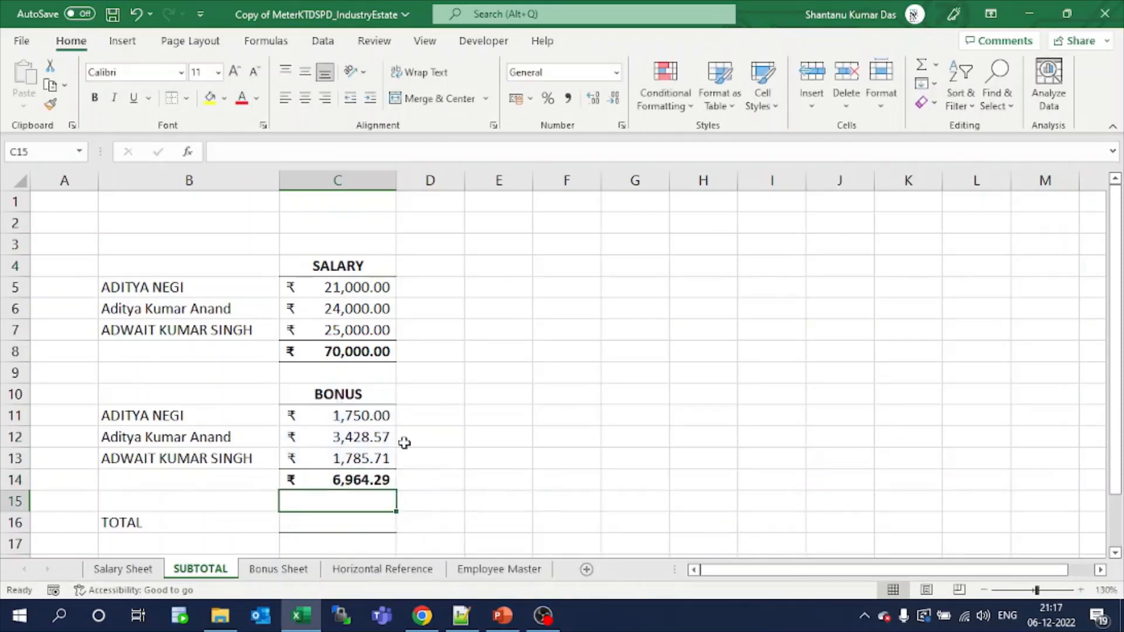
- Try totalling C5:C14 with a plain SUM formula in the TOTAL cell C16, and clear that formula
left_click(431, 422)
left_click(385, 521)
type("=sum(")
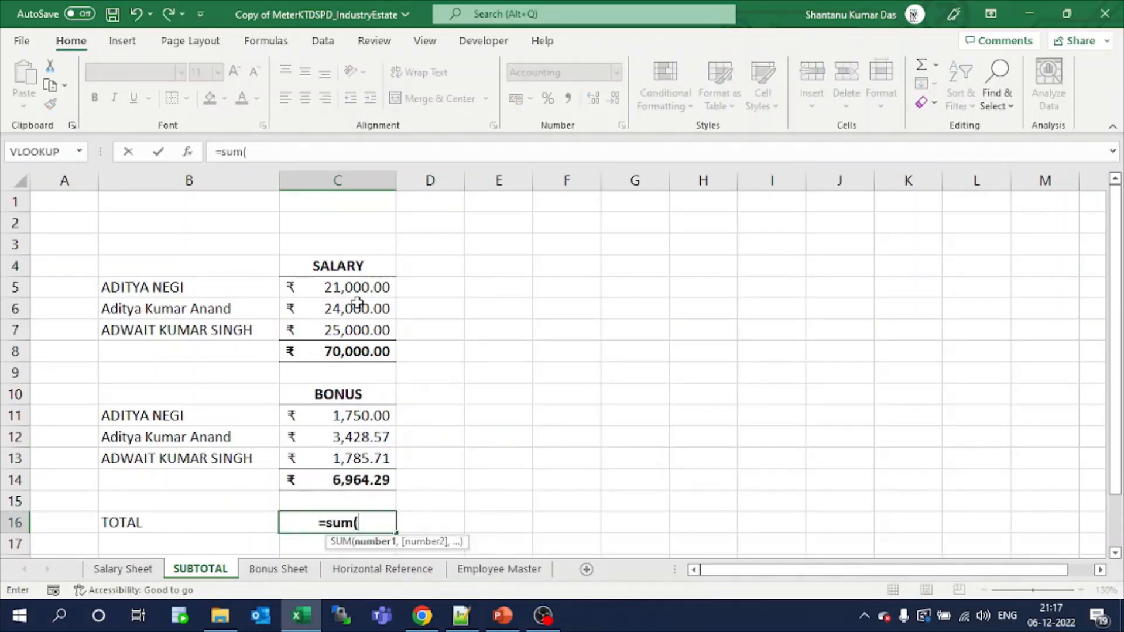
left_click_drag(355, 292, 351, 471)
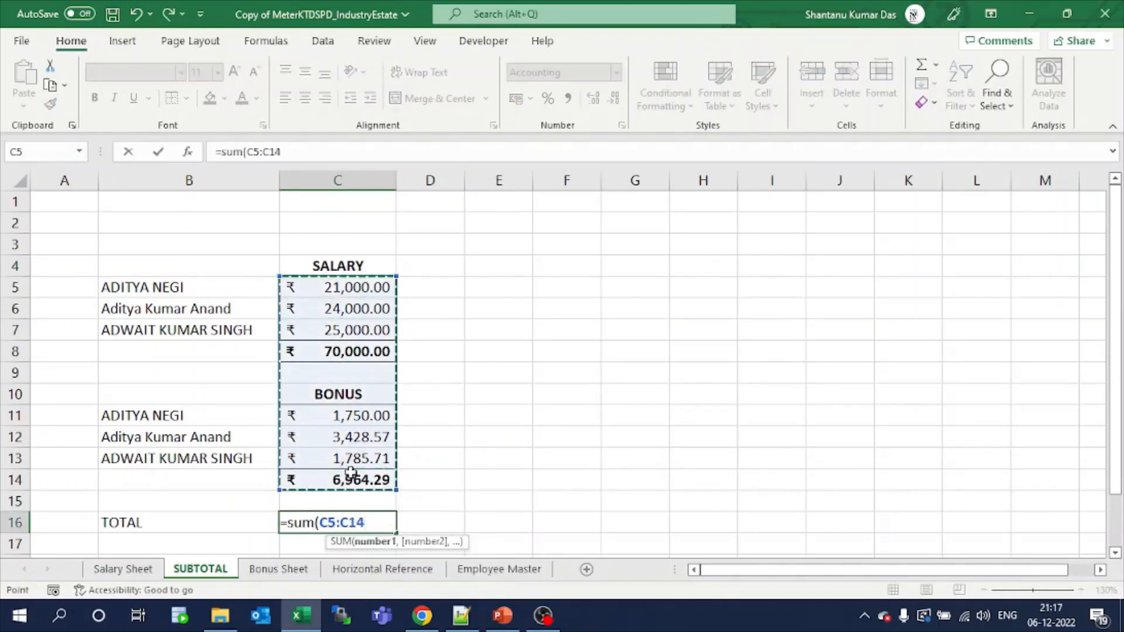
key("Return")
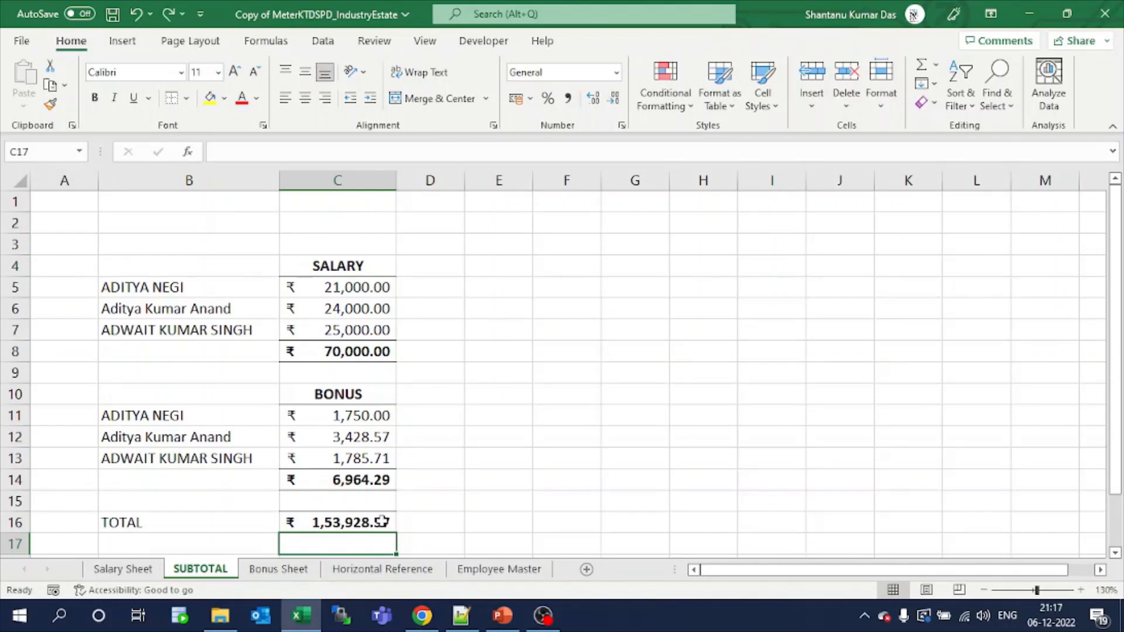
left_click(382, 520)
key("Delete")
- Calculate the grand total in C16 with AGGREGATE over C5:C14, using function 9 and option 3 to ignore nested SUBTOTAL and AGGREGATE results
type("=")
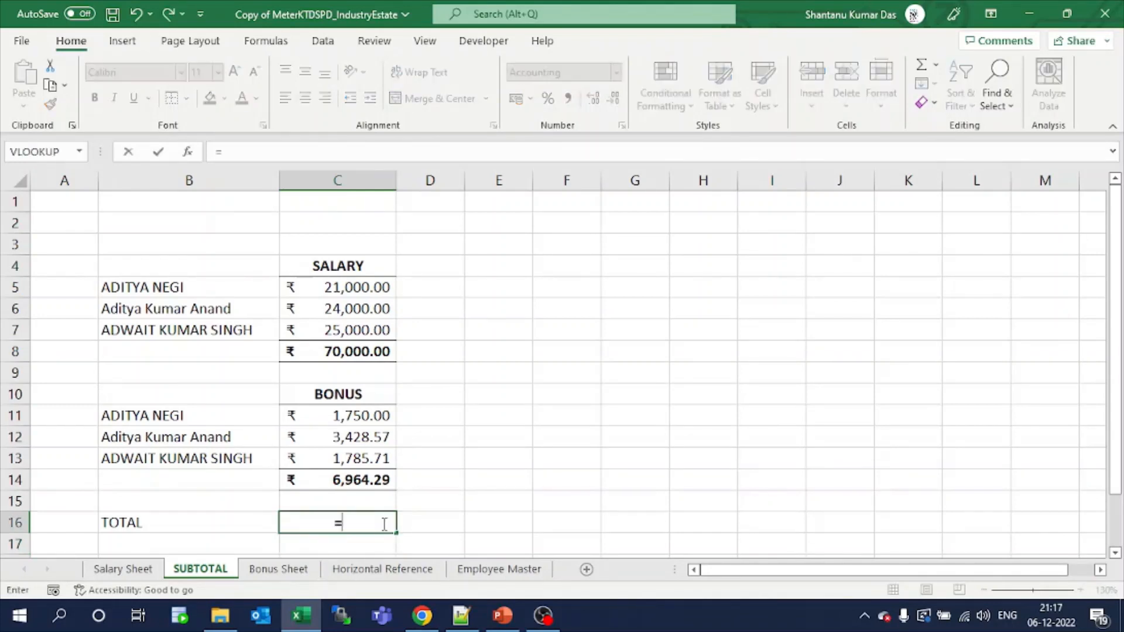
type("agg")
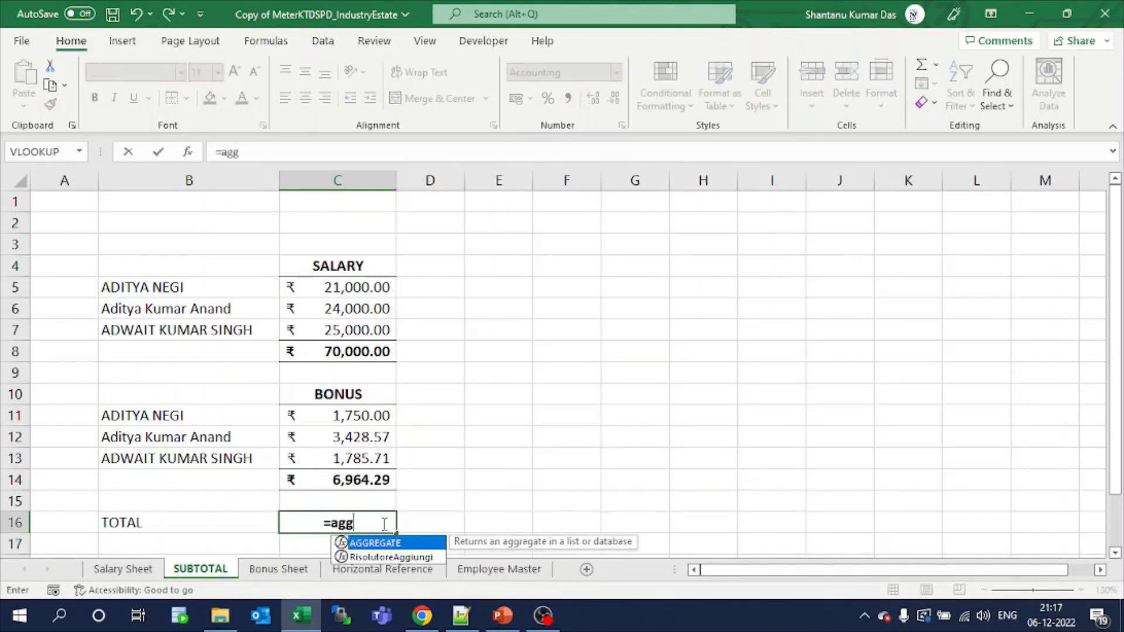
type("reba")
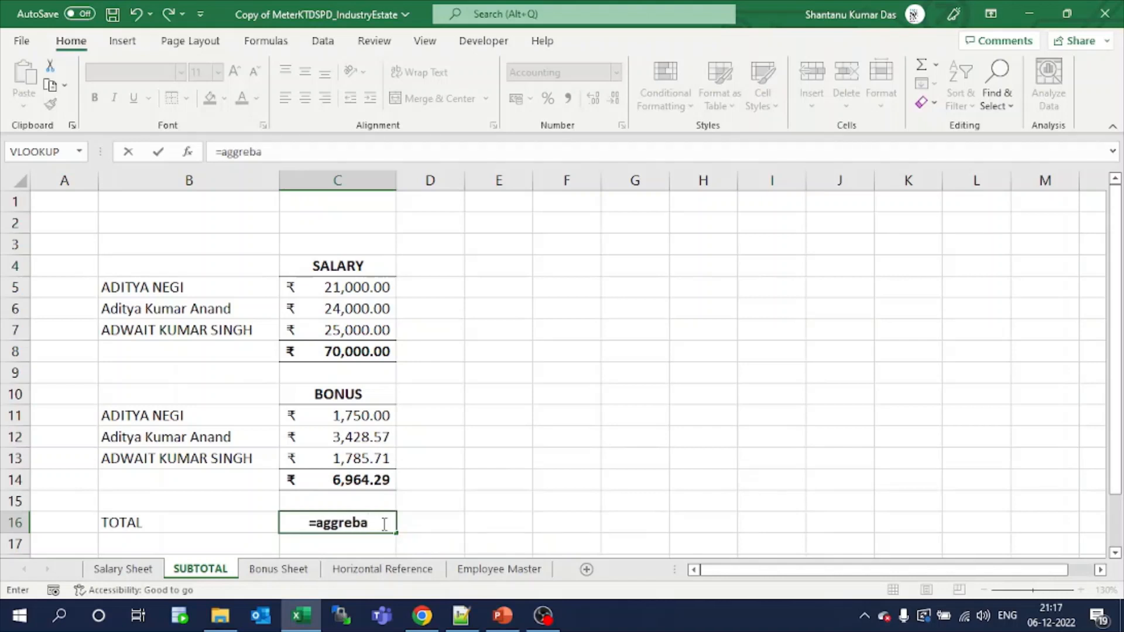
key("BackSpace")
key("BackSpace")
type("gate")
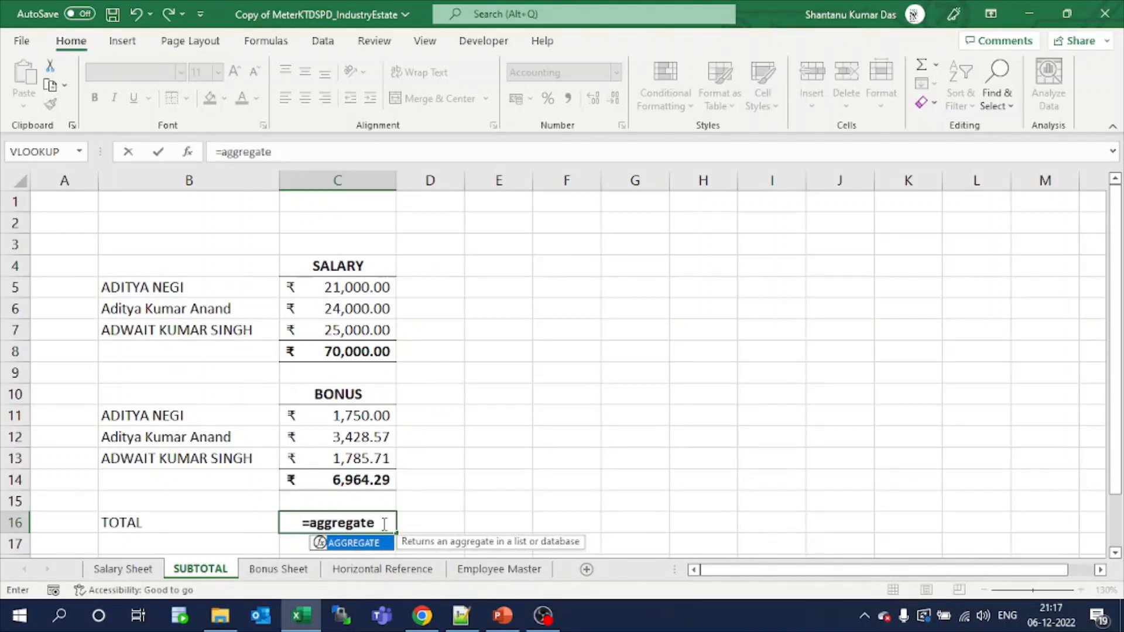
type("(")
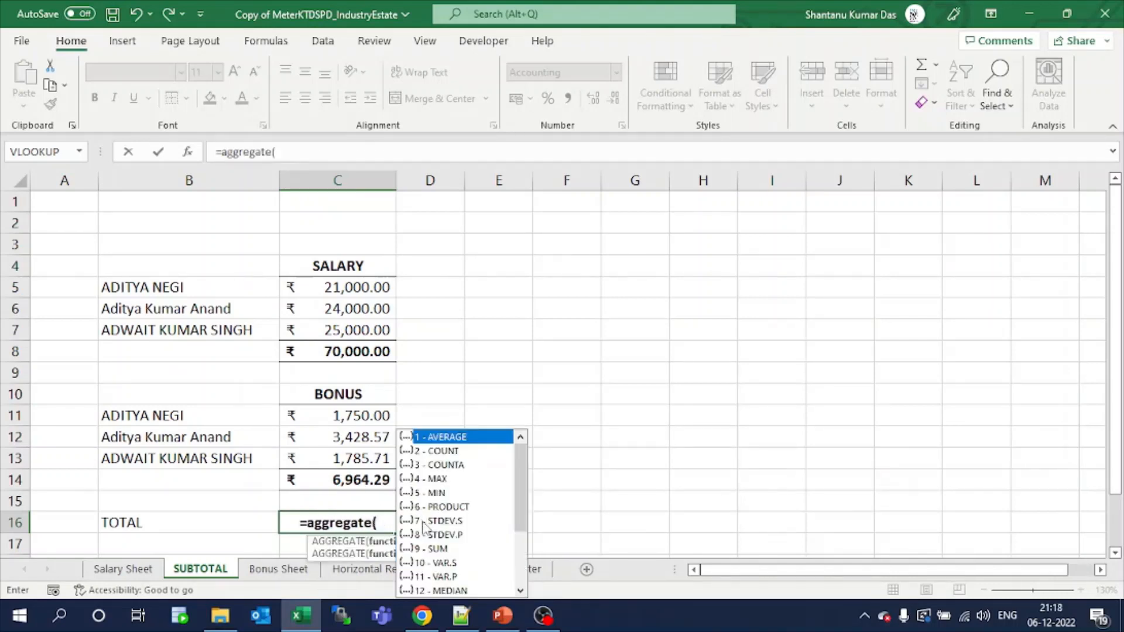
type("9,")
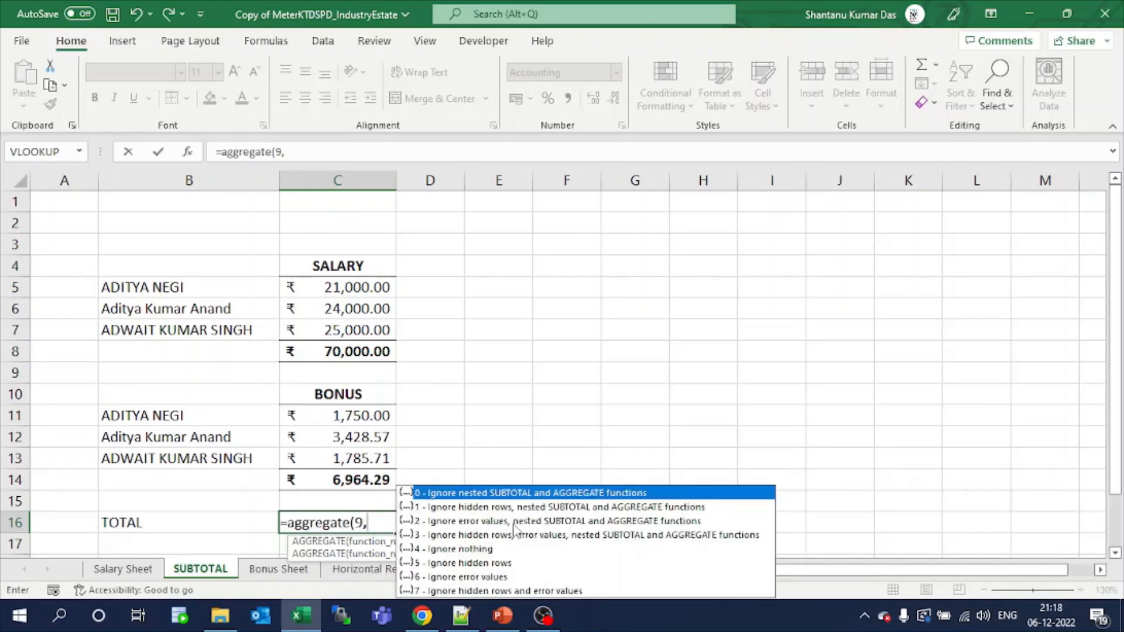
double_click(621, 534)
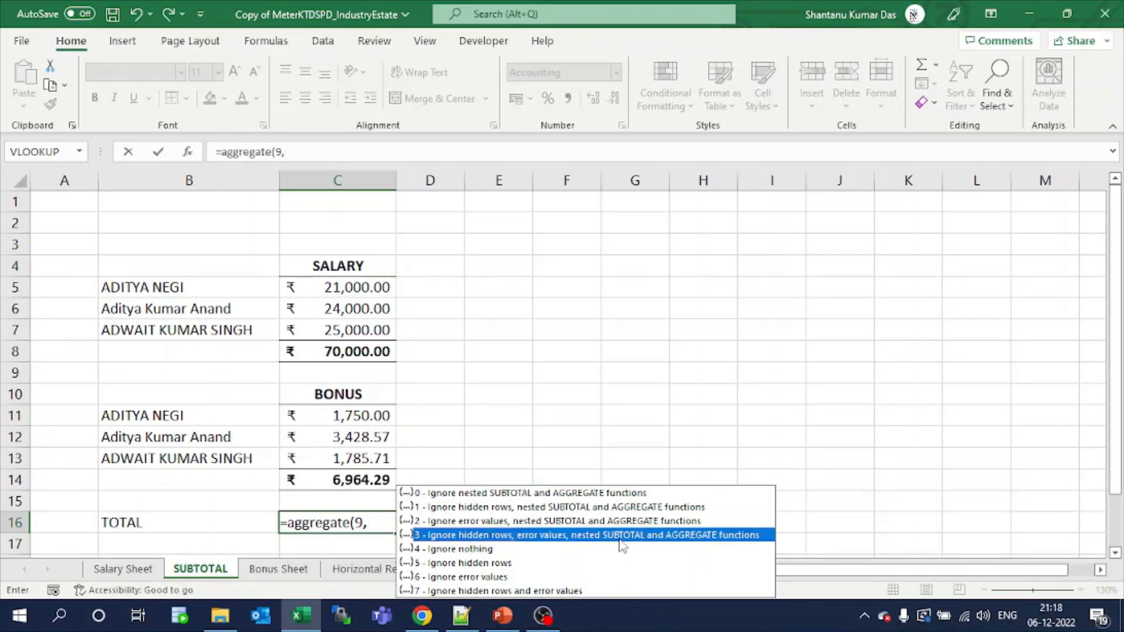
type(",")
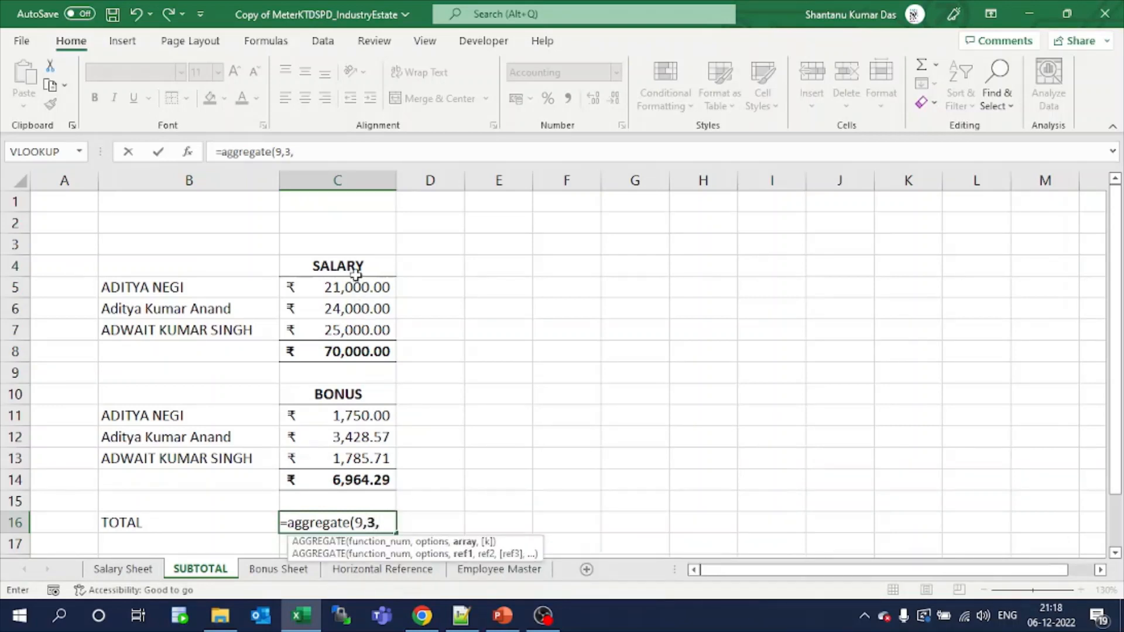
left_click_drag(352, 283, 346, 469)
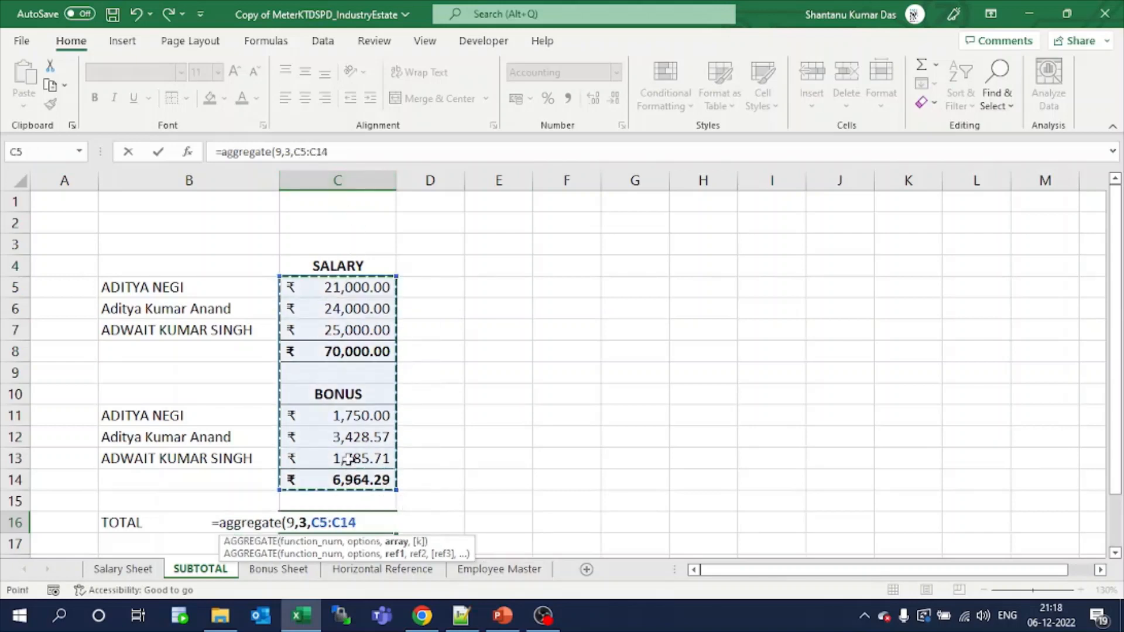
key("Return")
left_click(381, 523)
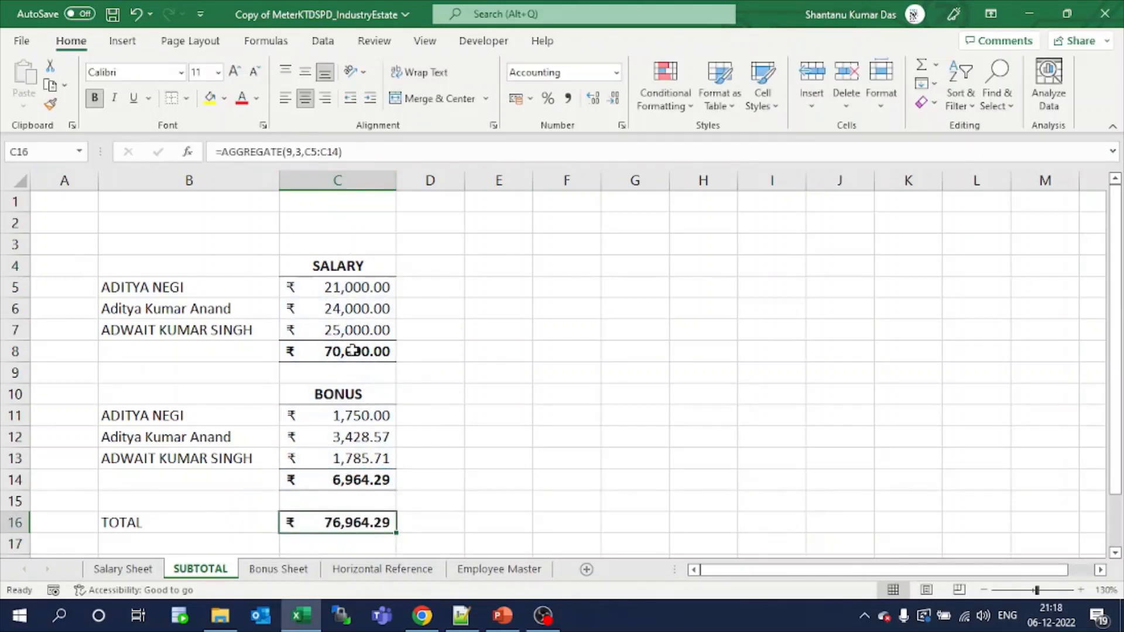
- Cross-check the grand total by entering a SUM of the two subtotals C8 and C14 in D16
left_click(353, 350)
left_click(383, 475)
left_click(431, 522)
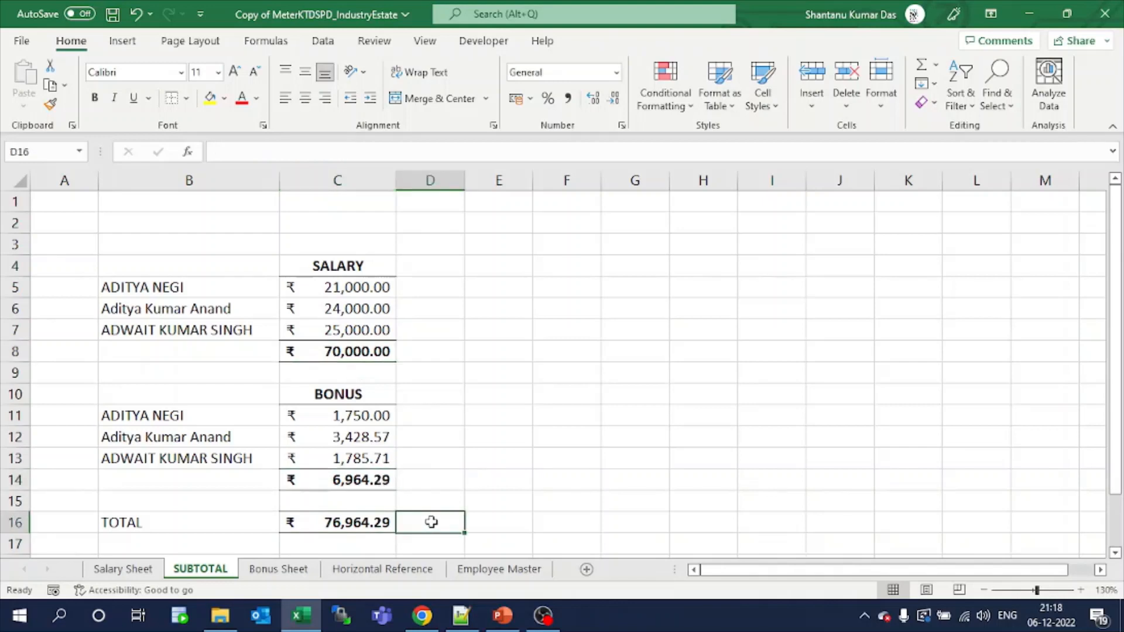
type("=sum(")
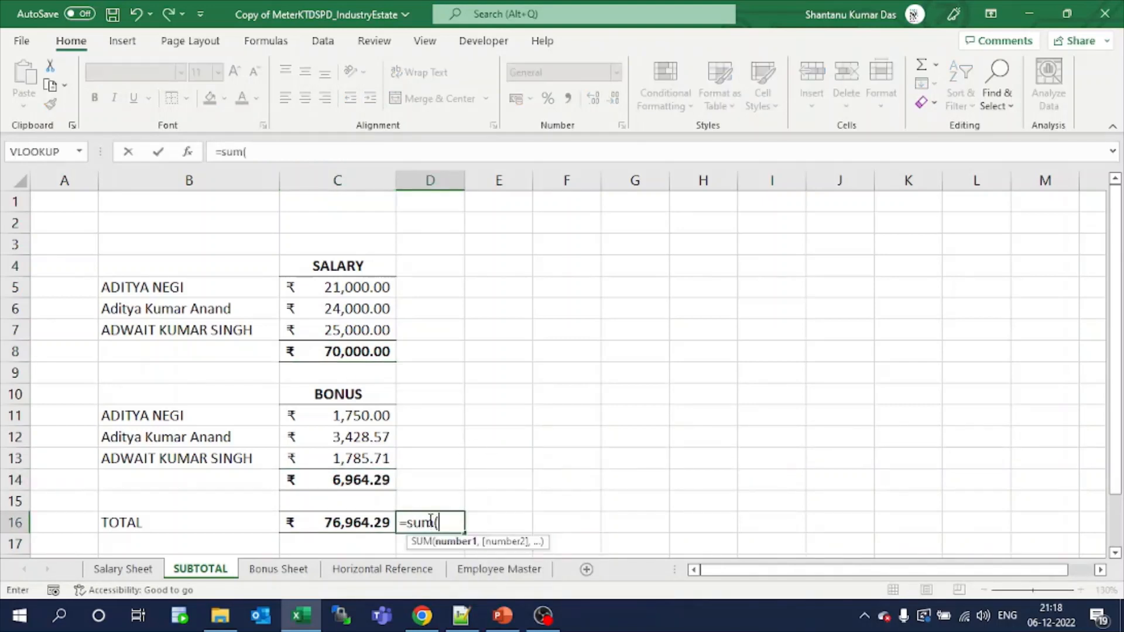
left_click(341, 353)
type(",")
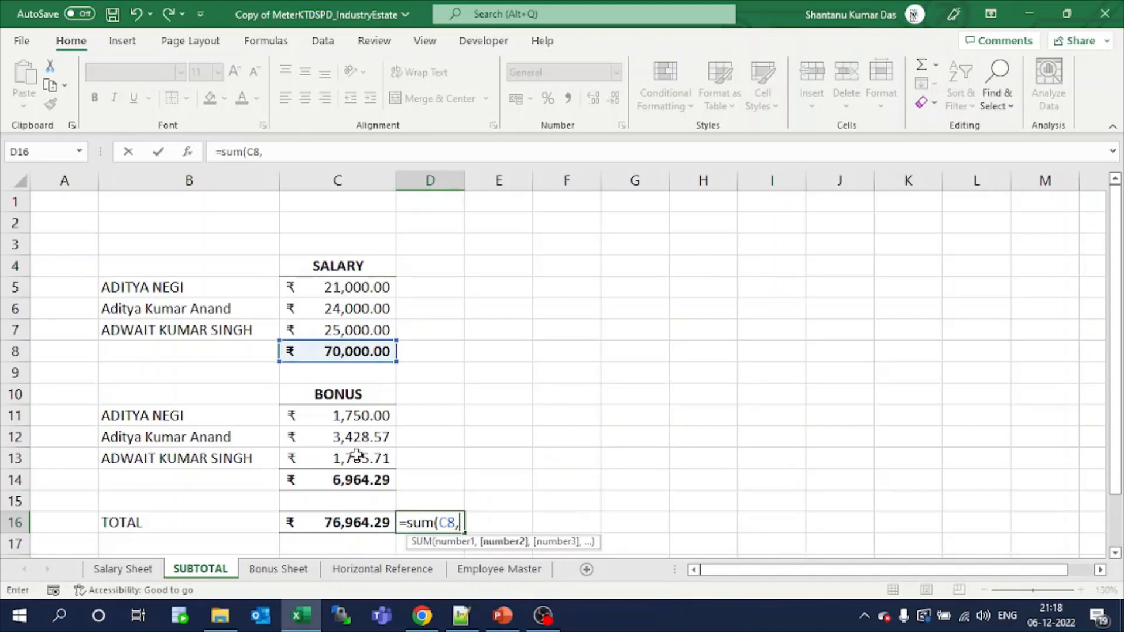
left_click(349, 480)
key("Return")
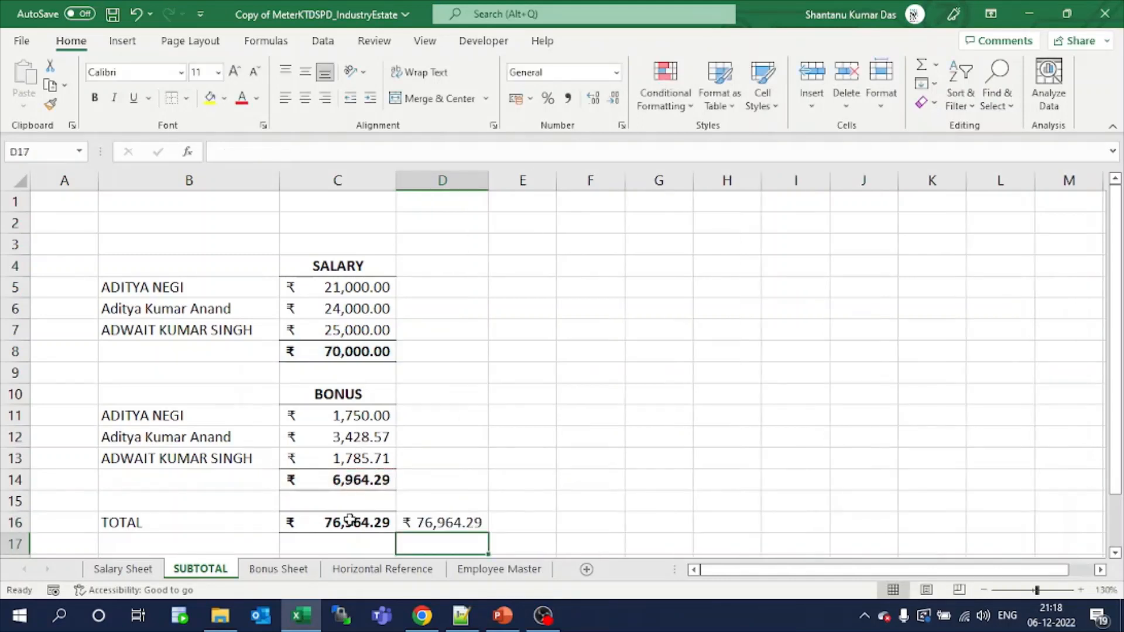
left_click(425, 520)
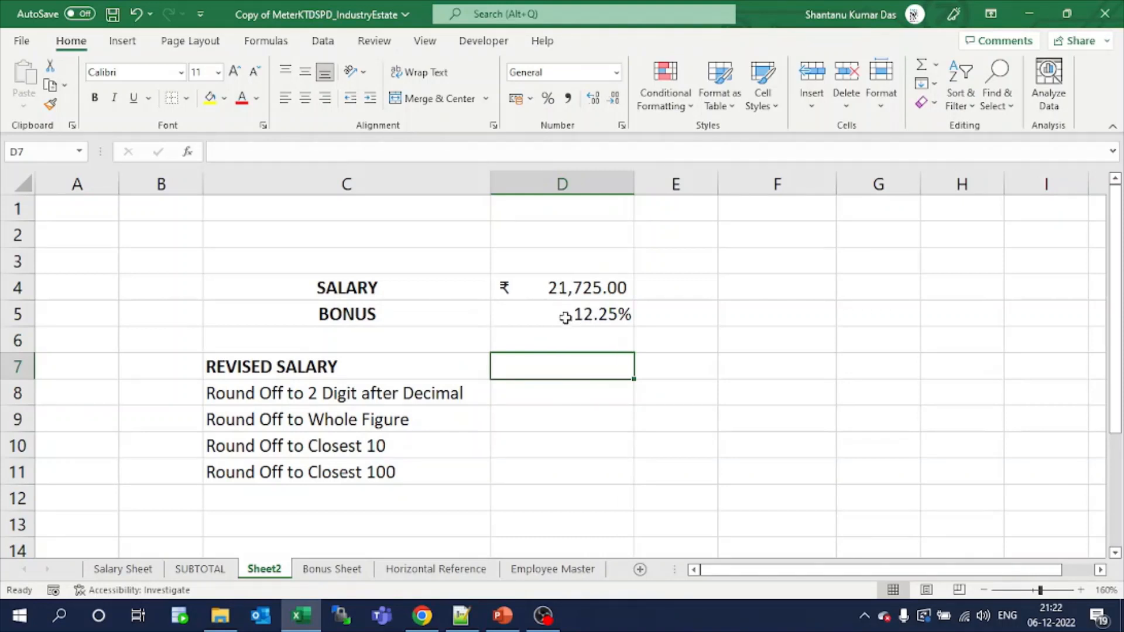
- Calculate the revised salary in D7 of Sheet2 with the formula =D4*(1+D5)
type("=")
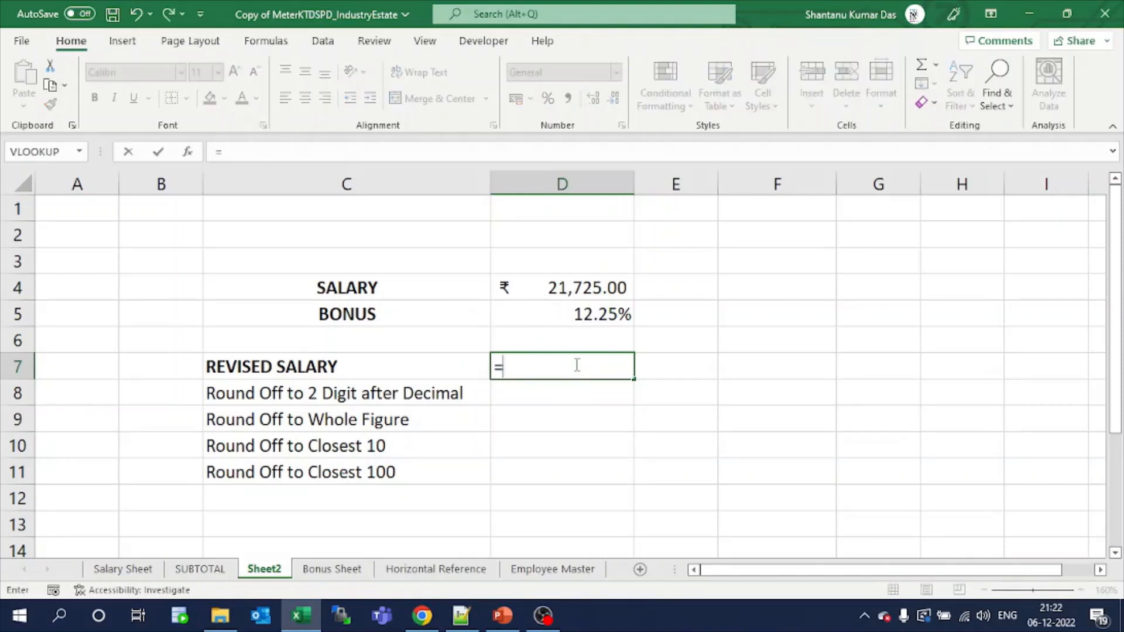
left_click(615, 287)
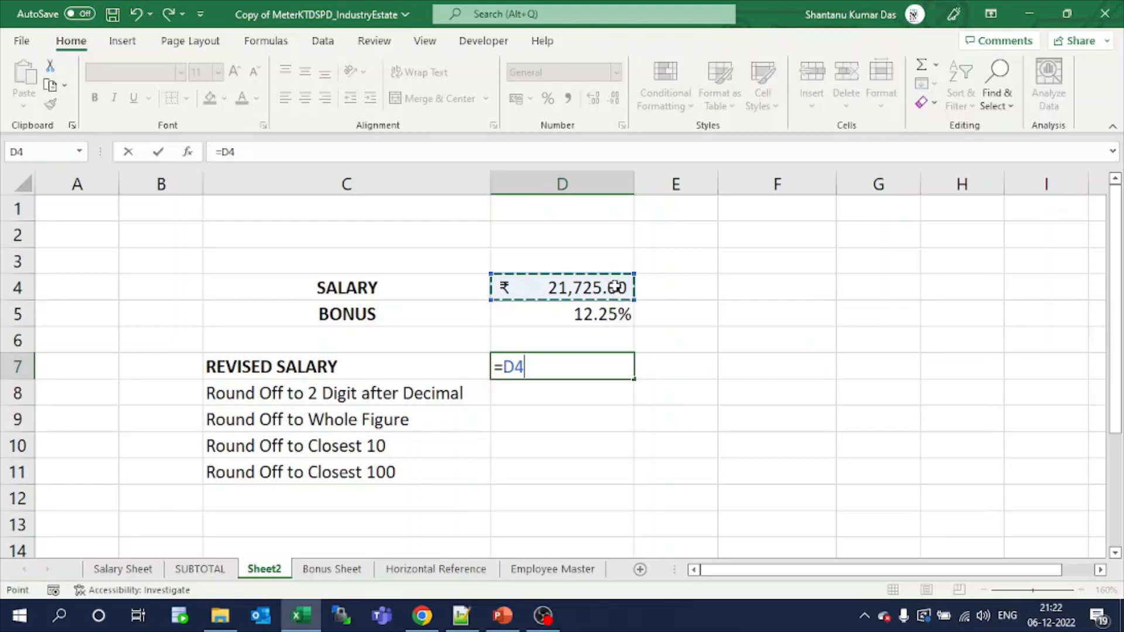
type("*")
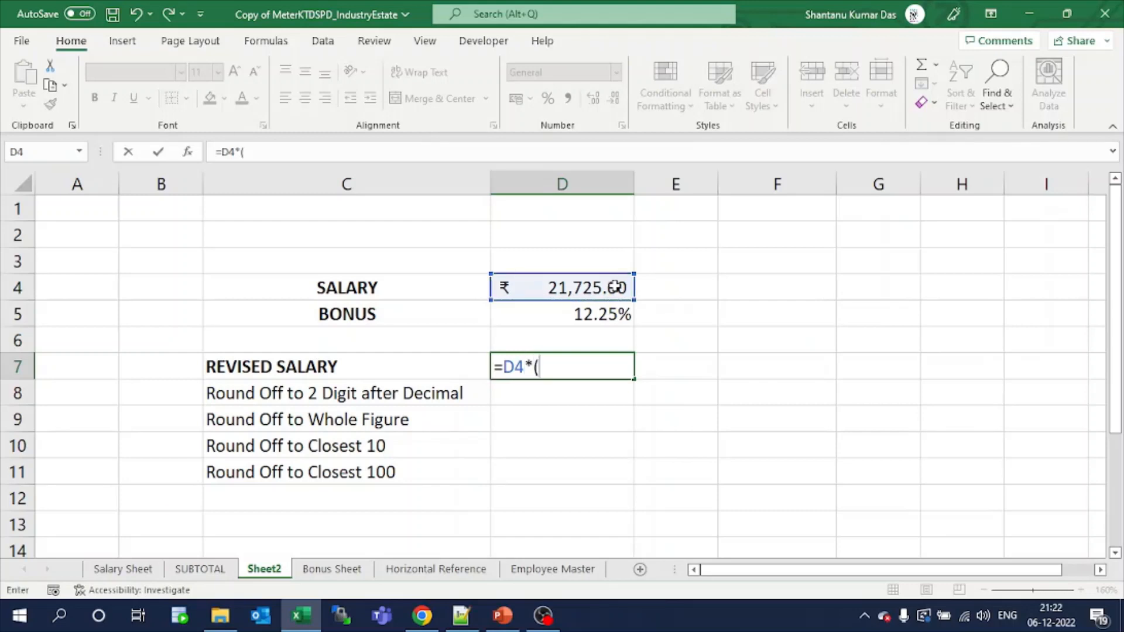
left_click(580, 313)
type(")")
key("Return")
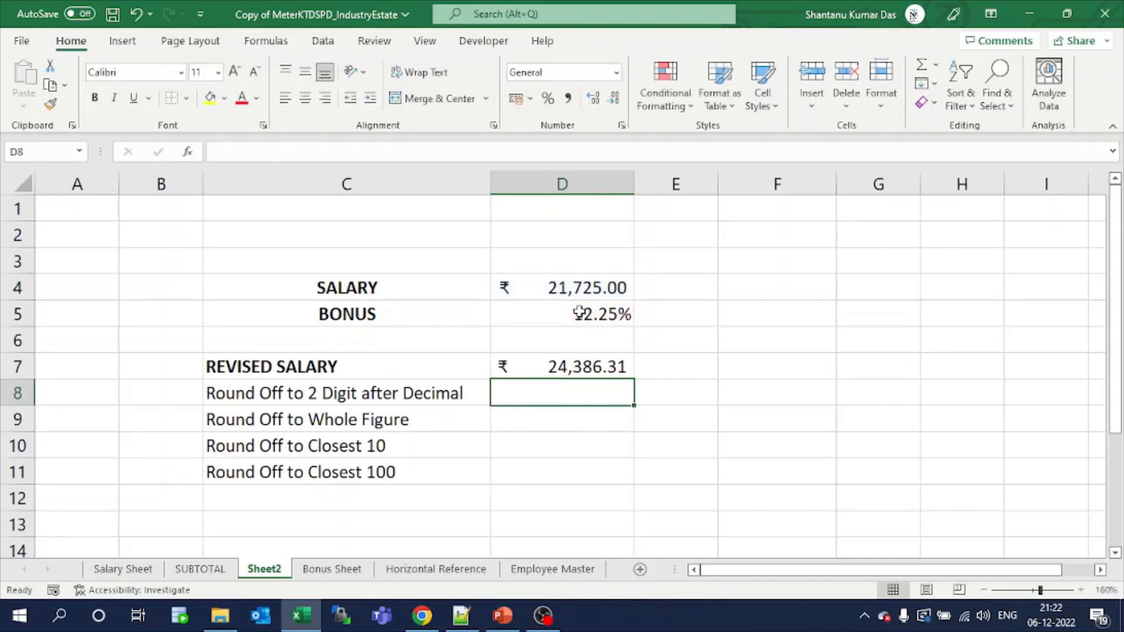
- Show the revised salary in D7 with four decimal places and widen column D
left_click(586, 364)
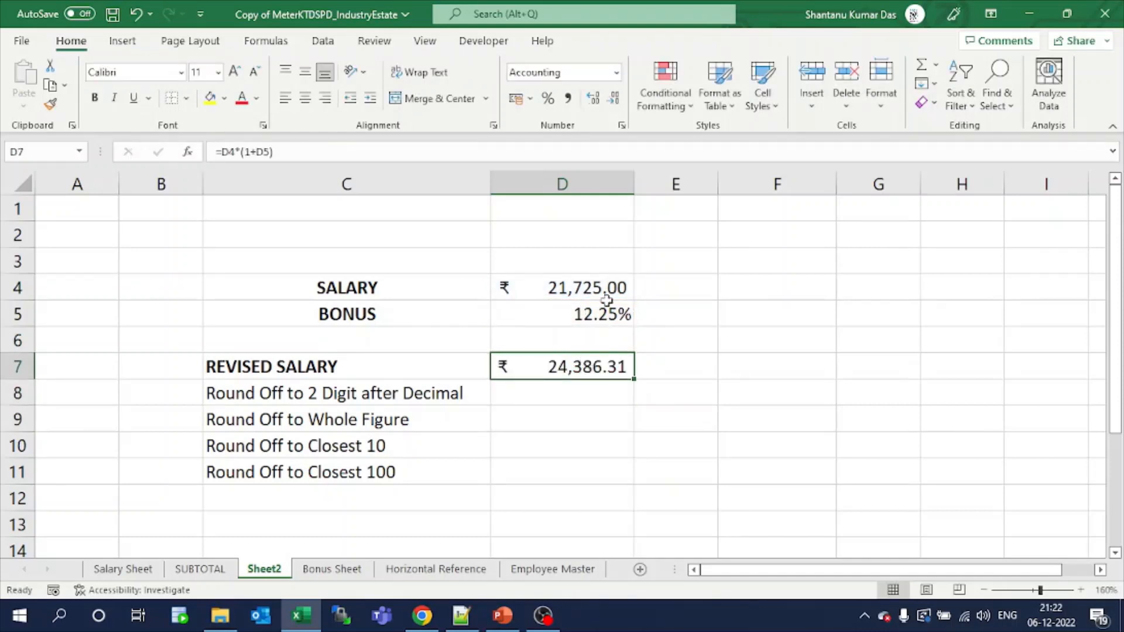
left_click(590, 101)
left_click(590, 101)
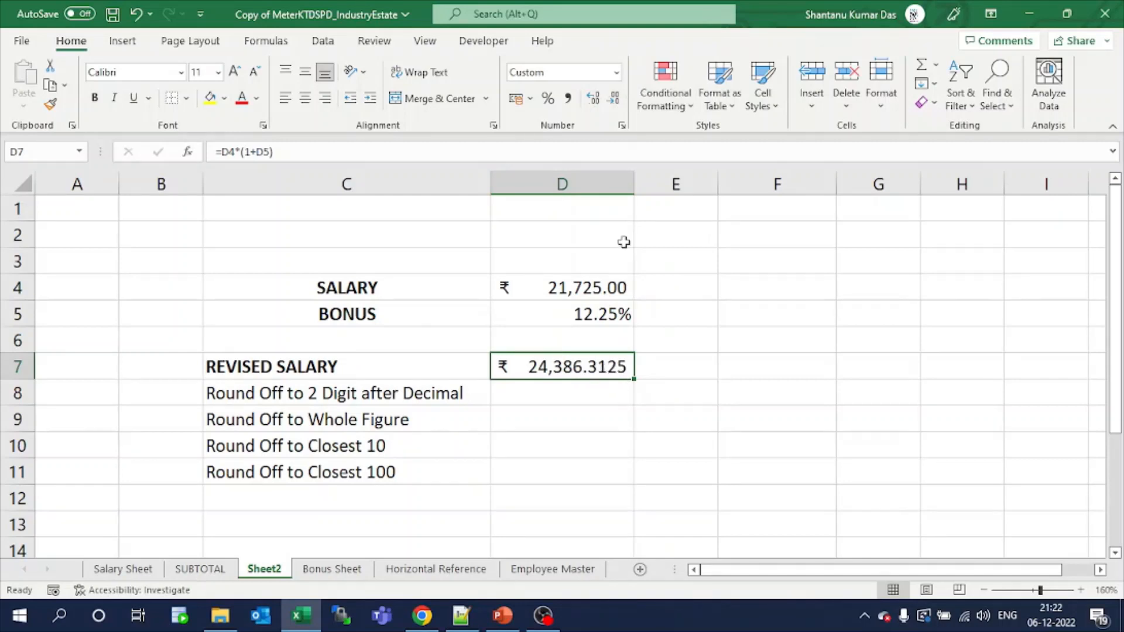
left_click_drag(633, 184, 679, 184)
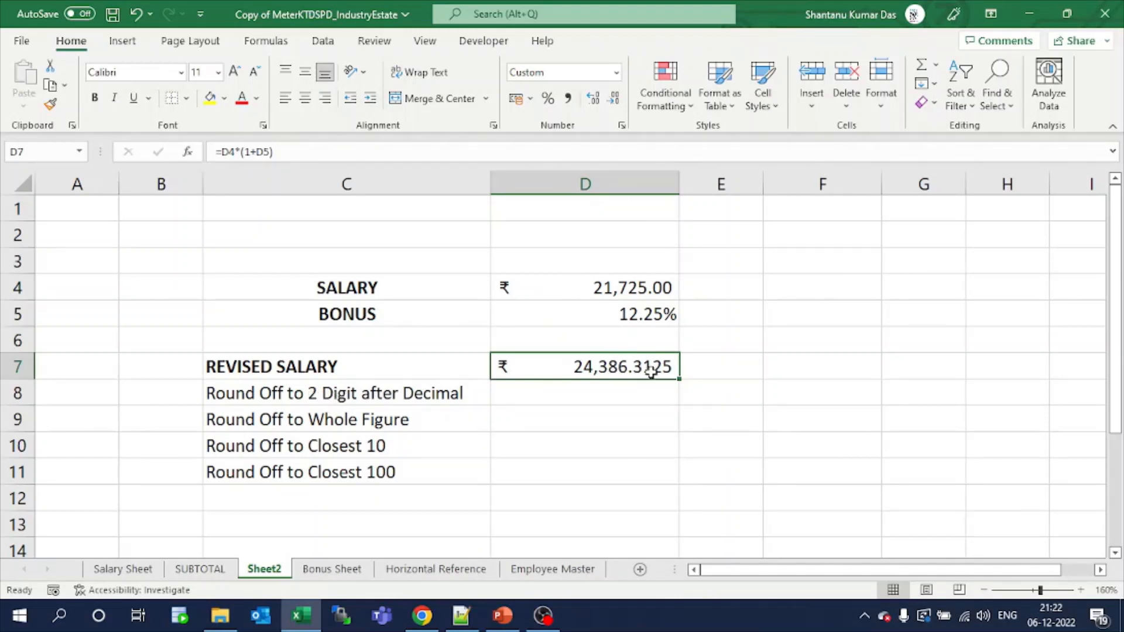
- Round the revised salary to two decimals in D8 with a ROUND formula on D7, using 2 digits
left_click(628, 394)
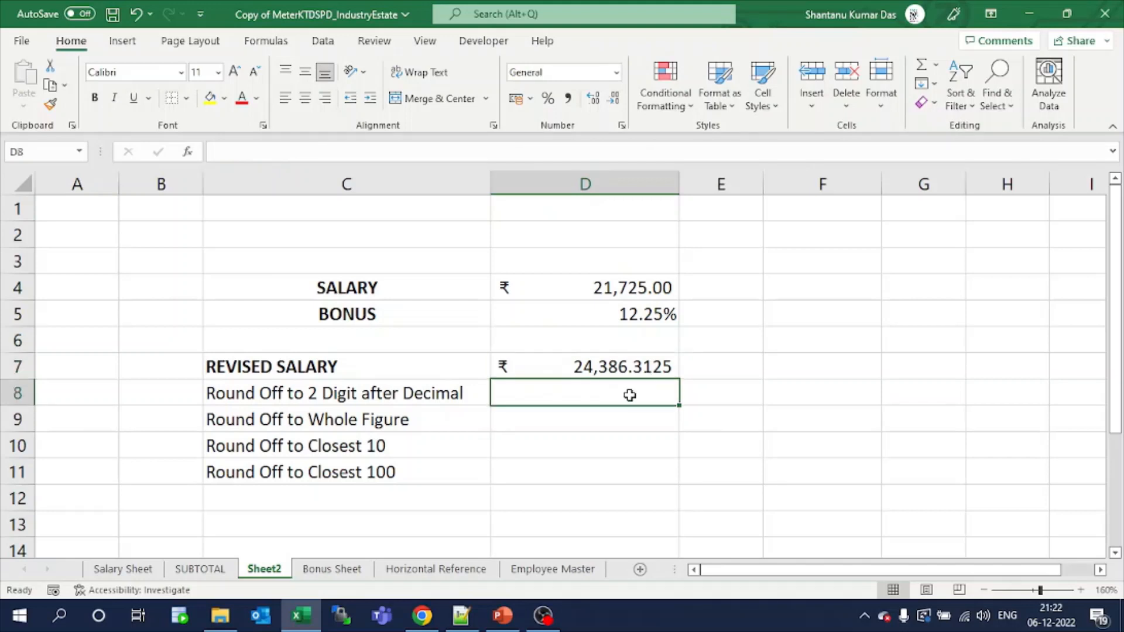
type("=round")
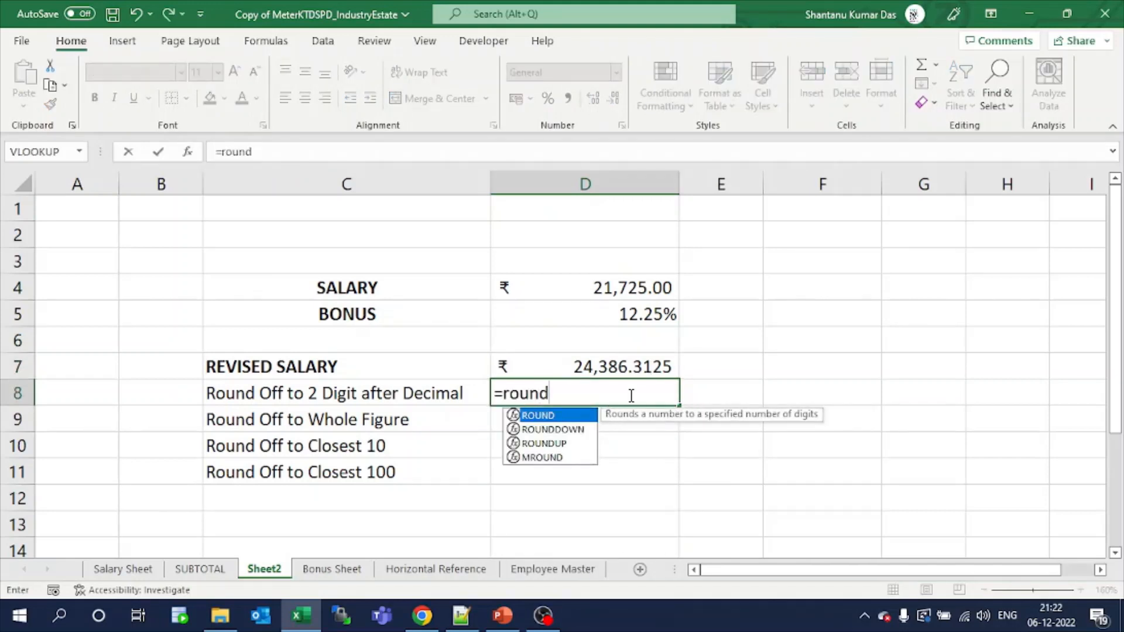
type("(")
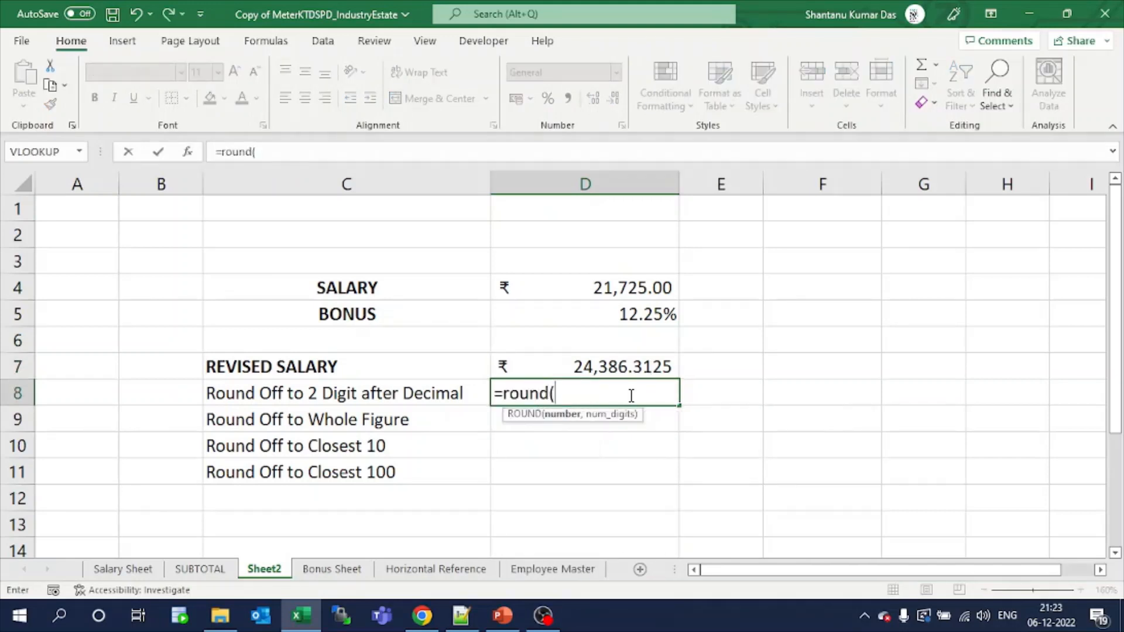
left_click(621, 367)
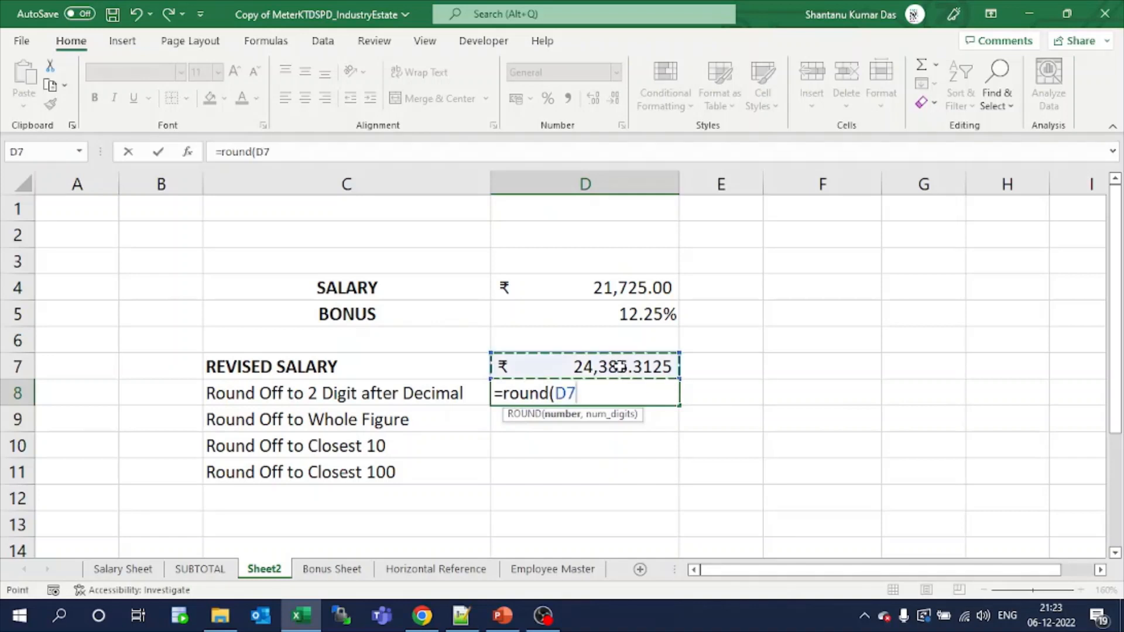
type(",2")
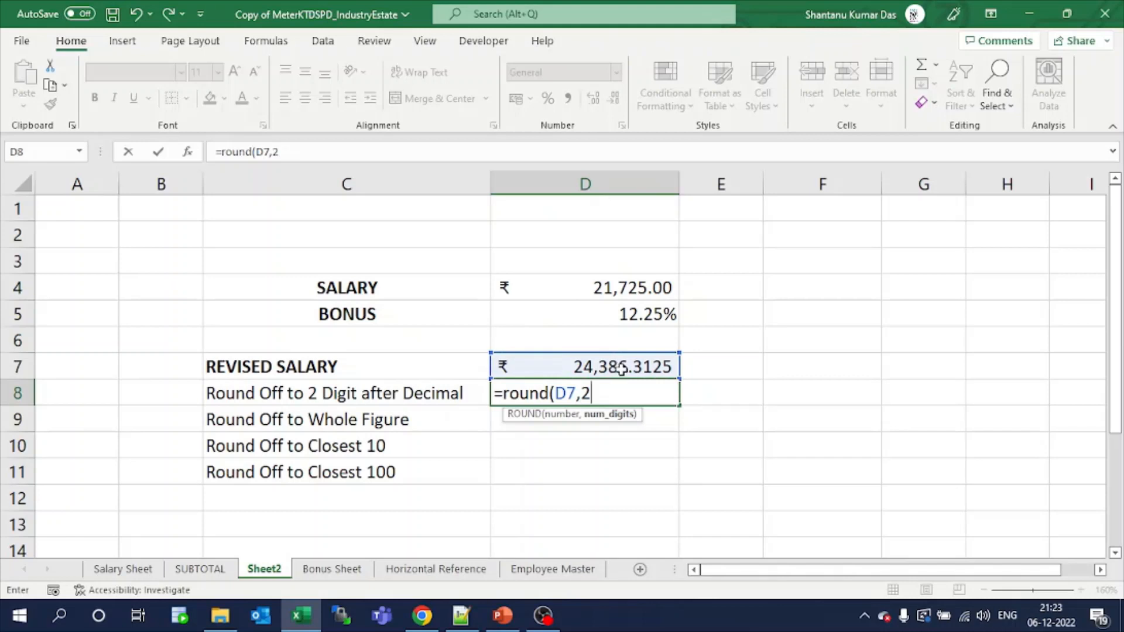
key("Return")
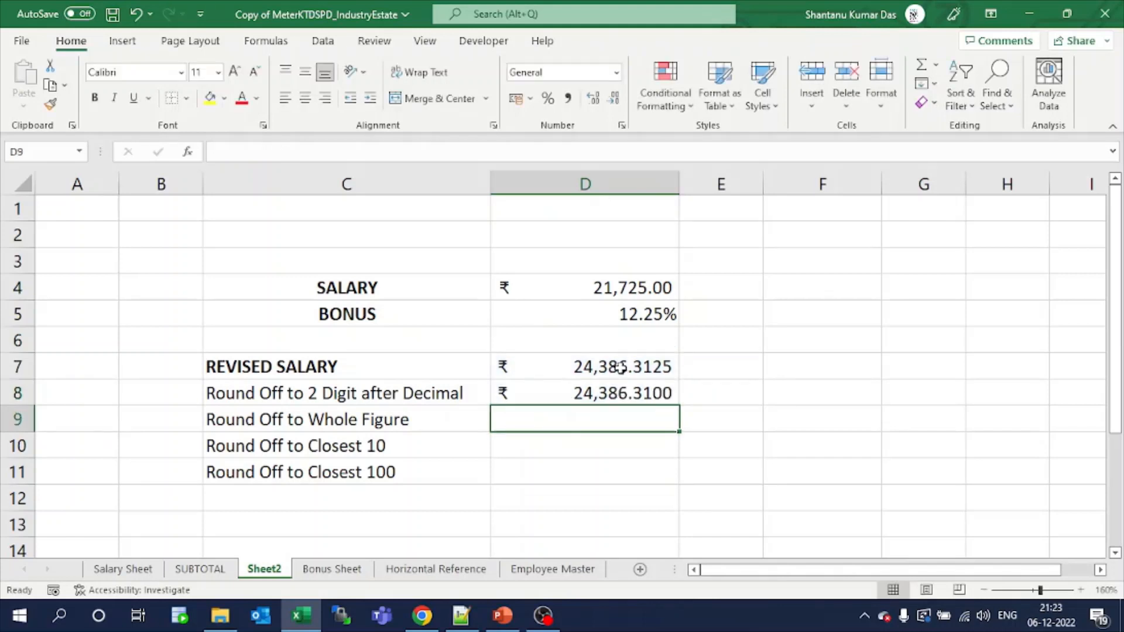
- Reduce D8's number format to two decimal places and make the D7 reference in its ROUND formula absolute ($D$7)
left_click(617, 388)
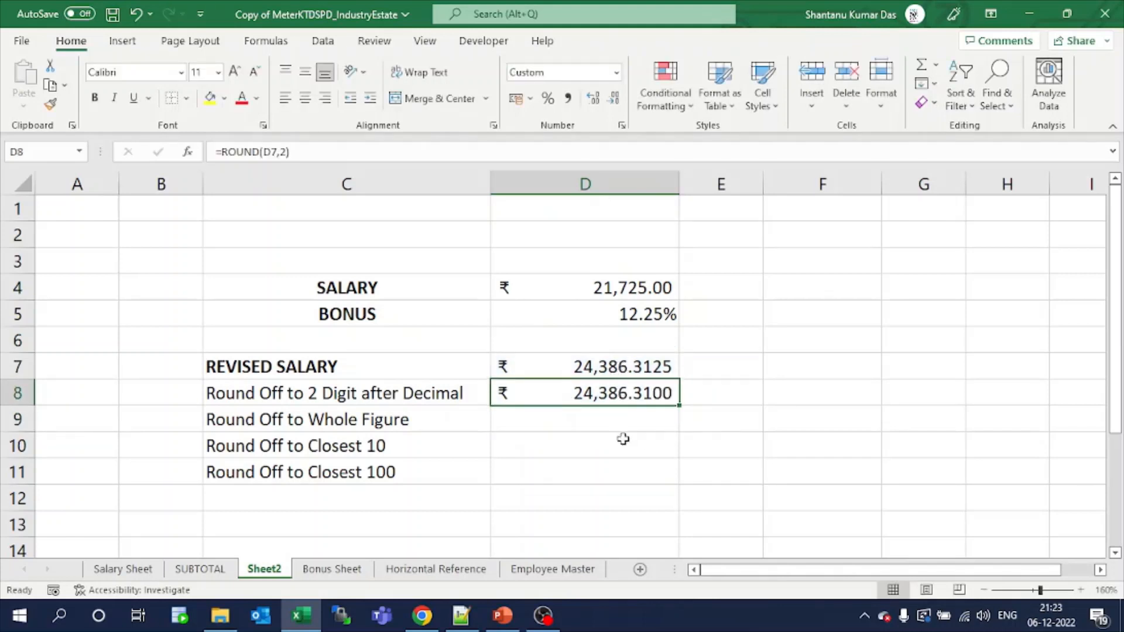
left_click(612, 100)
left_click(612, 101)
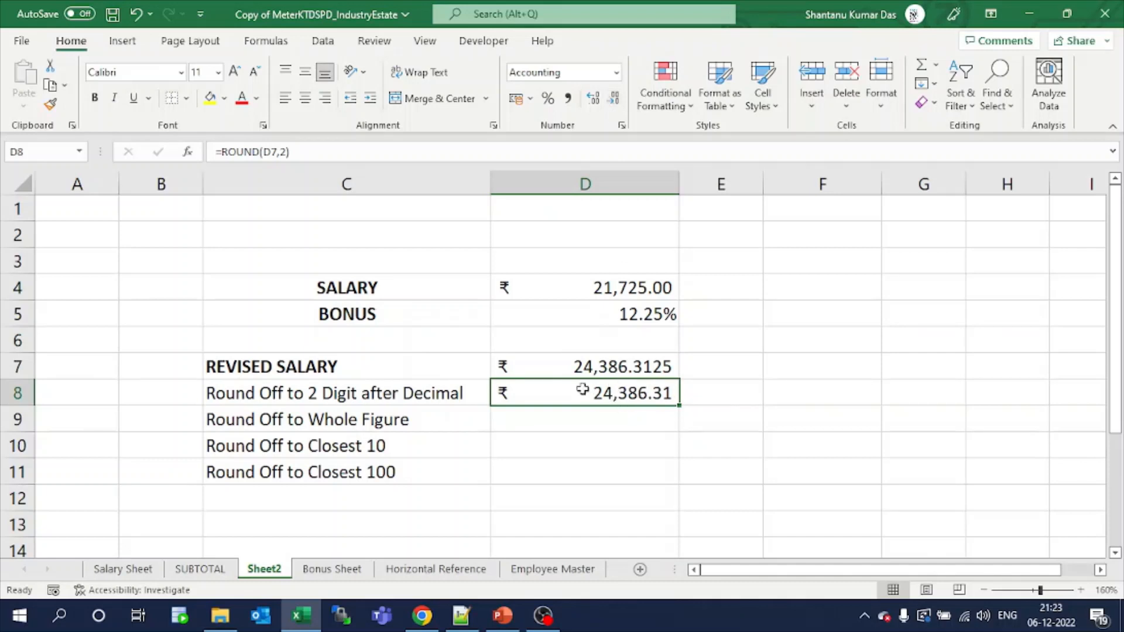
left_click(284, 151)
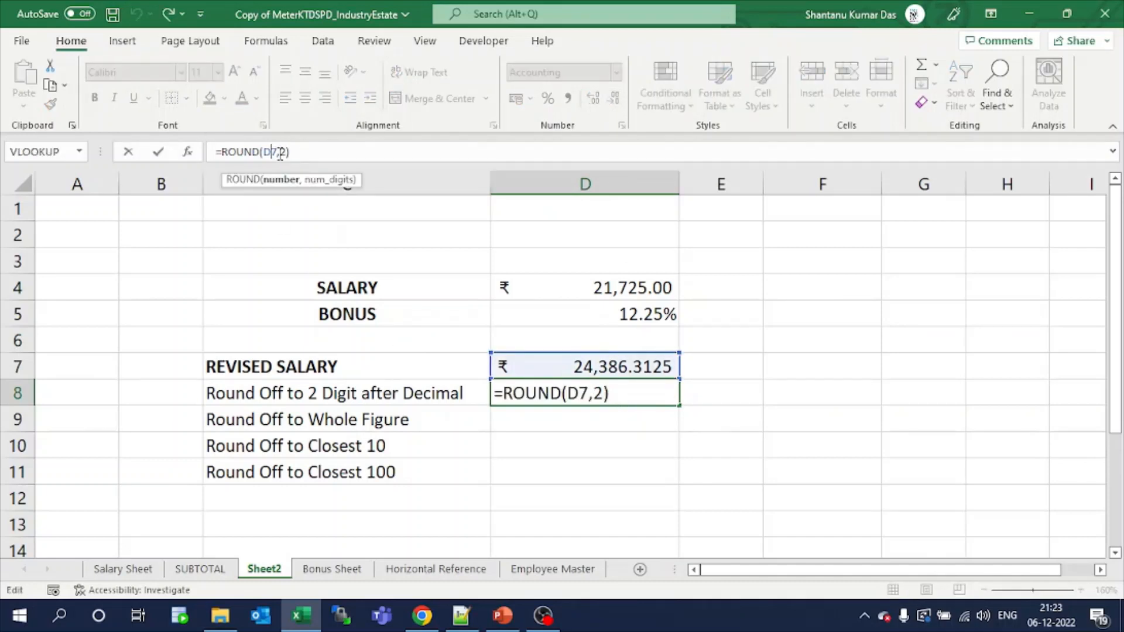
key("F4")
key("Return")
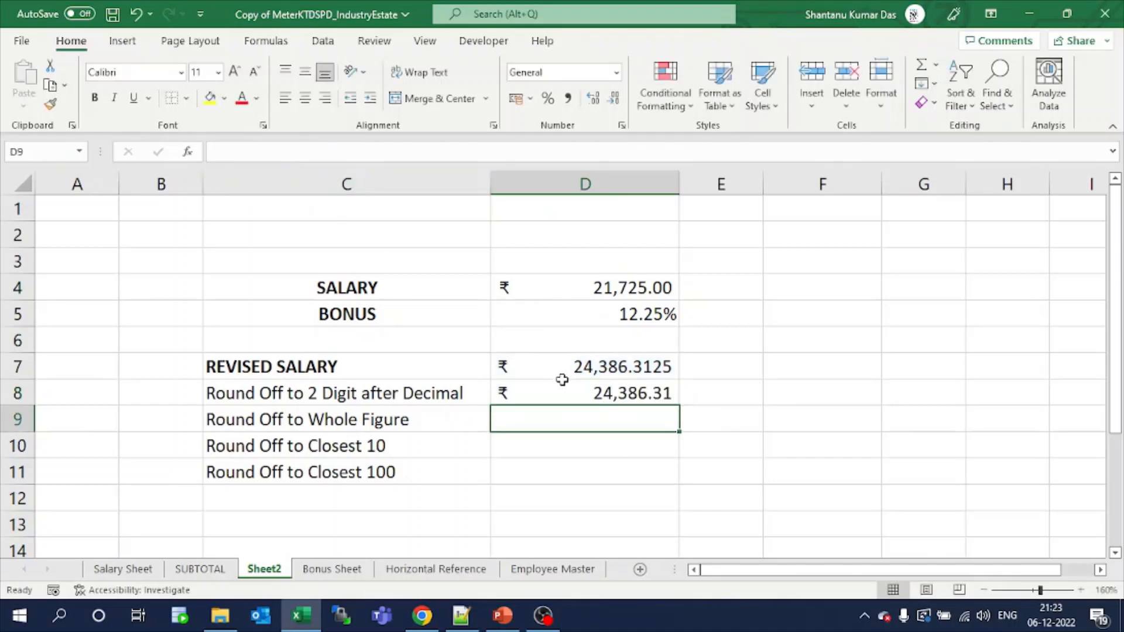
- Copy the ROUND formula from D8 into the three remaining round-off cells D9:D11
left_click(578, 388)
key("ctrl+c")
left_click_drag(609, 414, 614, 462)
key("ctrl+v")
left_click(619, 419)
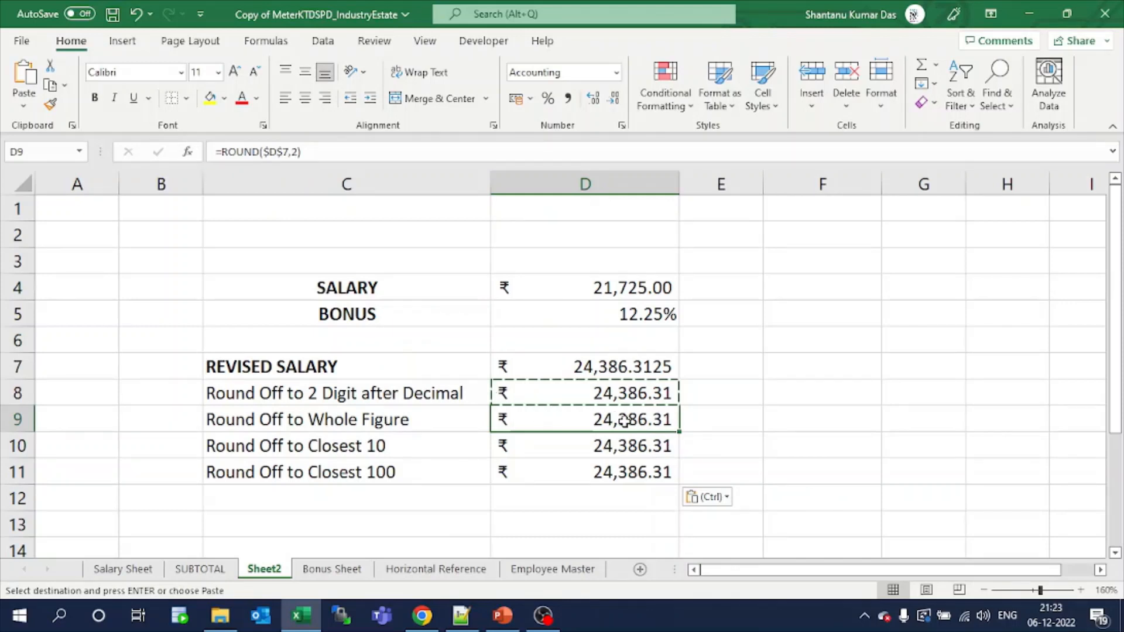
key("Escape")
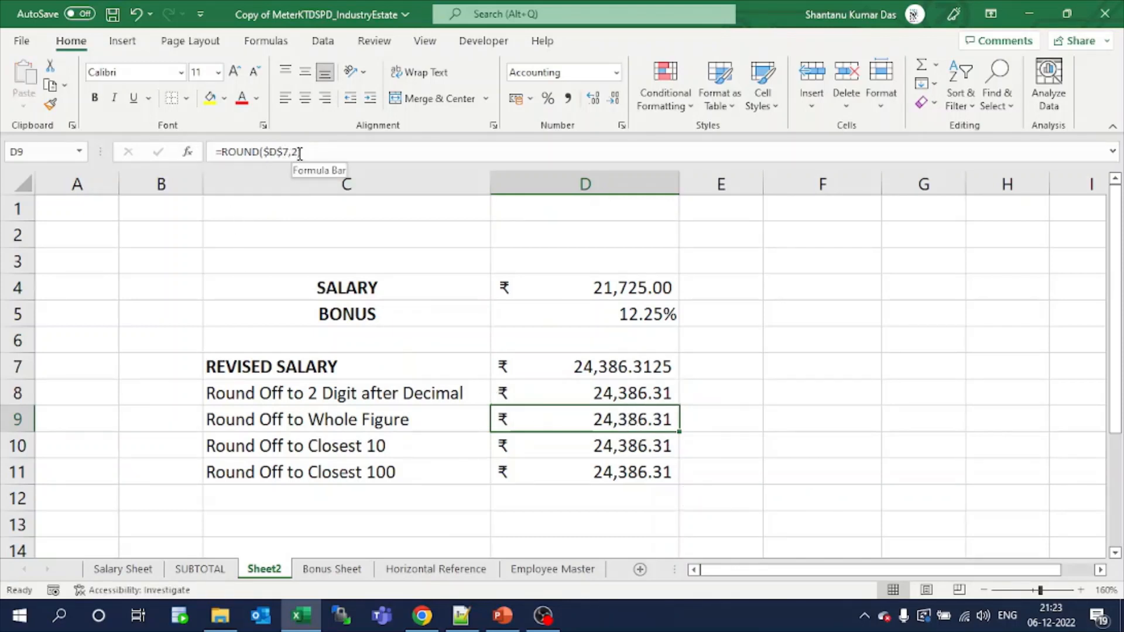
- Change the number of digits in D9's ROUND formula to 0 to round to a whole figure
left_click(313, 153)
key("Left")
key("BackSpace")
type("0")
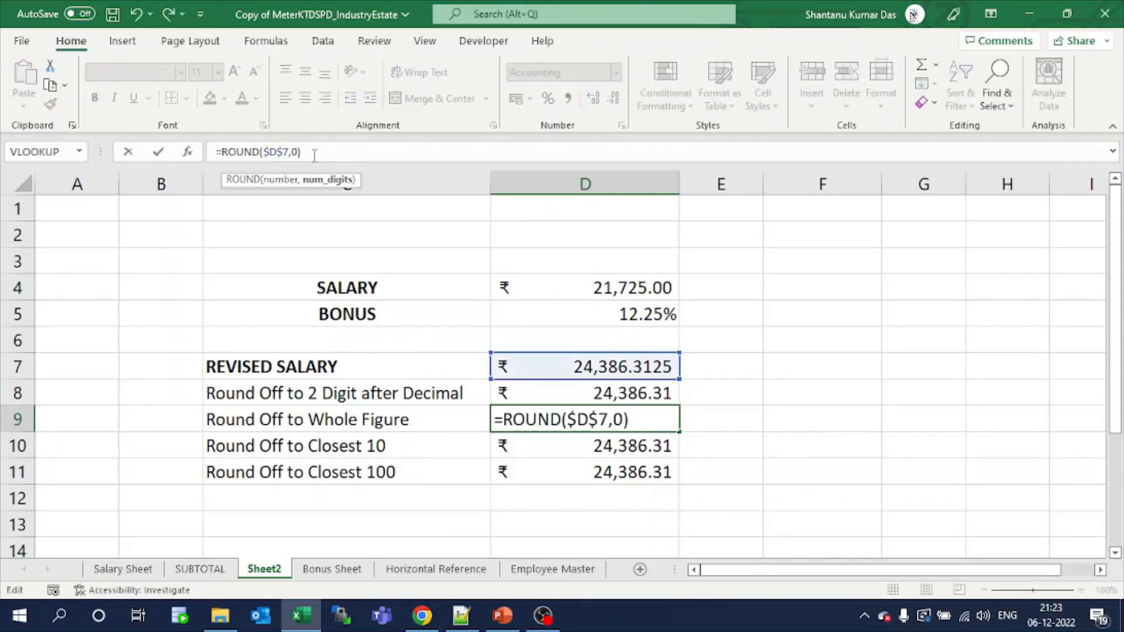
key("Return")
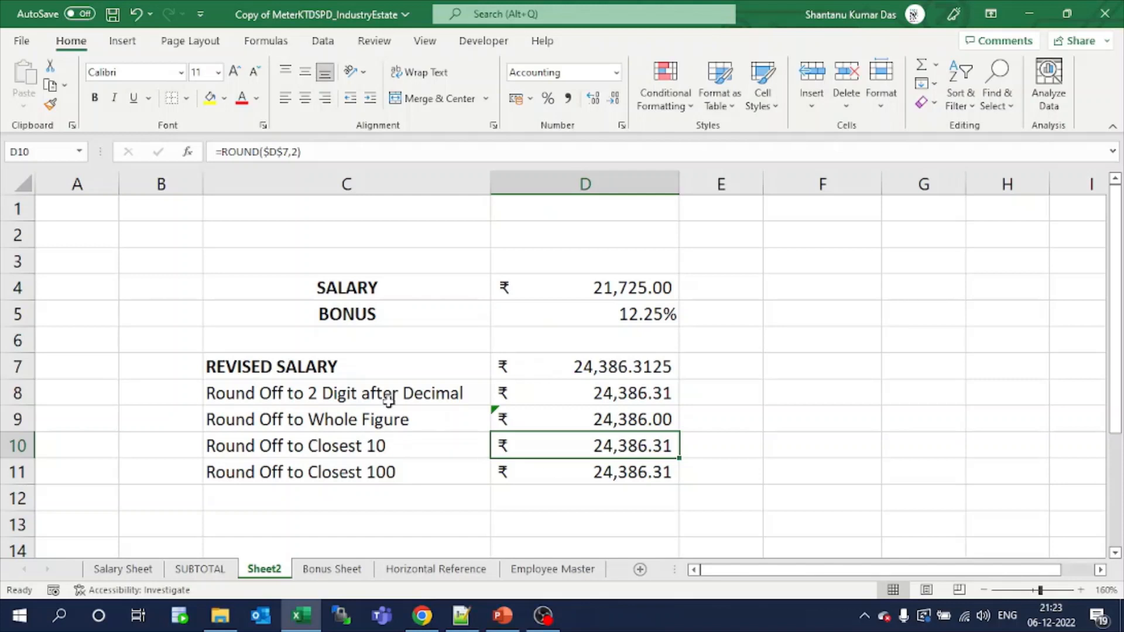
- Change the number of digits in D10's ROUND formula to -1 to round to the closest 10
left_click(301, 151)
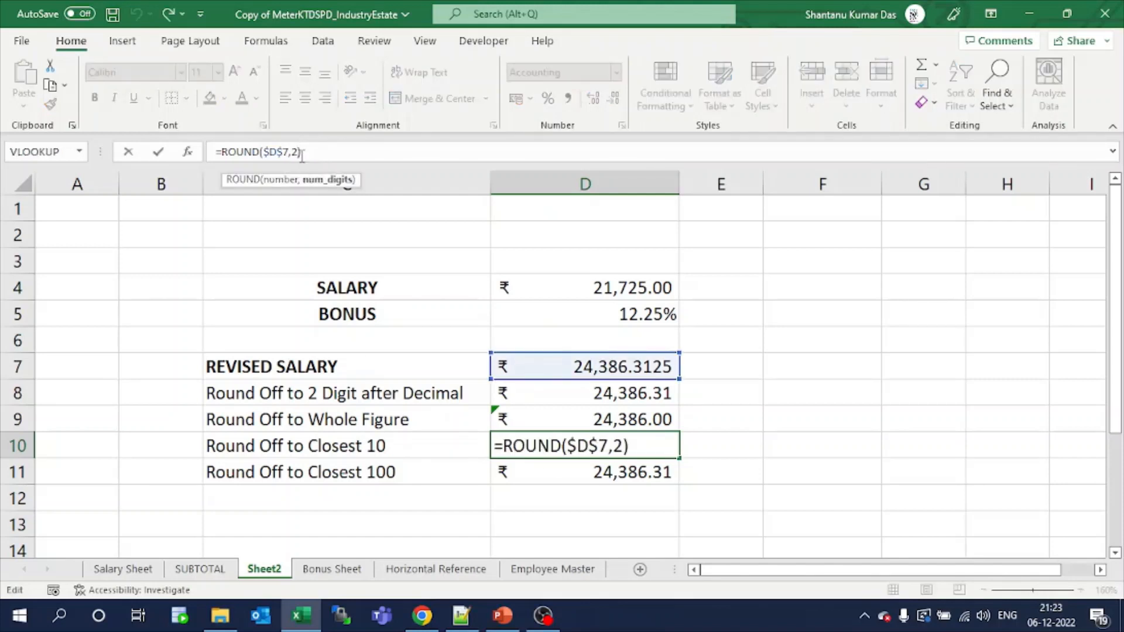
key("BackSpace")
type("-1")
key("Return")
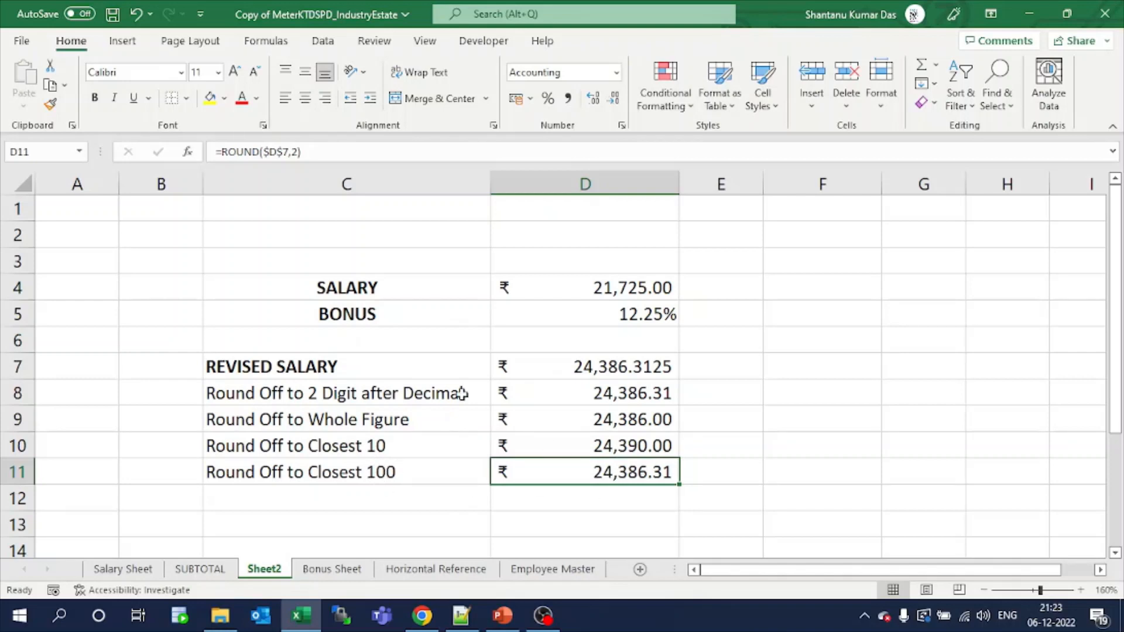
- Change the number of digits in D11's ROUND formula to -2 to round to the closest 100
left_click(296, 152)
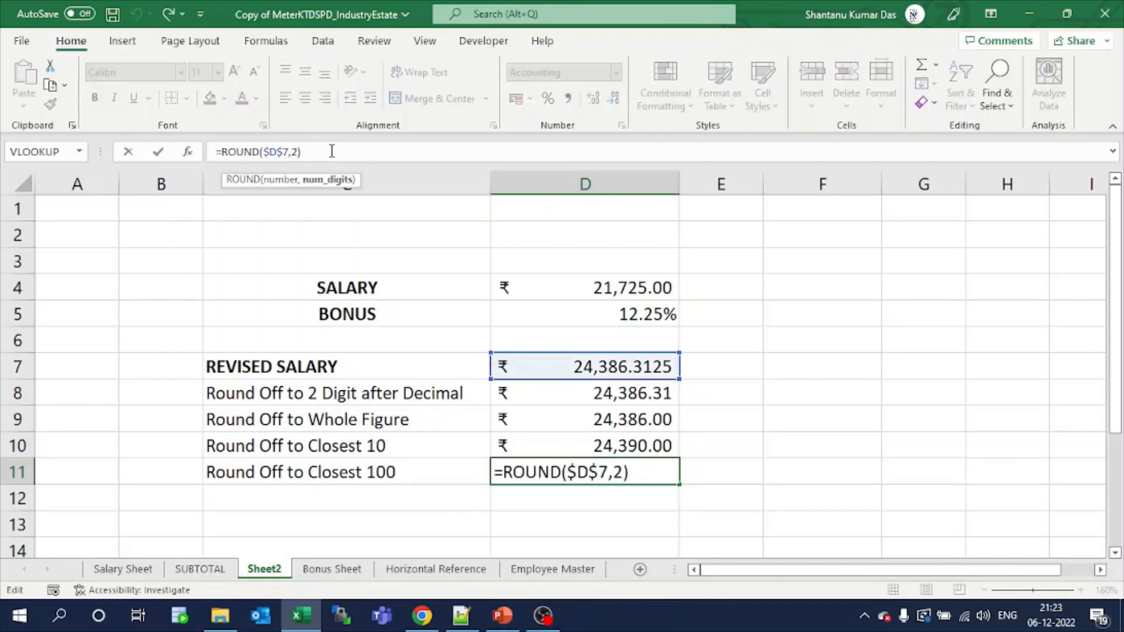
type("-")
key("Return")
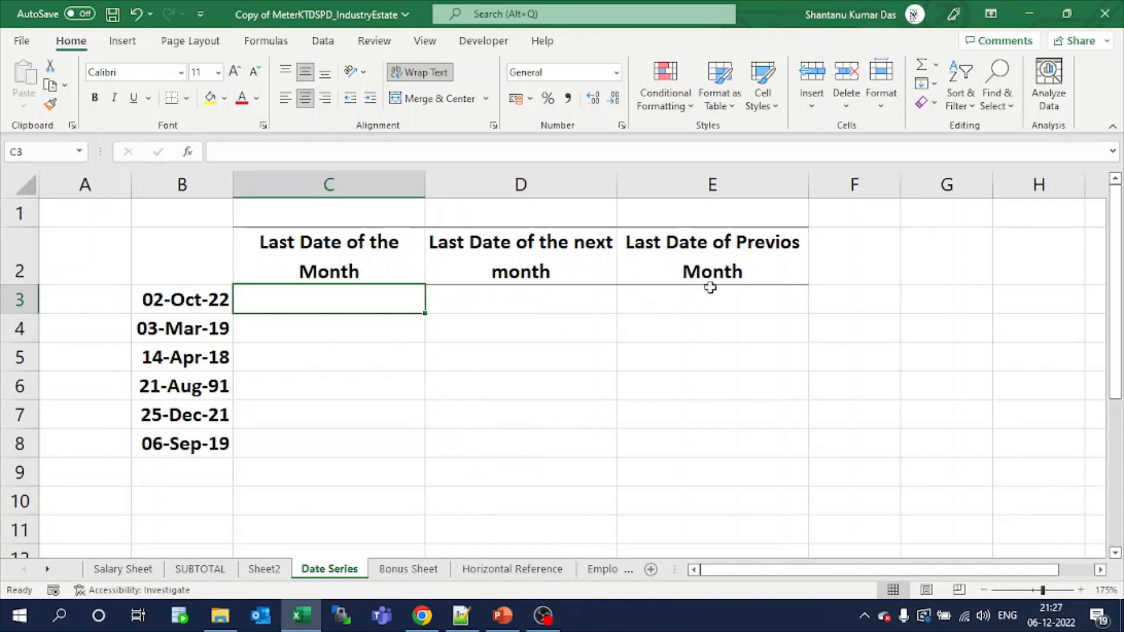
- Correct the spelling in header E2 of the Date Series sheet to "Last Date of Previous Month"
double_click(794, 242)
type("u")
key("Return")
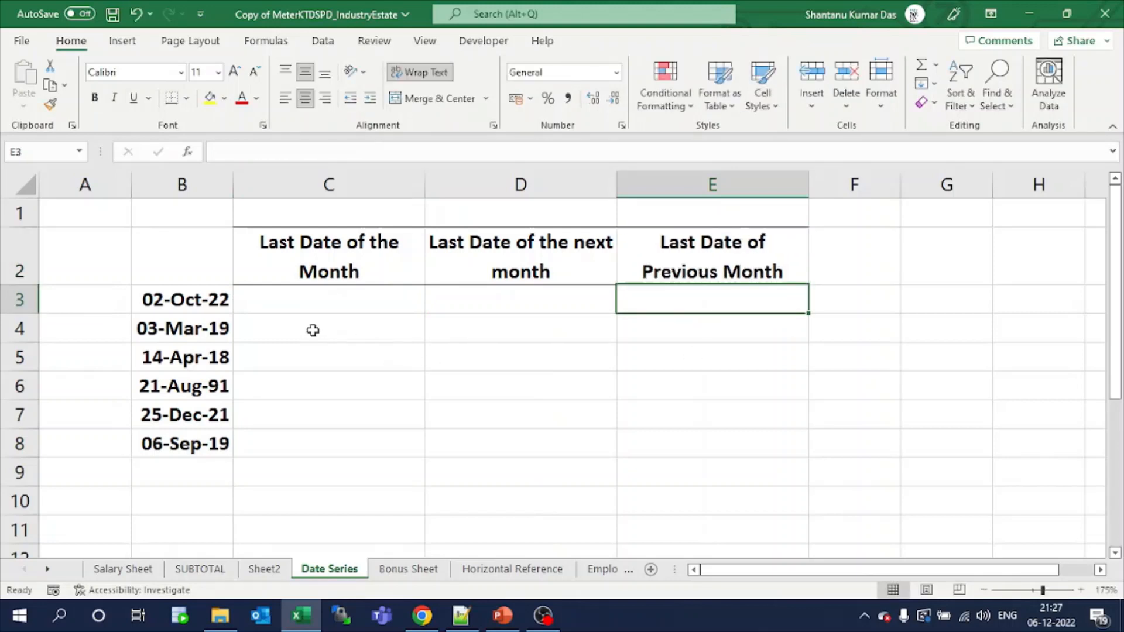
- Calculate the last date of the month for B3 in C3 with =EOMONTH(B3,0)
left_click(322, 301)
type("=")
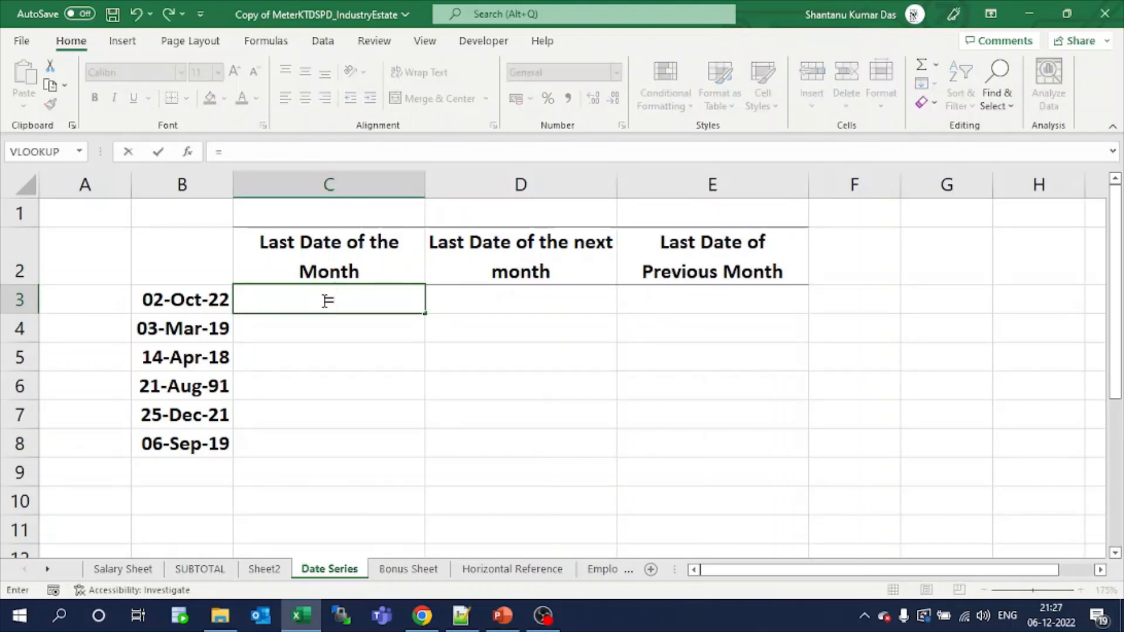
type("eomo")
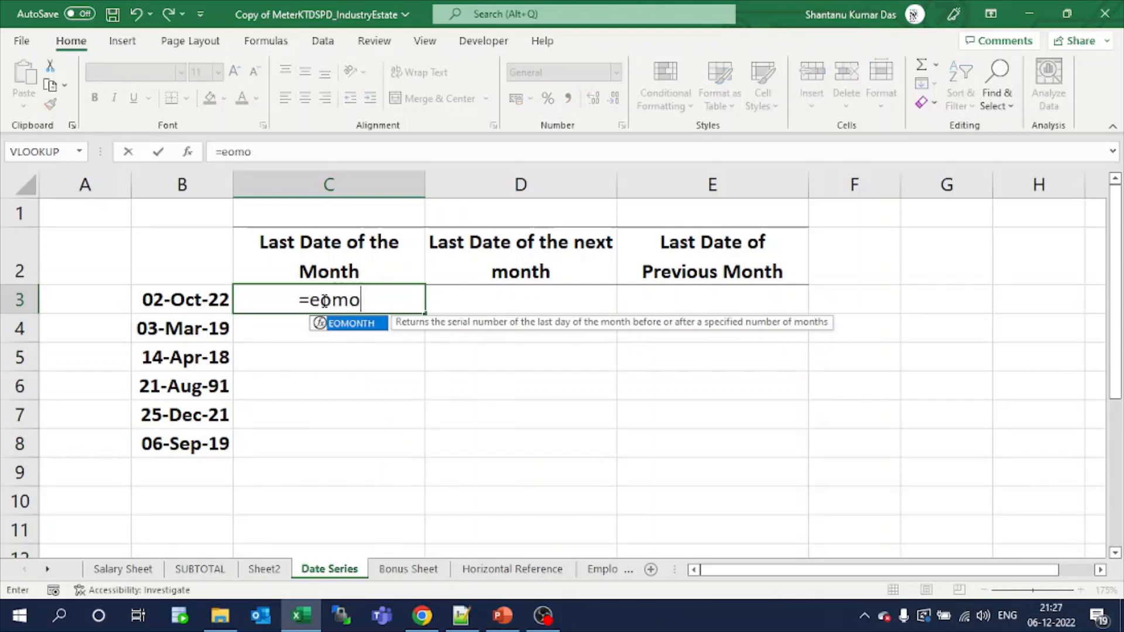
type("nth(")
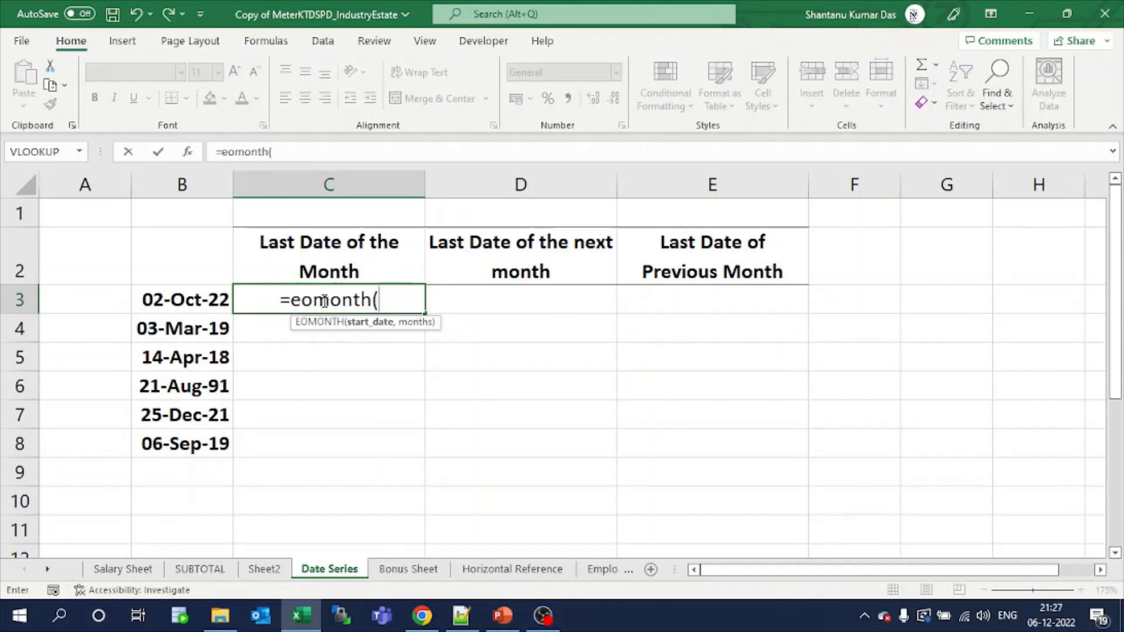
left_click(208, 299)
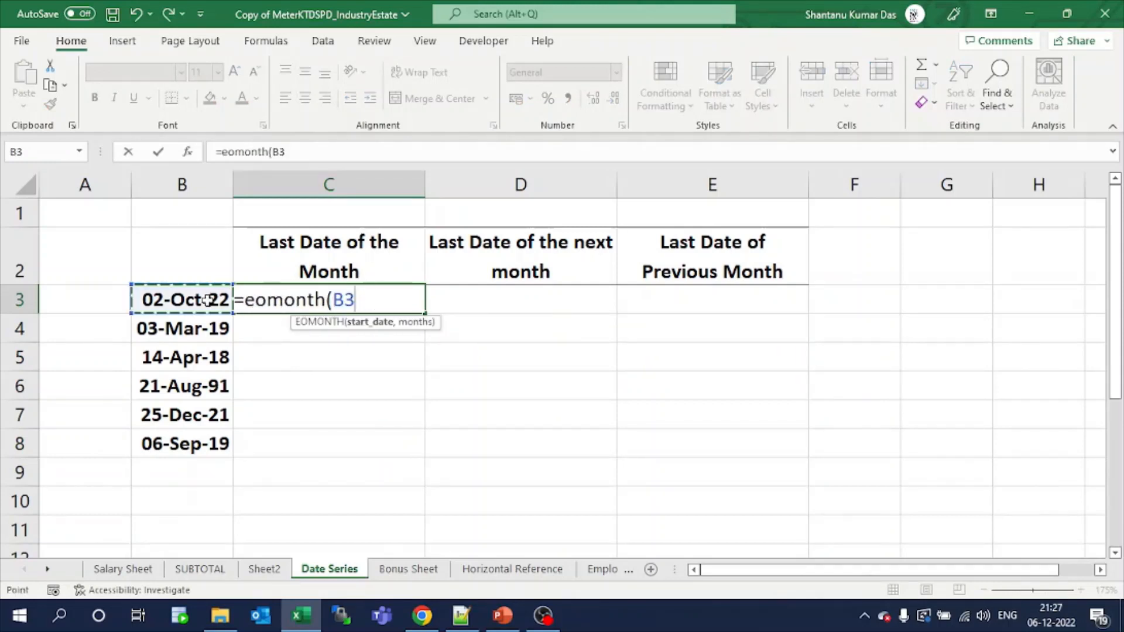
type(",")
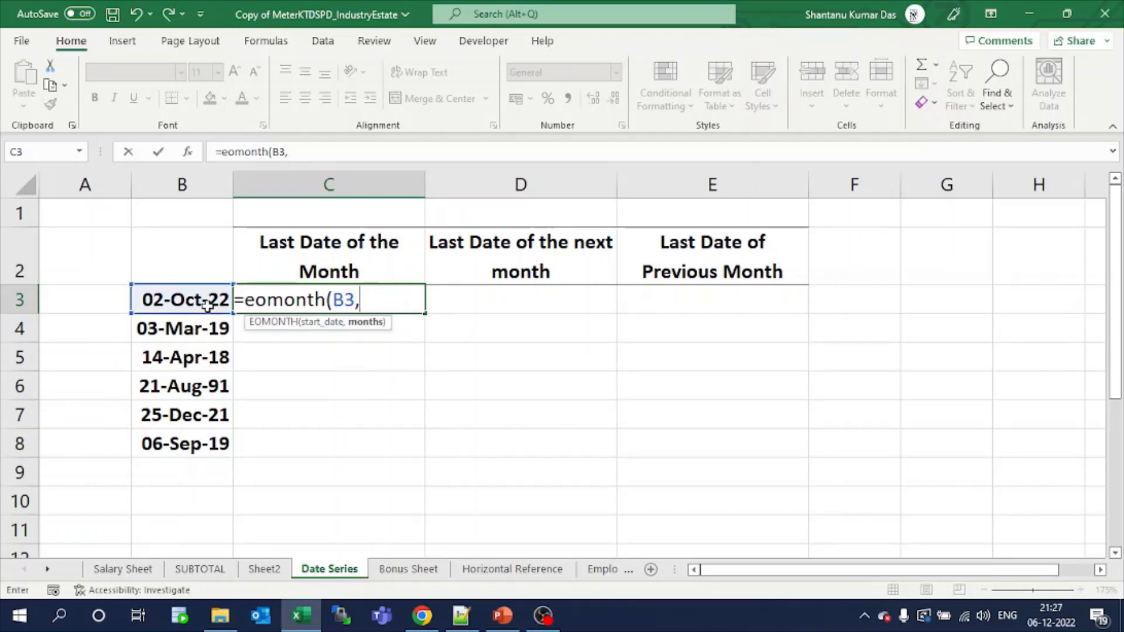
type("0)")
key("Return")
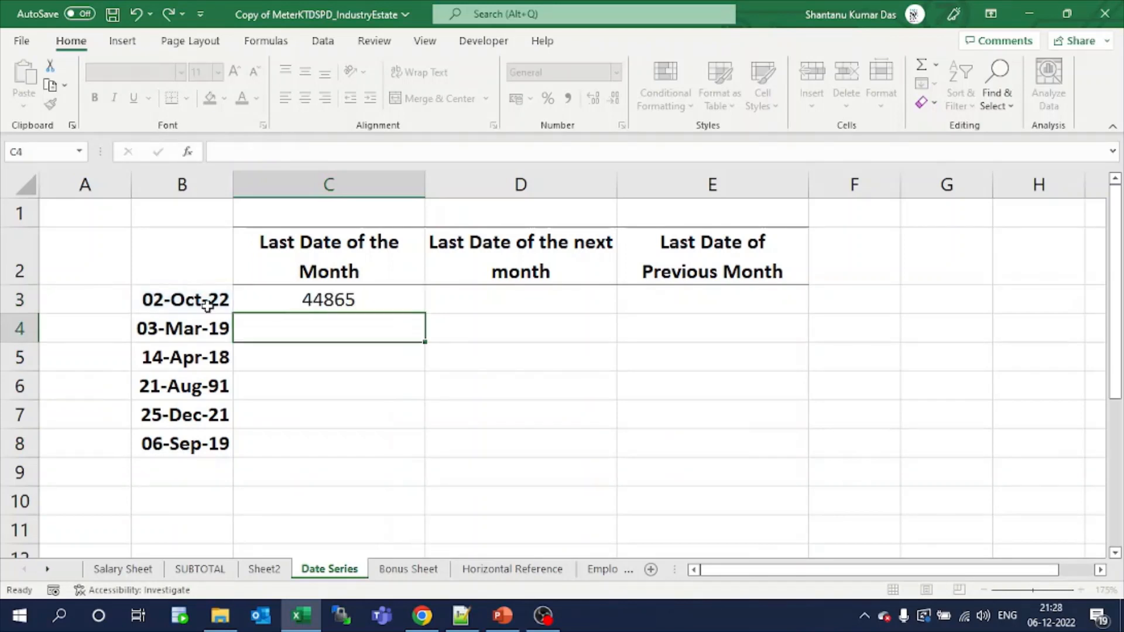
- Apply the bold date formatting of the dates in column B to C3 with Format Painter
left_click(298, 297)
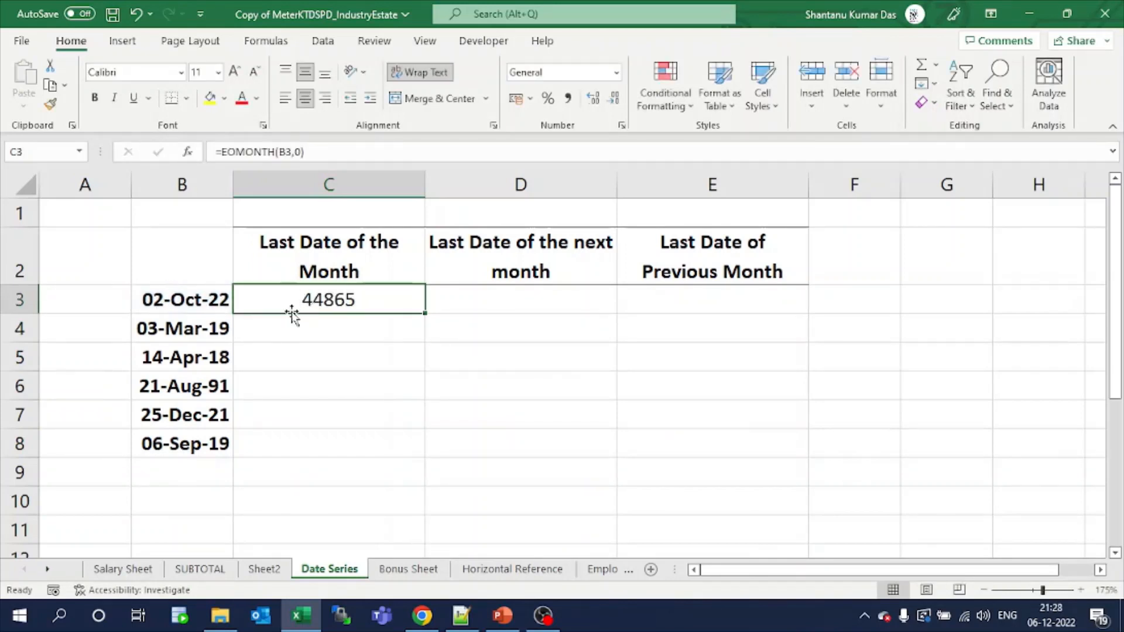
left_click(50, 104)
left_click(336, 301)
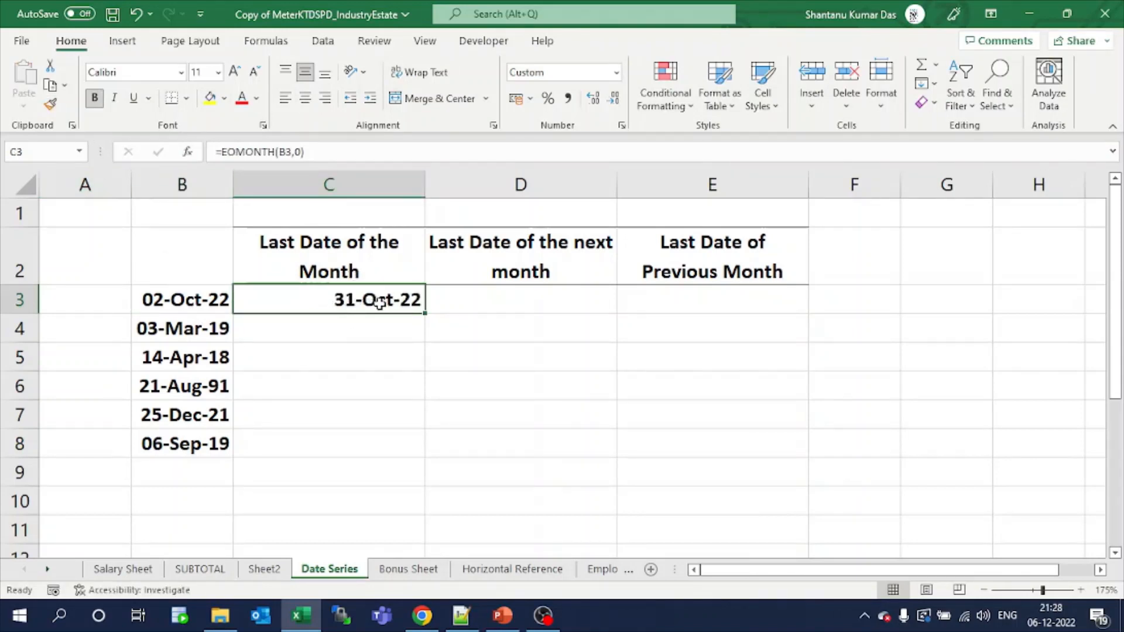
- Fill the month-end formula in C3 down through C8 for all the dates
double_click(427, 314)
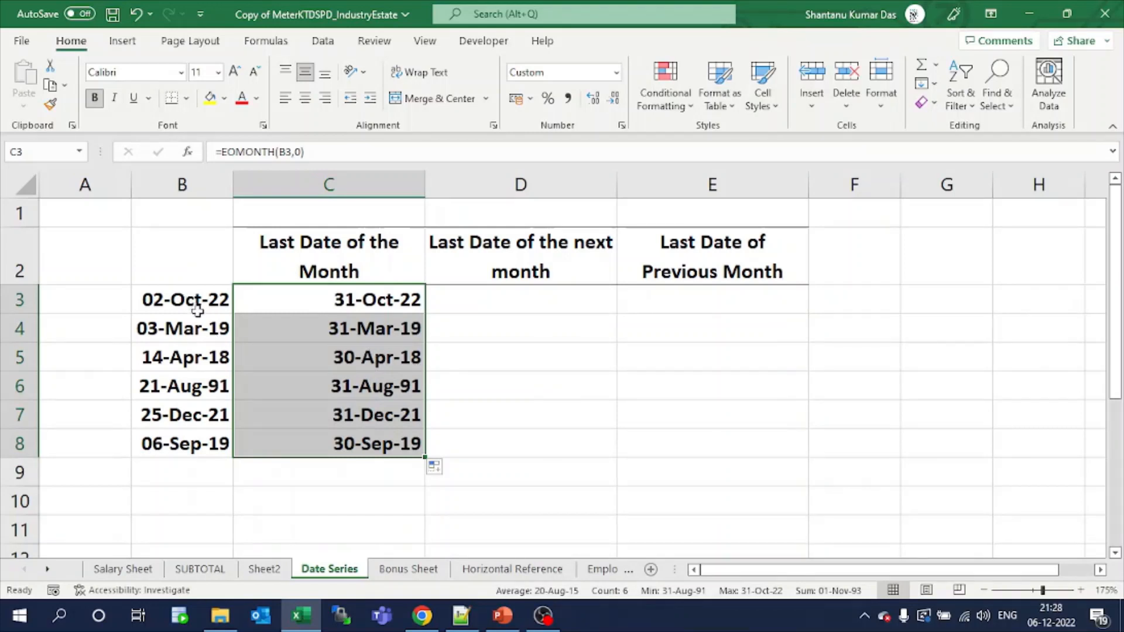
left_click(392, 302)
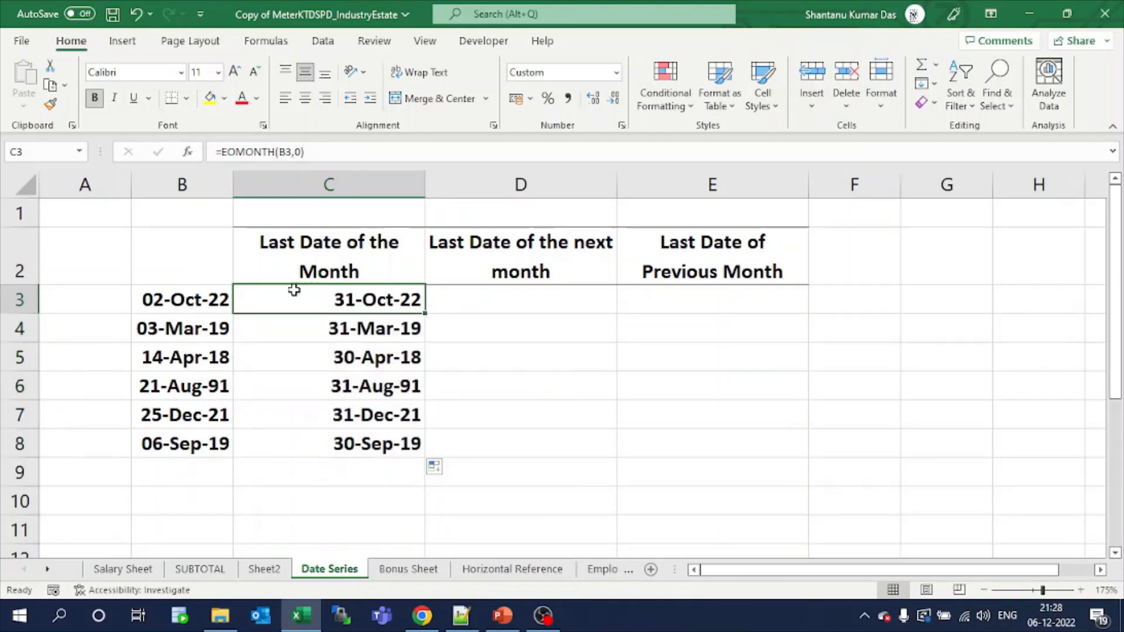
- Calculate the last date of the next month for B3 in D3 with =EOMONTH(B3,1)
left_click(533, 304)
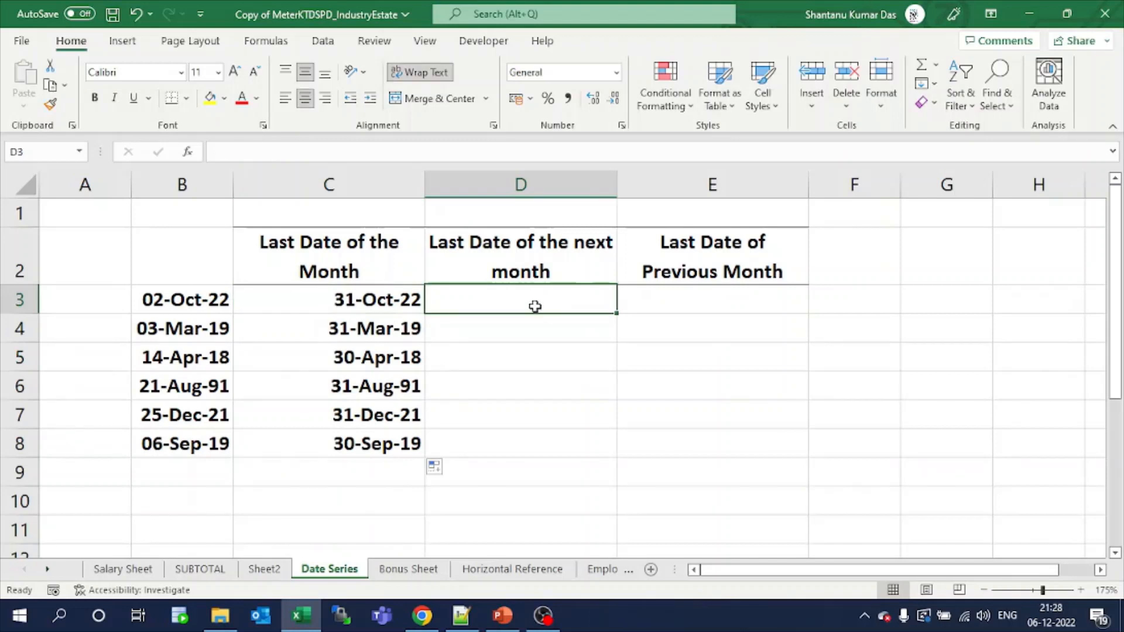
type("=")
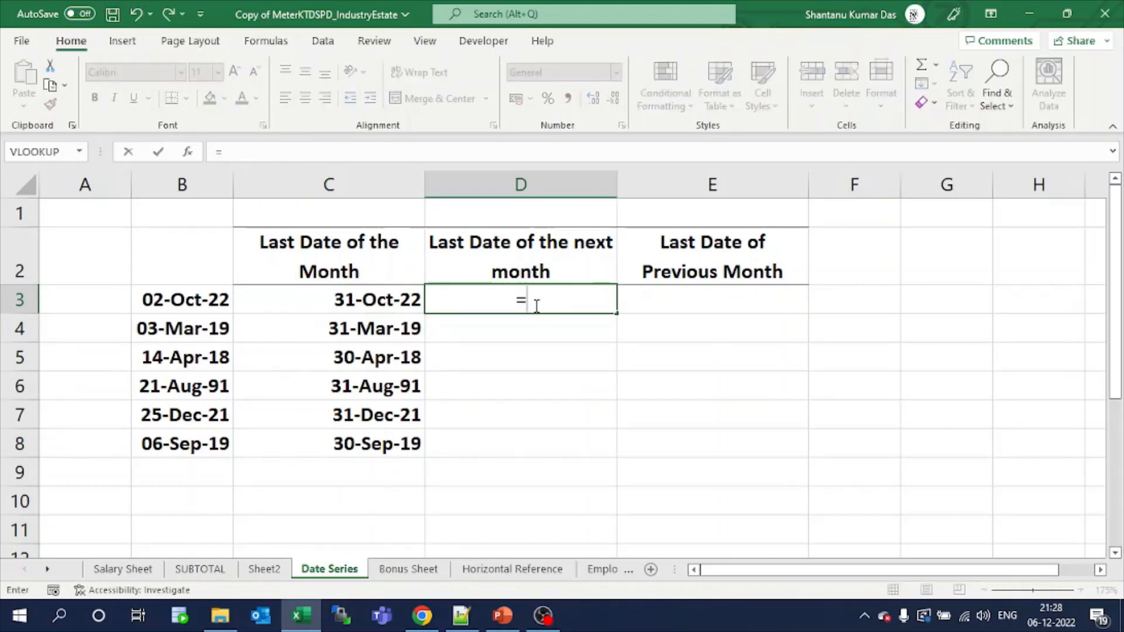
type("eomon")
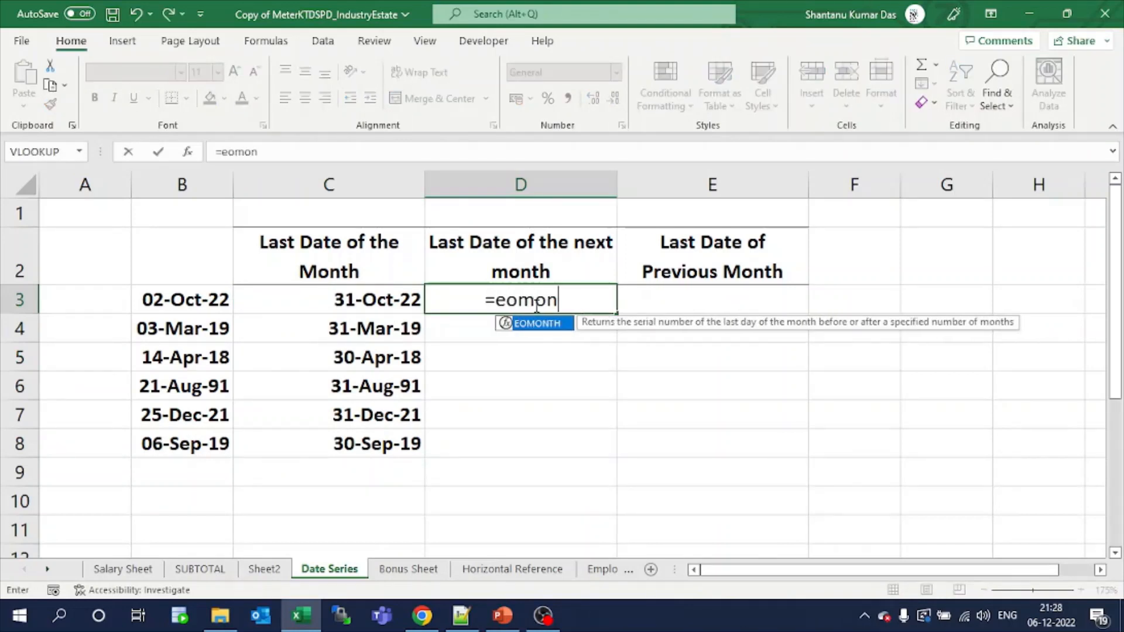
type("th(")
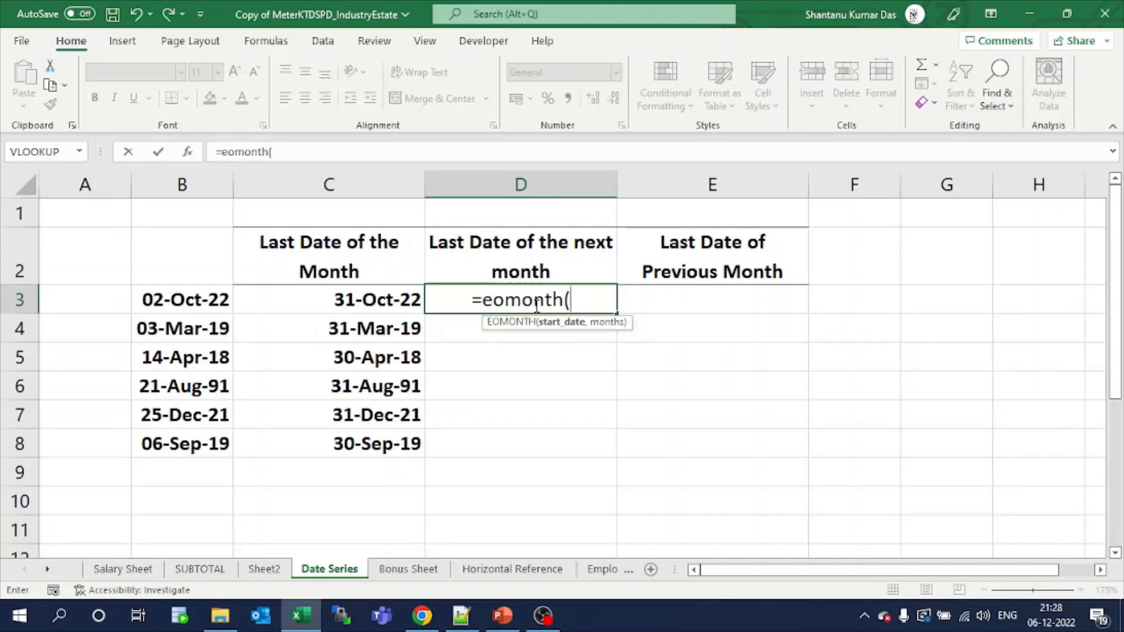
left_click(219, 298)
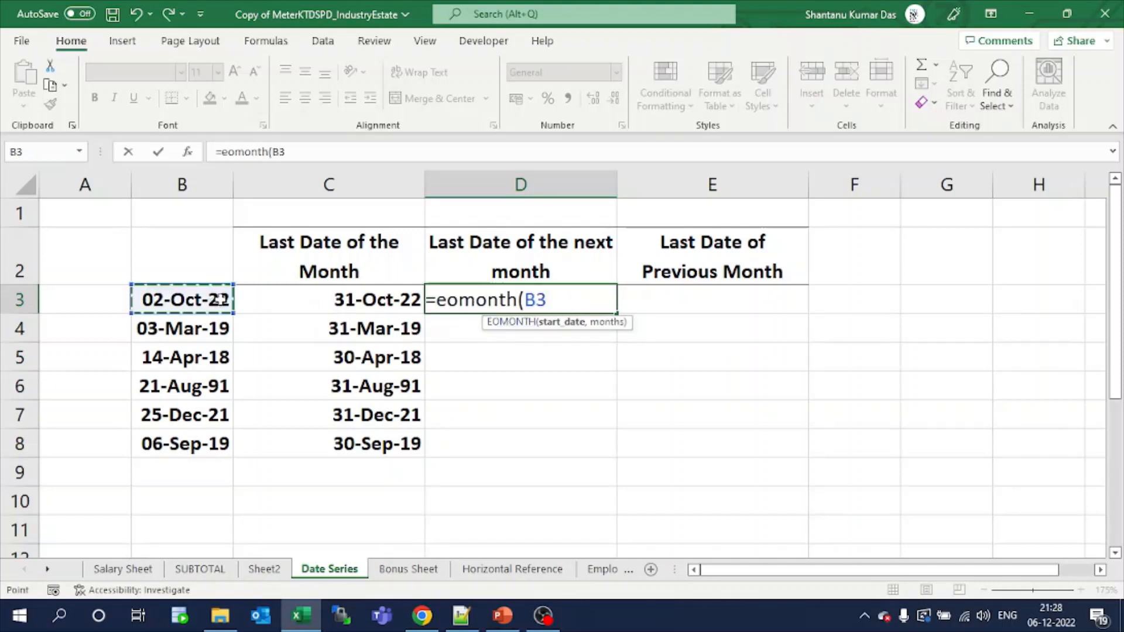
type(",")
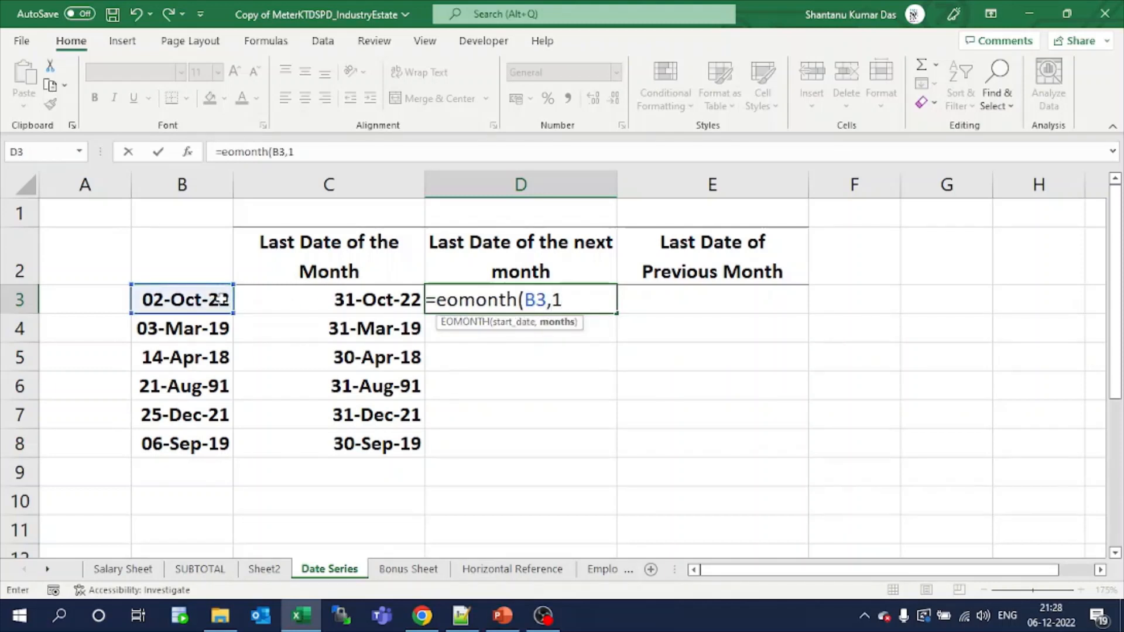
type("1)")
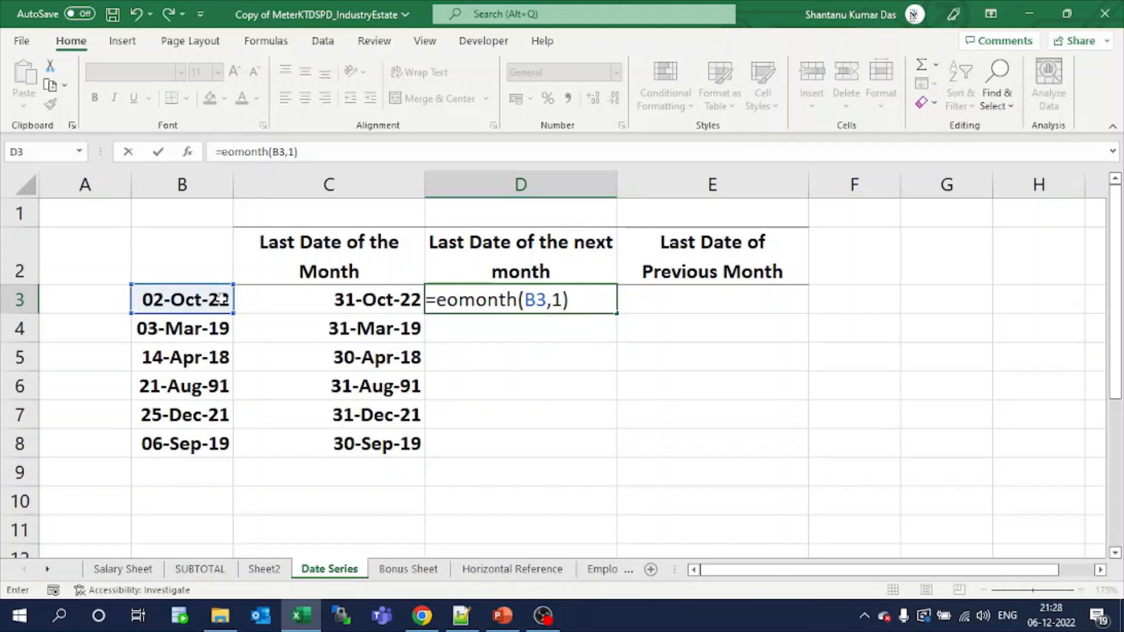
key("Return")
- Apply C3's bold date formatting to D3 with Format Painter and fill D3 down through D8
left_click(288, 305)
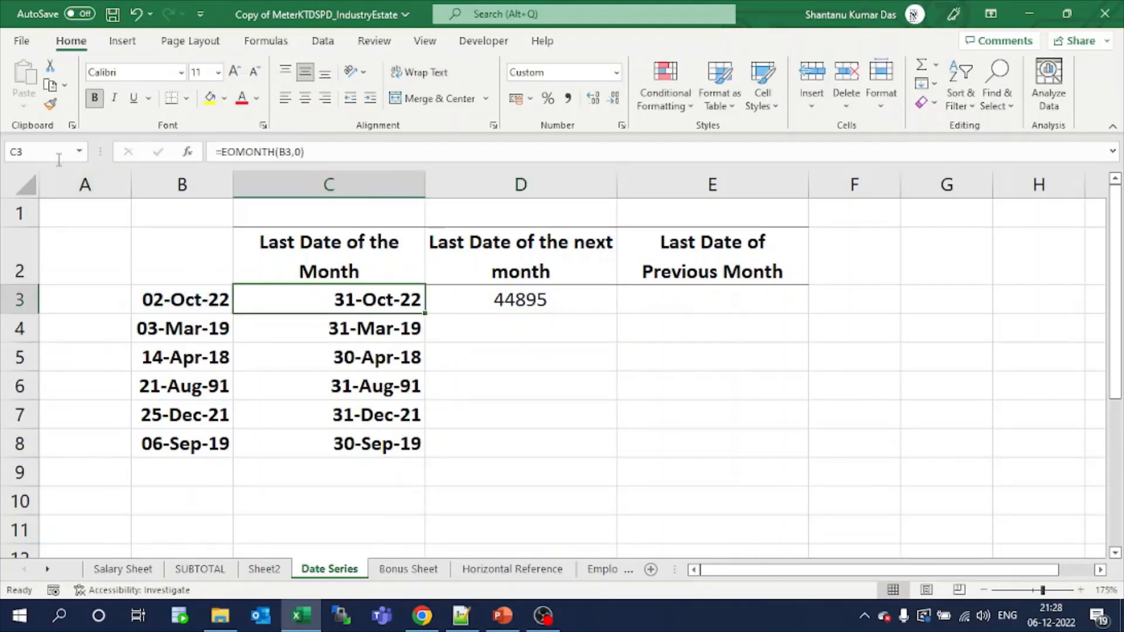
left_click(50, 105)
left_click(517, 301)
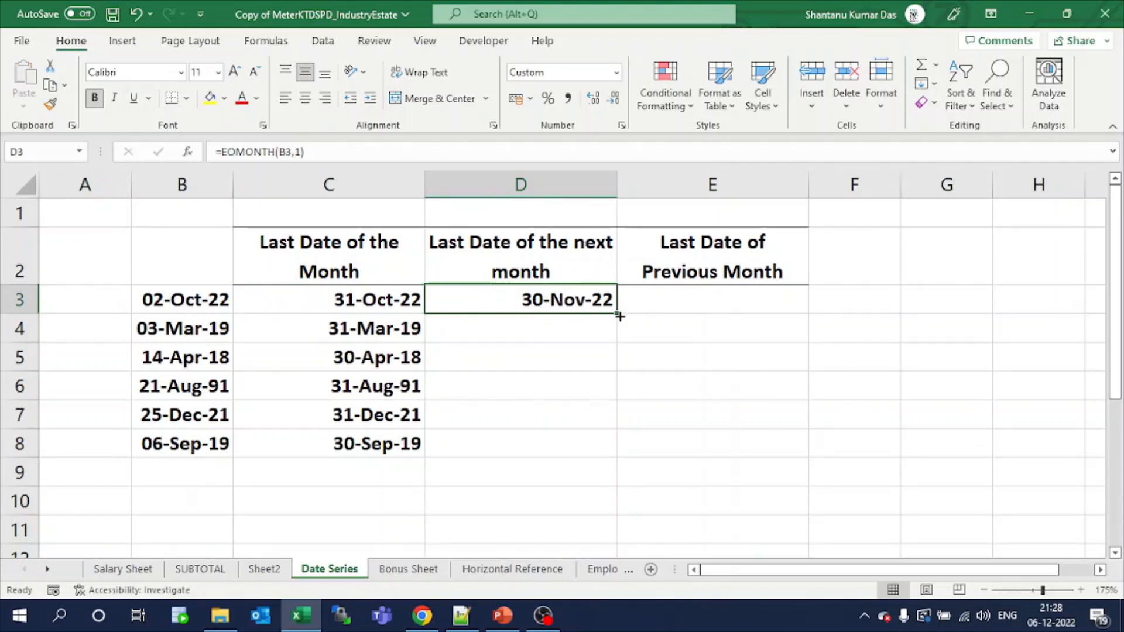
left_click_drag(618, 315, 613, 452)
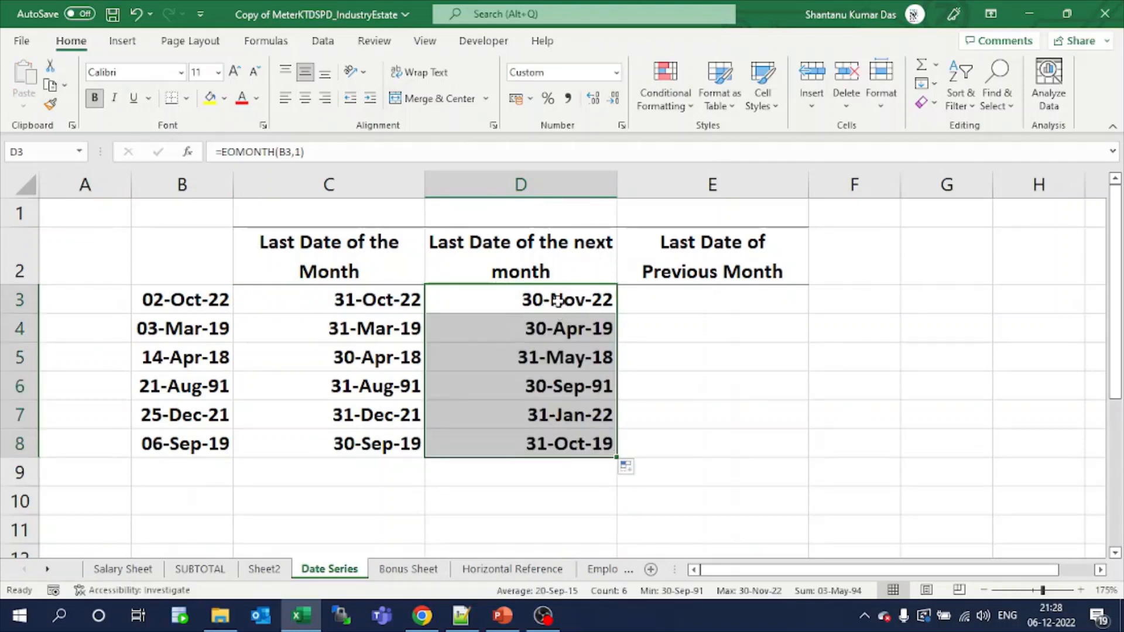
- Reuse D3's formula in E3 with the months argument set to -1, giving =EOMONTH(B3,-1) for the previous month's last date
left_click(320, 149)
key("Escape")
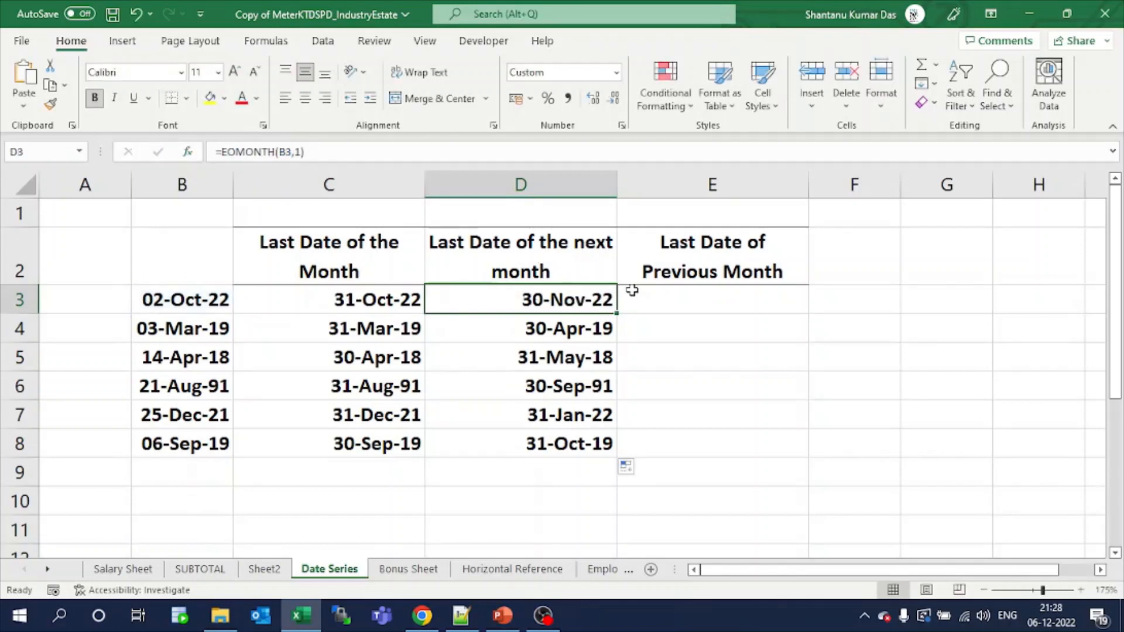
left_click(632, 290)
left_click(436, 153)
type("=EOMONTH(B3,1)")
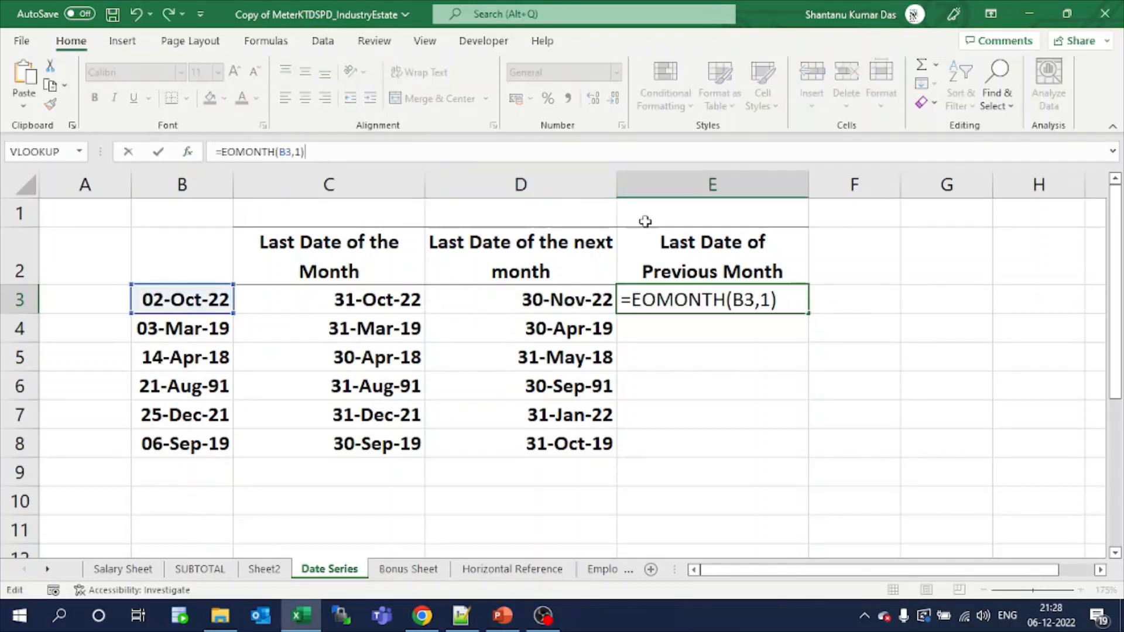
left_click(773, 301)
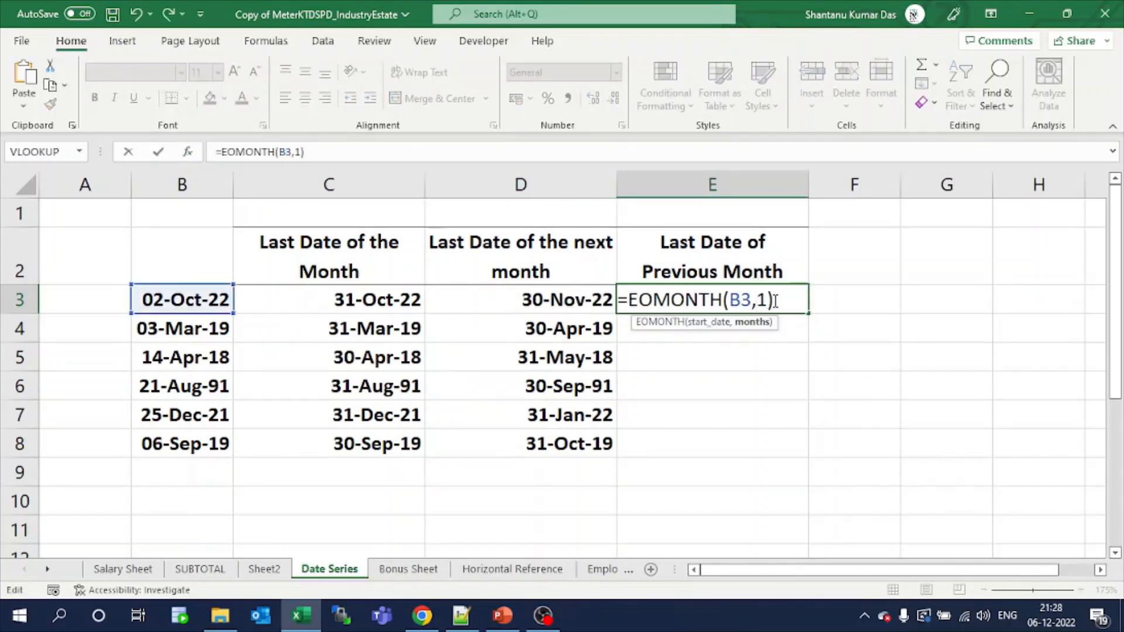
key("Left")
key("Left")
type("-")
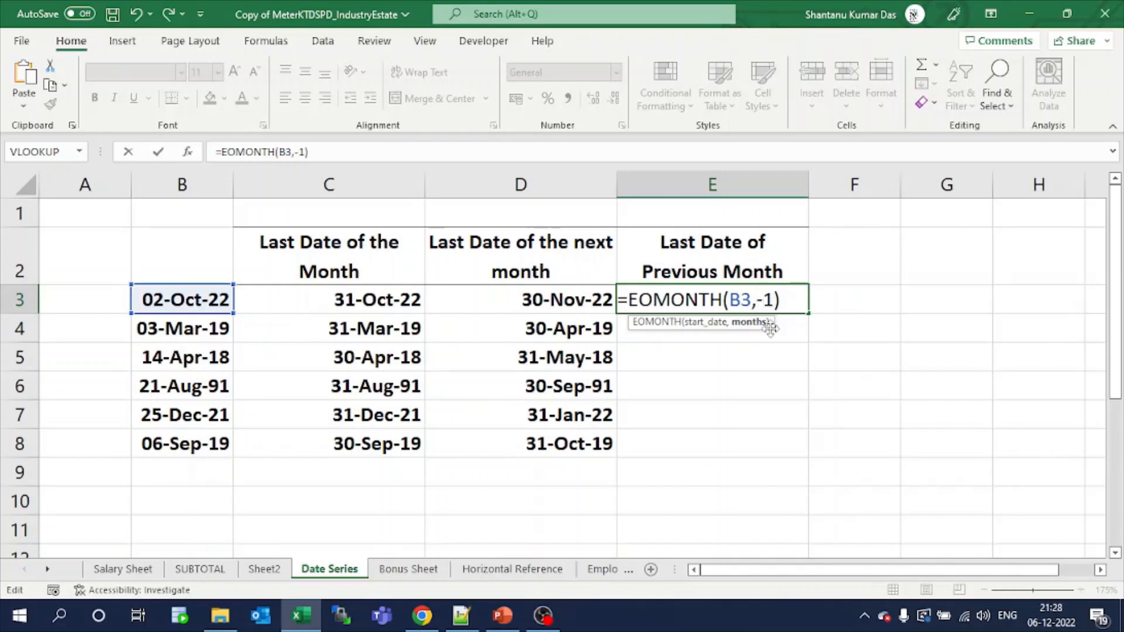
key("Return")
- Apply D3's bold date formatting to E3 with Format Painter and fill E3 down through E8
left_click(771, 304)
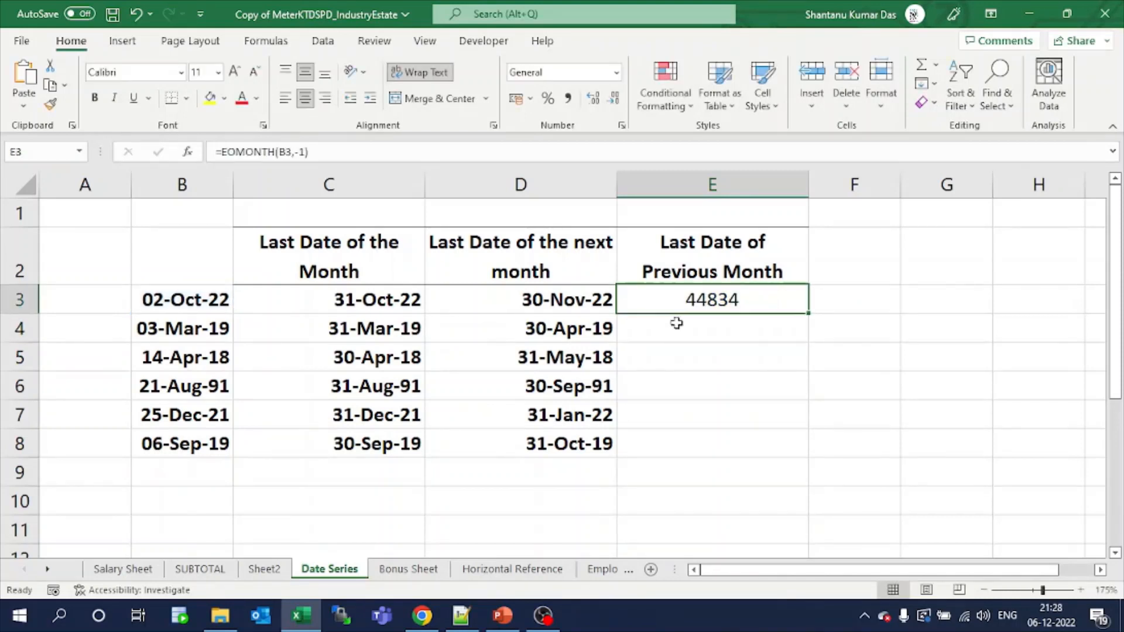
left_click(538, 312)
left_click(50, 104)
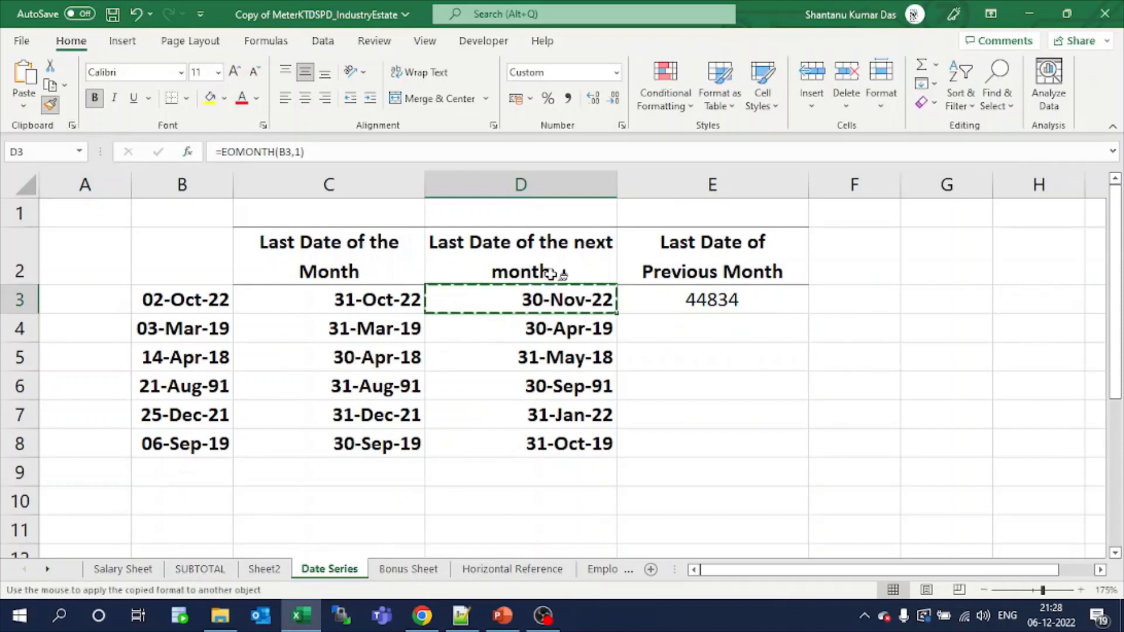
left_click(644, 299)
left_click_drag(810, 312, 821, 452)
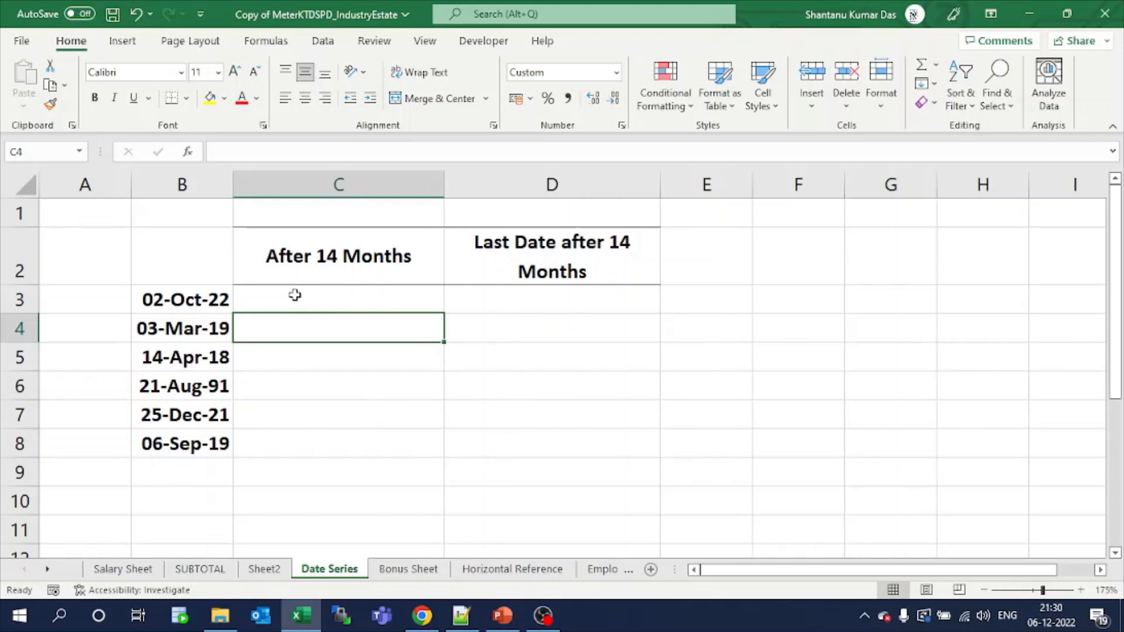
- Calculate the date 14 months after B3 in C3, under "After 14 Months", with =EDATE(B3,14)
left_click(295, 294)
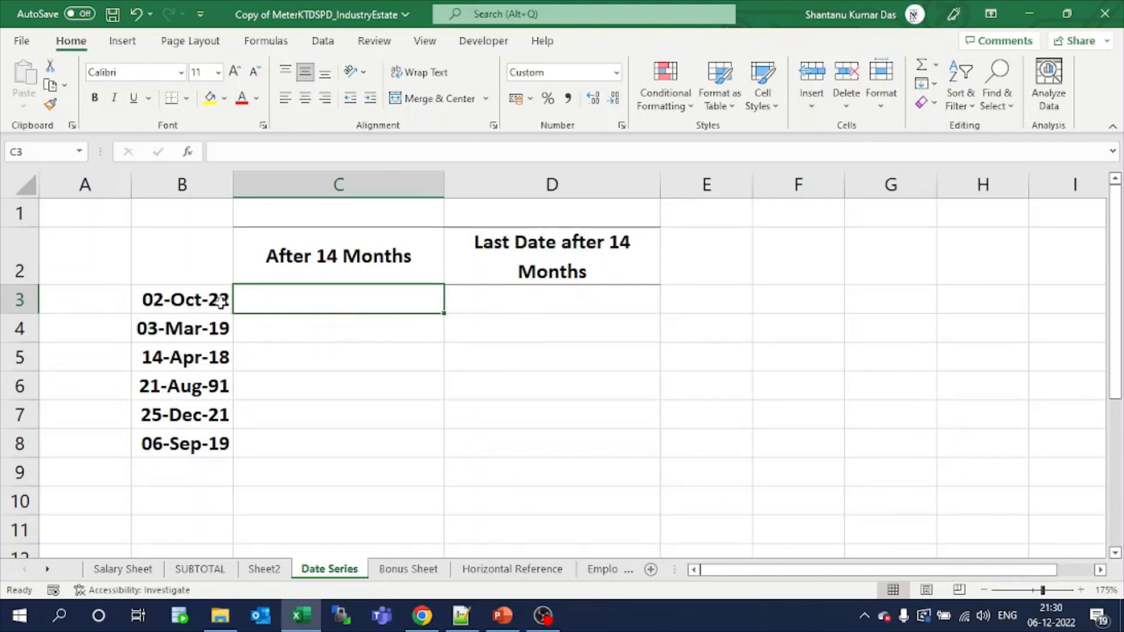
left_click(521, 296)
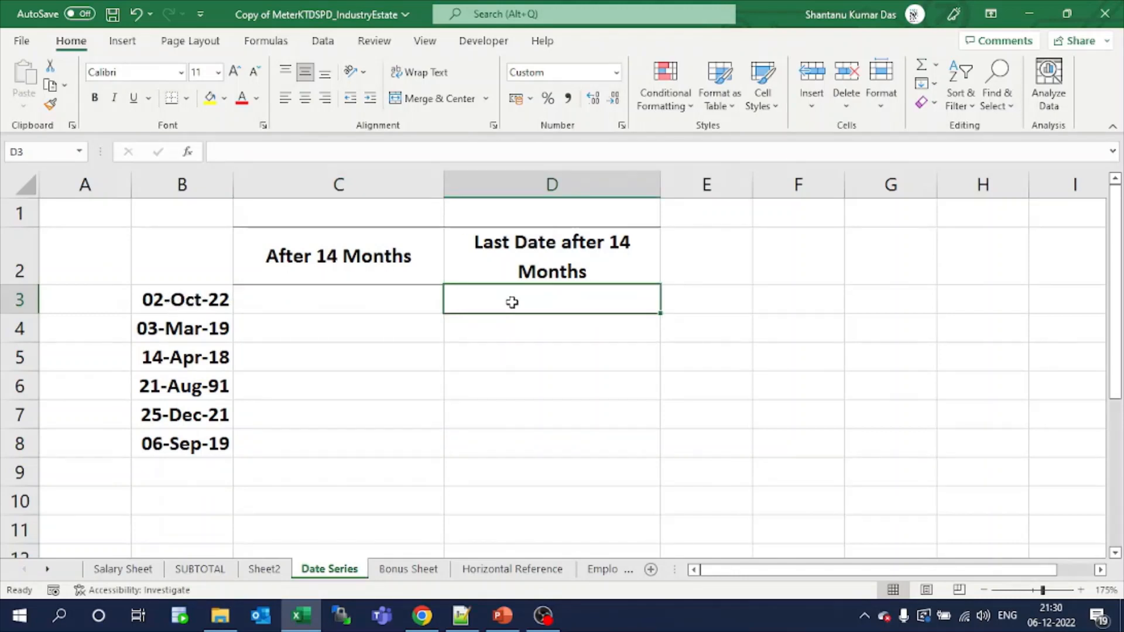
left_click(419, 301)
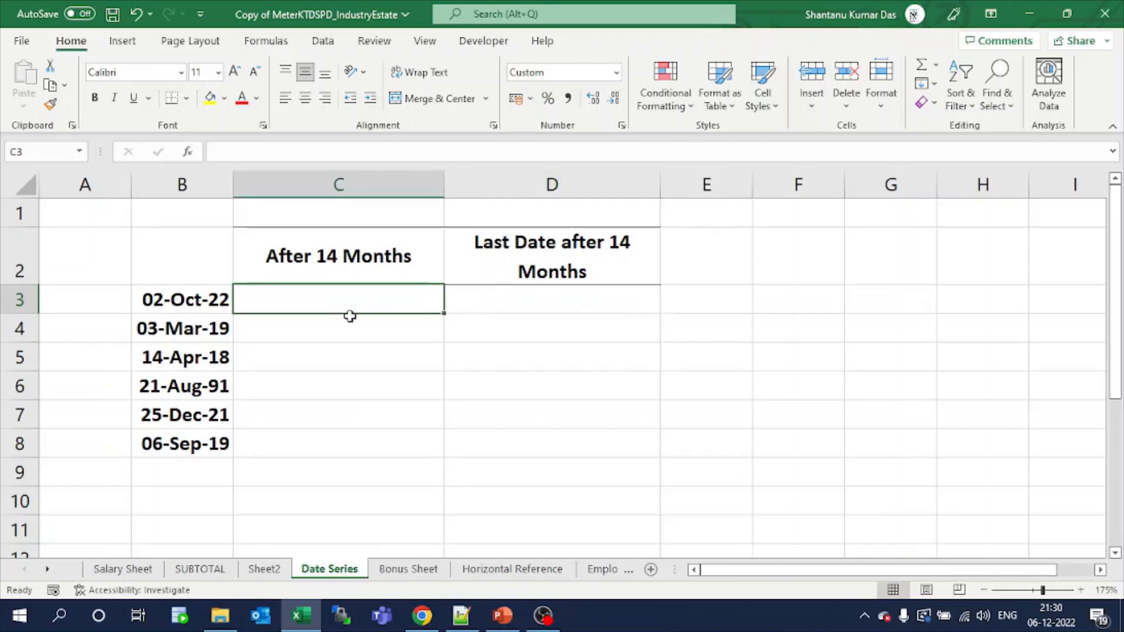
type("=edate")
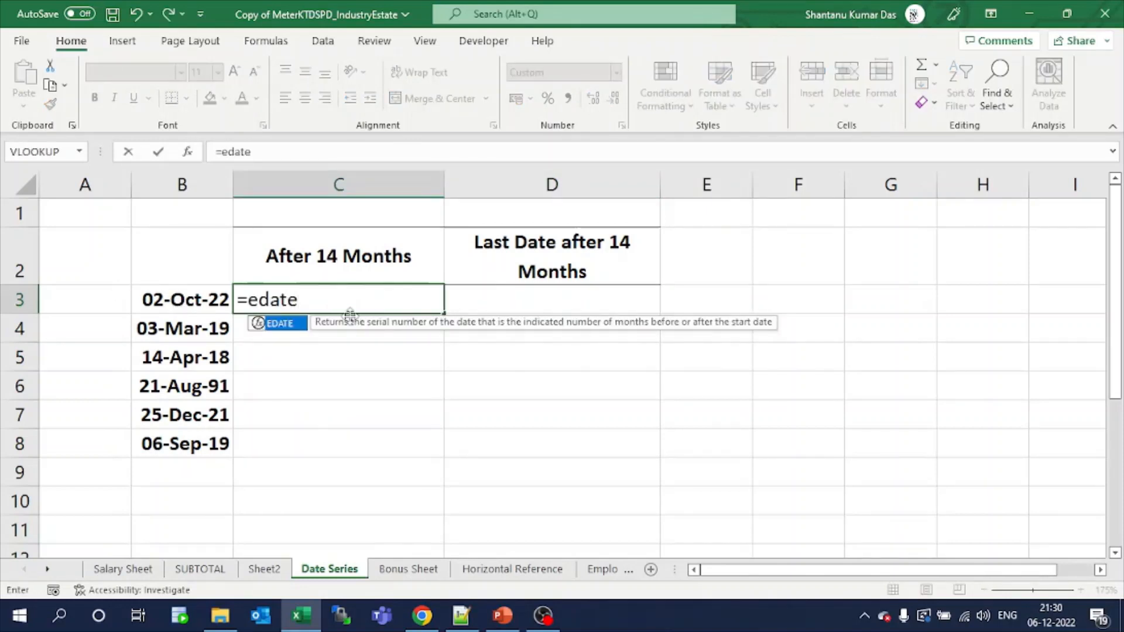
type("(")
left_click(213, 297)
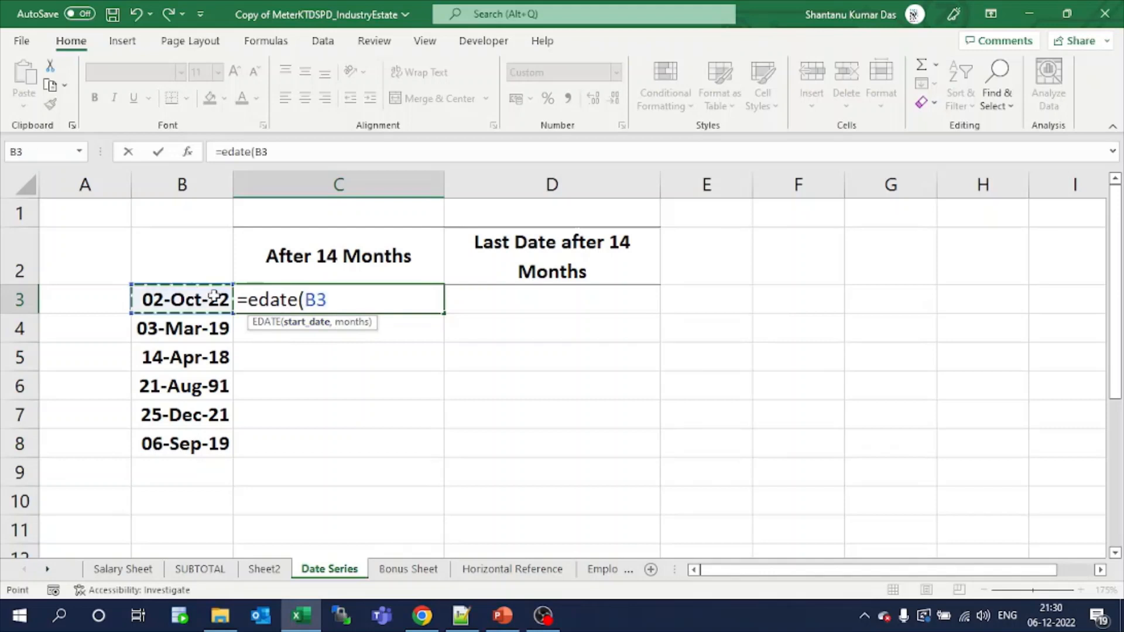
type(",1")
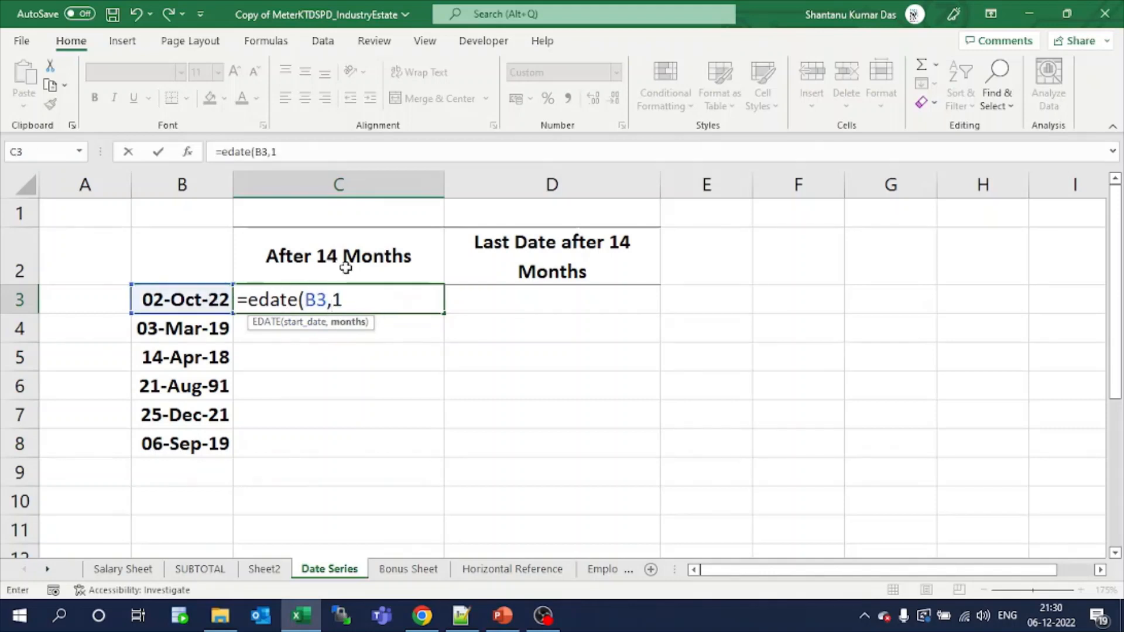
type("4)")
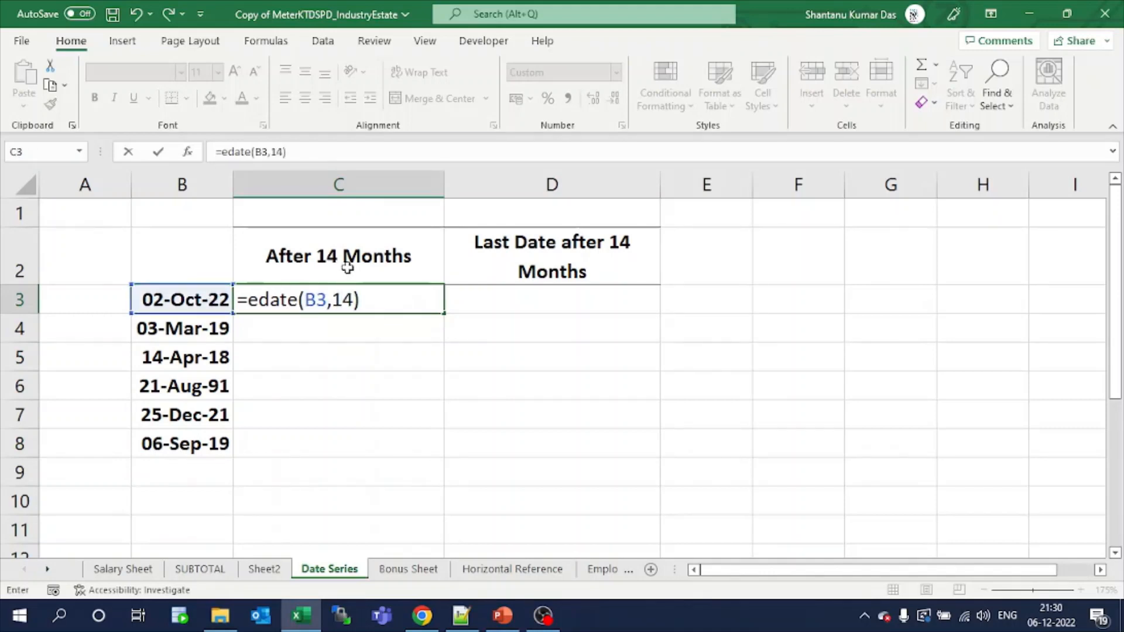
key("Return")
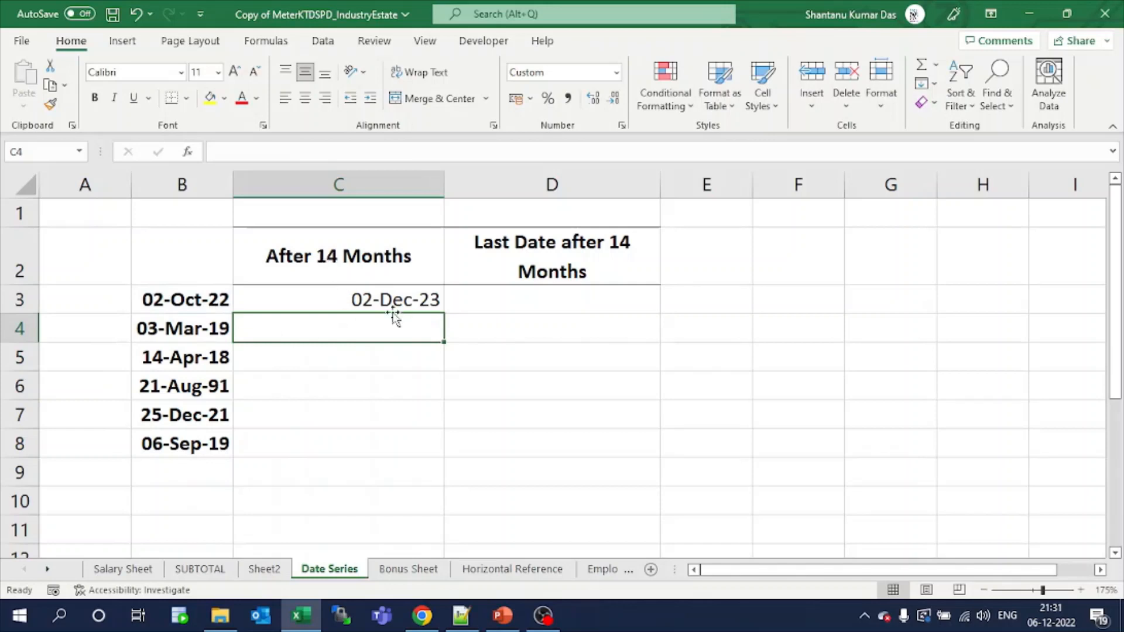
- Fill the EDATE formula in C3 down through C8
left_click(374, 300)
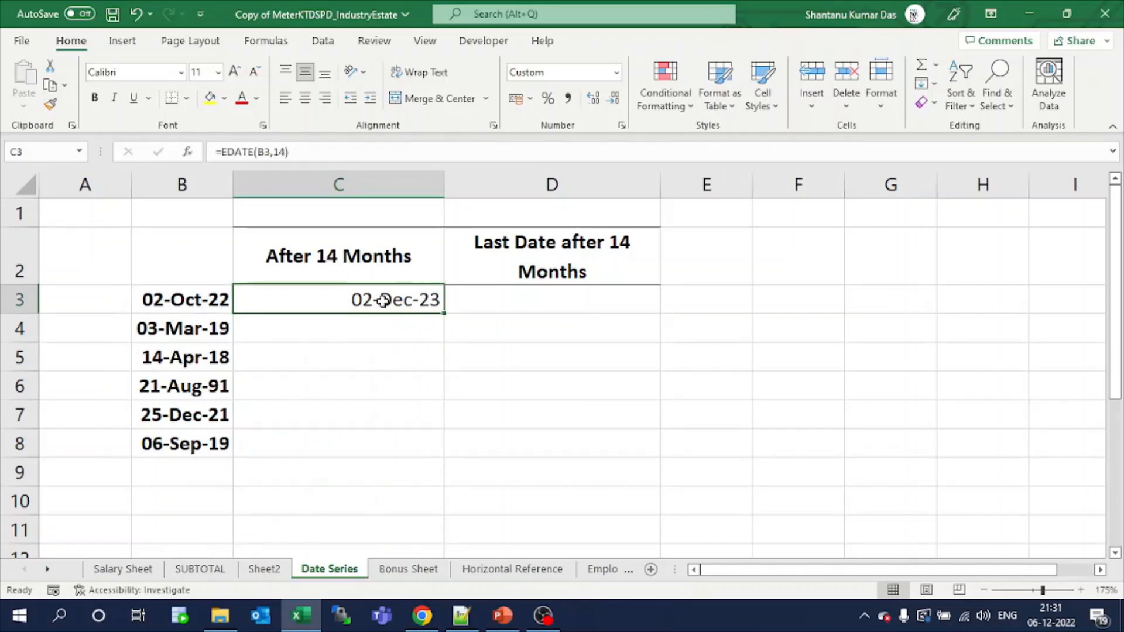
double_click(443, 316)
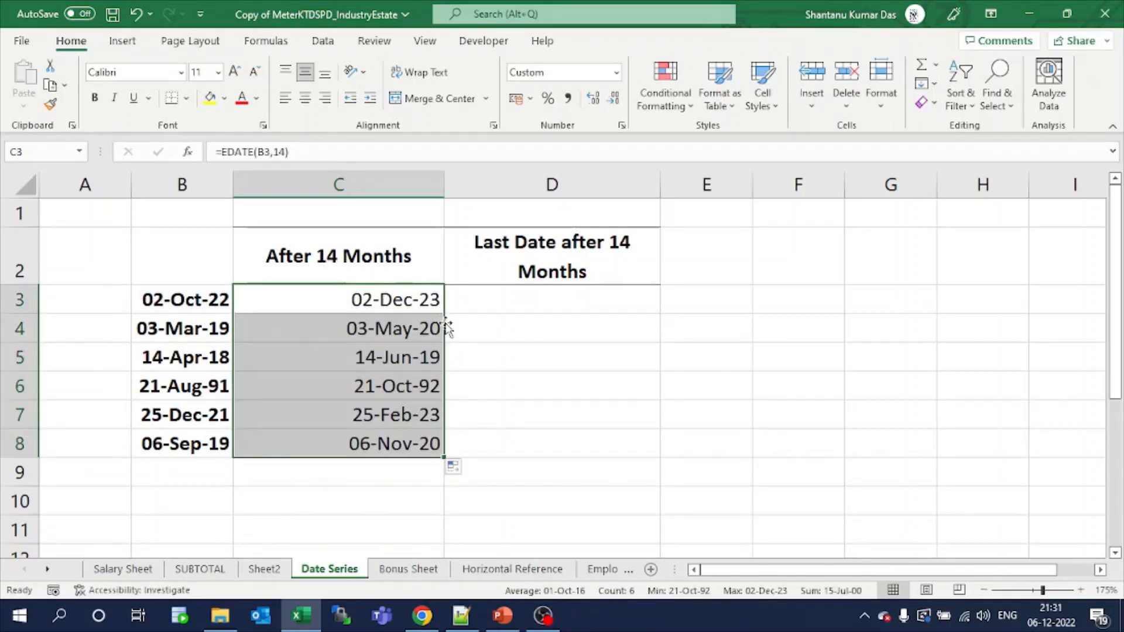
left_click(399, 310)
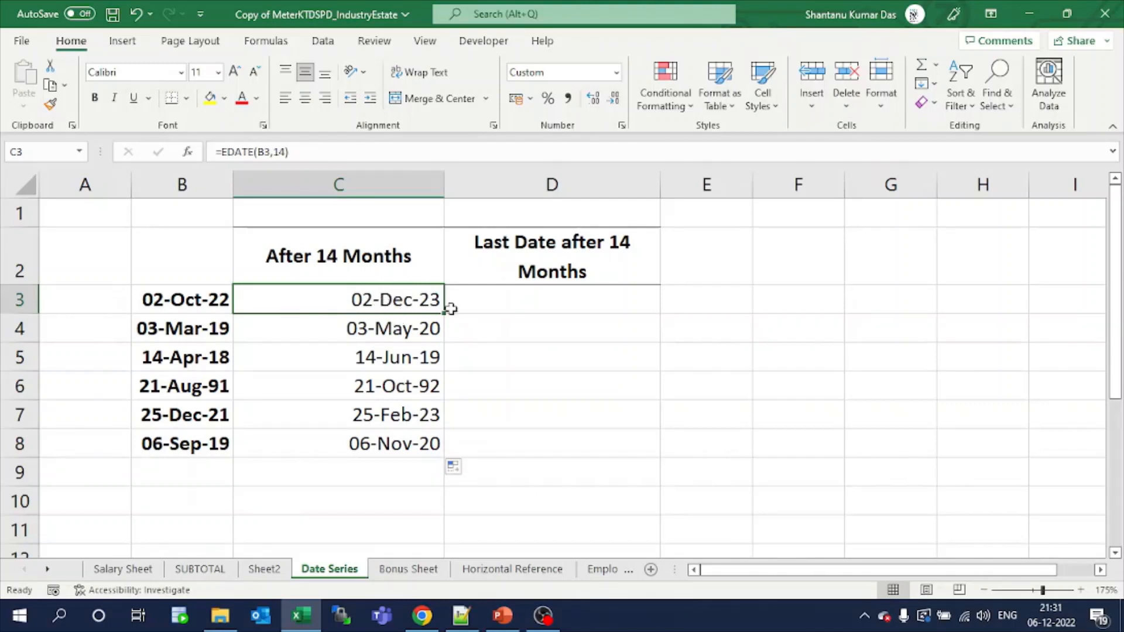
- Calculate the month's last date 14 months after B3 in D3, under "Last Date after 14 Months", with =EOMONTH(EDATE(B3,14),0)
left_click(505, 299)
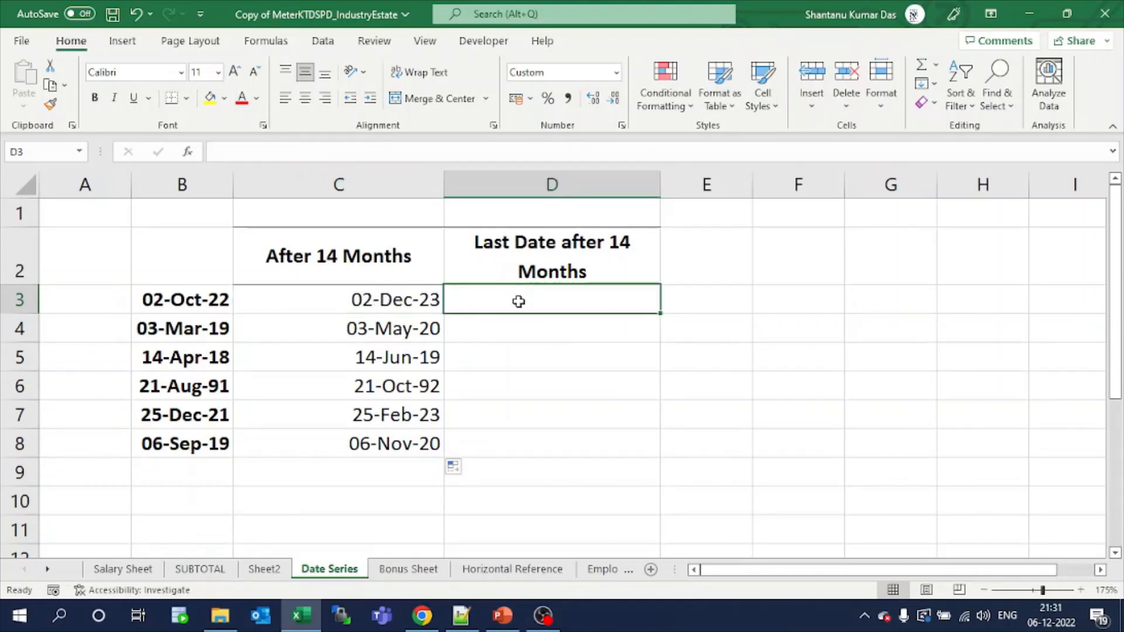
type("=")
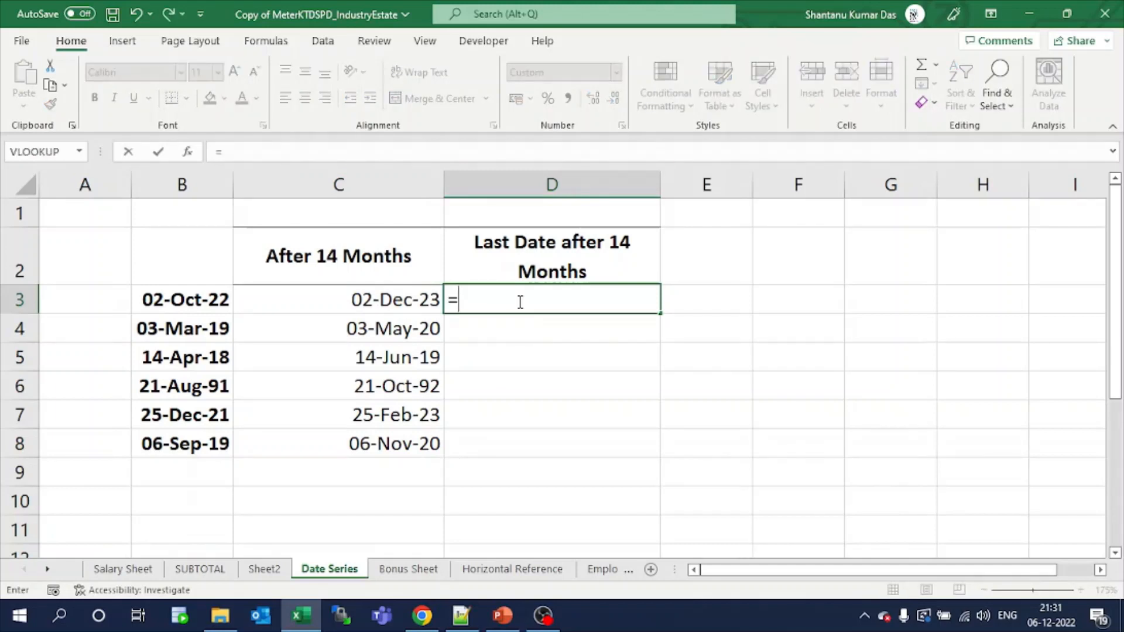
type("e")
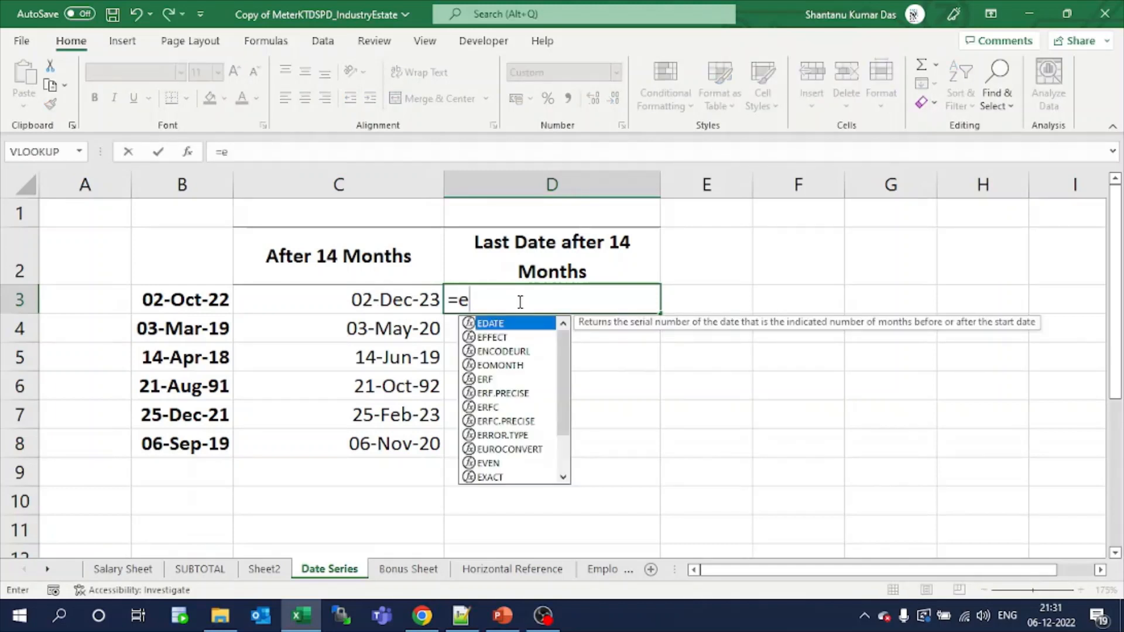
type("om")
type("oo")
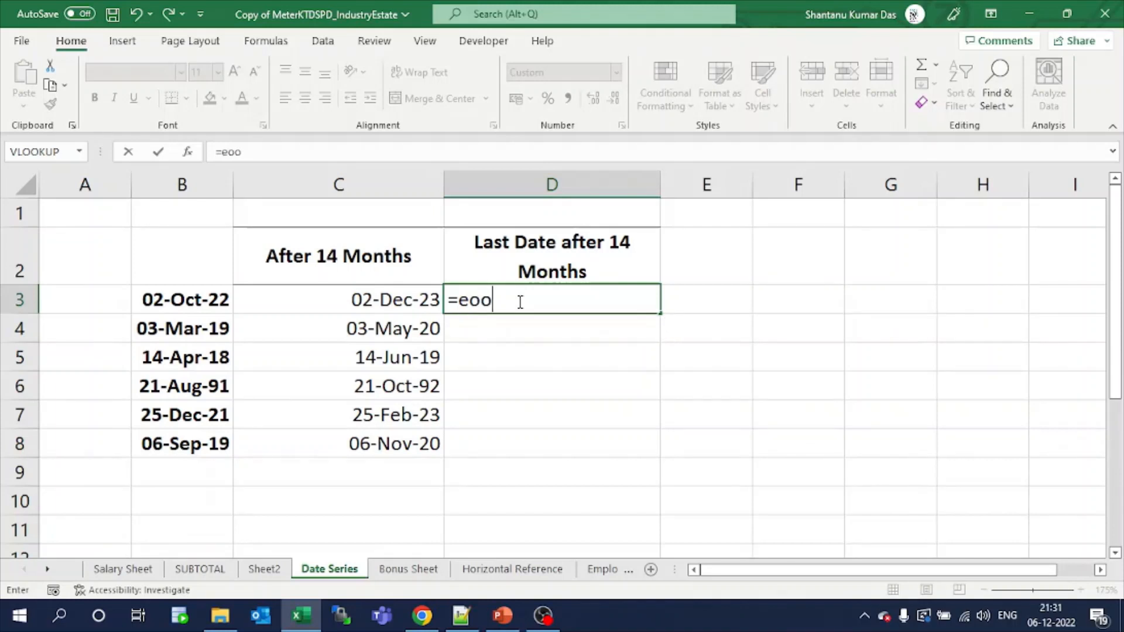
key("BackSpace")
type("month")
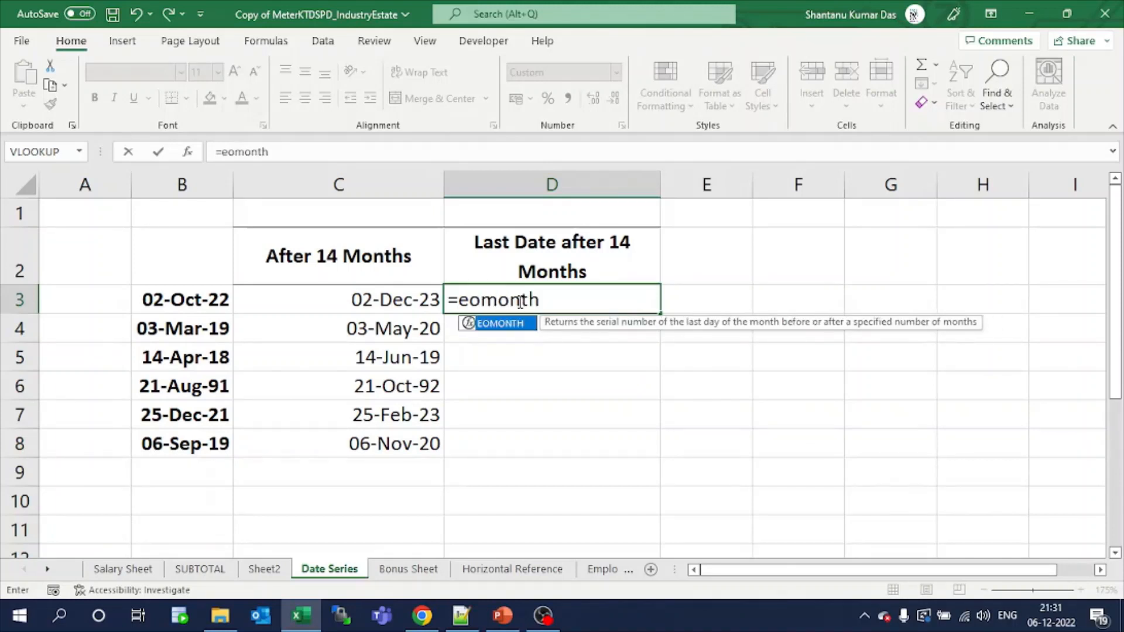
type("(e")
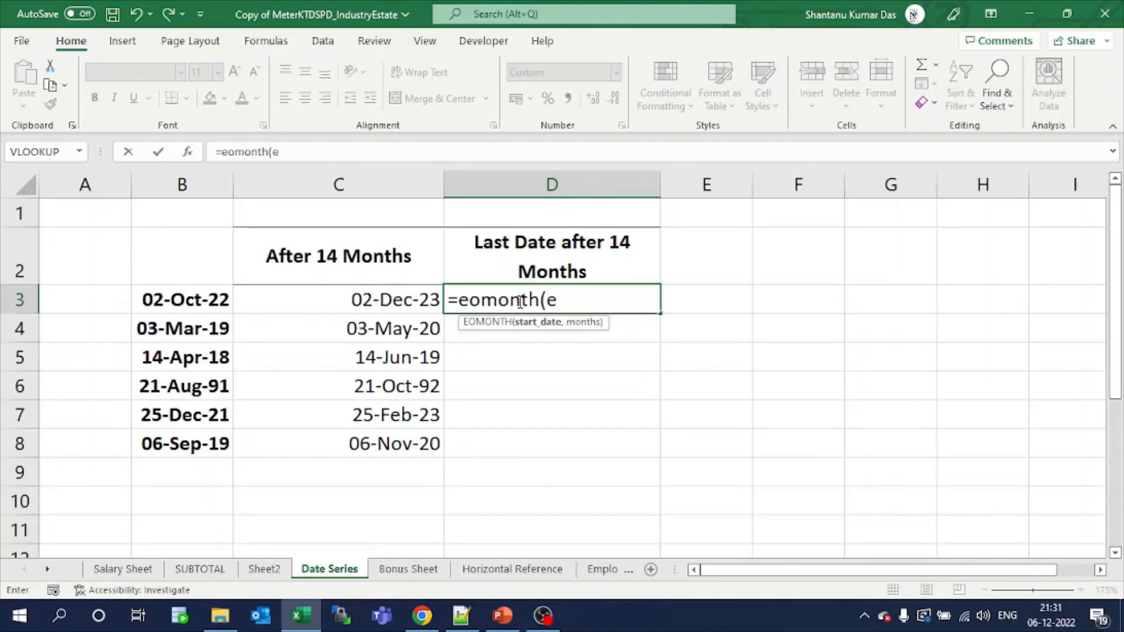
type("date")
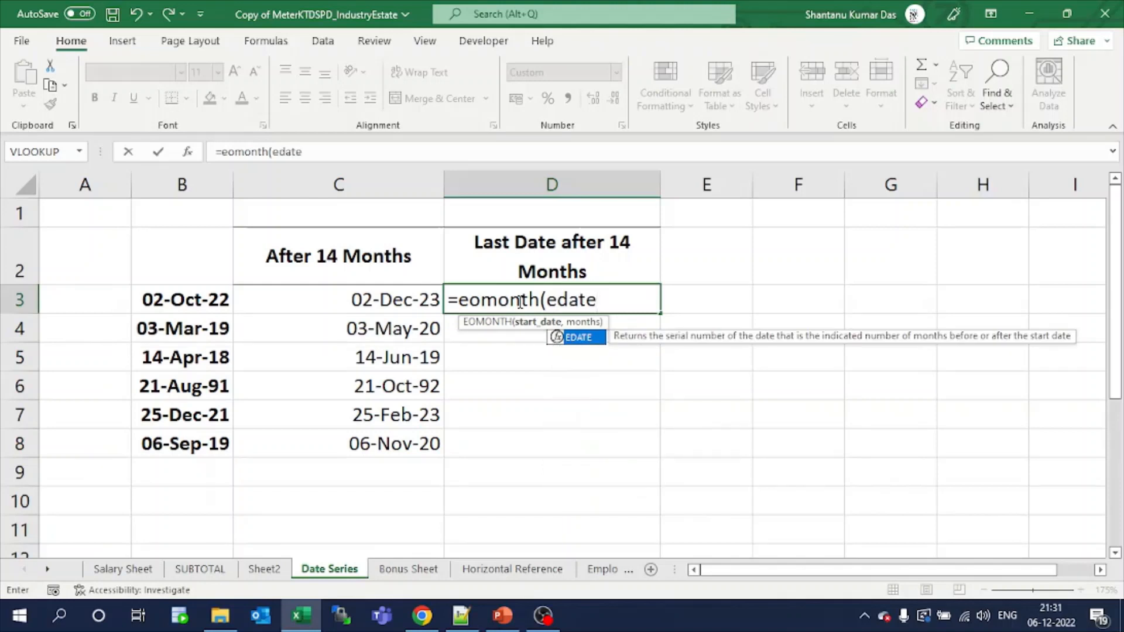
type("(")
left_click(226, 299)
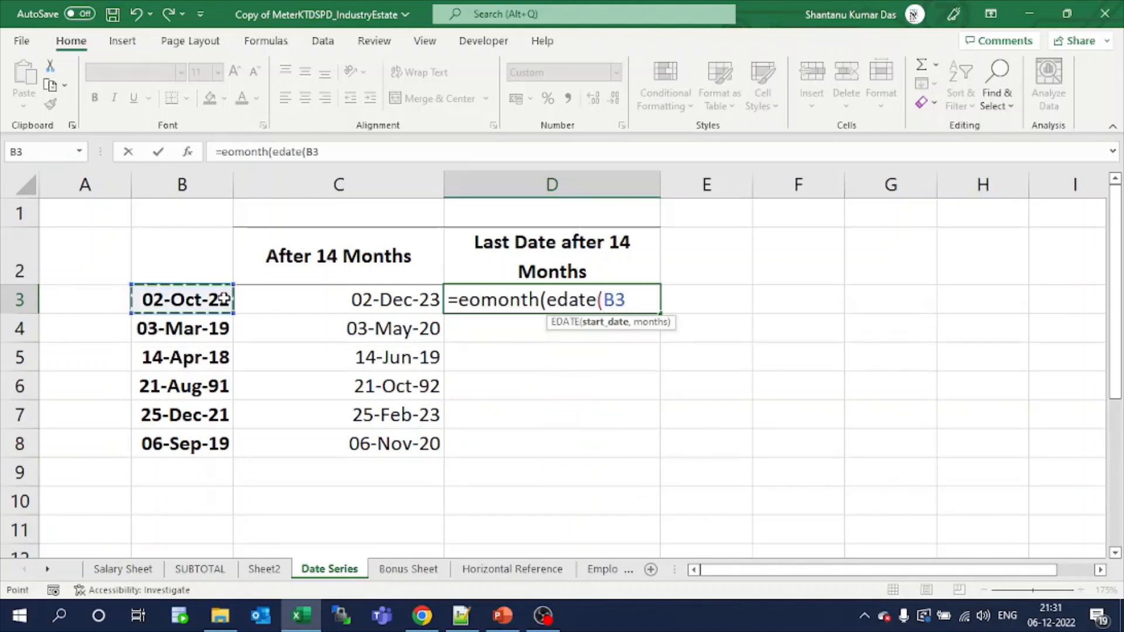
type(",14")
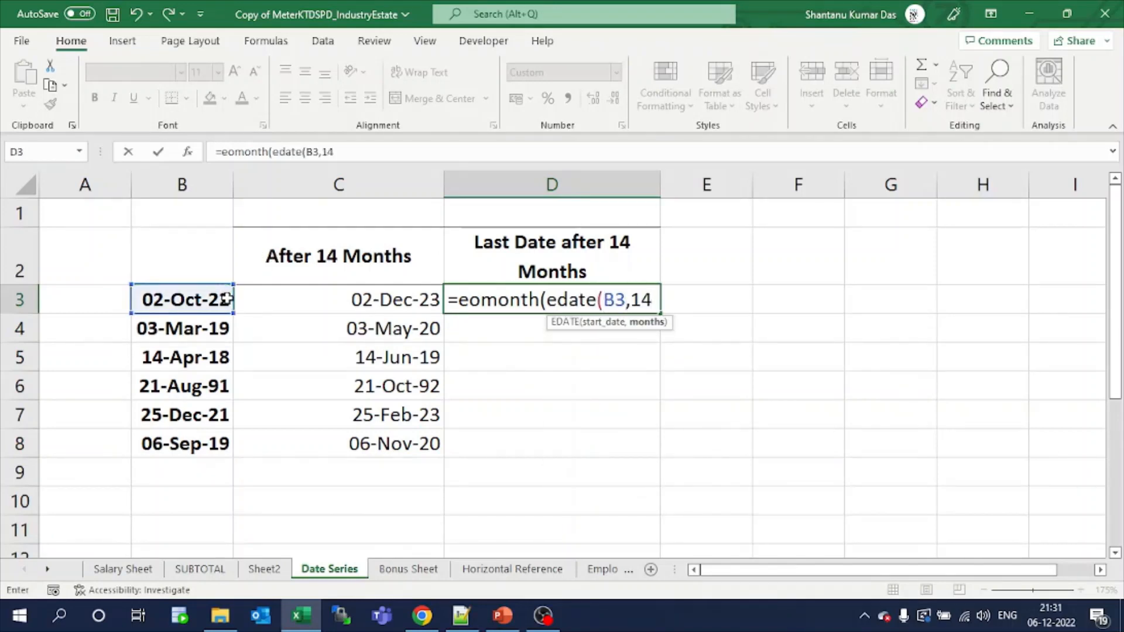
type("))")
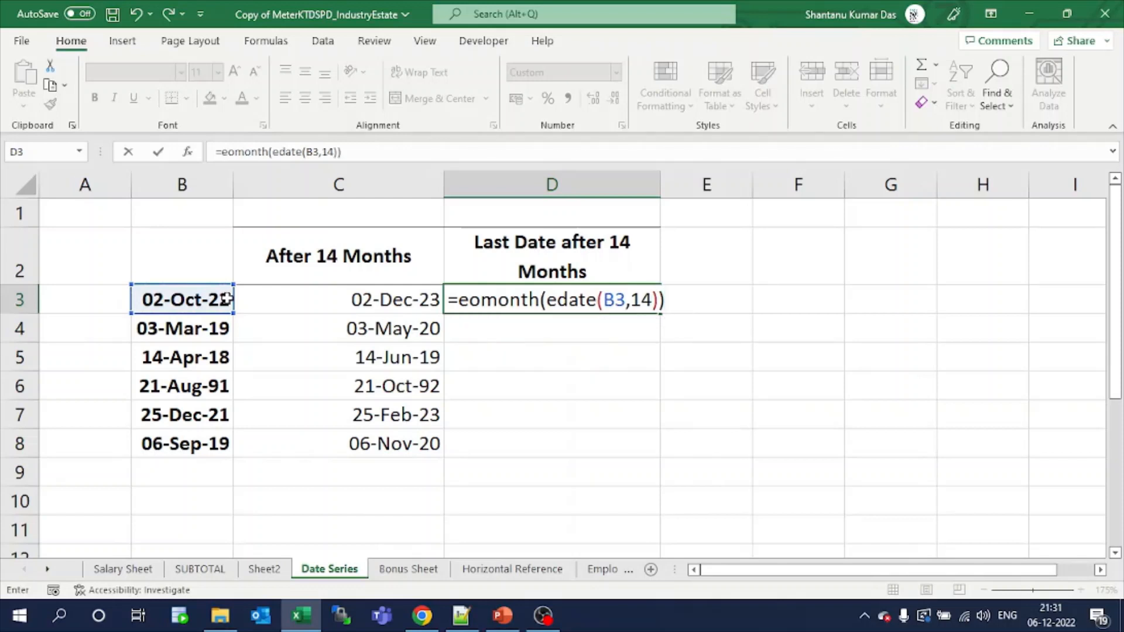
key("BackSpace")
key("BackSpace")
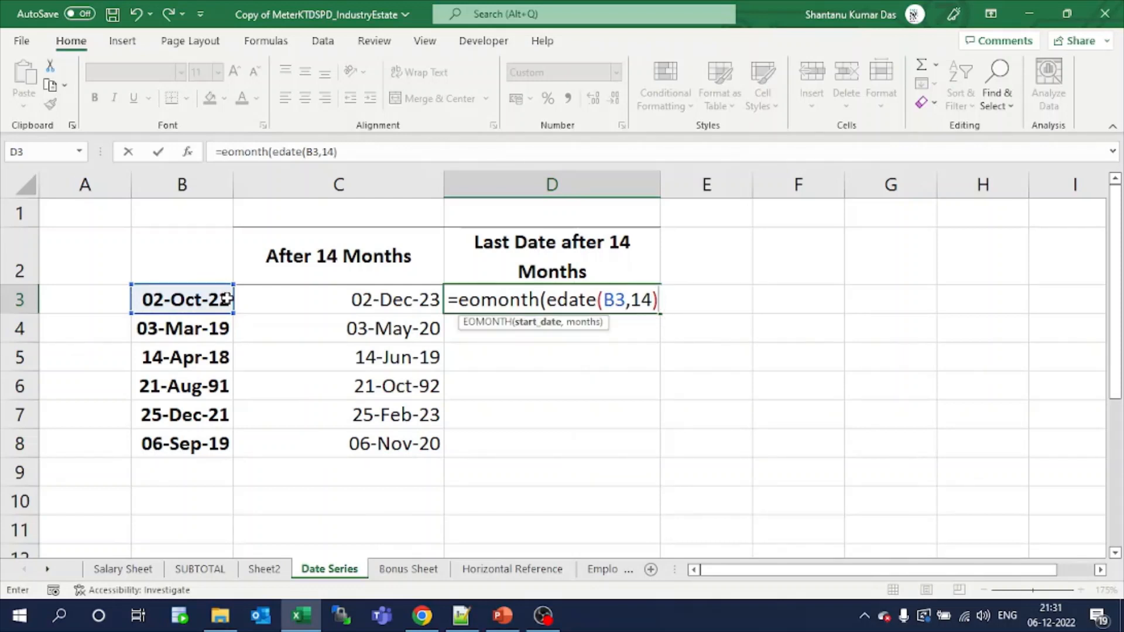
type(",")
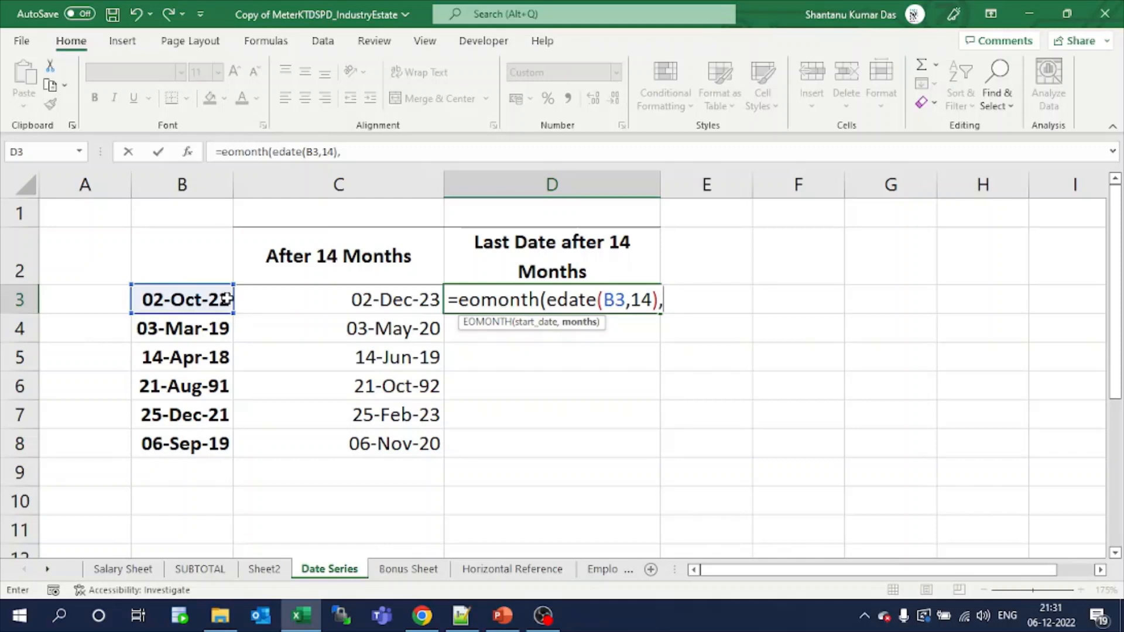
type("0)")
key("Return")
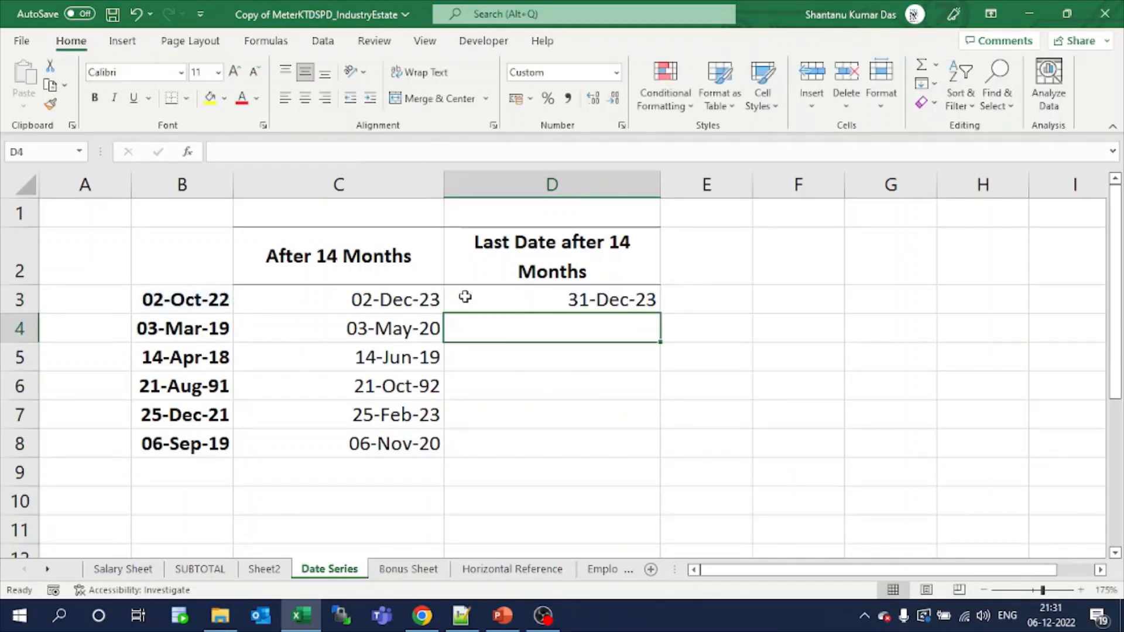
- Fill the nested EOMONTH and EDATE formula in D3 down through D8
left_click(495, 301)
double_click(659, 313)
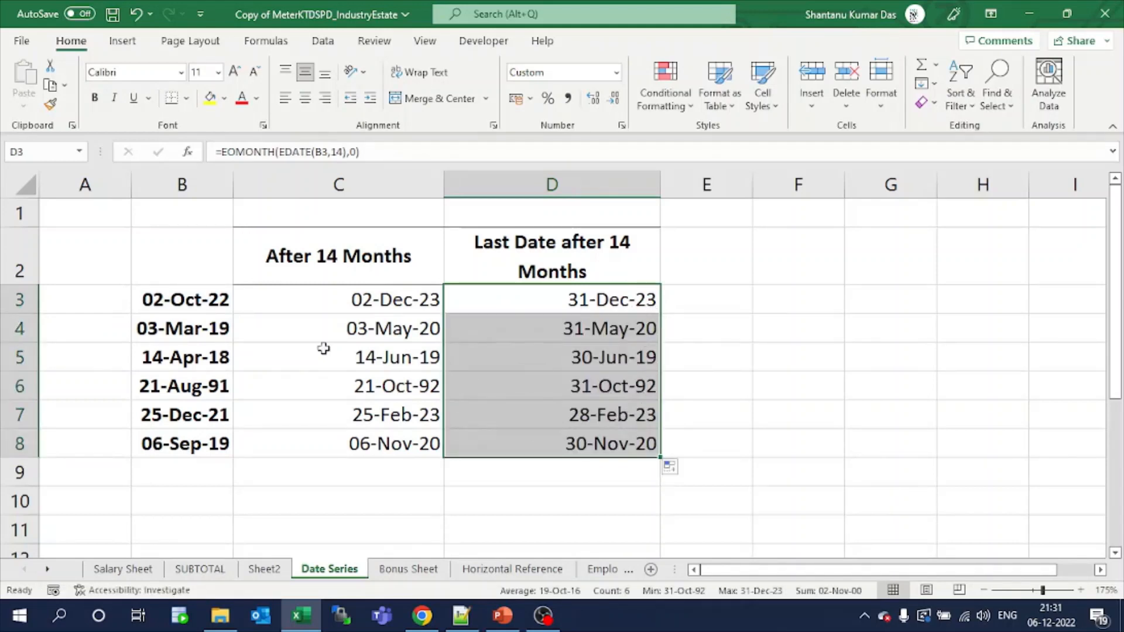
left_click(294, 256)
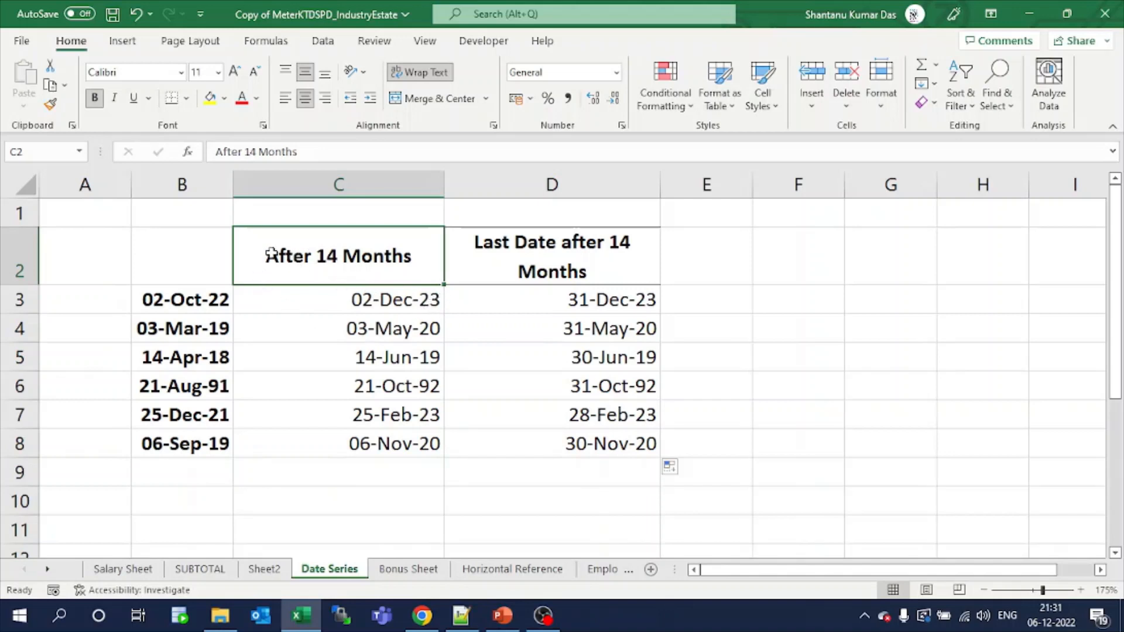
left_click(513, 309)
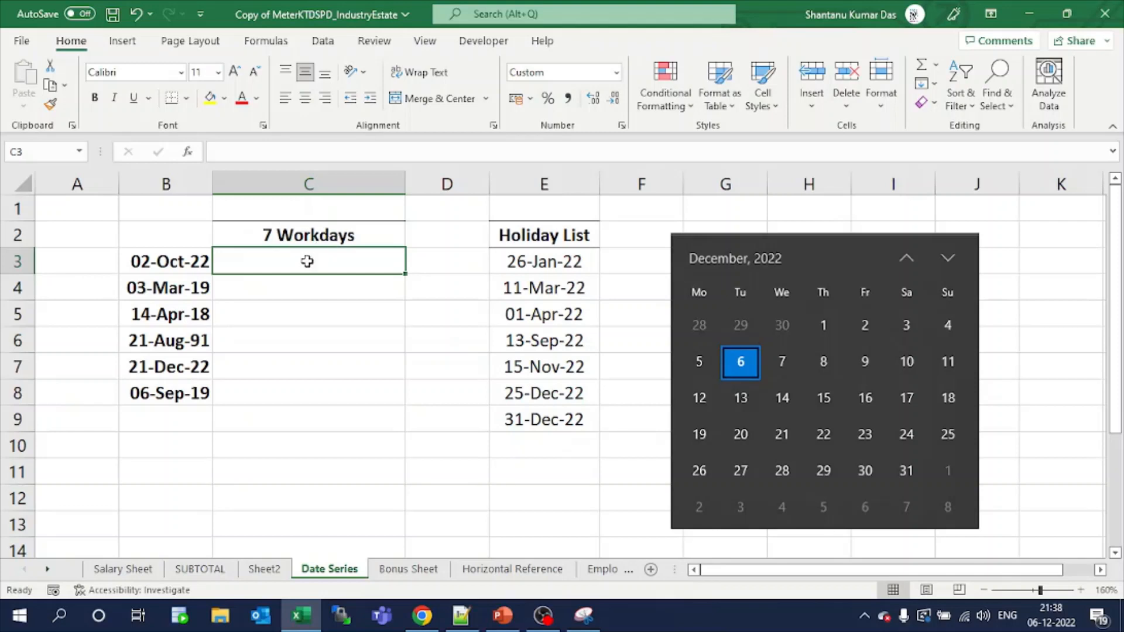
- Start a WORKDAY.INTL formula in C3, under "7 Workdays", with start date B3, 7 days and weekend option 1 (Saturday, Sunday)
type("=wor")
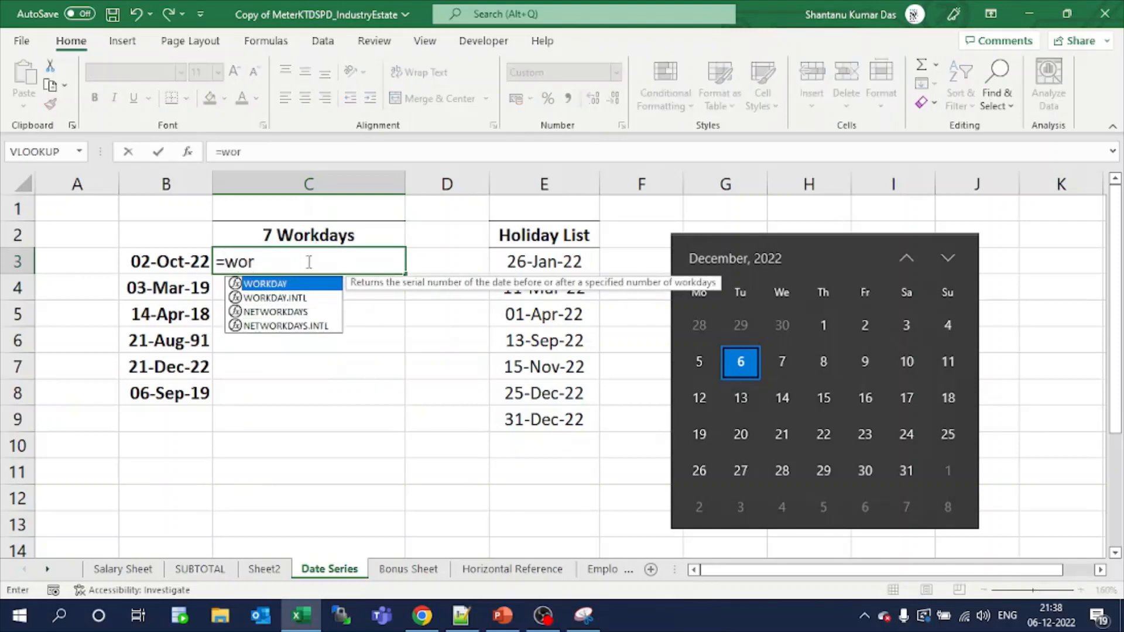
type("kday")
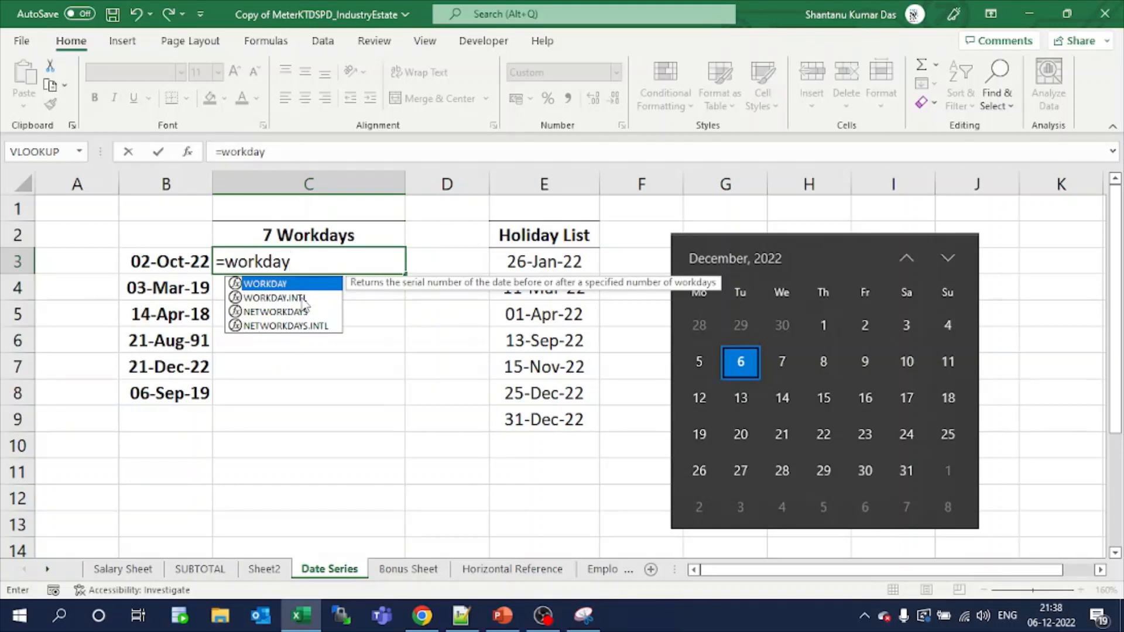
left_click(304, 299)
double_click(305, 299)
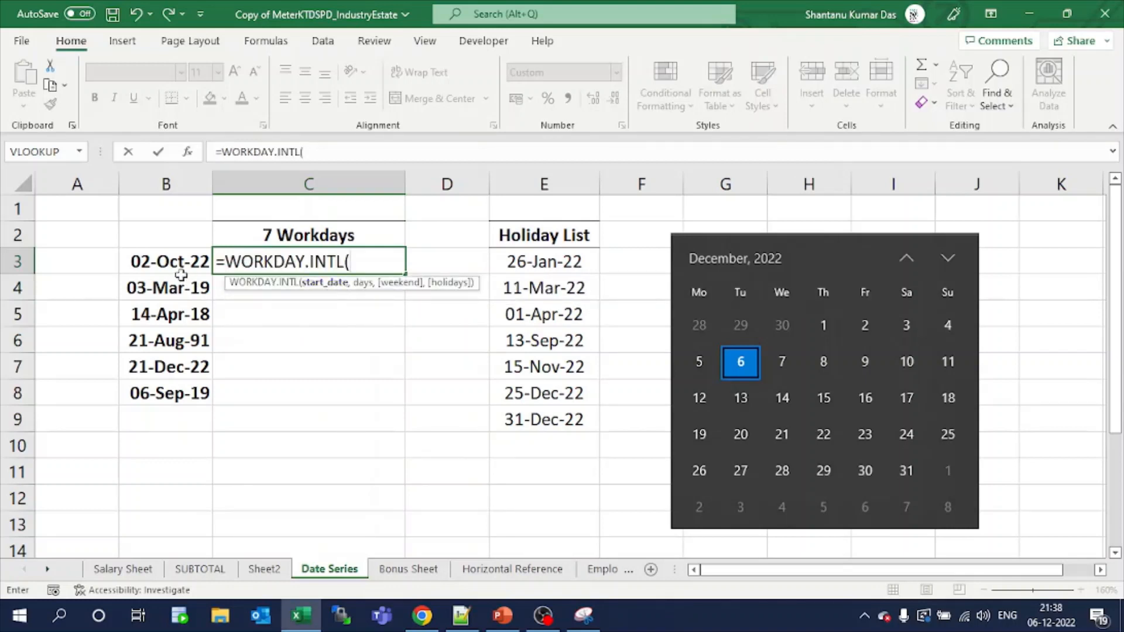
left_click(179, 266)
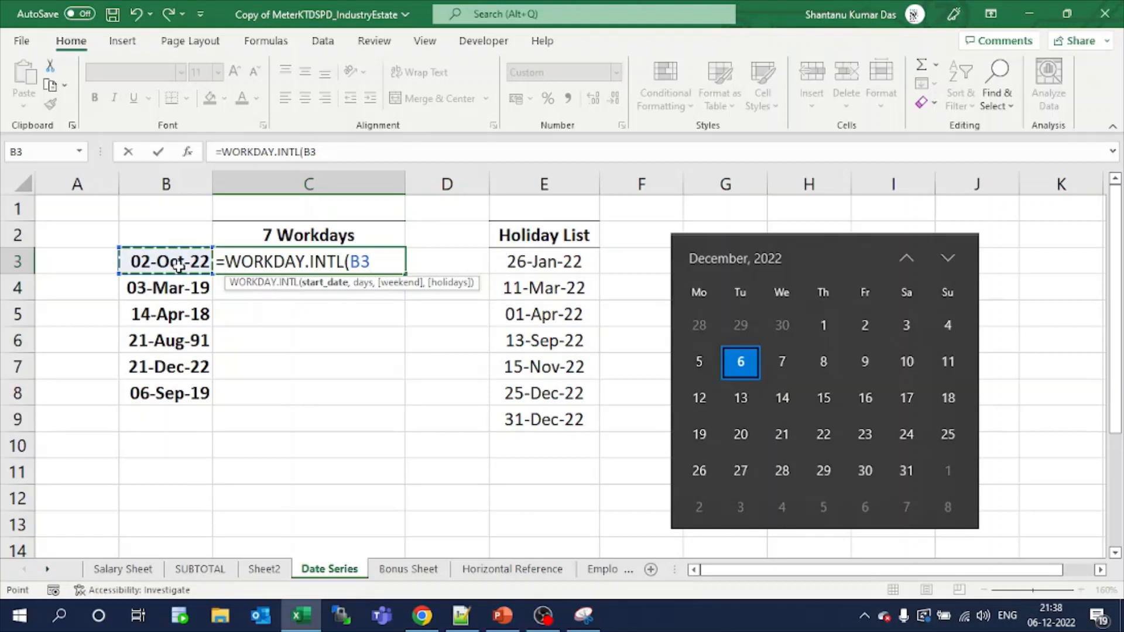
type(",")
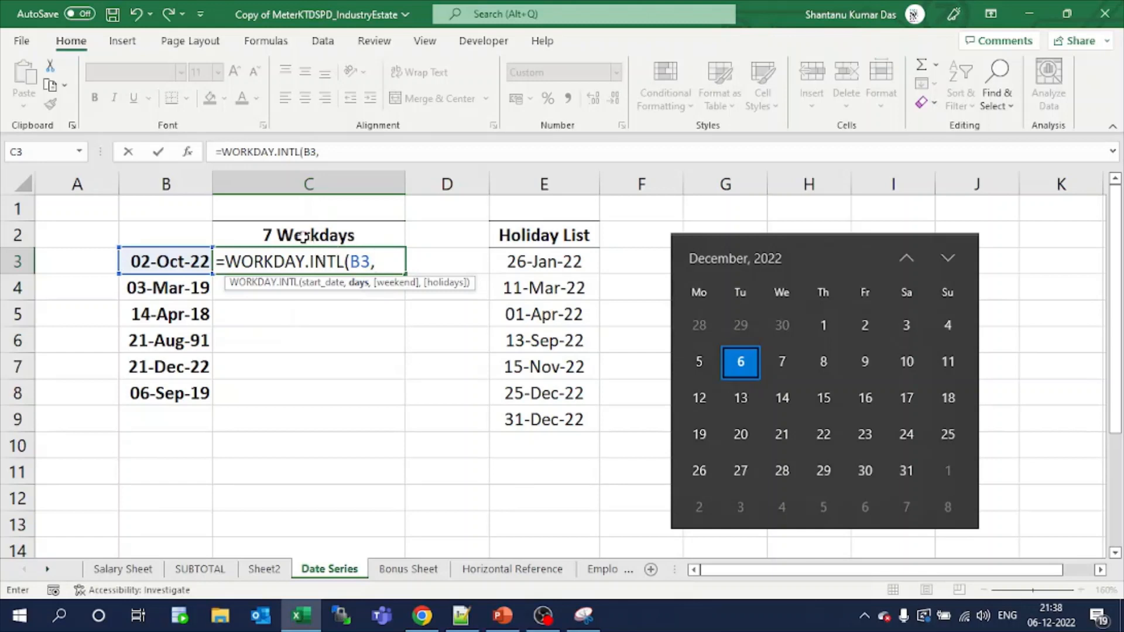
type("7,")
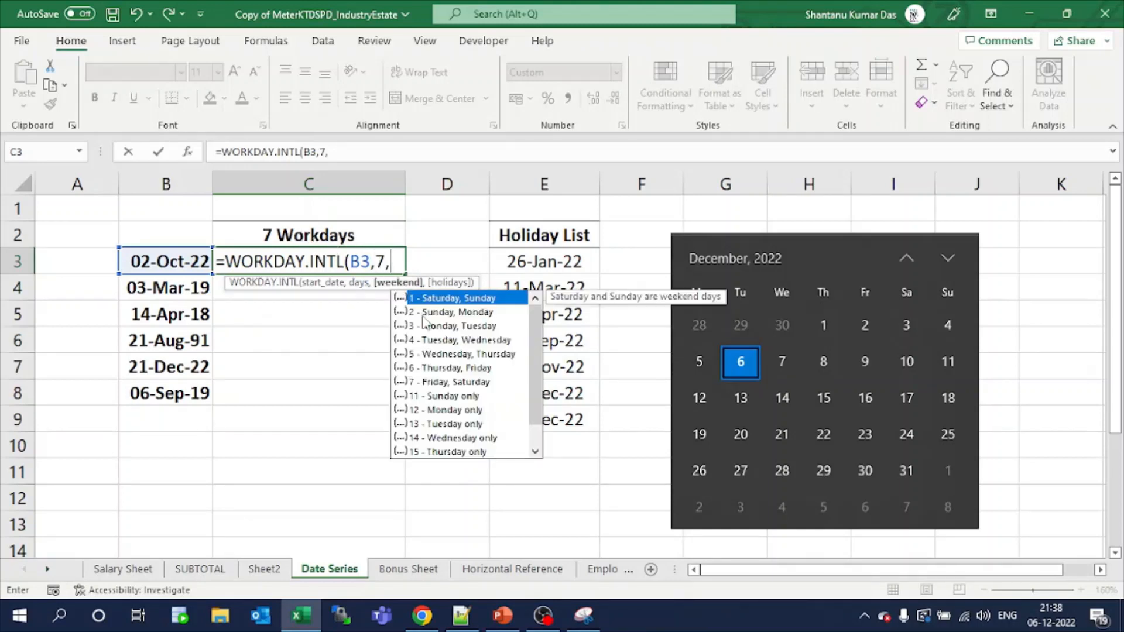
double_click(460, 300)
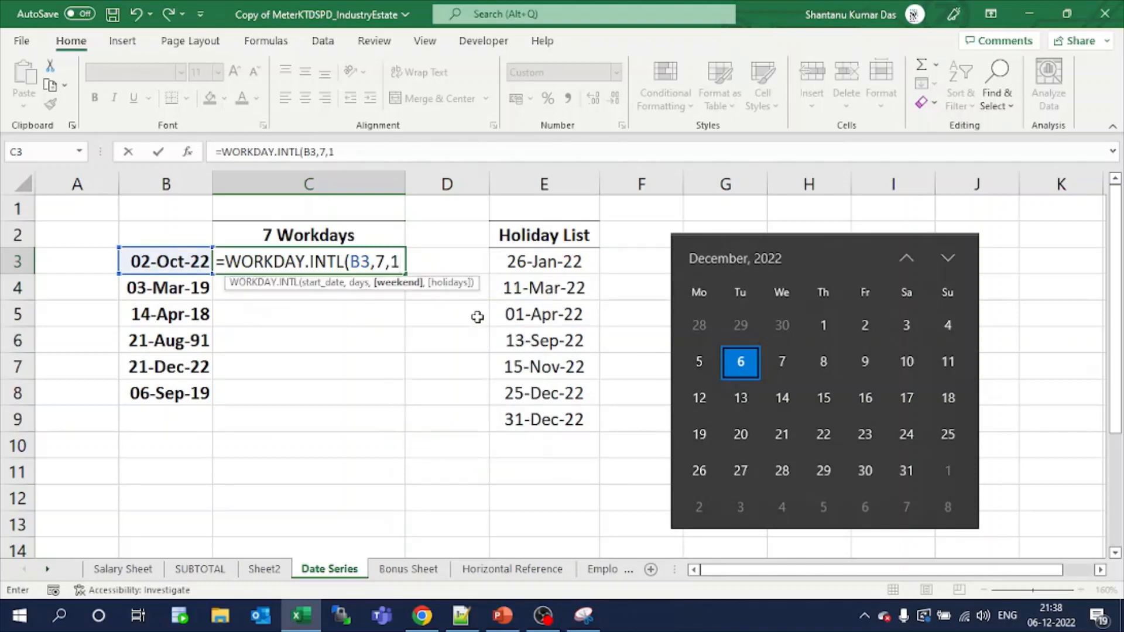
- Complete the C3 formula with the Holiday List as absolute range $E$3:$E$9, giving =WORKDAY.INTL(B3,7,1,$E$3:$E$9)
type(",")
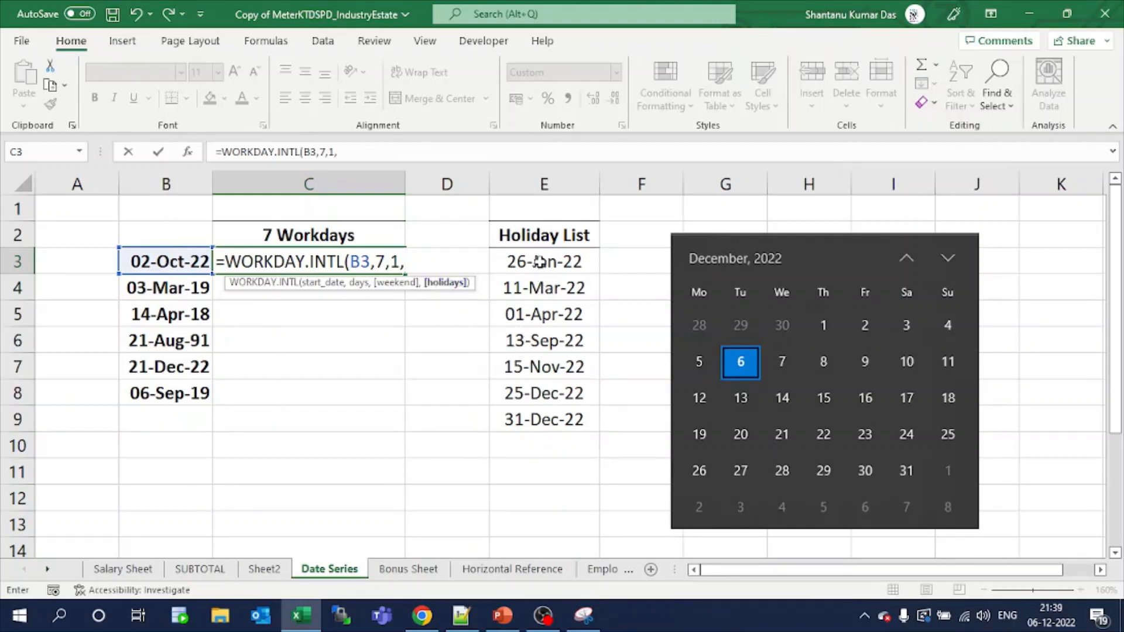
left_click_drag(539, 262, 558, 414)
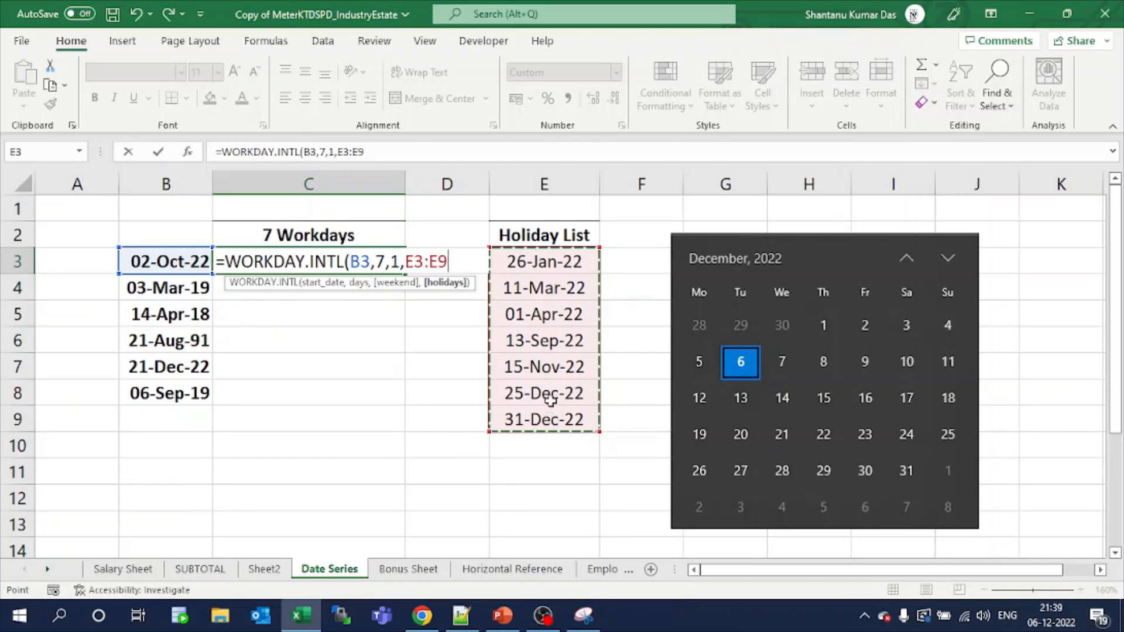
key("F4")
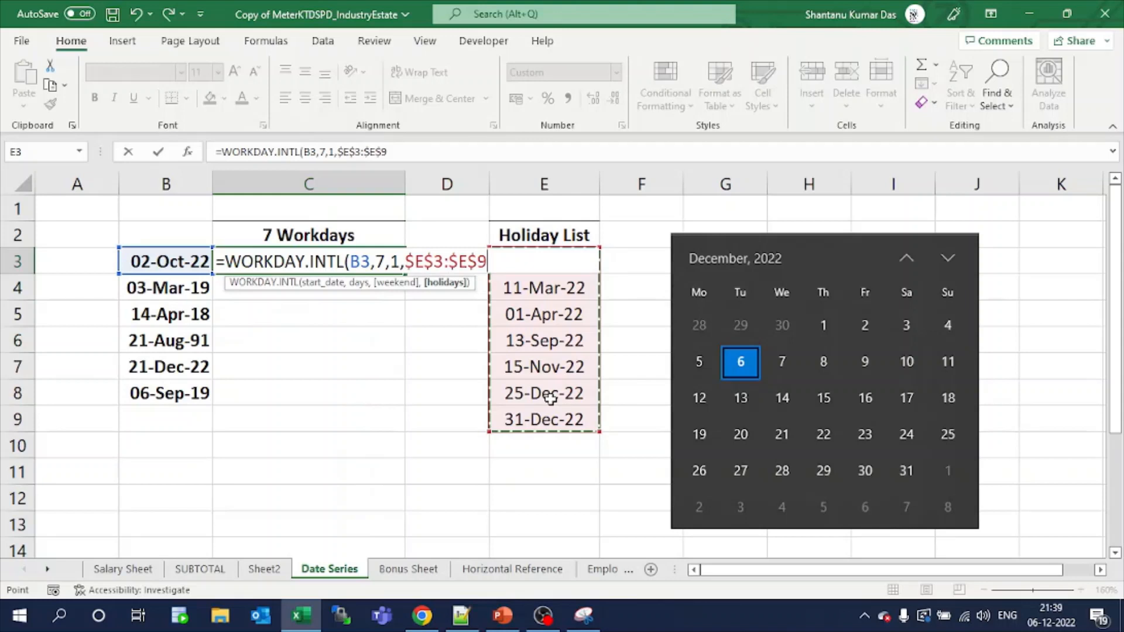
type(")")
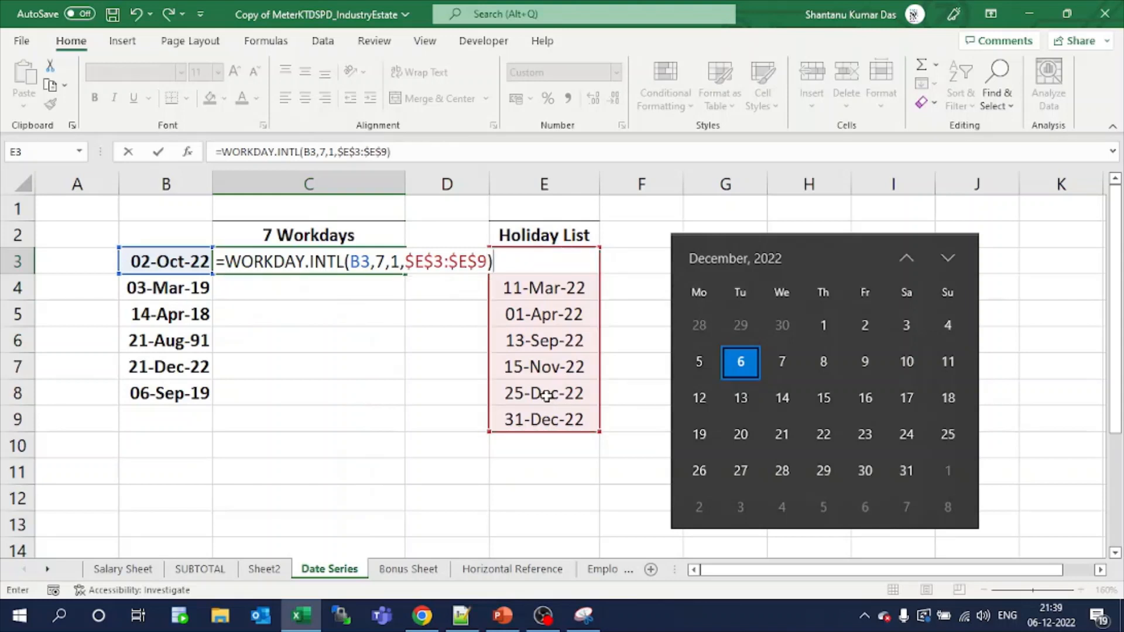
key("Return")
- Fill the WORKDAY.INTL formula in C3 down through C8
left_click(385, 263)
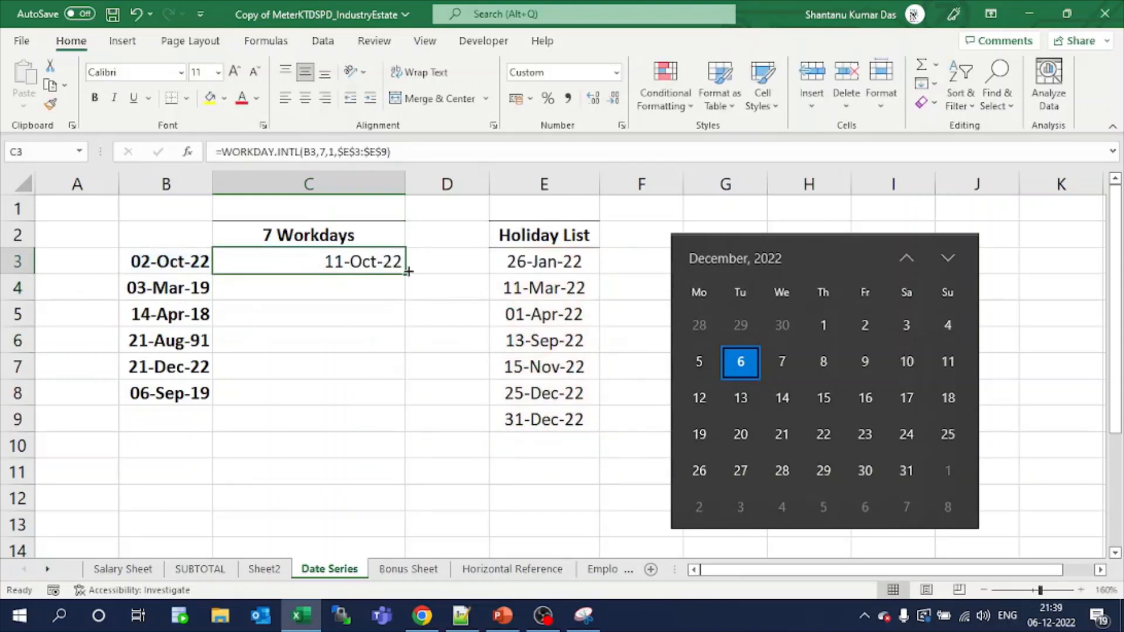
double_click(406, 273)
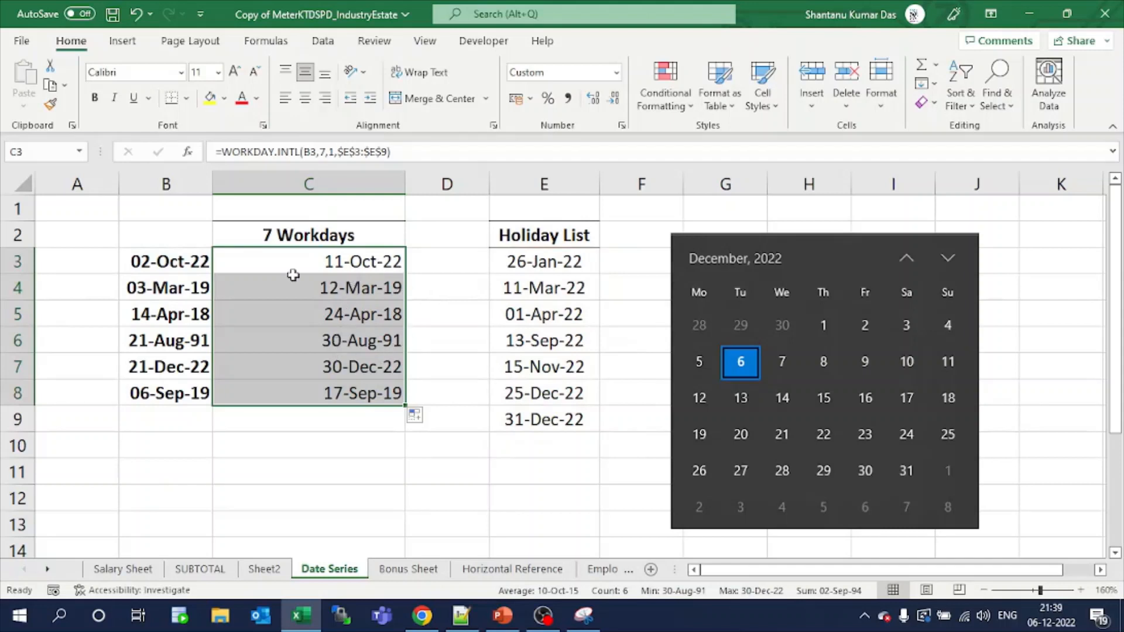
left_click(155, 257)
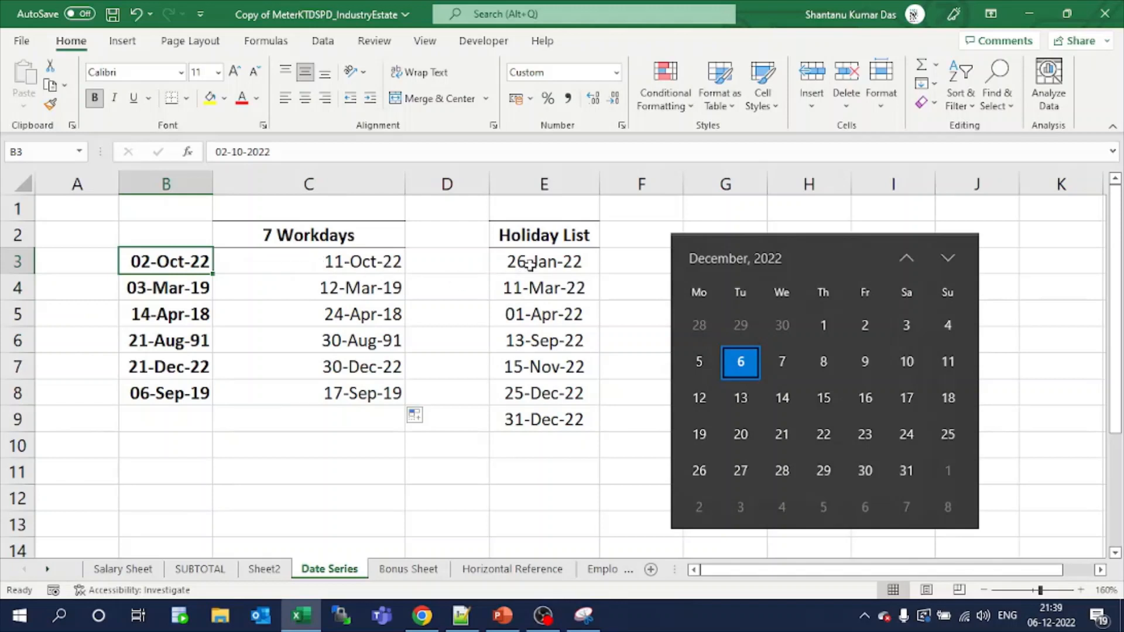
- Change the first date of the Holiday List in E3 to 10-Oct-22
left_click(529, 263)
type("1")
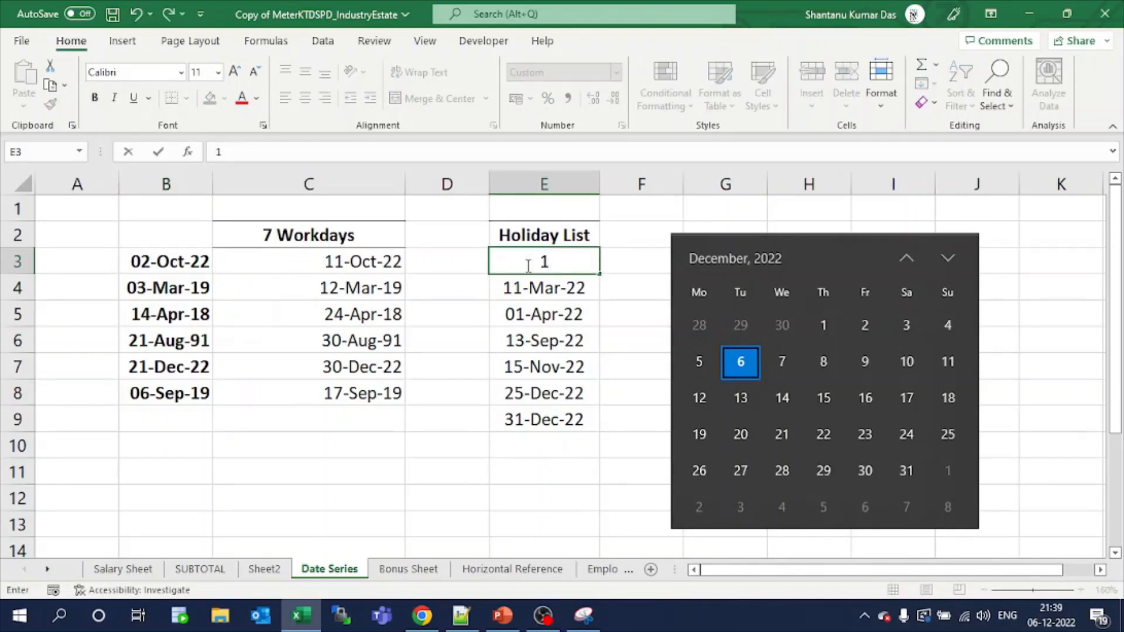
type("0oct22")
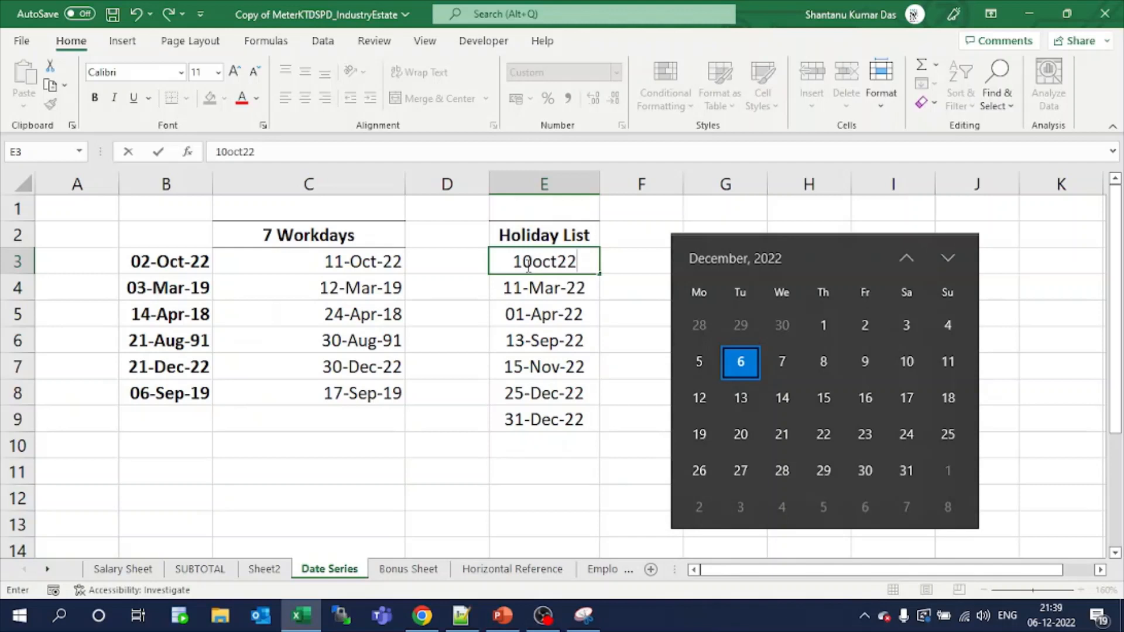
key("Return")
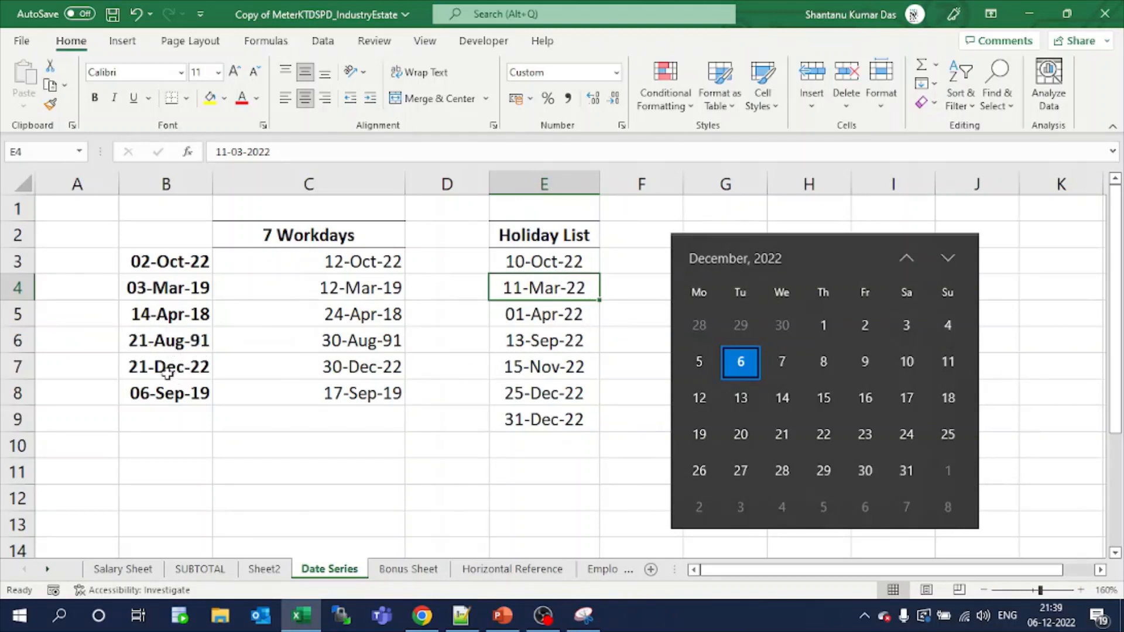
left_click(167, 372)
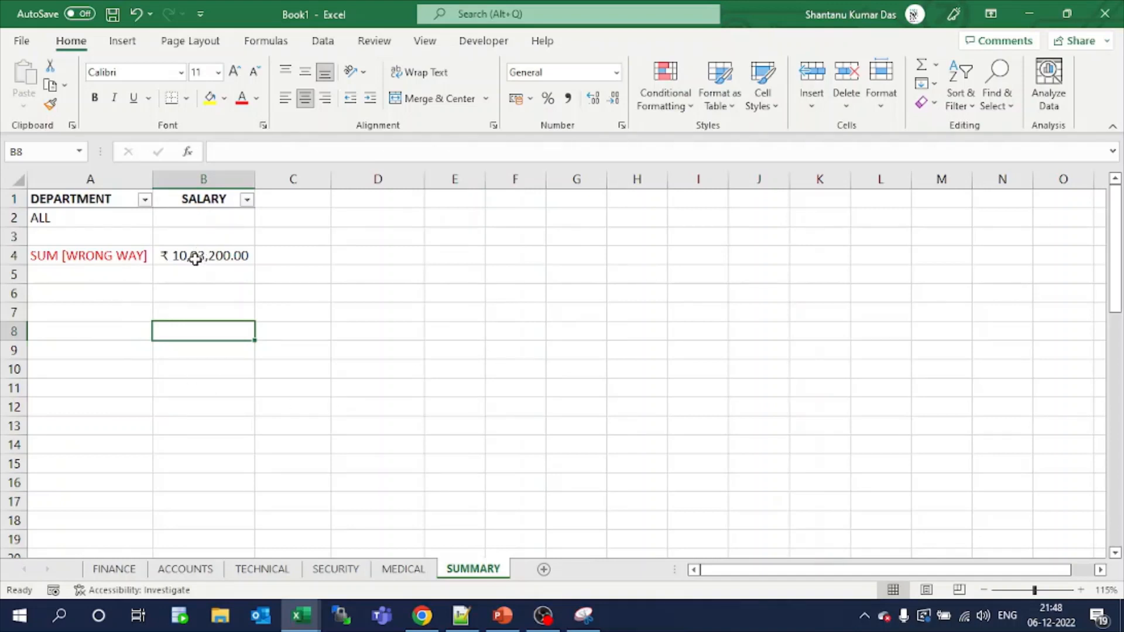
- Review the ACCOUNTS, TECHNICAL and SECURITY salary sheets and the existing SUM formula in B4 of the SUMMARY sheet
left_click(185, 569)
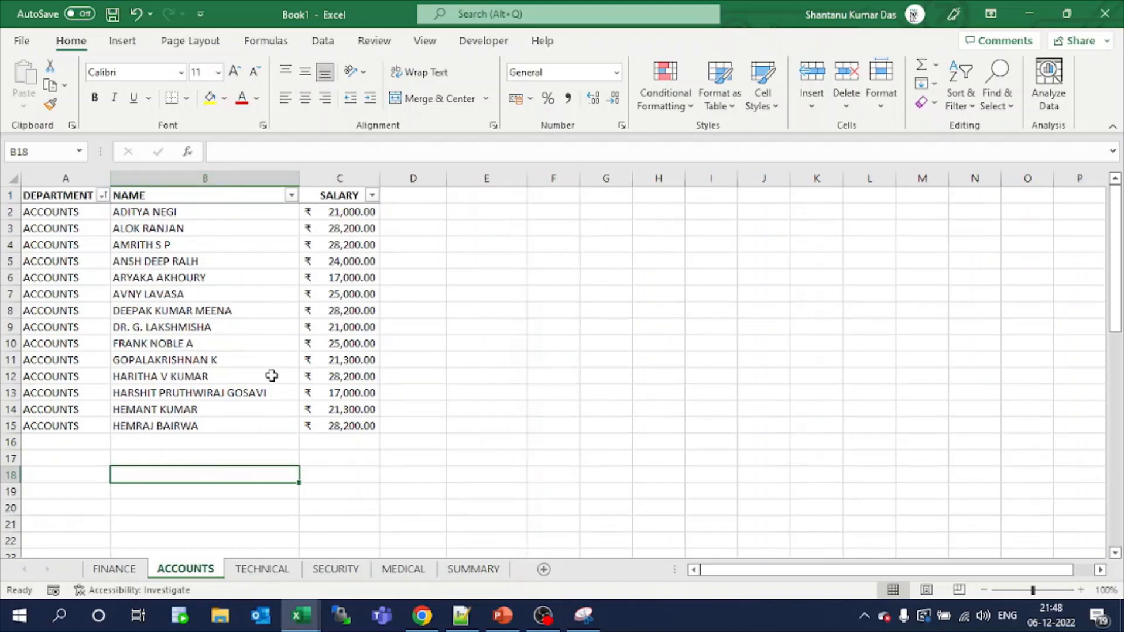
left_click(262, 569)
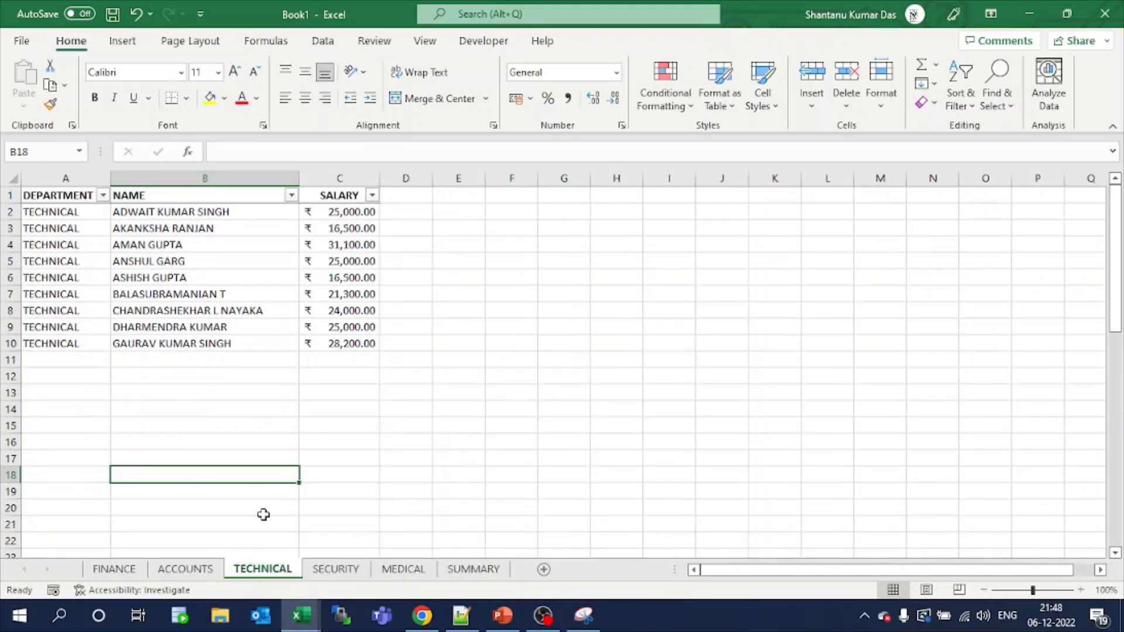
left_click(331, 570)
left_click(473, 571)
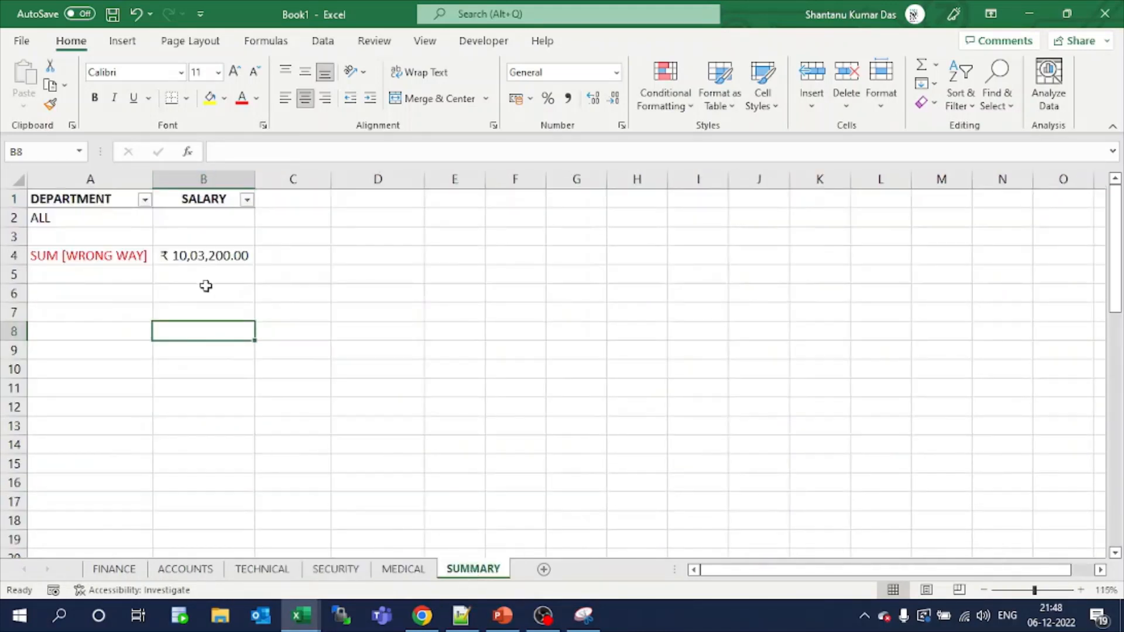
left_click(214, 257)
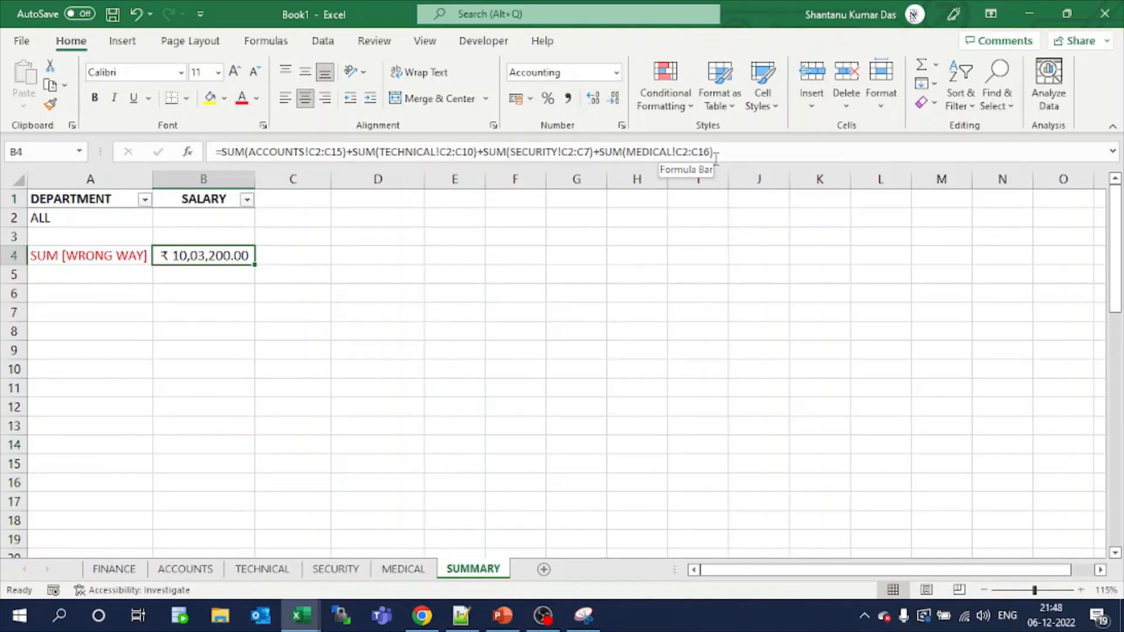
left_click(650, 280)
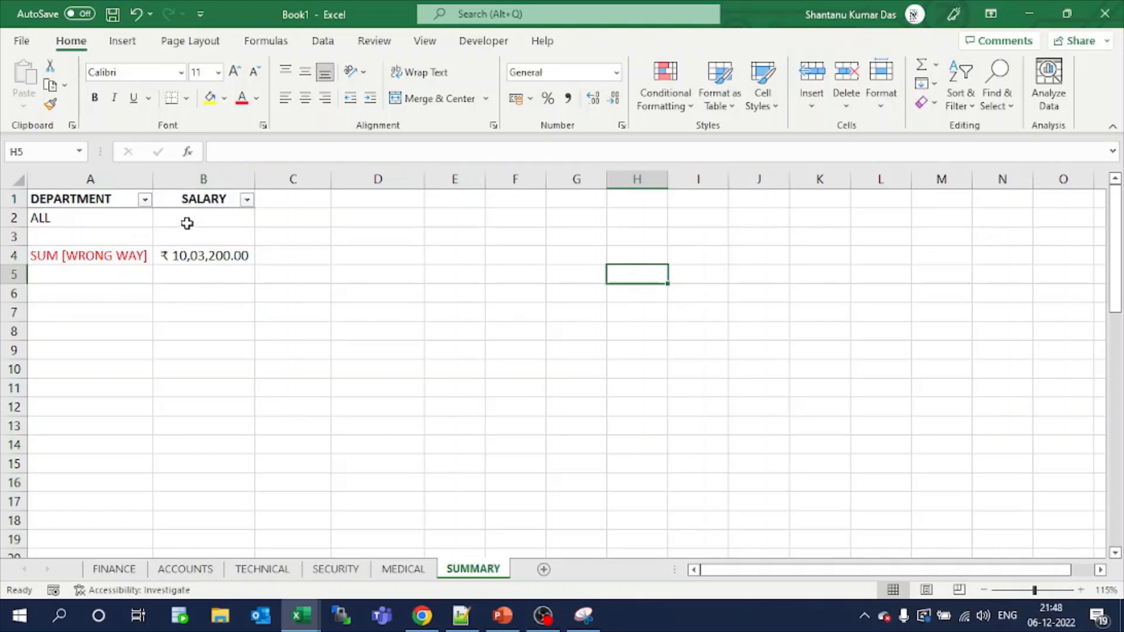
- Enter a 3D sum in SUMMARY cell B2 covering the ACCOUNTS through MEDICAL sheets, =SUM(ACCOUNTS:MEDICAL!C2:C22)
left_click(216, 224)
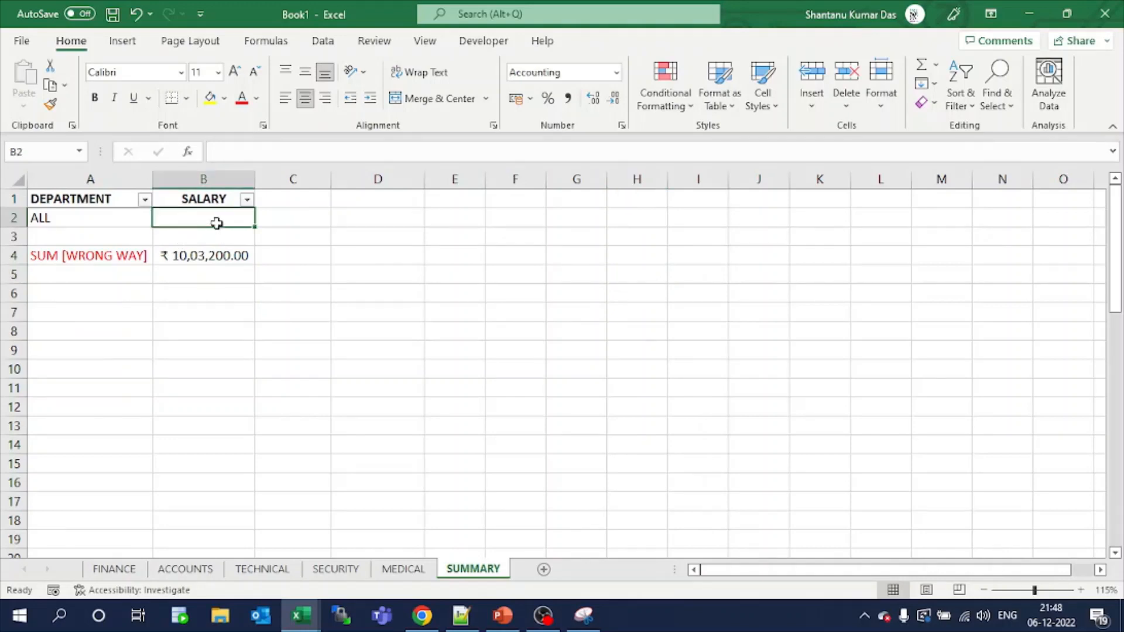
type("=")
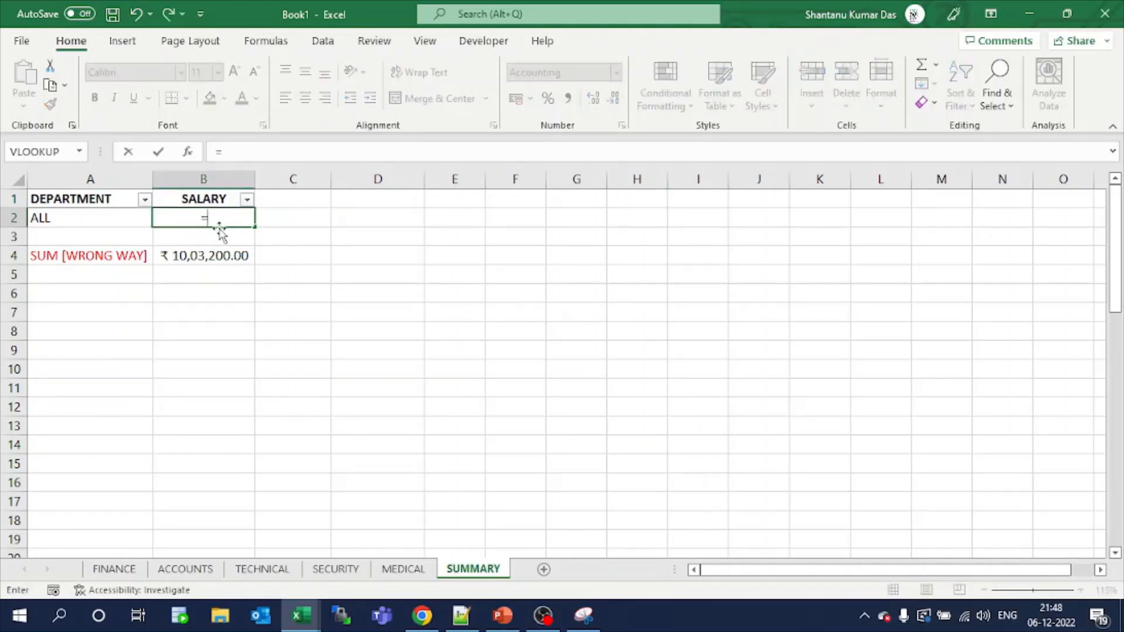
type("SU")
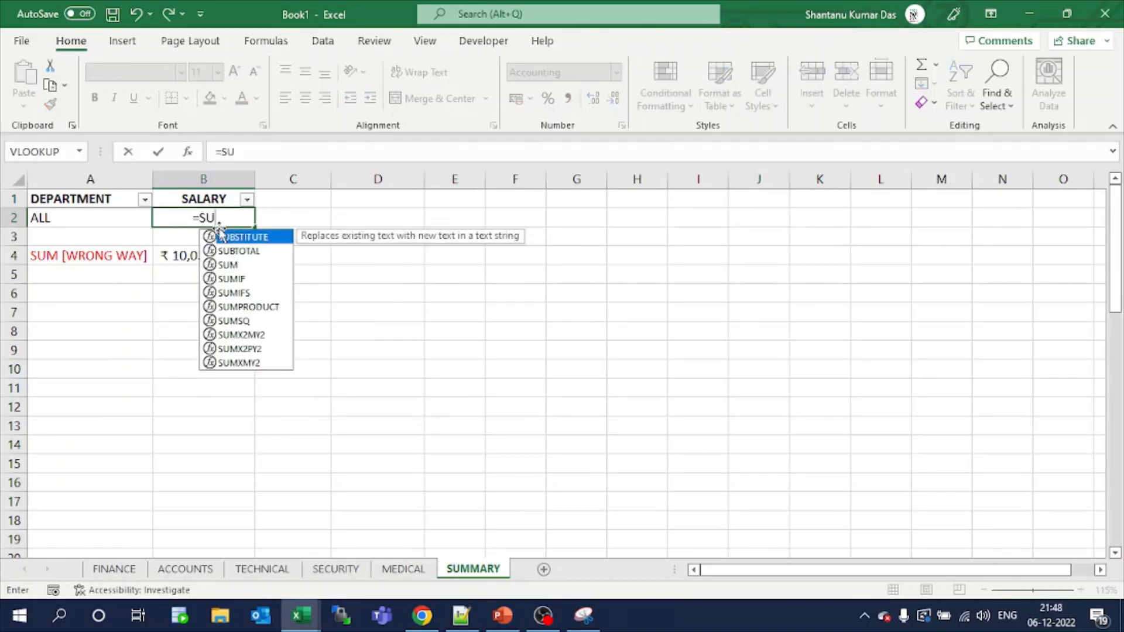
type("M(")
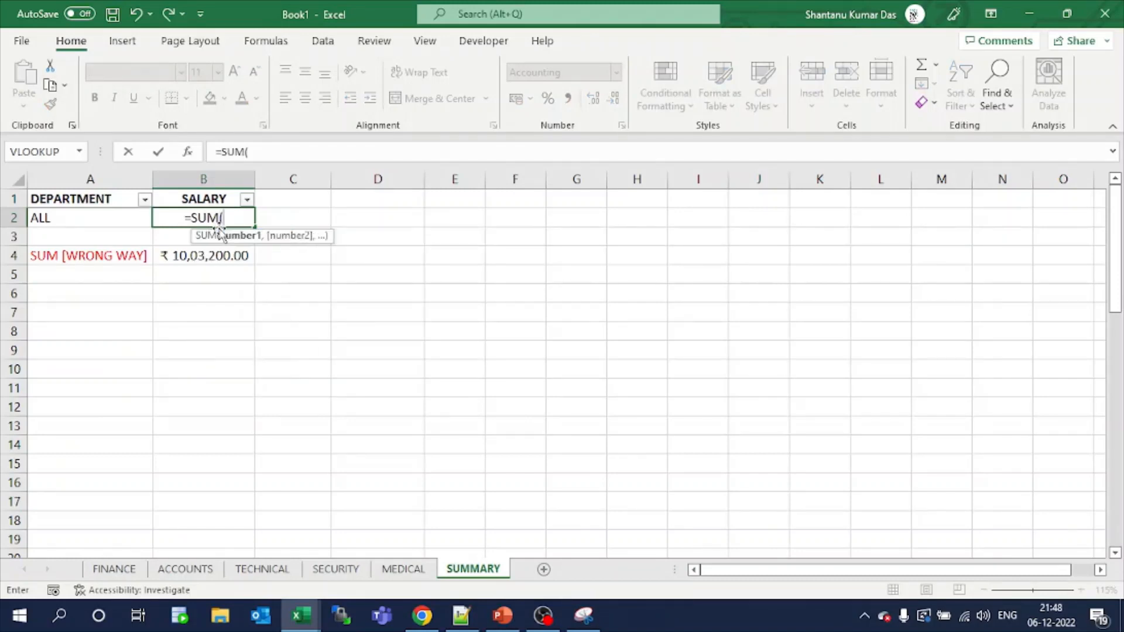
left_click(194, 570)
left_click_drag(323, 216, 329, 545)
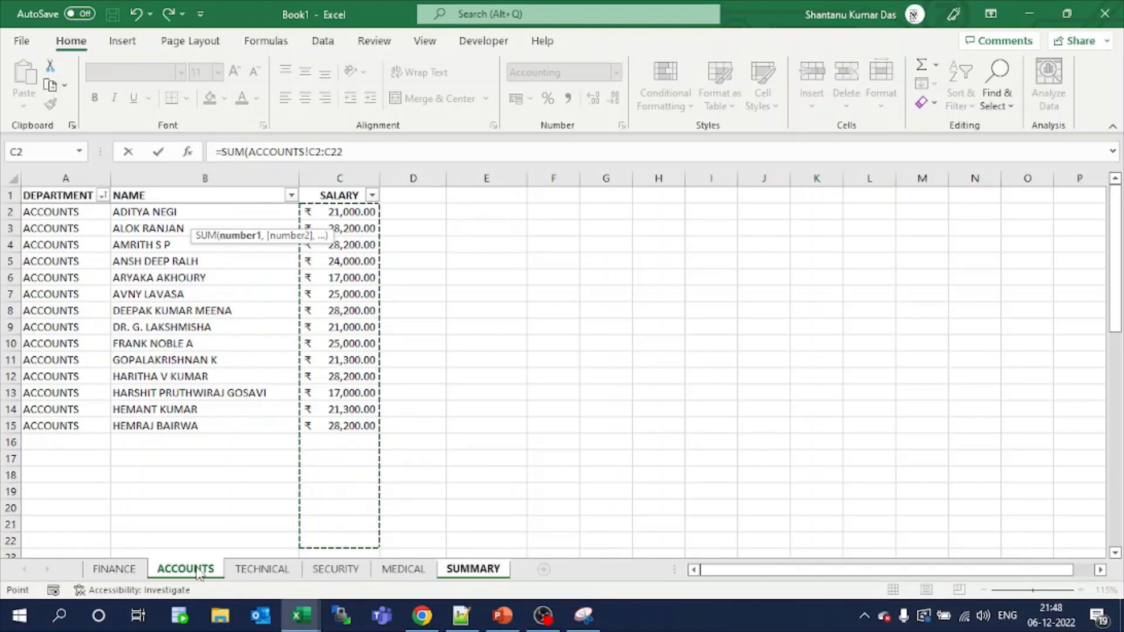
left_click(392, 571, "shift")
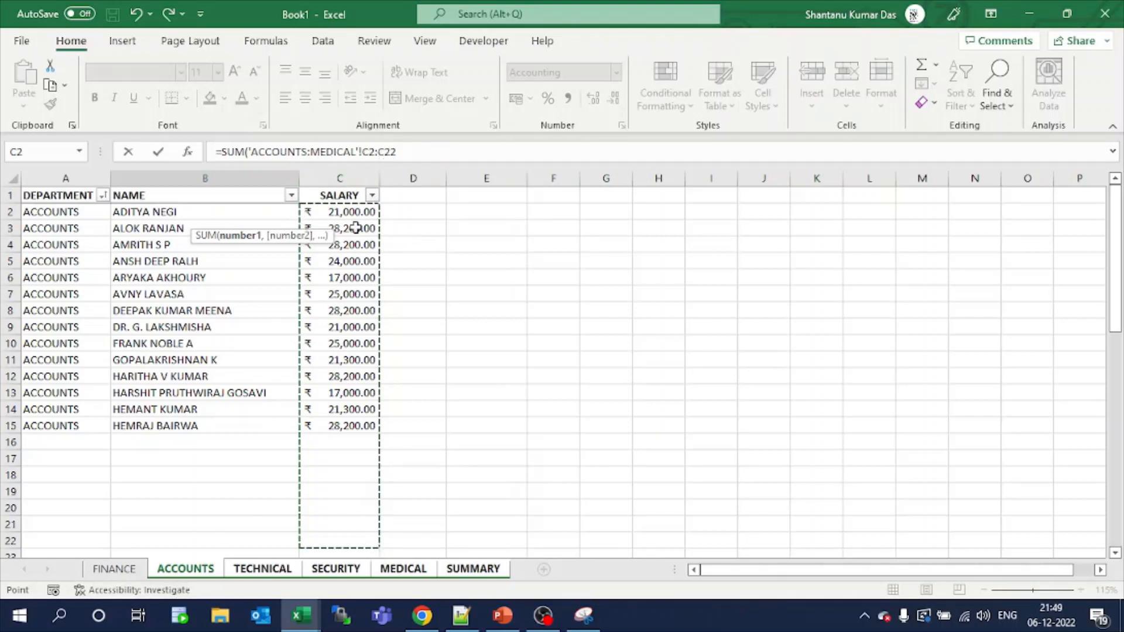
left_click(417, 155)
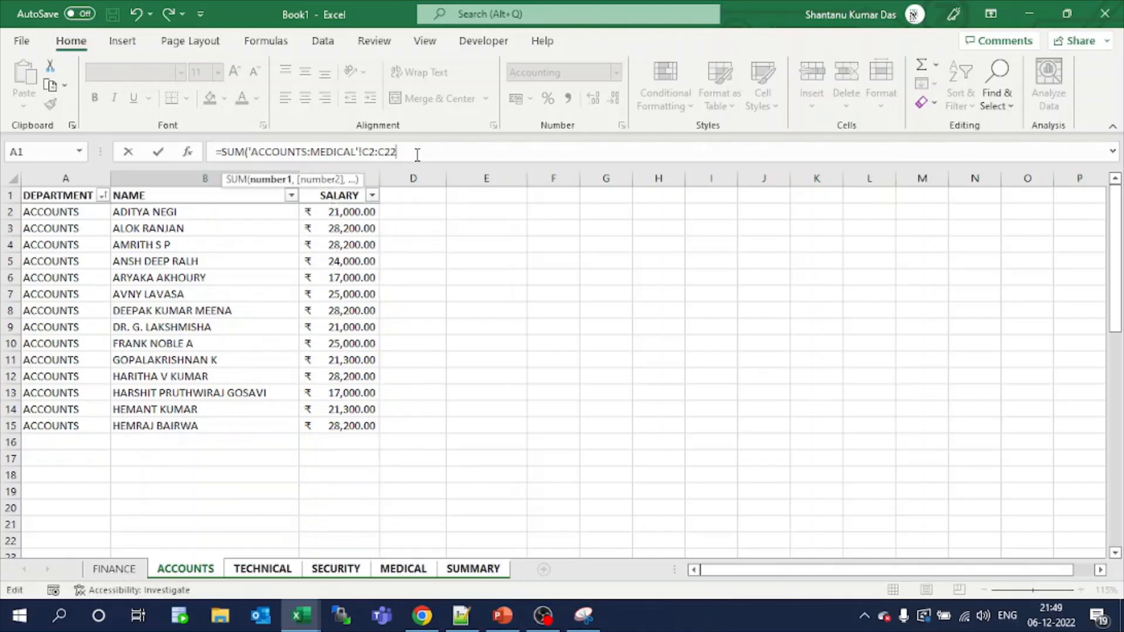
type(")")
key("Escape")
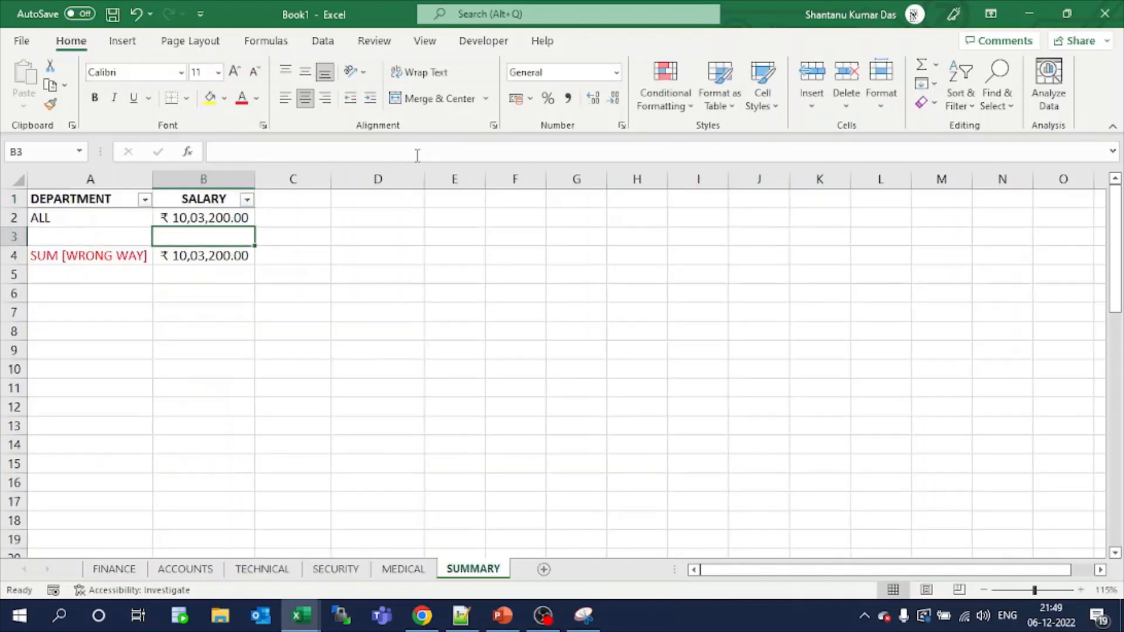
left_click(189, 216)
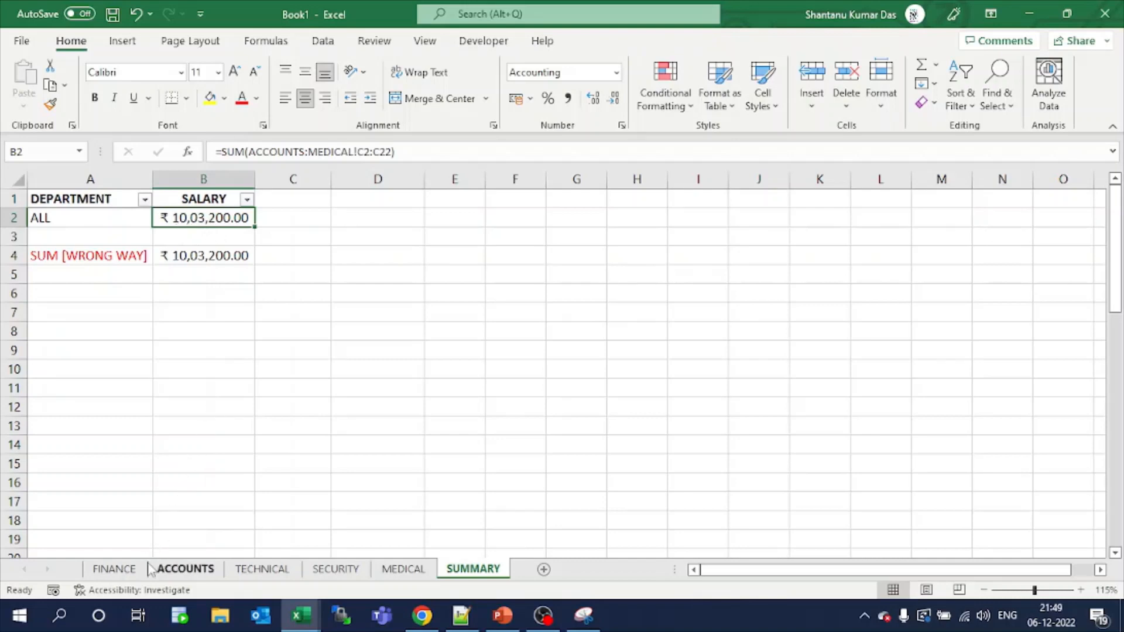
- Move the FINANCE sheet between TECHNICAL and SECURITY and check the ALL salary total on the SUMMARY sheet
left_click(124, 571)
left_click_drag(280, 525, 311, 564)
left_click(473, 569)
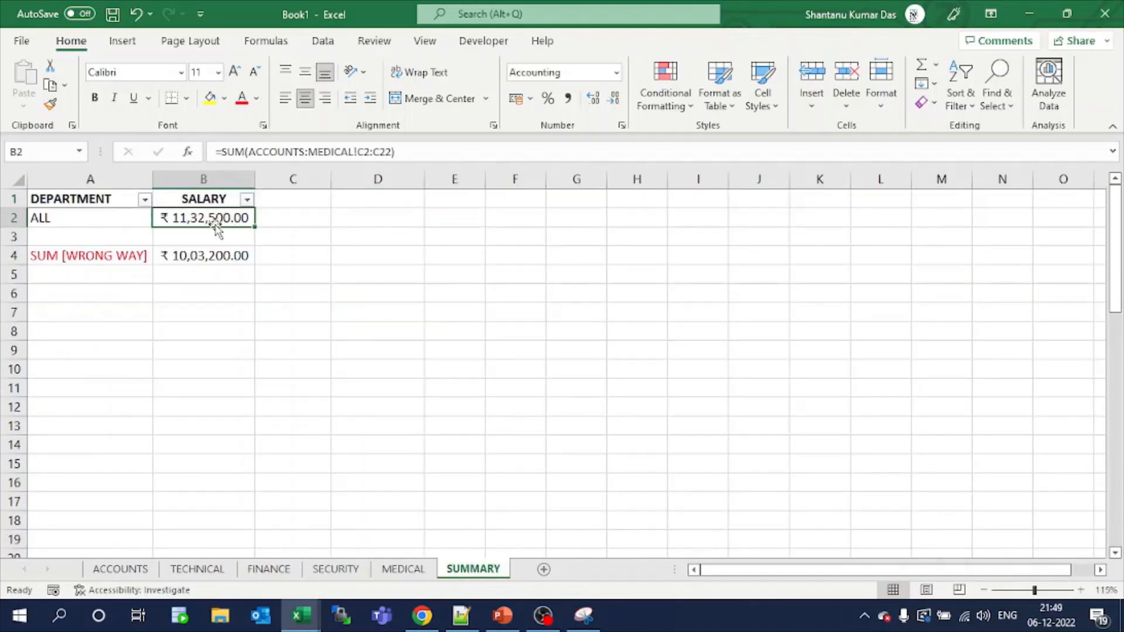
left_click(270, 569)
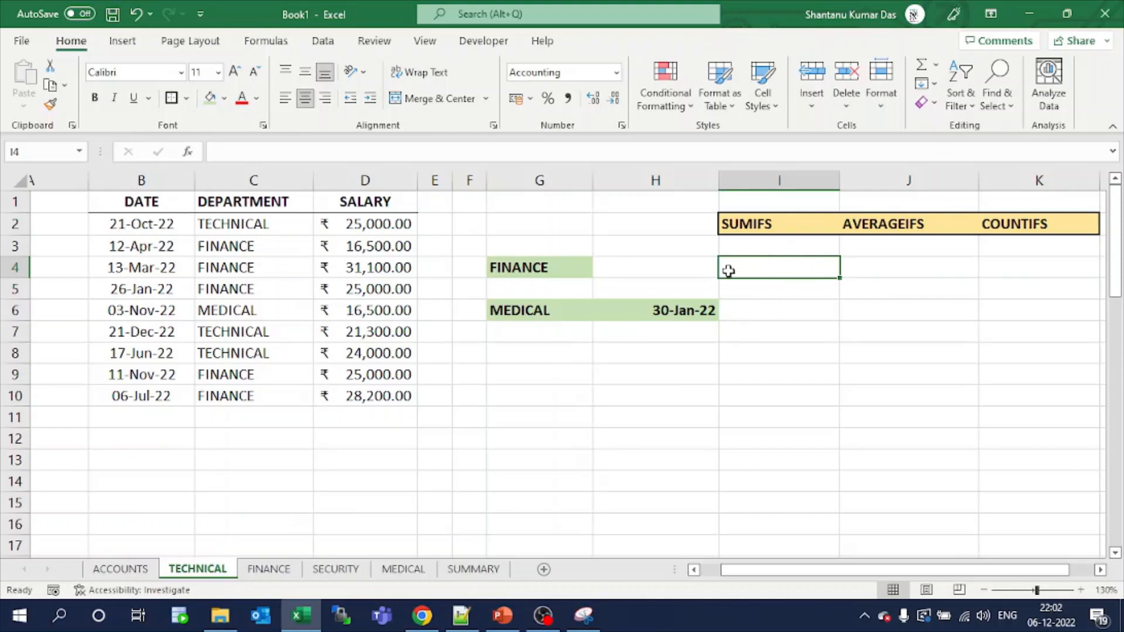
- Enter =SUMIFS(D2:D10,C2:C10,G4) in I4 to sum the salaries of the FINANCE department
left_click_drag(340, 224, 365, 393)
left_click(511, 276)
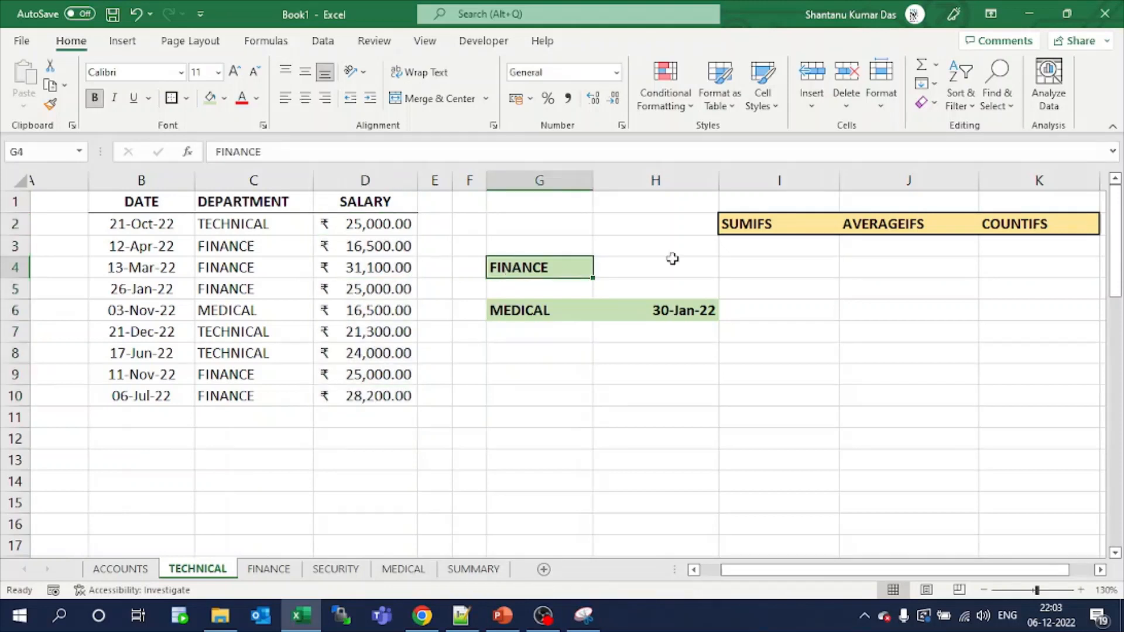
left_click(772, 262)
type("=SU")
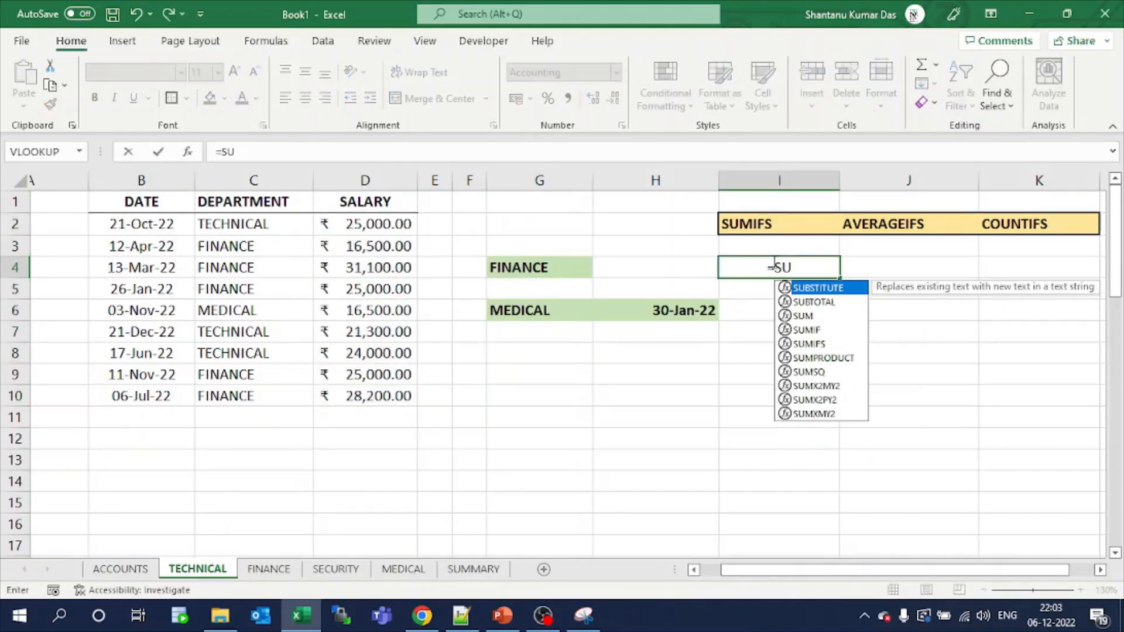
type("MIFS(")
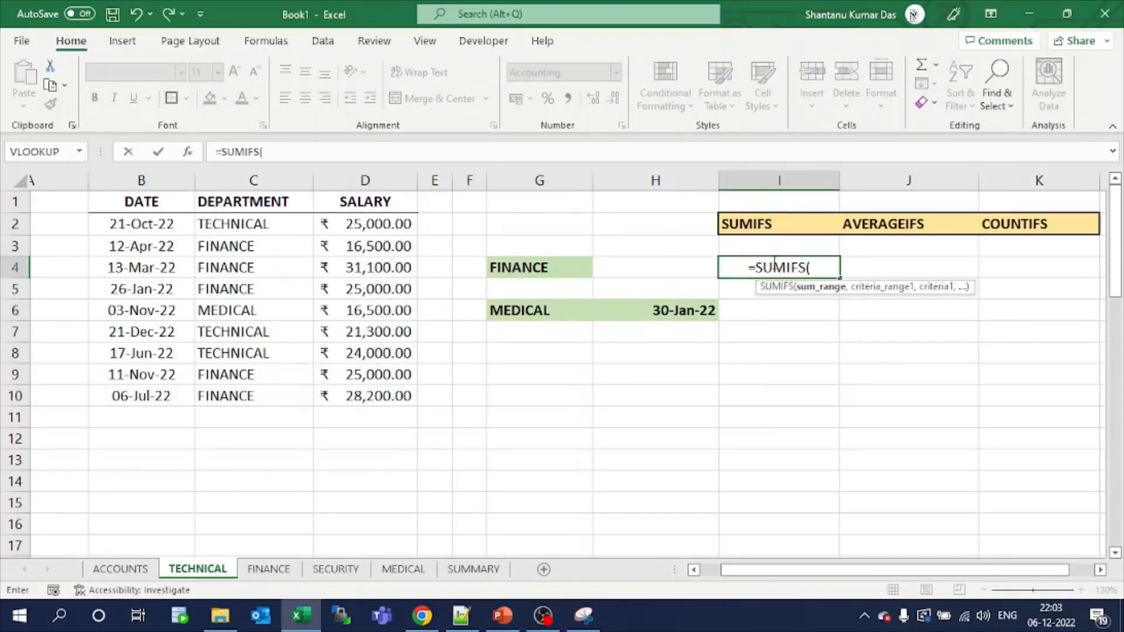
left_click_drag(378, 225, 384, 389)
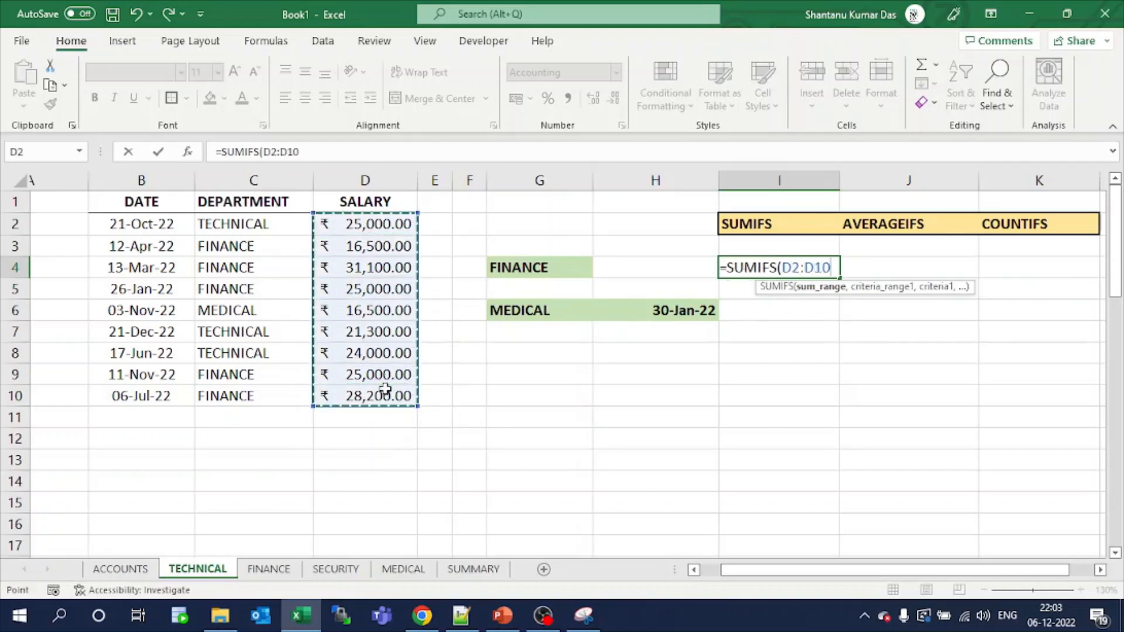
type(",")
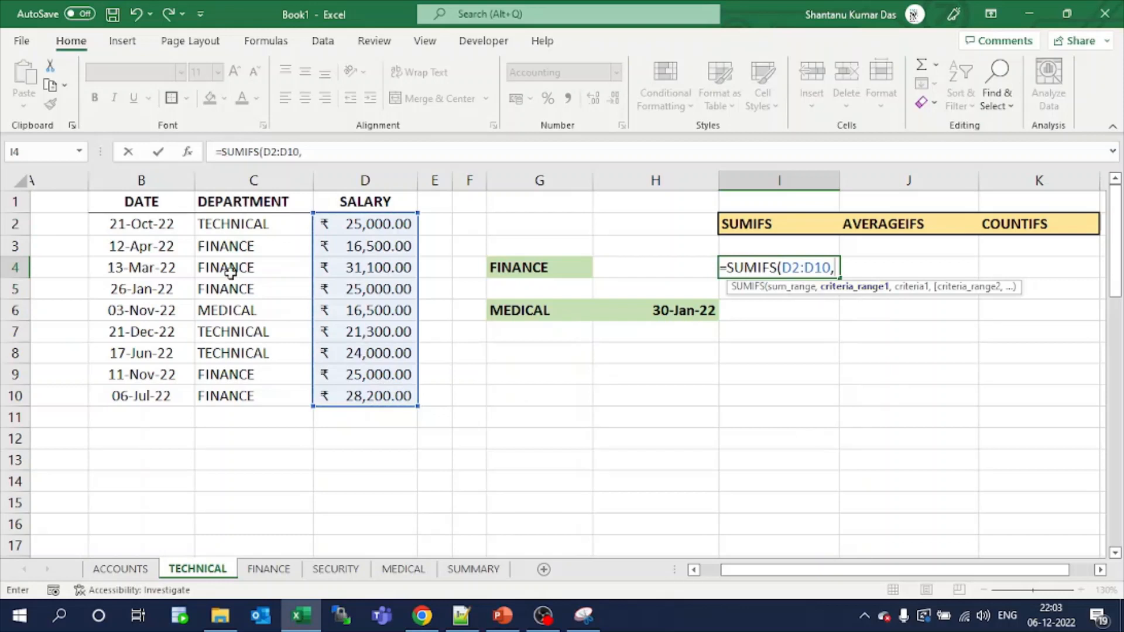
left_click_drag(250, 226, 261, 391)
type(",")
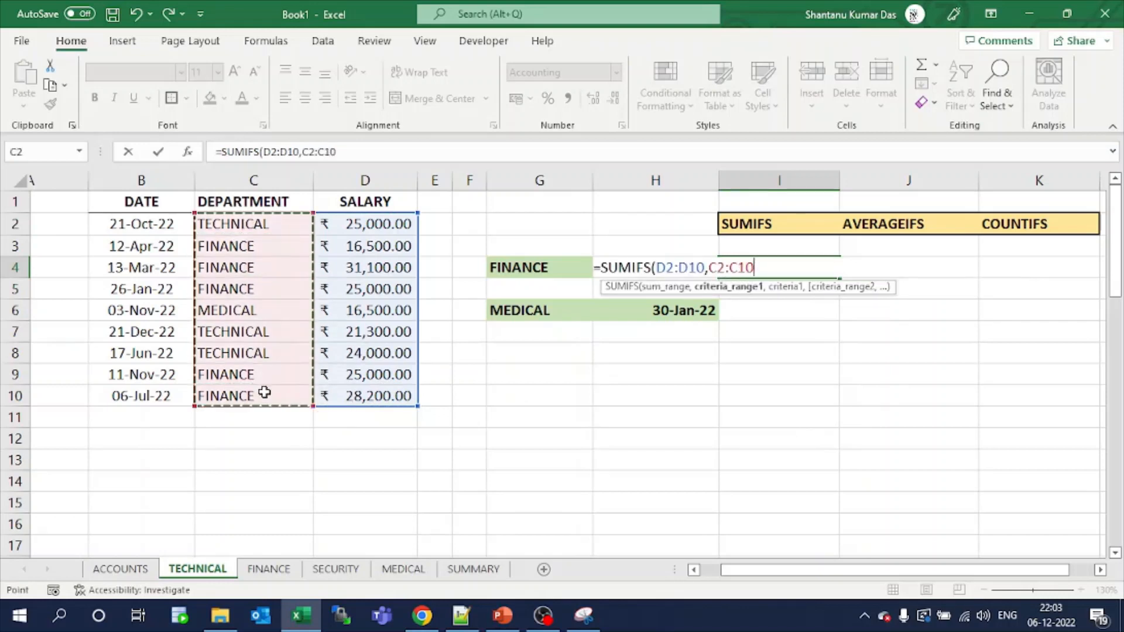
left_click(562, 271)
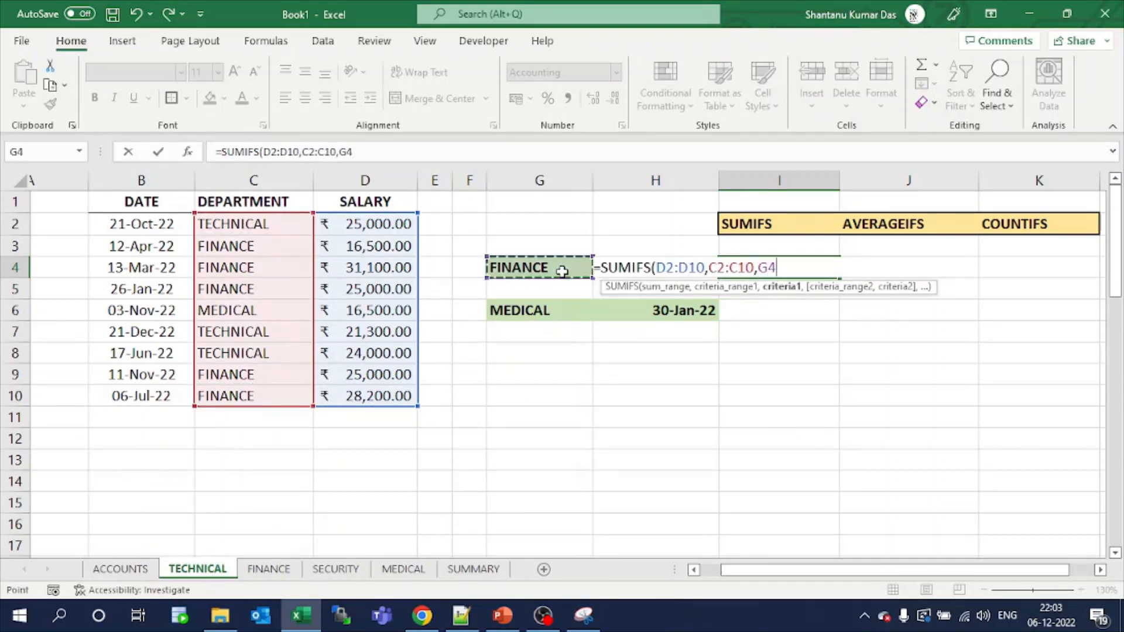
type(")")
key("Return")
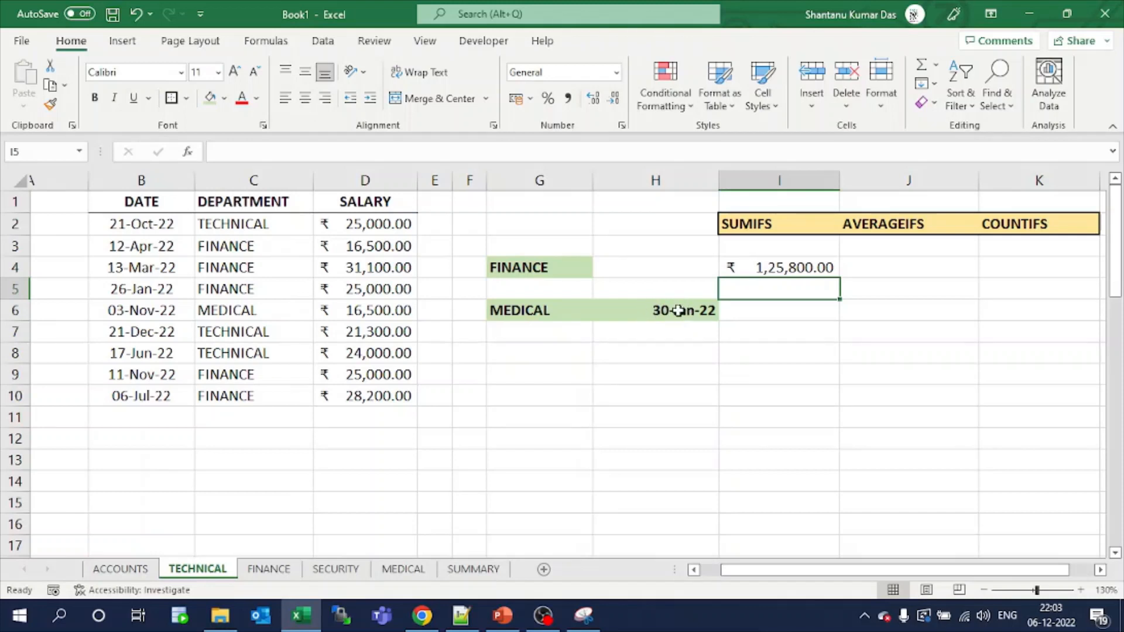
- Start a SUMIFS formula in I6 with sum range D2:D10, criteria range C2:C10 and the MEDICAL criterion G6
left_click(750, 313)
type("=")
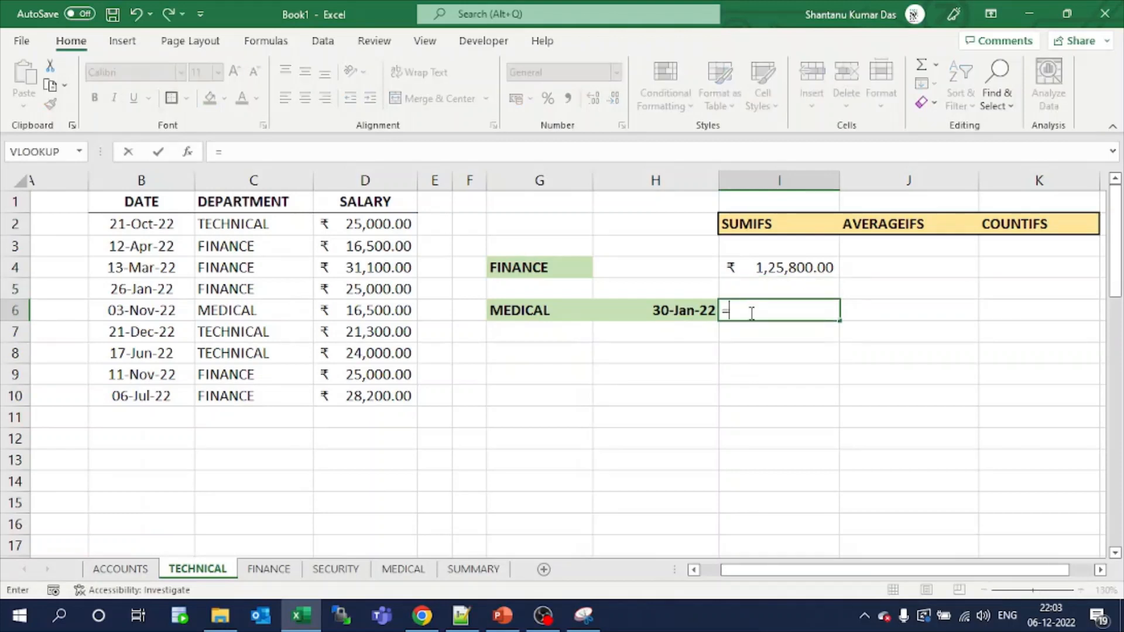
type("SUMIFS(")
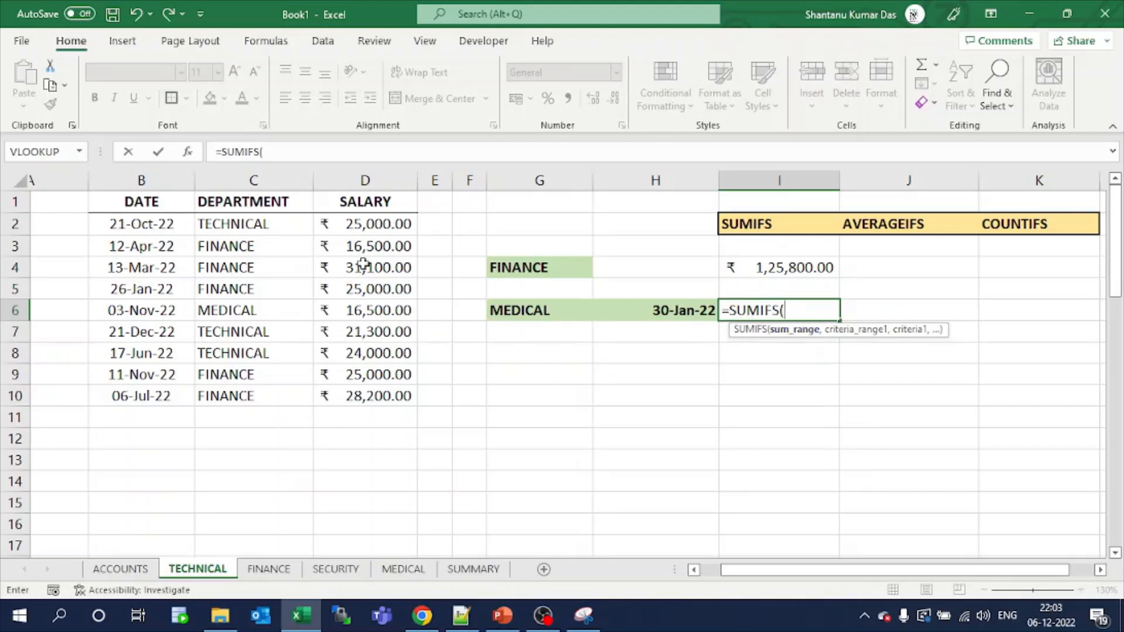
left_click_drag(359, 224, 354, 391)
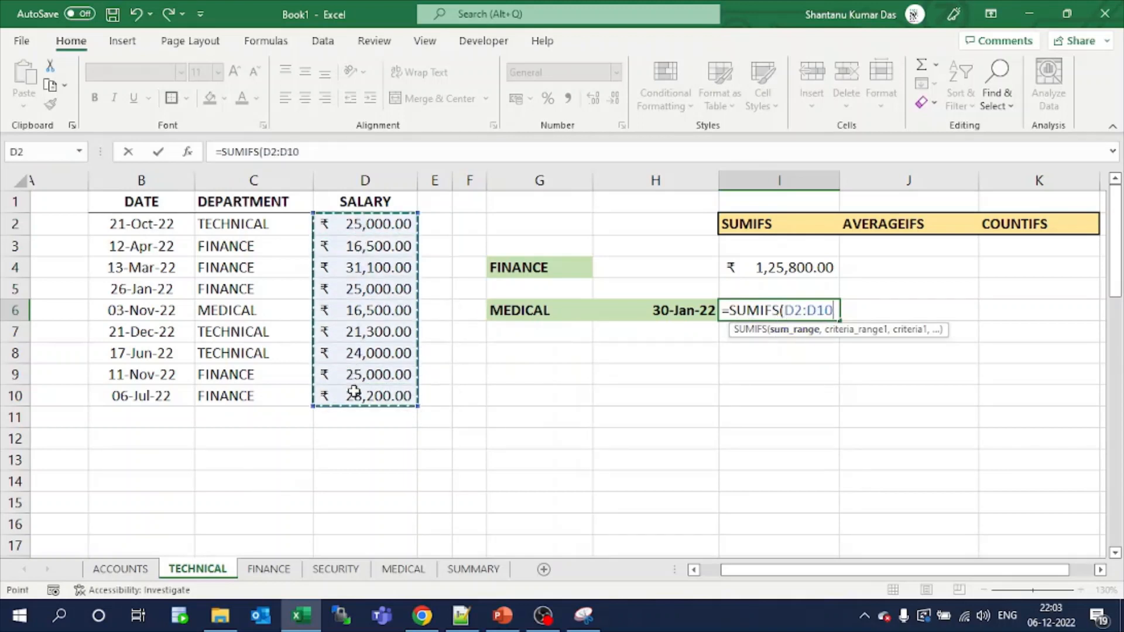
type(",")
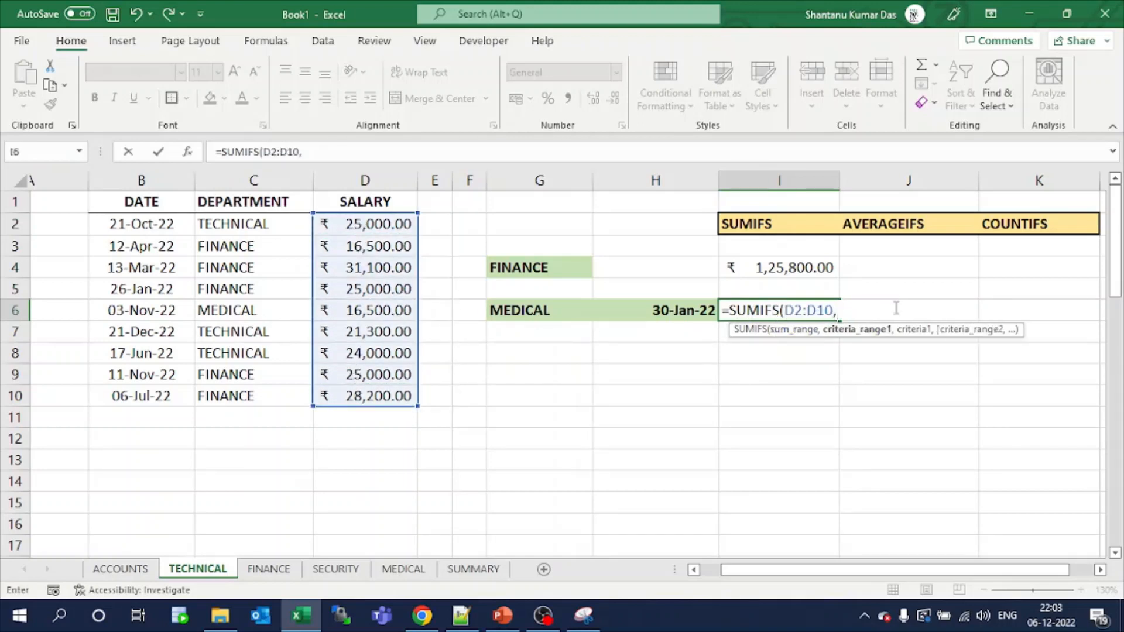
left_click_drag(260, 224, 271, 386)
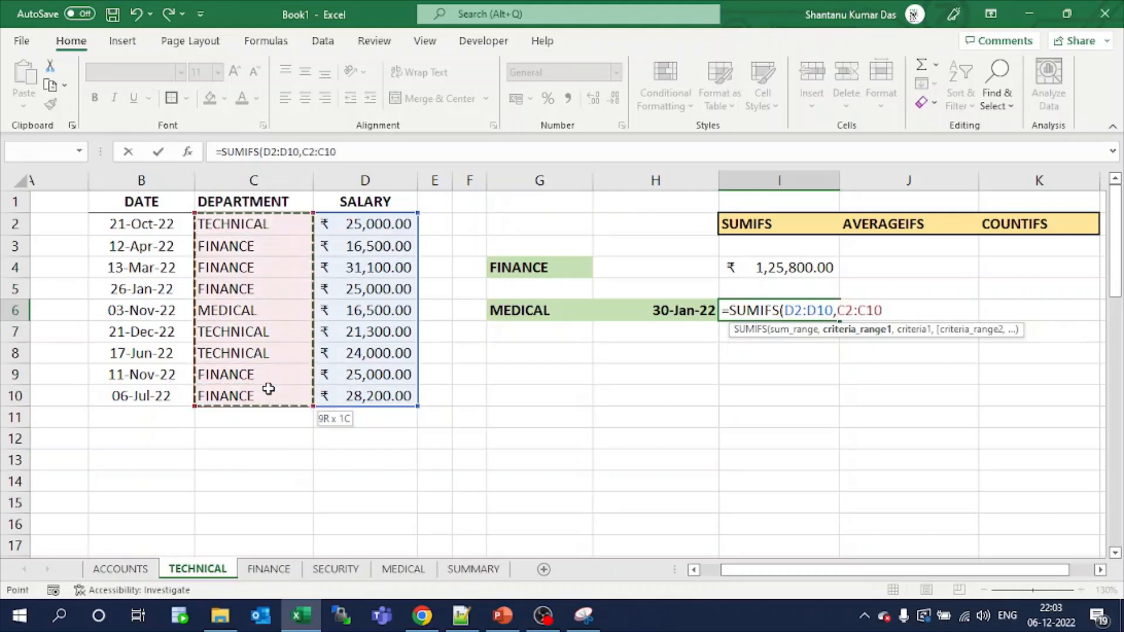
type(",")
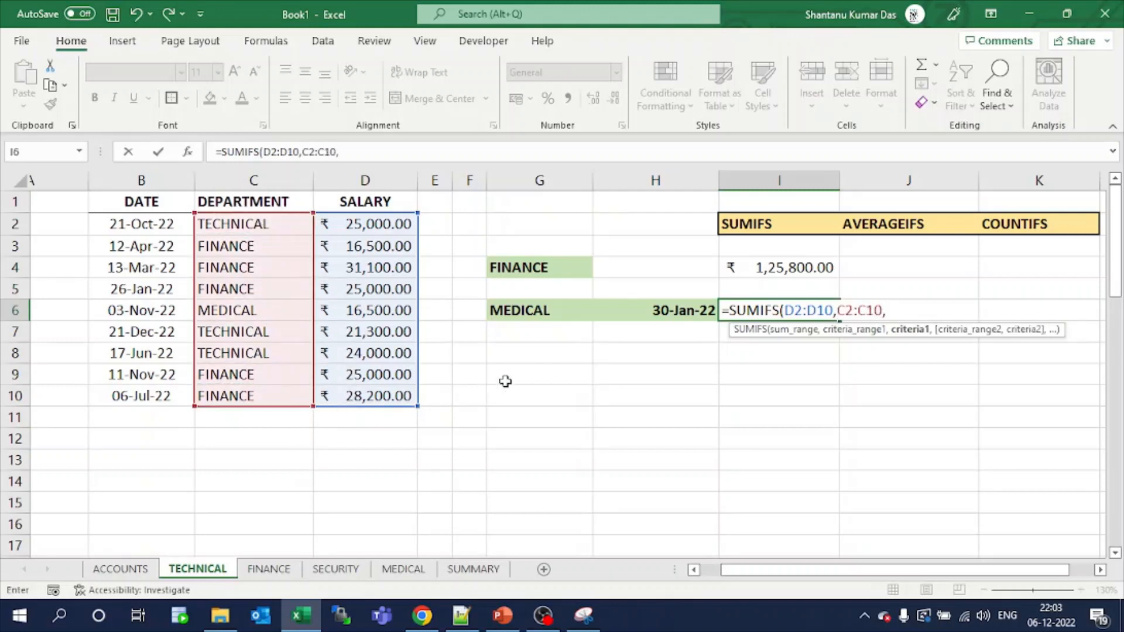
left_click(552, 309)
type(",")
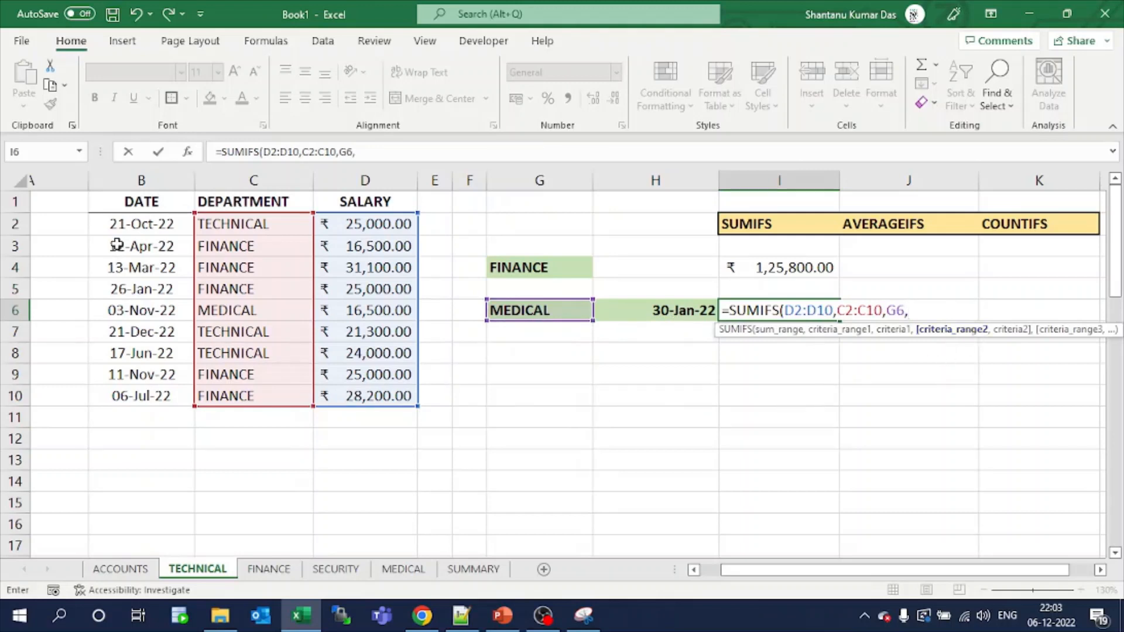
- Complete the SUMIFS formula in I6 with criteria range B2:B10 and the later-than-date criterion ">"&H6
left_click_drag(126, 227, 134, 387)
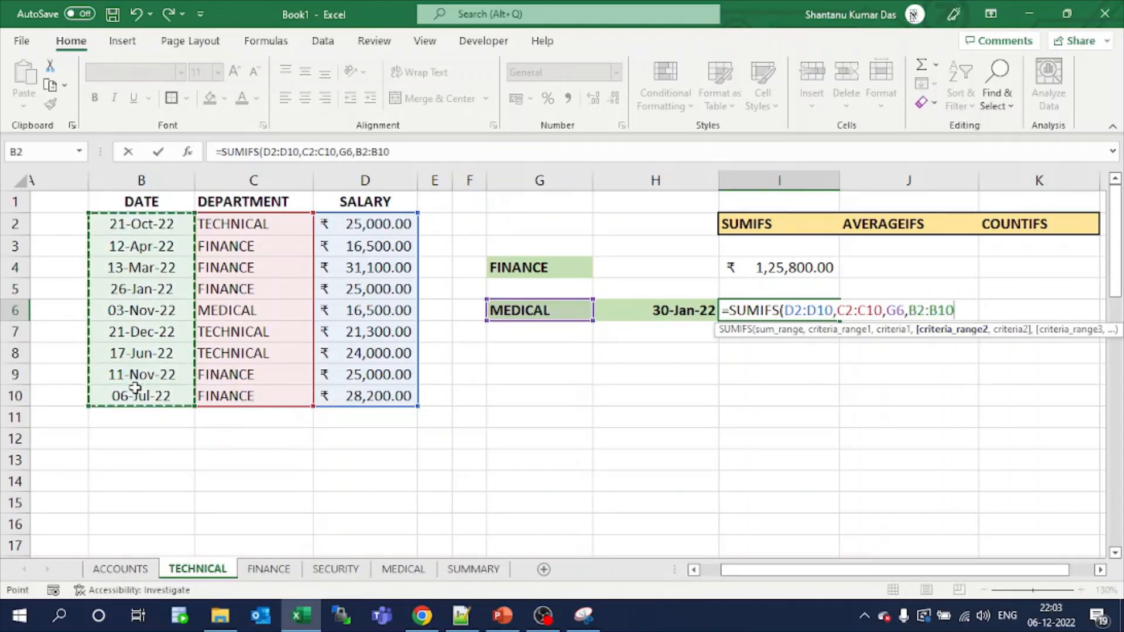
type(",\">\"&")
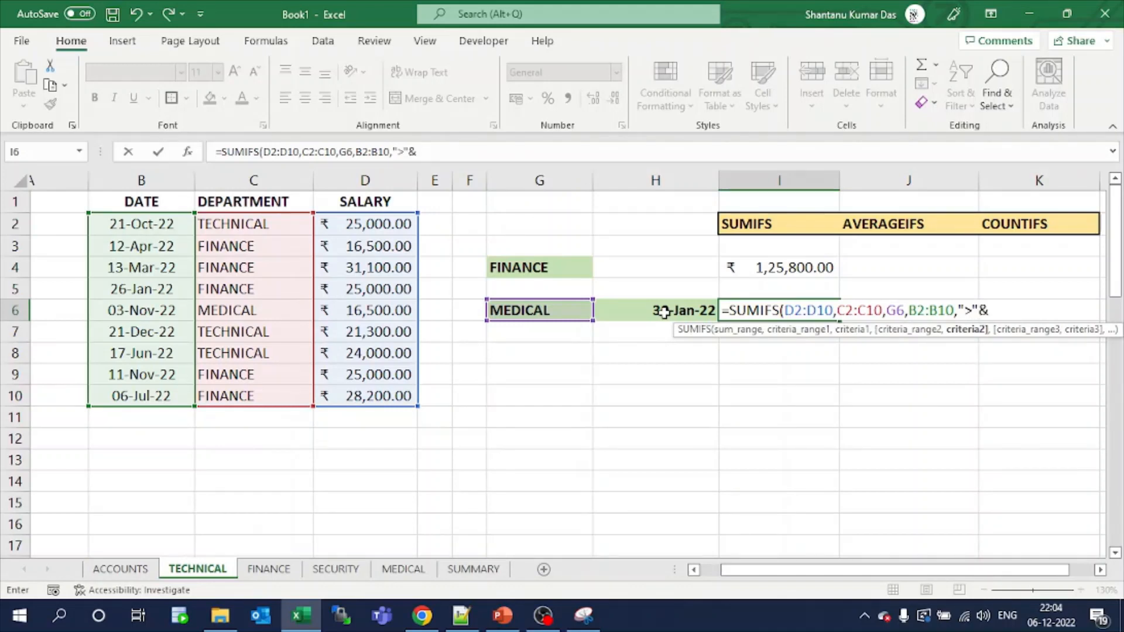
left_click(664, 312)
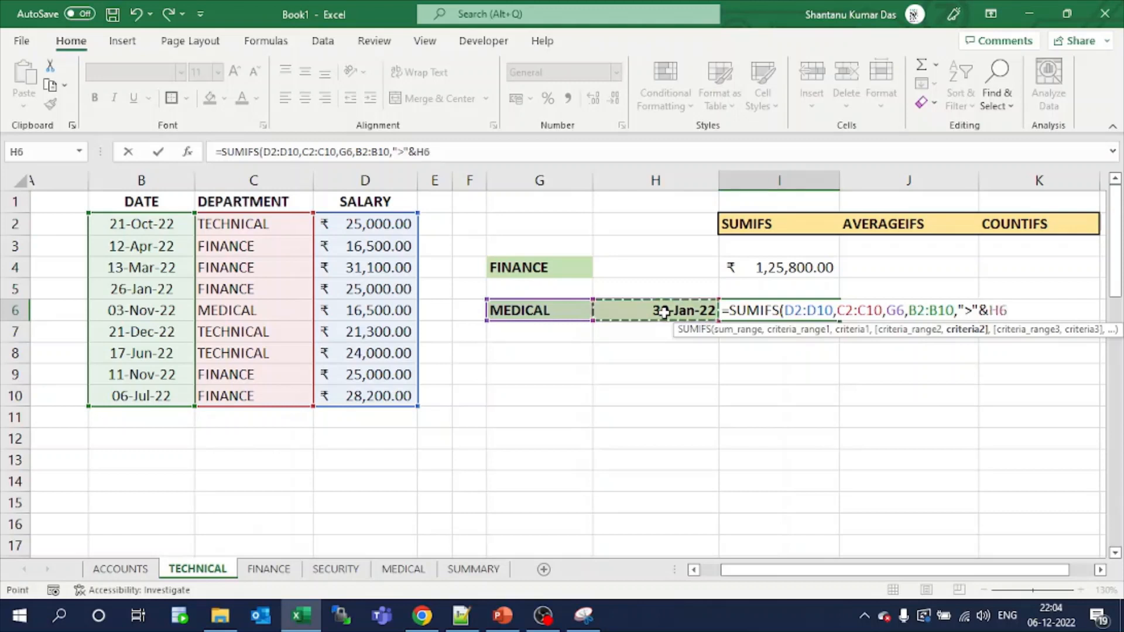
type(")")
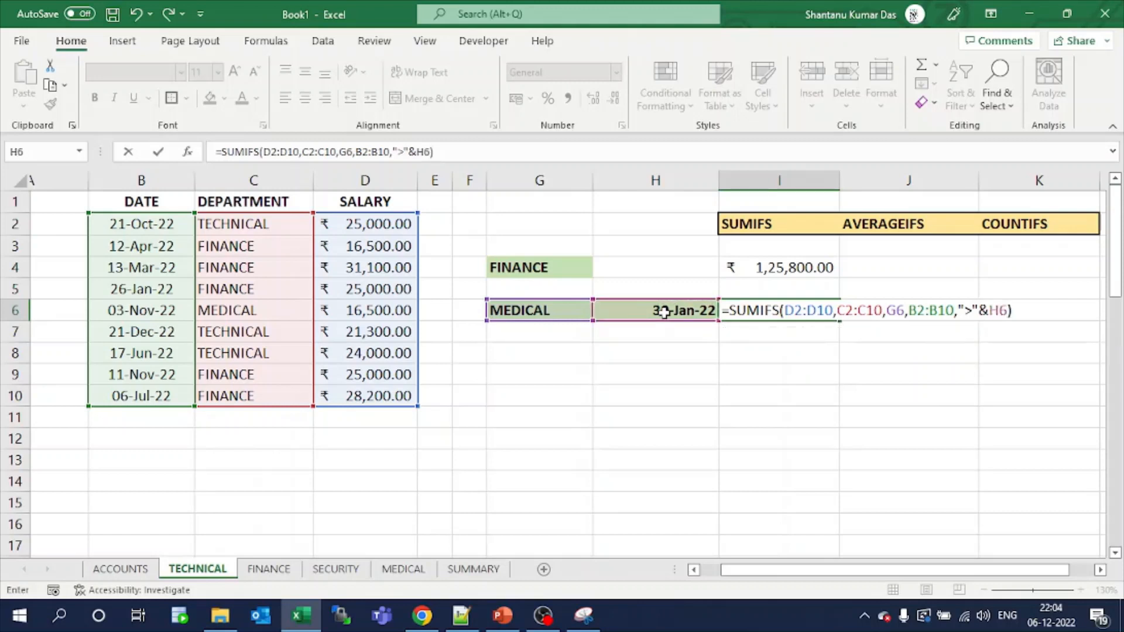
key("Return")
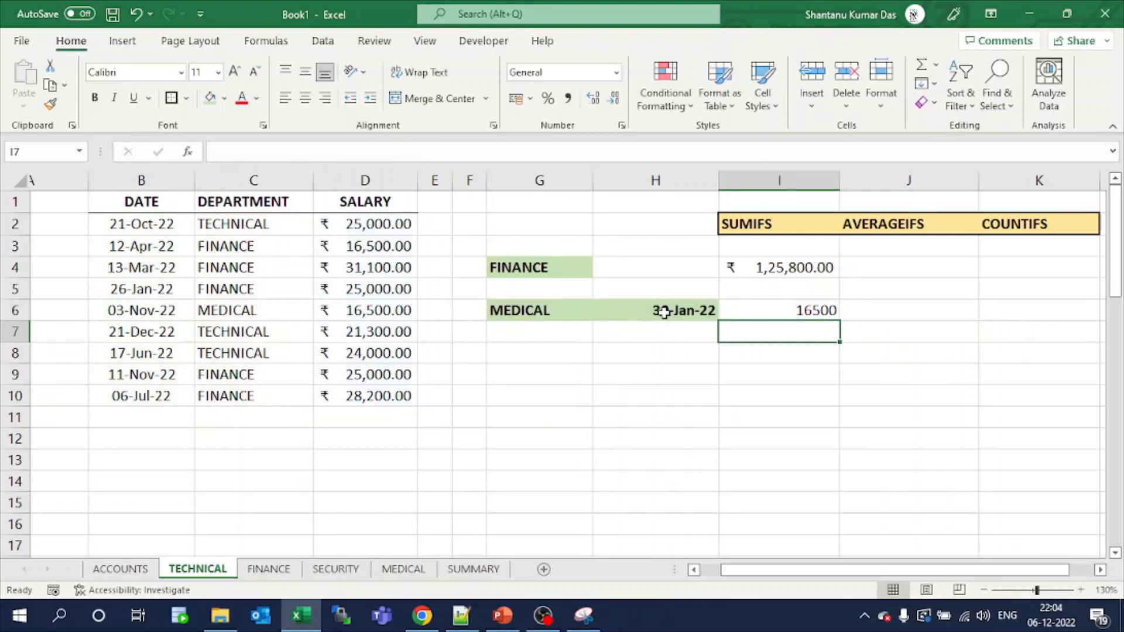
- Copy the accounting format of I4 onto the MEDICAL sum in I6
left_click(754, 270)
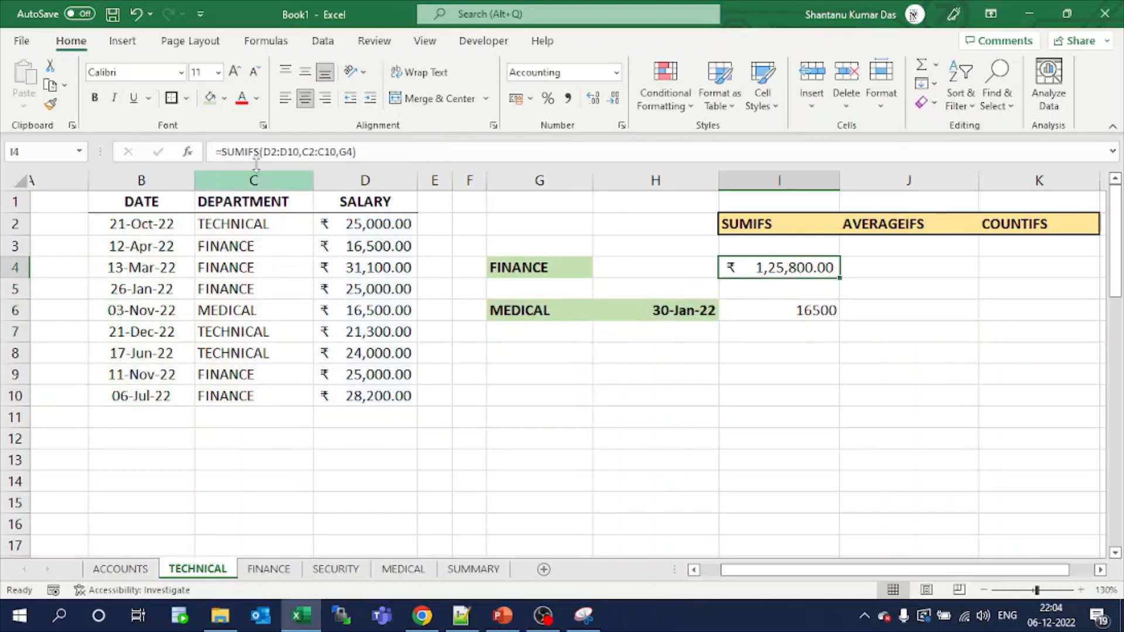
left_click(50, 105)
left_click(774, 311)
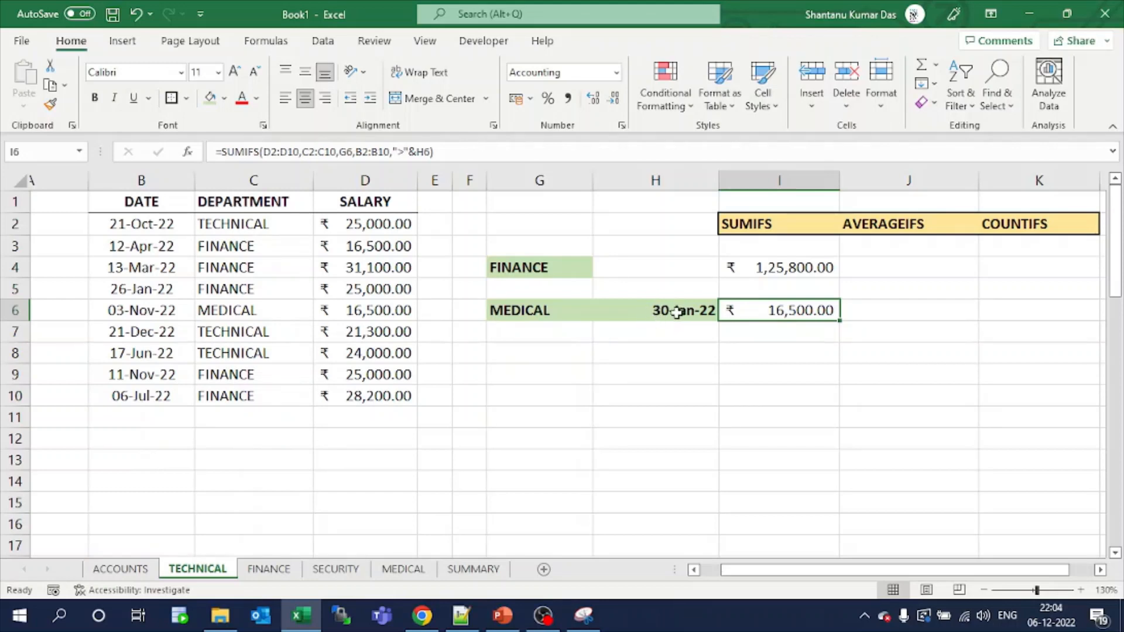
- Copy the formula text =SUMIFS(D2:D10,C2:C10,G4) from I4 into J4 with its references unchanged
left_click(805, 267)
left_click(366, 153)
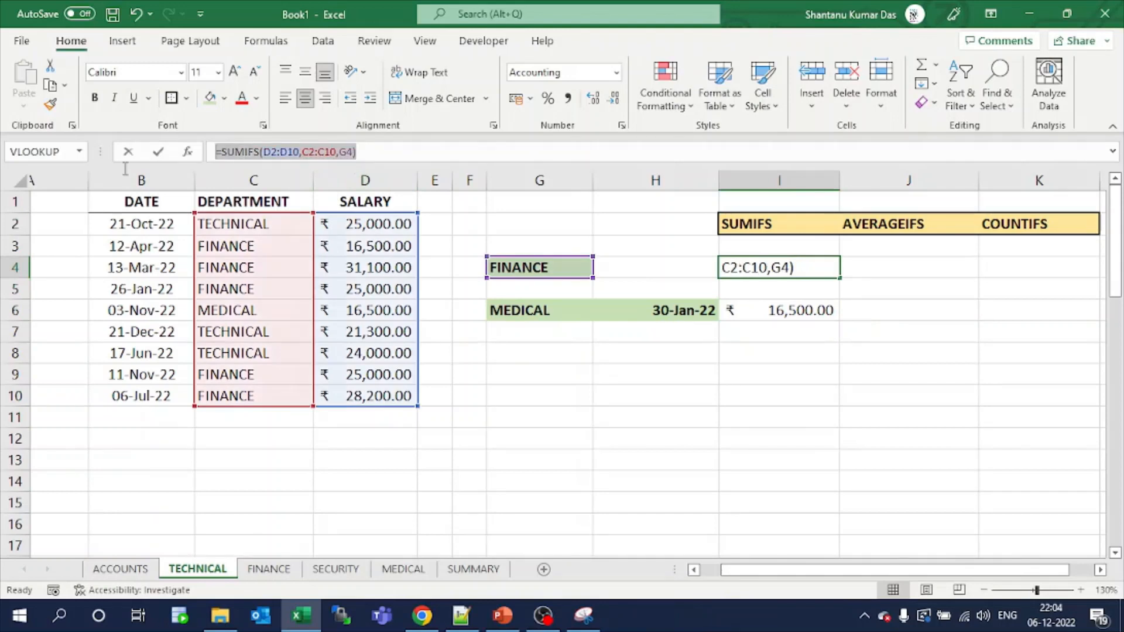
key("Escape")
left_click(878, 270)
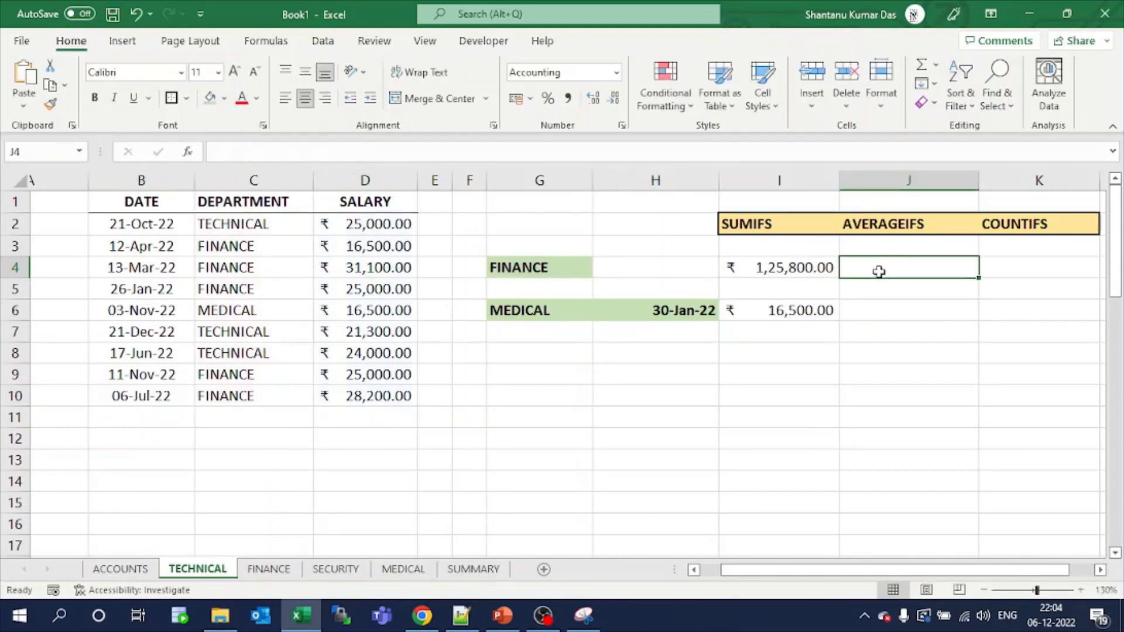
left_click(616, 155)
type("=SUMIFS(D2:D10,C2:C10,G4)")
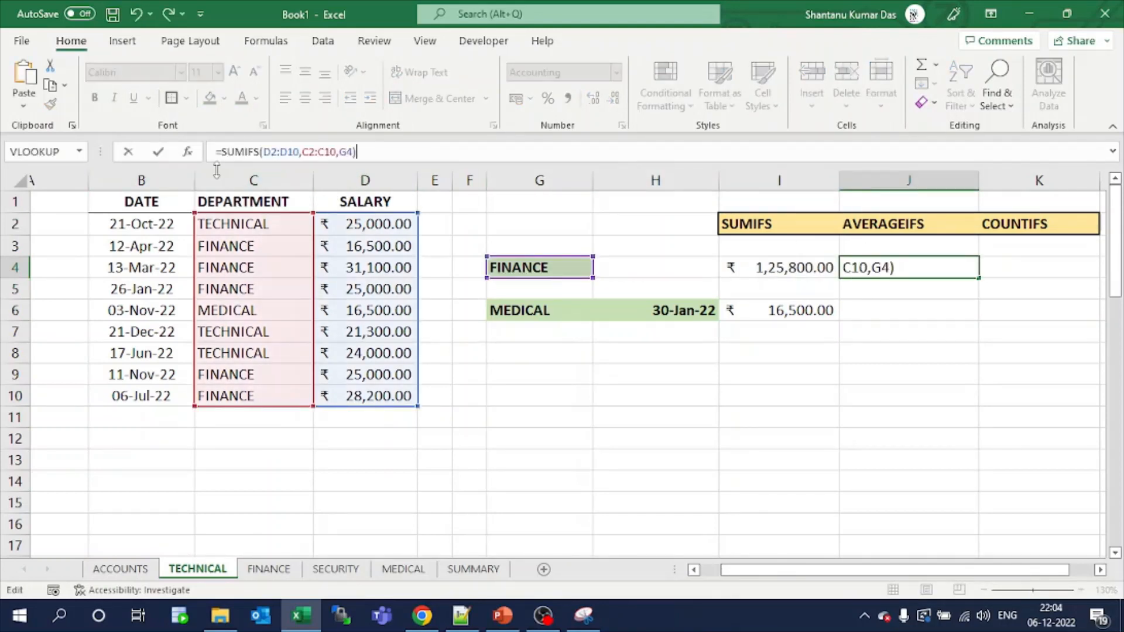
- Change the function in J4 to AVERAGEIFS to average the FINANCE salaries, =AVERAGEIFS(D2:D10,C2:C10,G4)
left_click(245, 154)
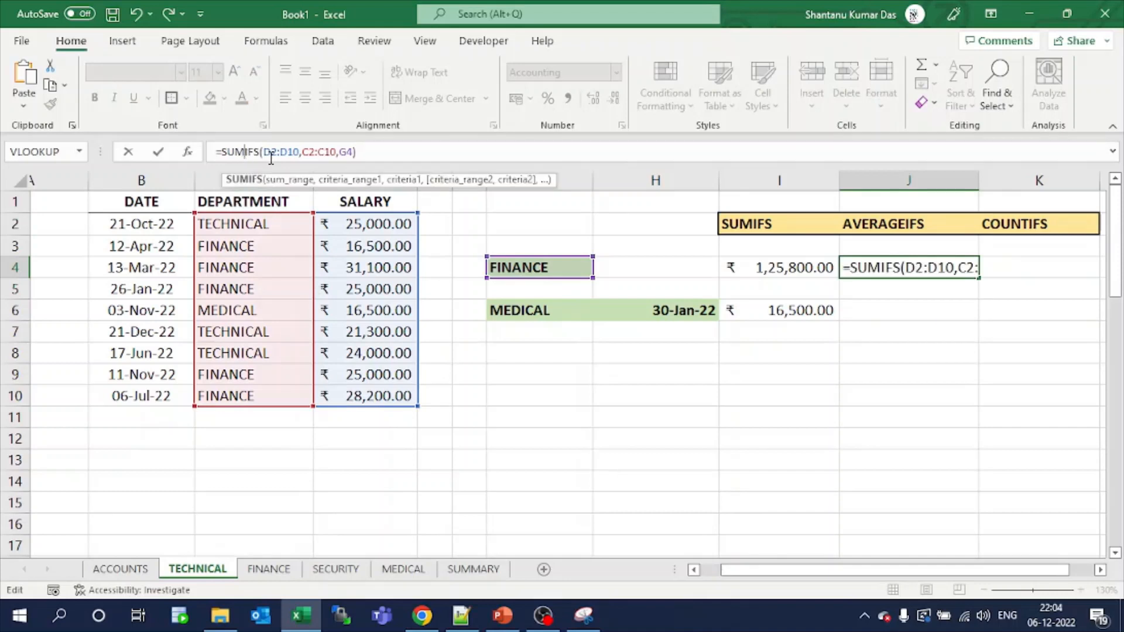
key("BackSpace")
key("BackSpace")
key("BackSpace")
type("AVE")
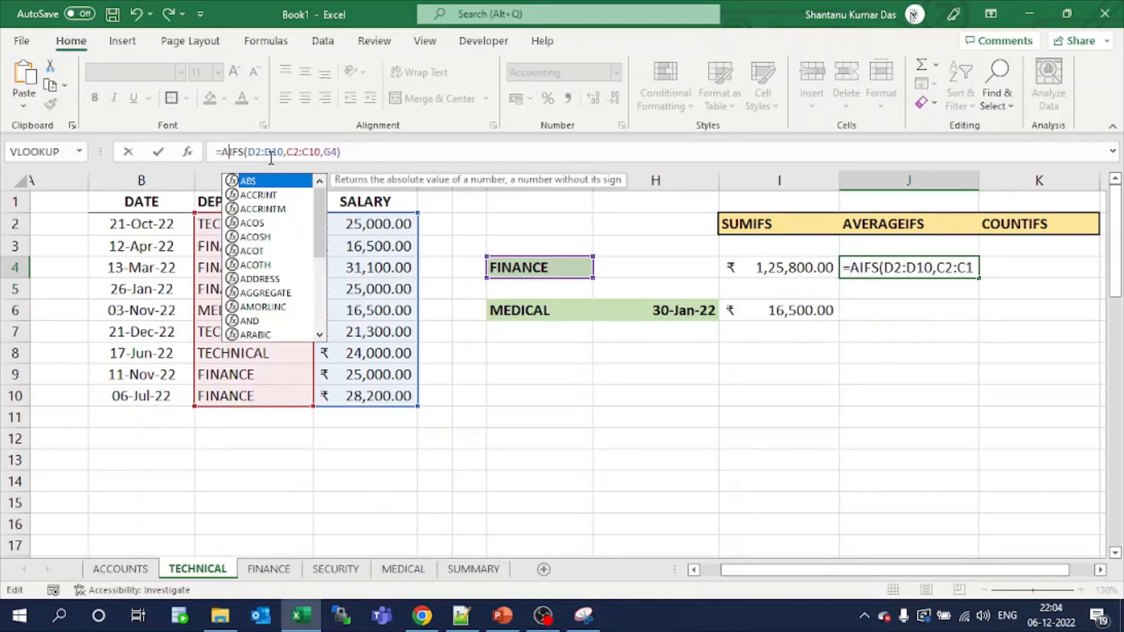
type("RAGE")
key("Return")
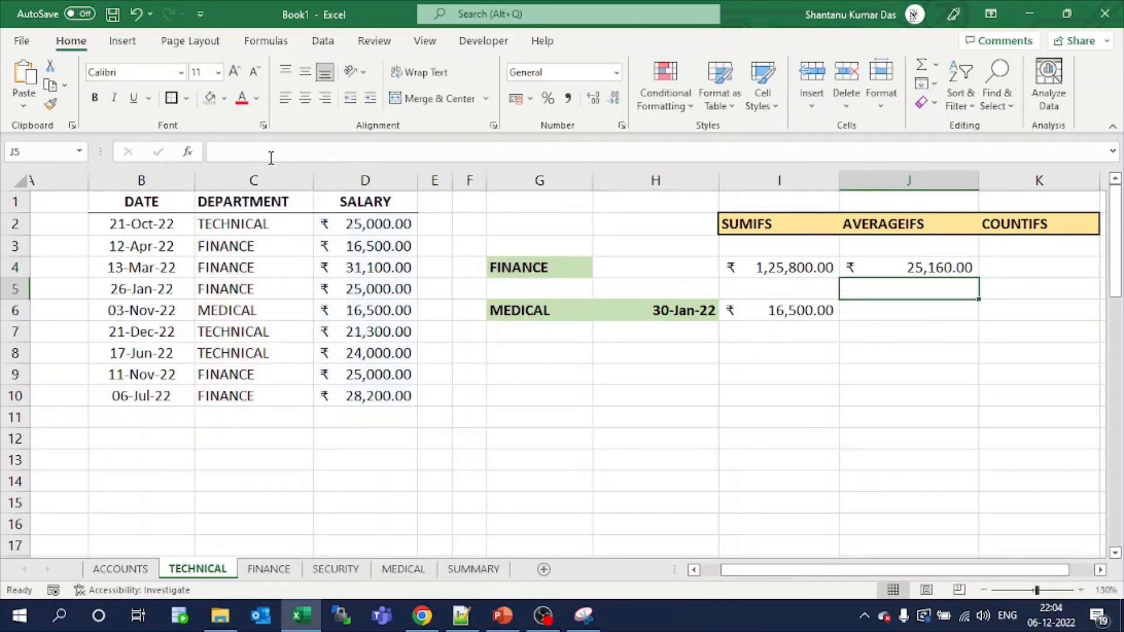
- Copy the formula text =SUMIFS(D2:D10,C2:C10,G6,B2:B10,">"&H6) from I6 into J6 with its references unchanged
left_click(762, 302)
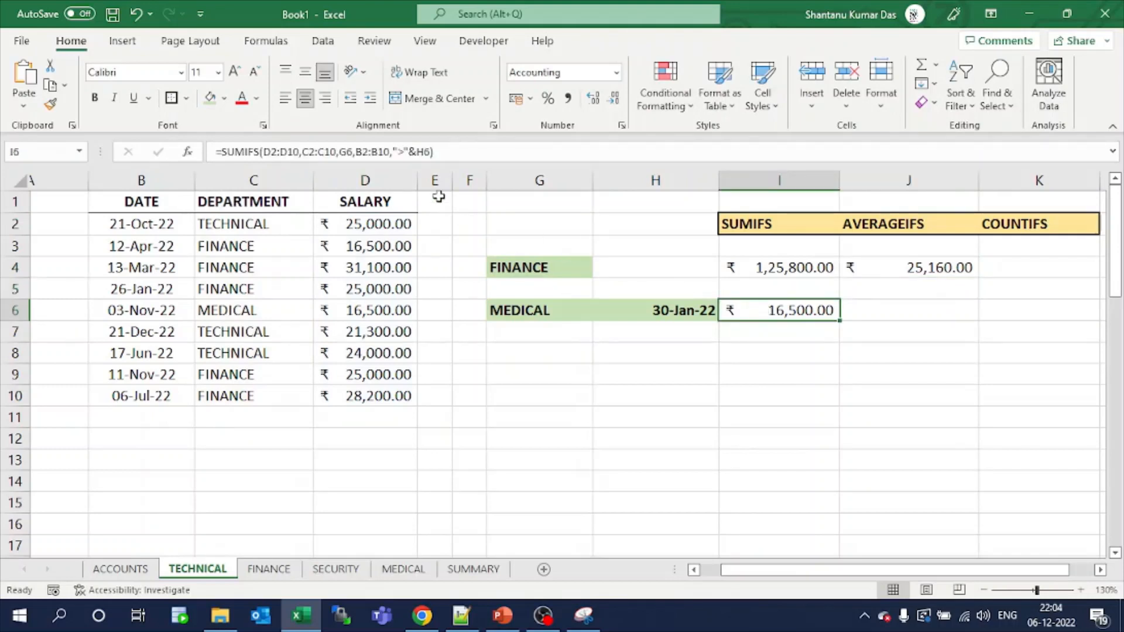
left_click(459, 155)
left_click_drag(459, 155, 199, 158)
key("ctrl+c")
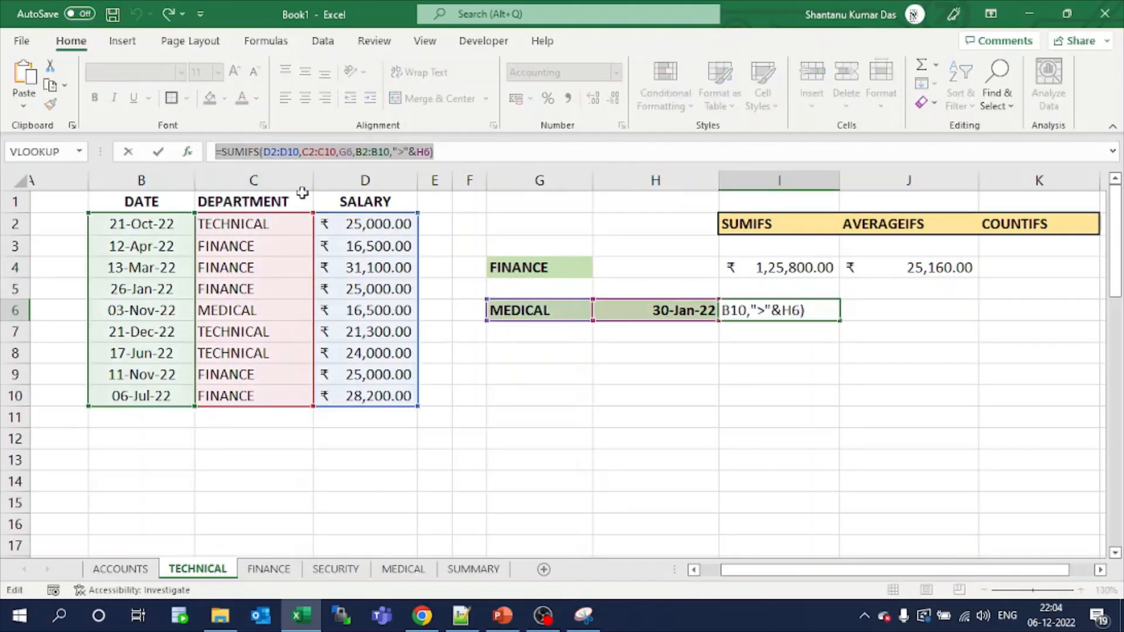
key("Escape")
left_click(883, 306)
left_click(537, 155)
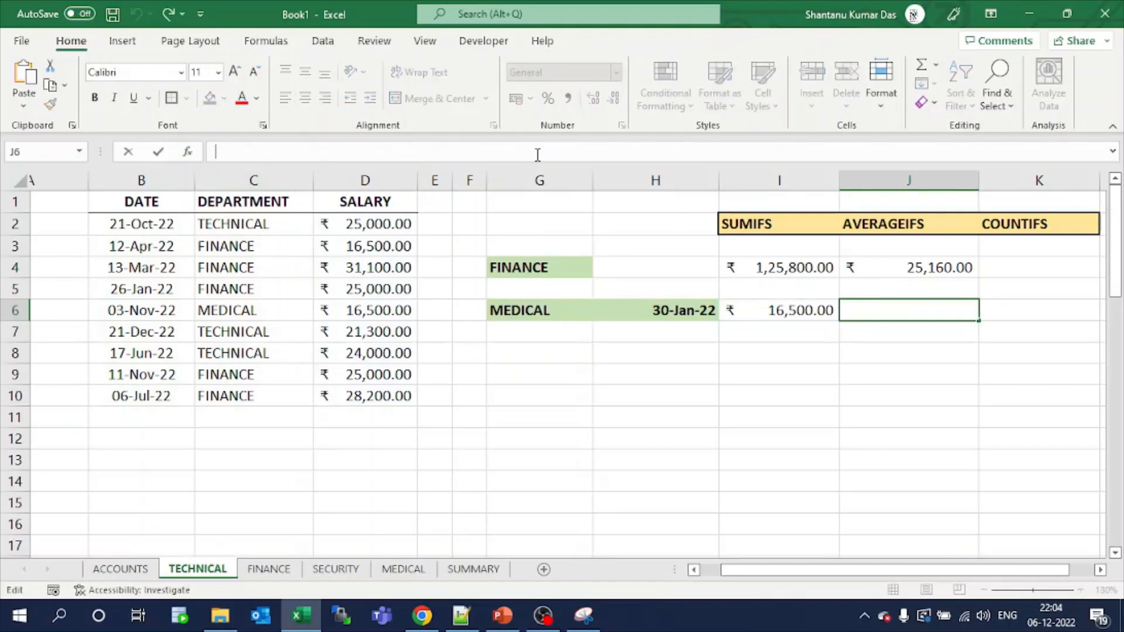
key("ctrl+v")
- Replace SUMIFS with AVERAGEIFS in the J6 formula to average MEDICAL salaries dated after H6
left_click(244, 151)
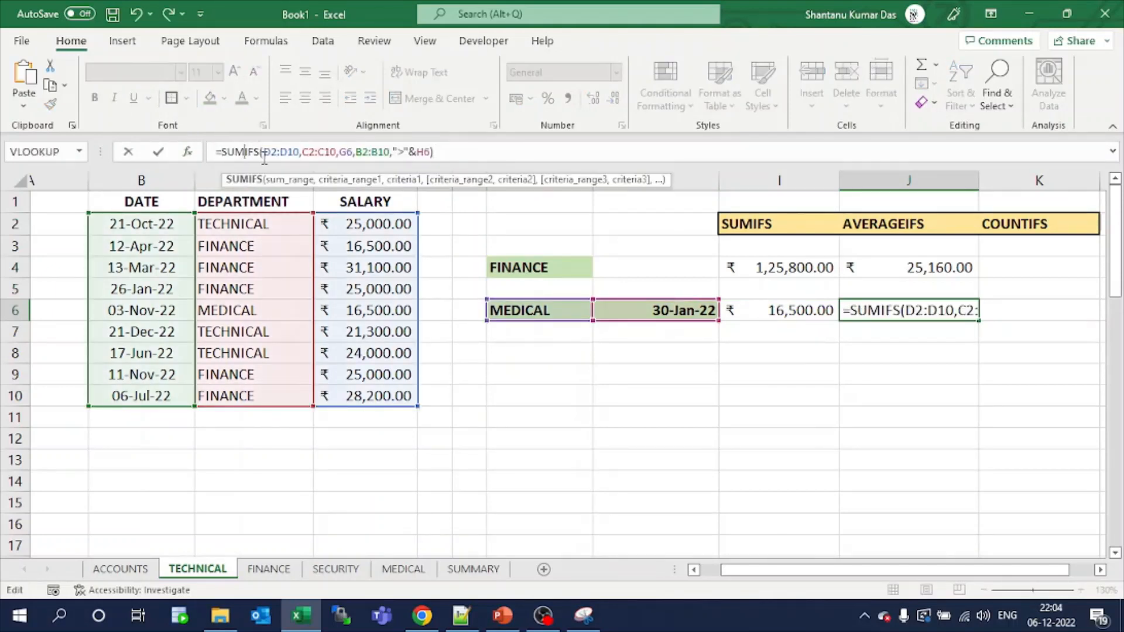
key("BackSpace")
key("BackSpace")
key("BackSpace")
type("AVERAG")
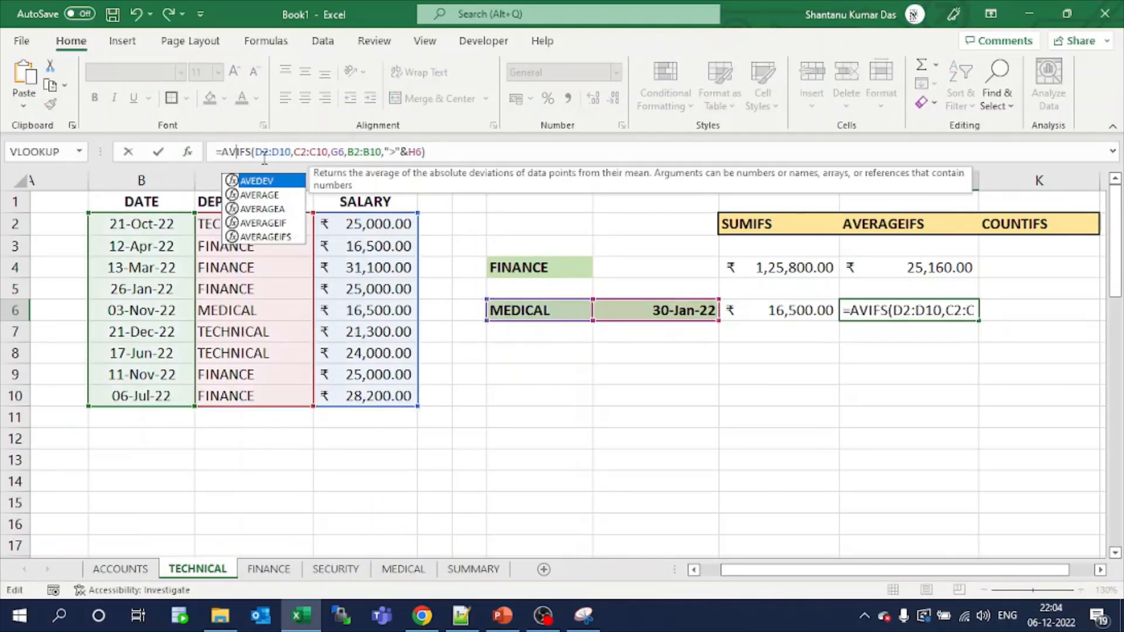
type("E")
key("Return")
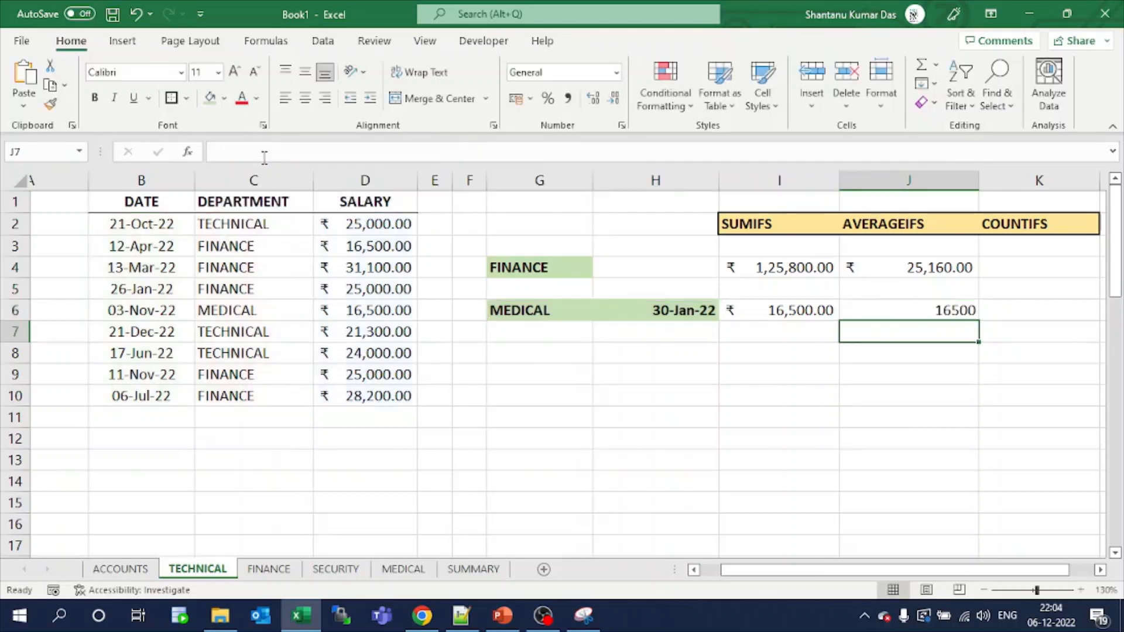
- Copy the accounting format of J4 onto the MEDICAL average in J6
left_click(866, 263)
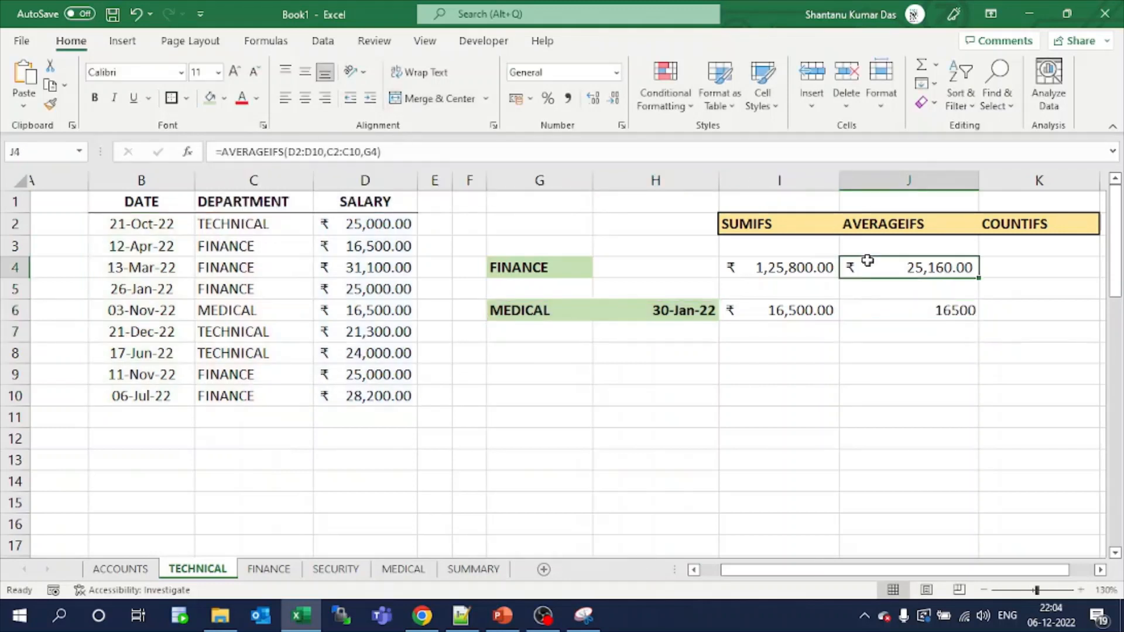
left_click(50, 104)
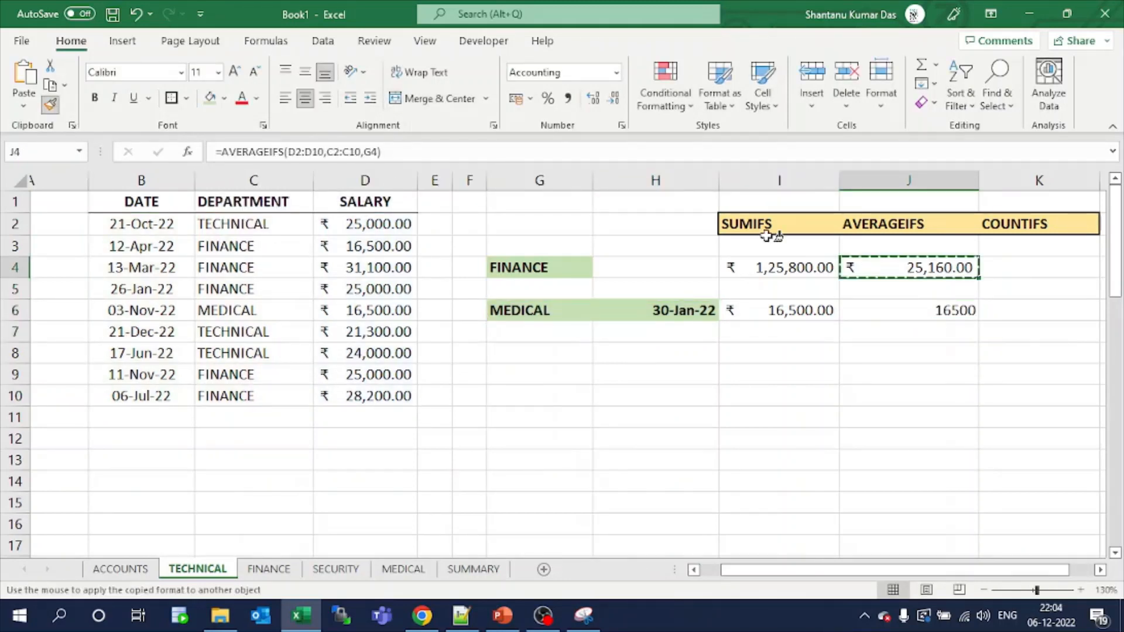
left_click(906, 308)
- Enter =COUNTIFS(C2:C10,G4) in K4 to count the FINANCE department entries
left_click(1024, 264)
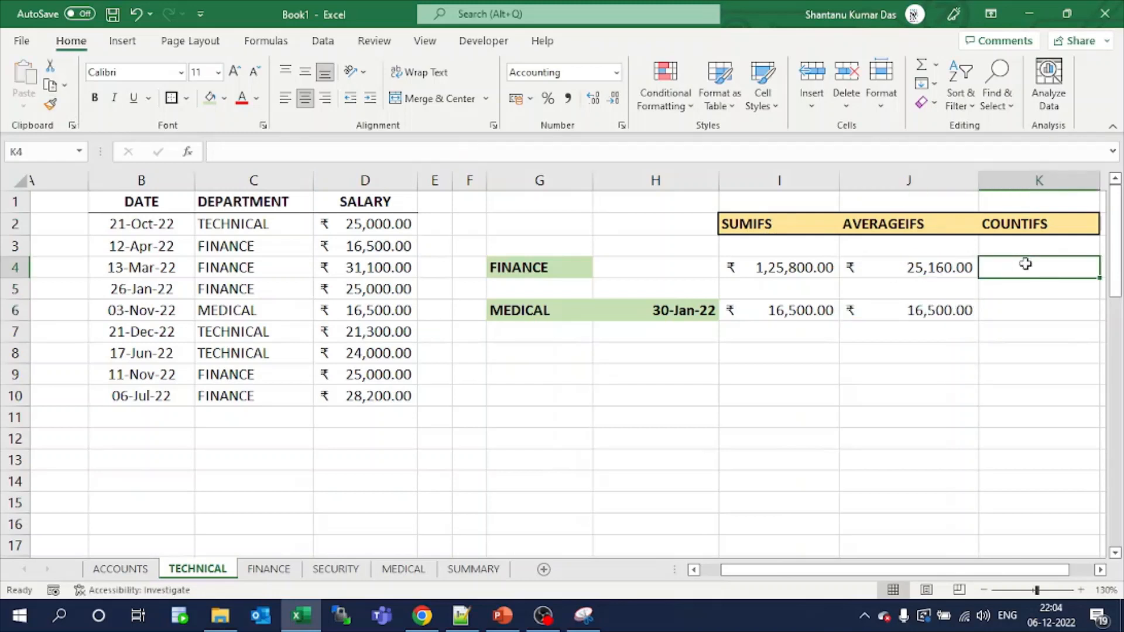
type("=")
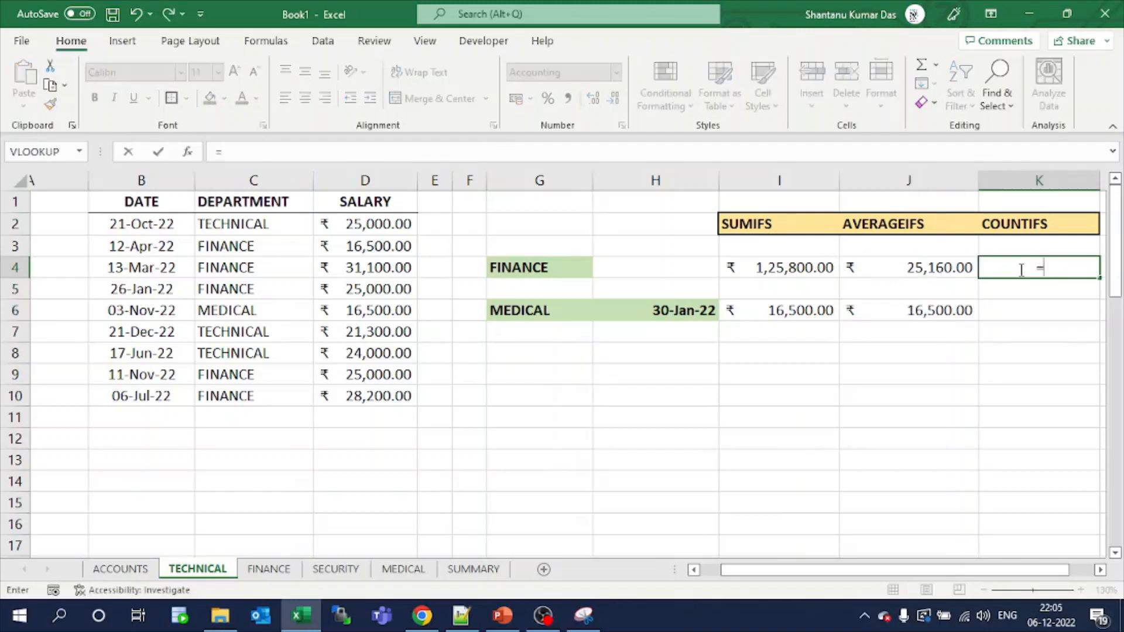
type("COUNTI")
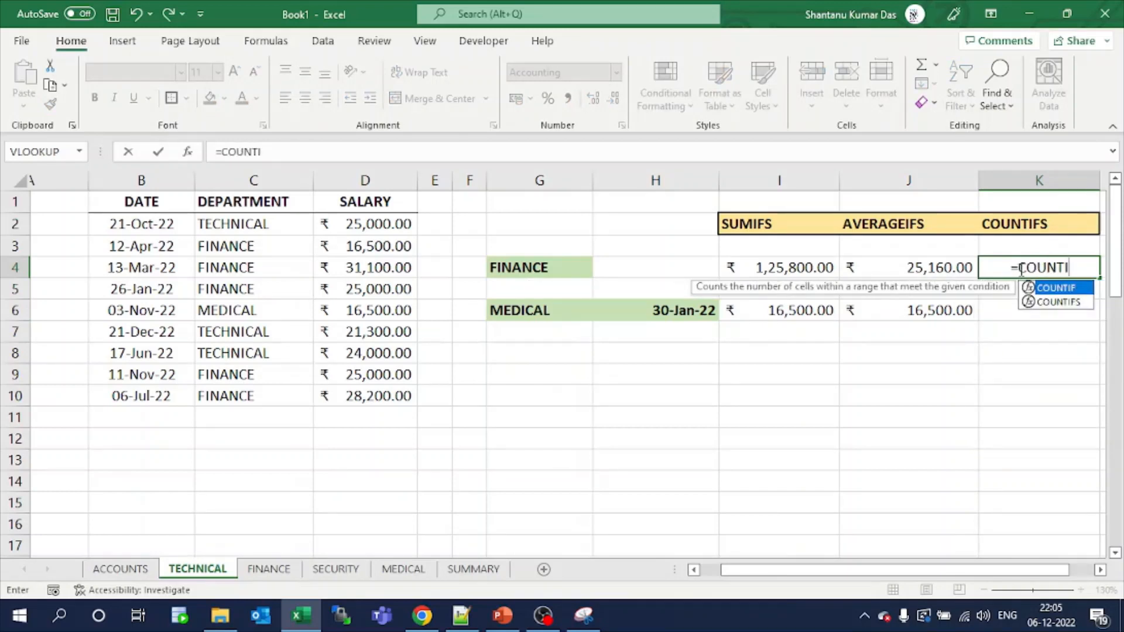
type("FS")
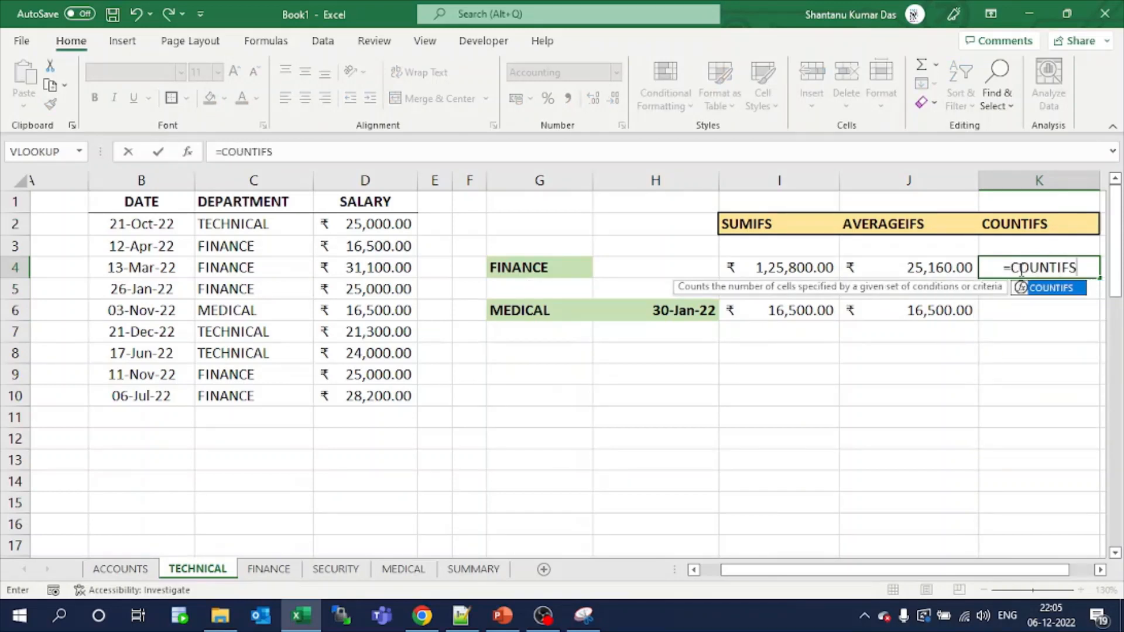
type("(")
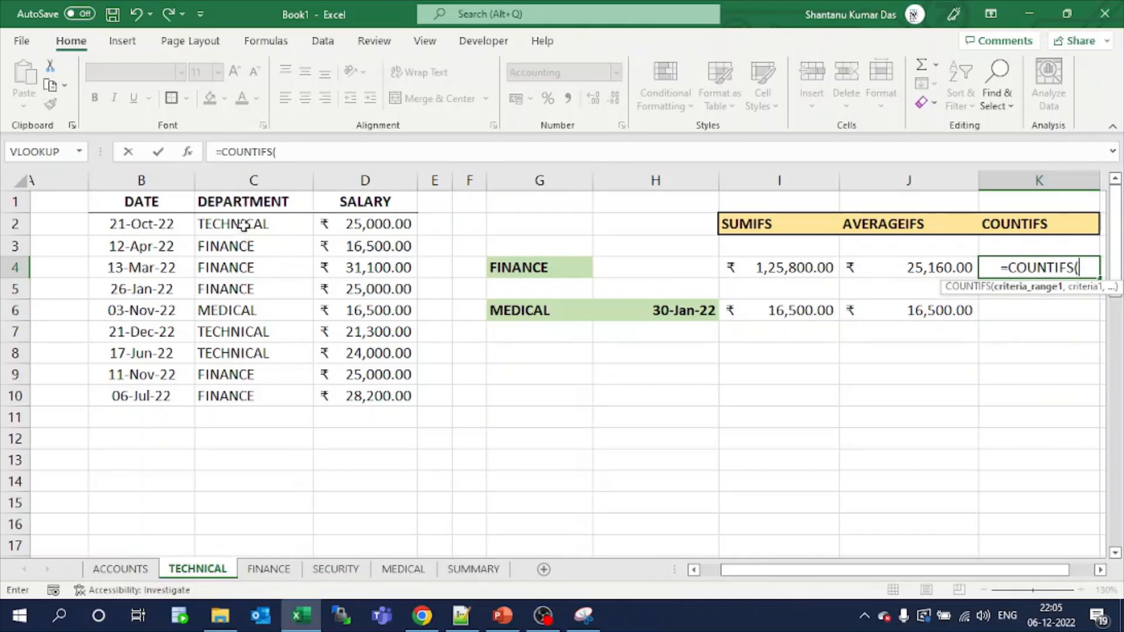
left_click_drag(243, 229, 271, 391)
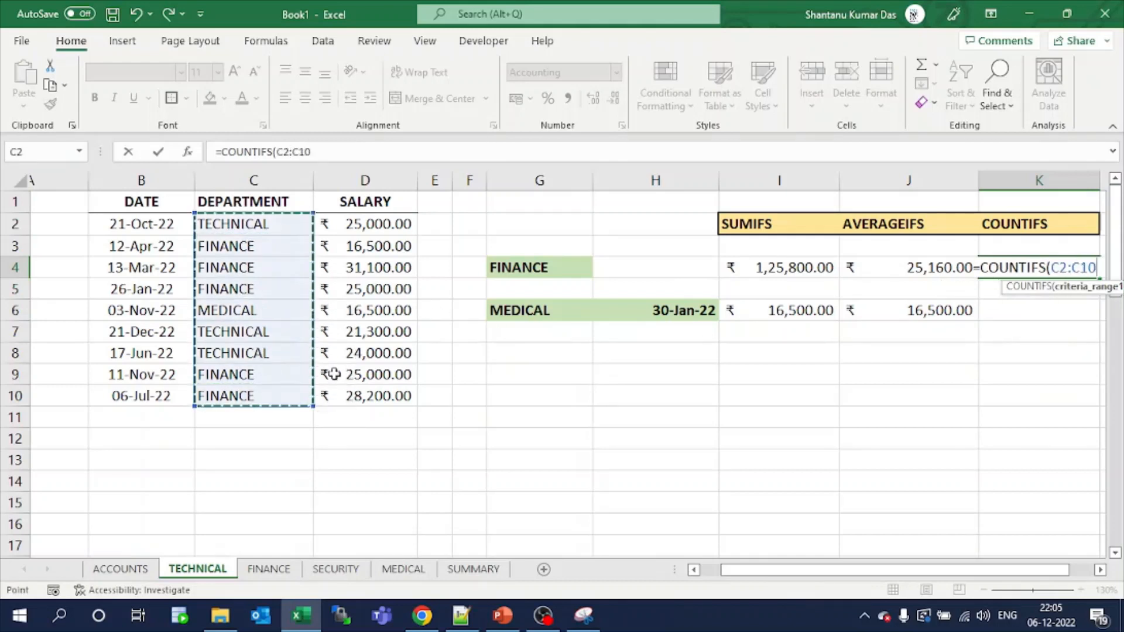
type(",")
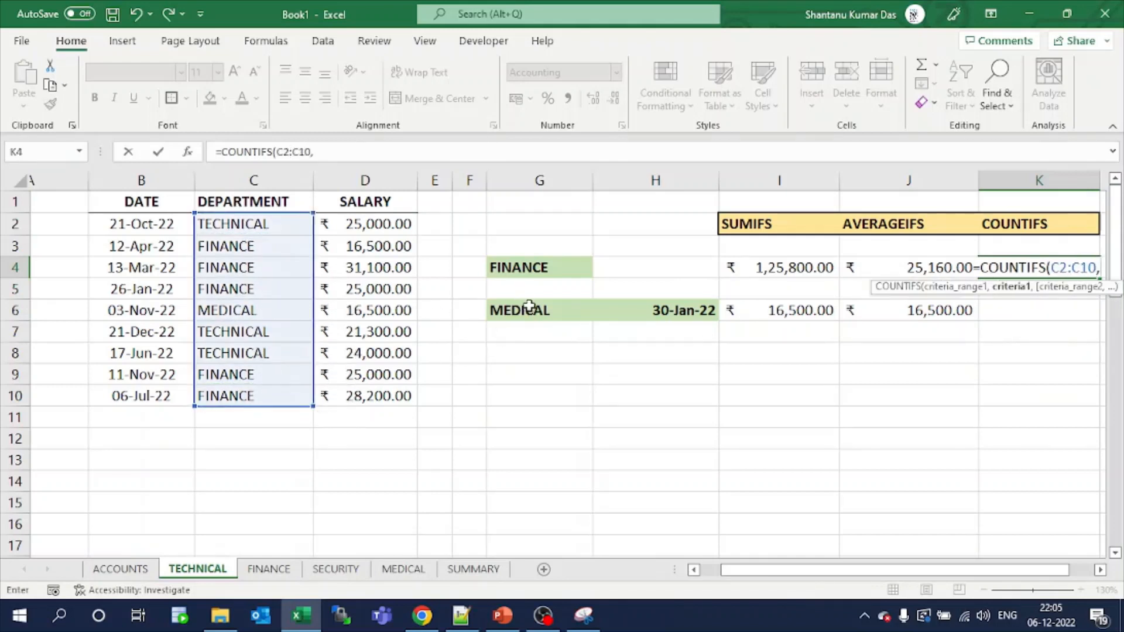
left_click(537, 268)
type(")")
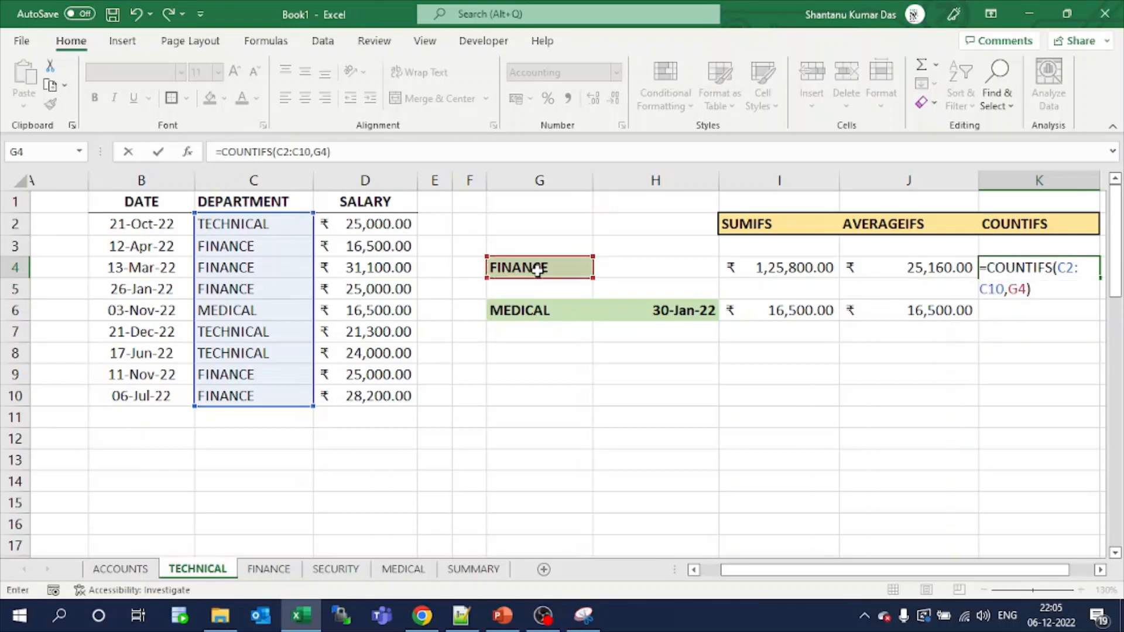
key("Return")
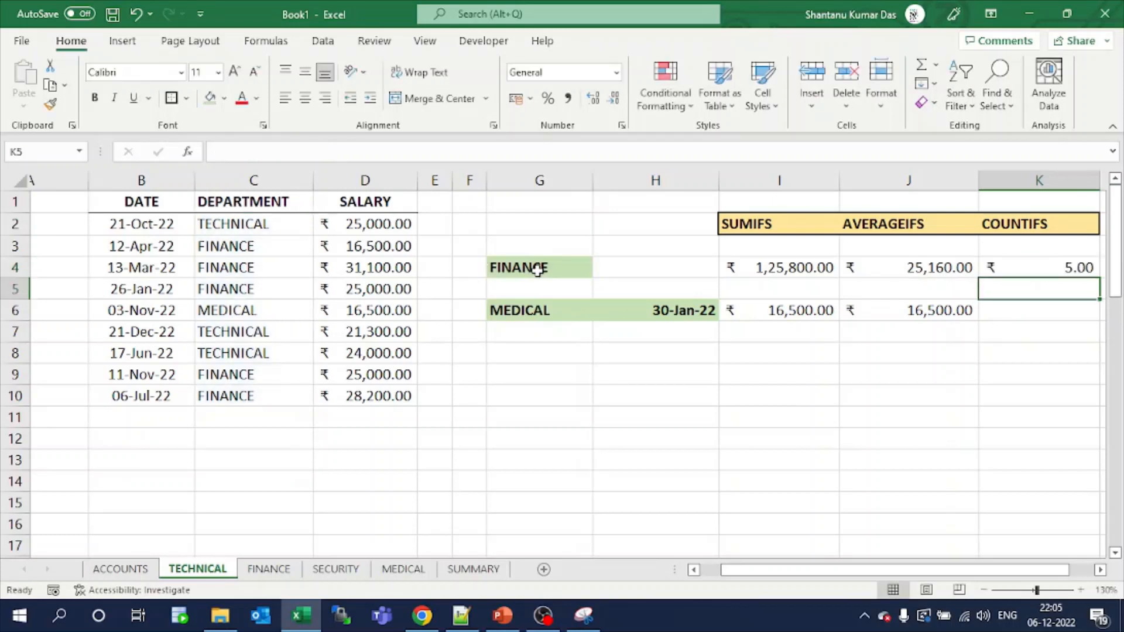
- Set the number format of K4 to General and select the FINANCE entries C3:C5 and C9:C10 to verify the count
left_click(1068, 266)
left_click(616, 73)
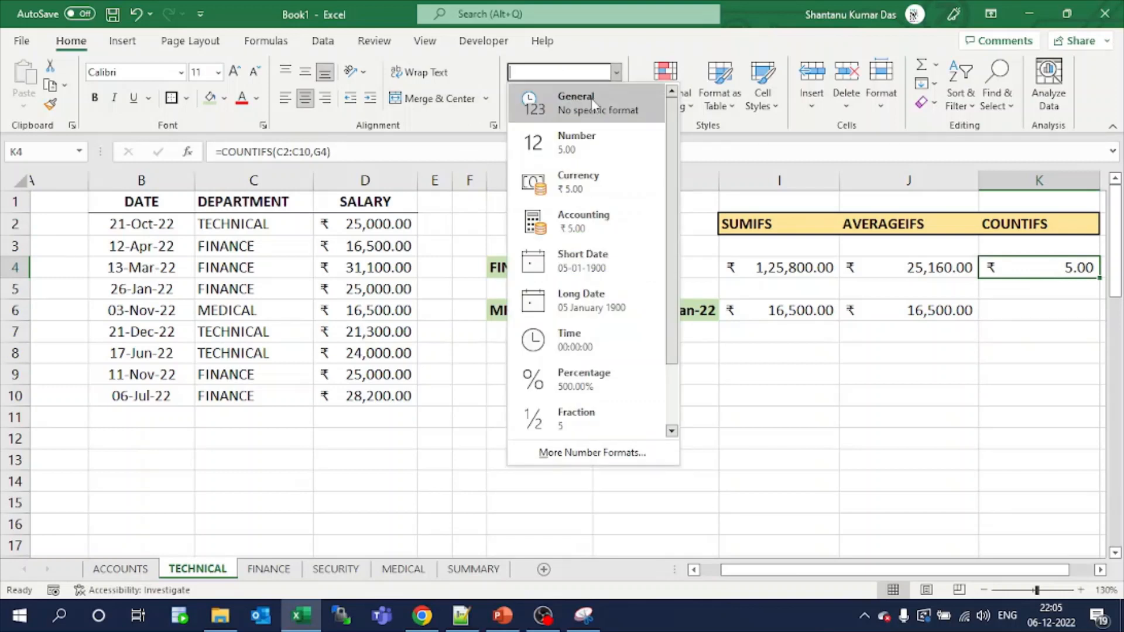
left_click(591, 98)
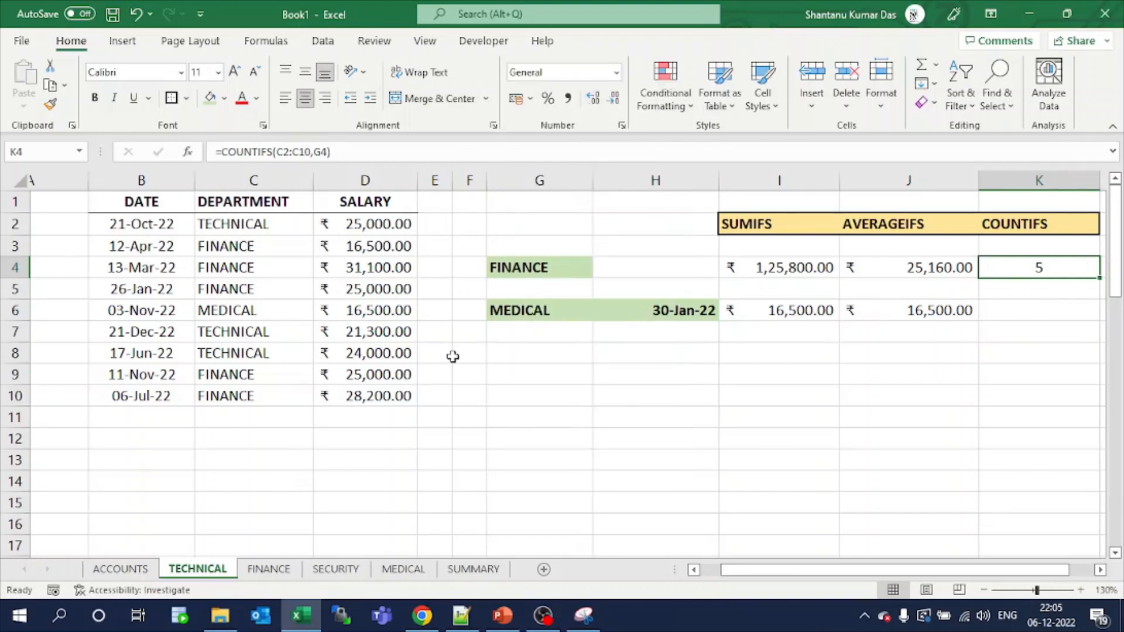
left_click_drag(202, 246, 216, 286)
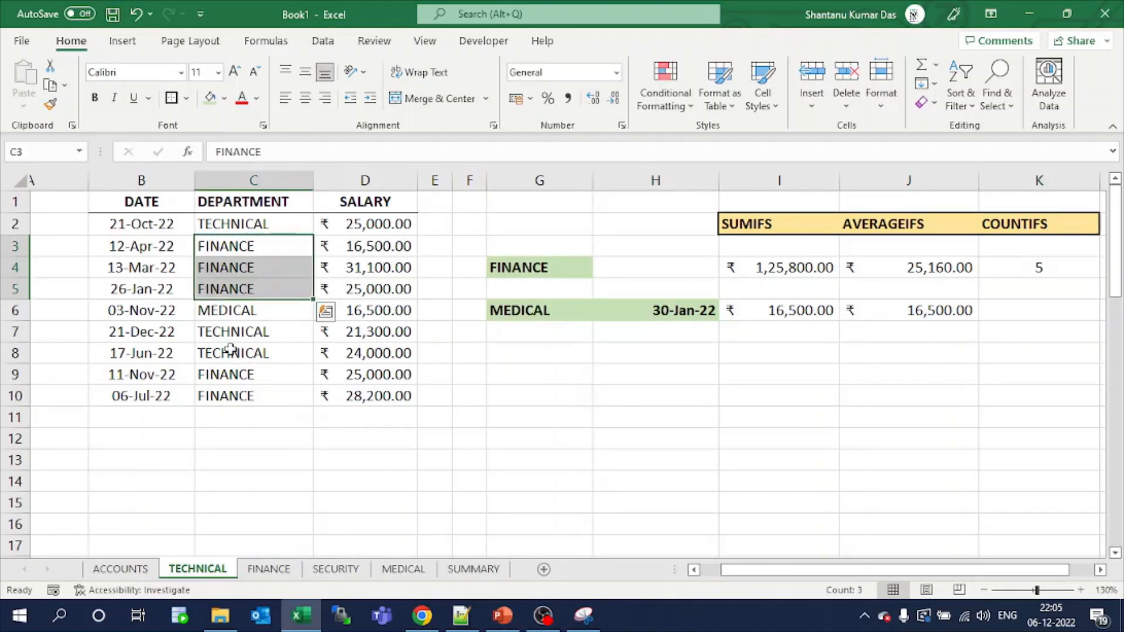
left_click_drag(231, 369, 231, 394, "ctrl")
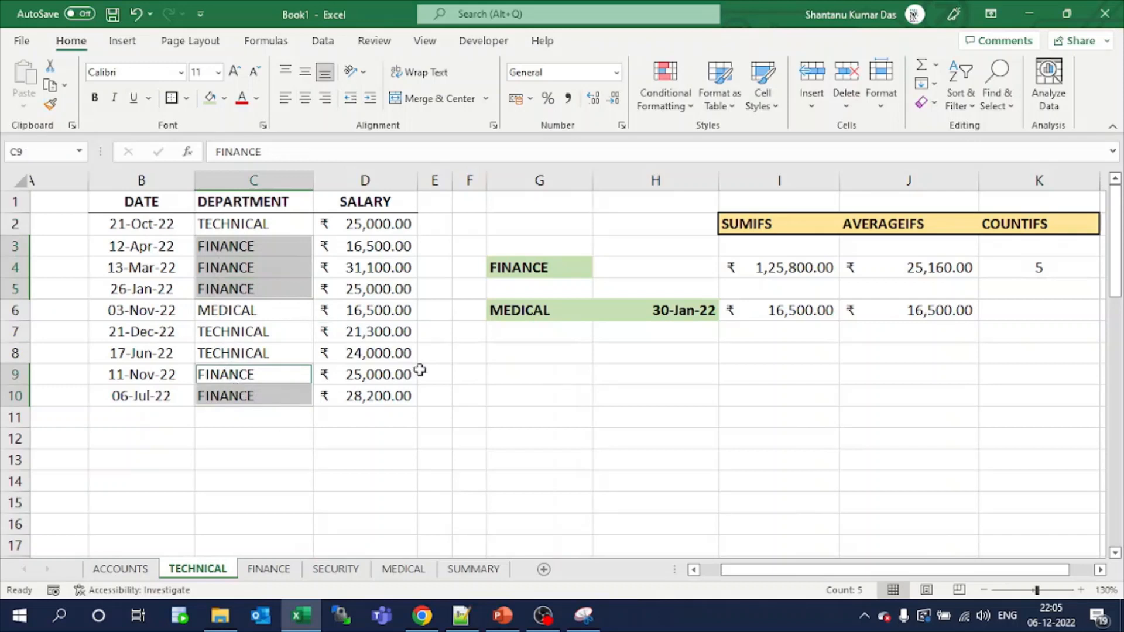
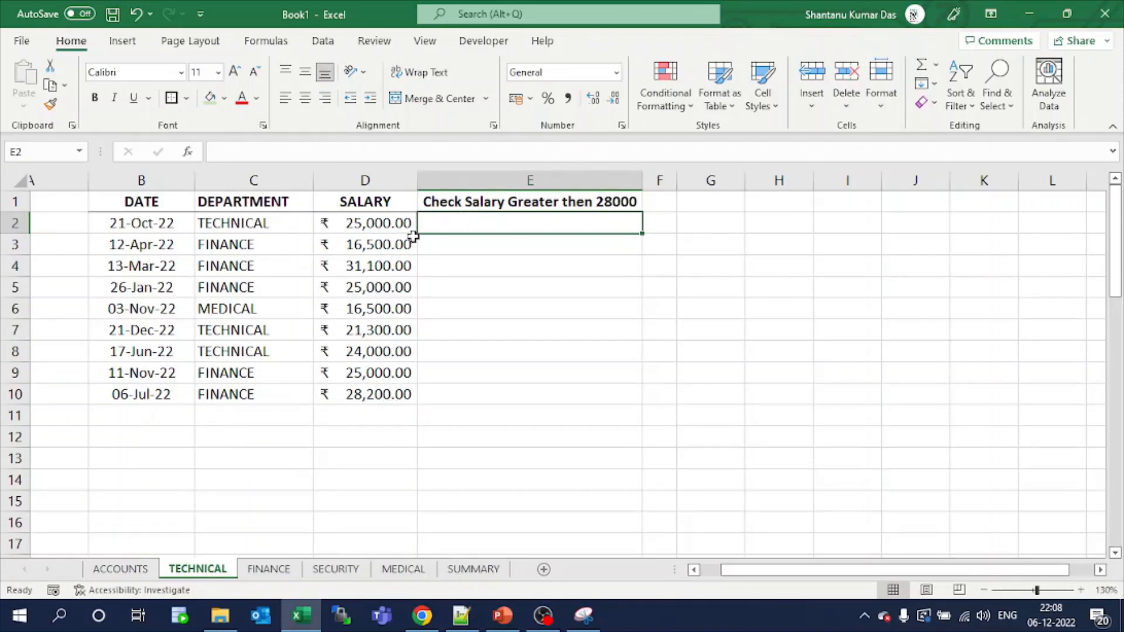
- Enter =IF(D2>28000,"Ok","") in E2 to flag a salary above 28000
type("=if(")
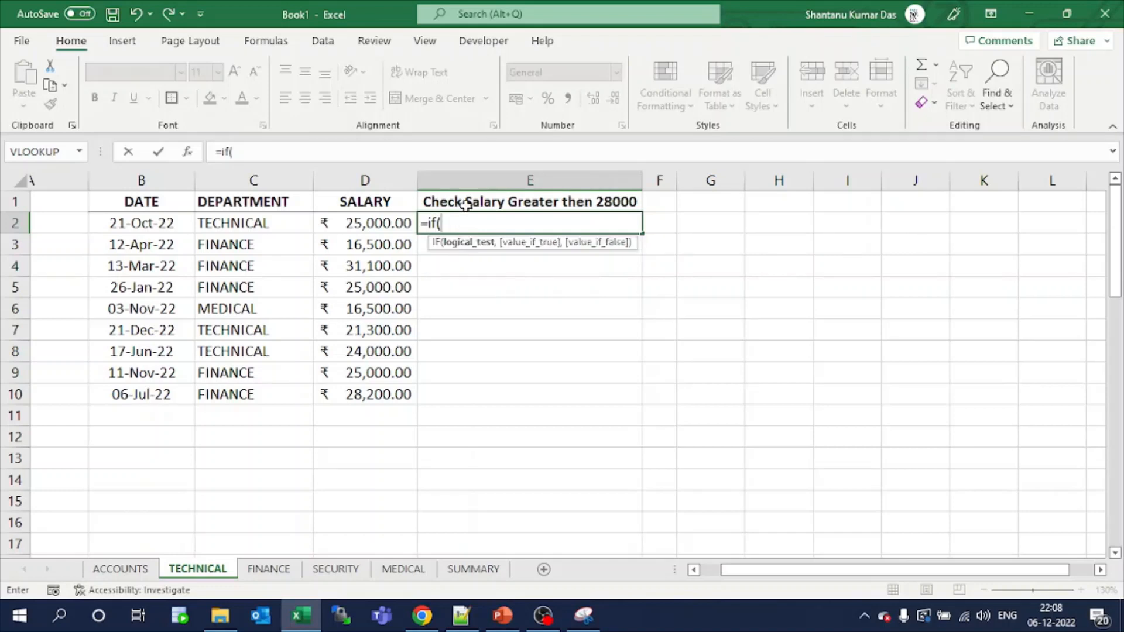
left_click(383, 223)
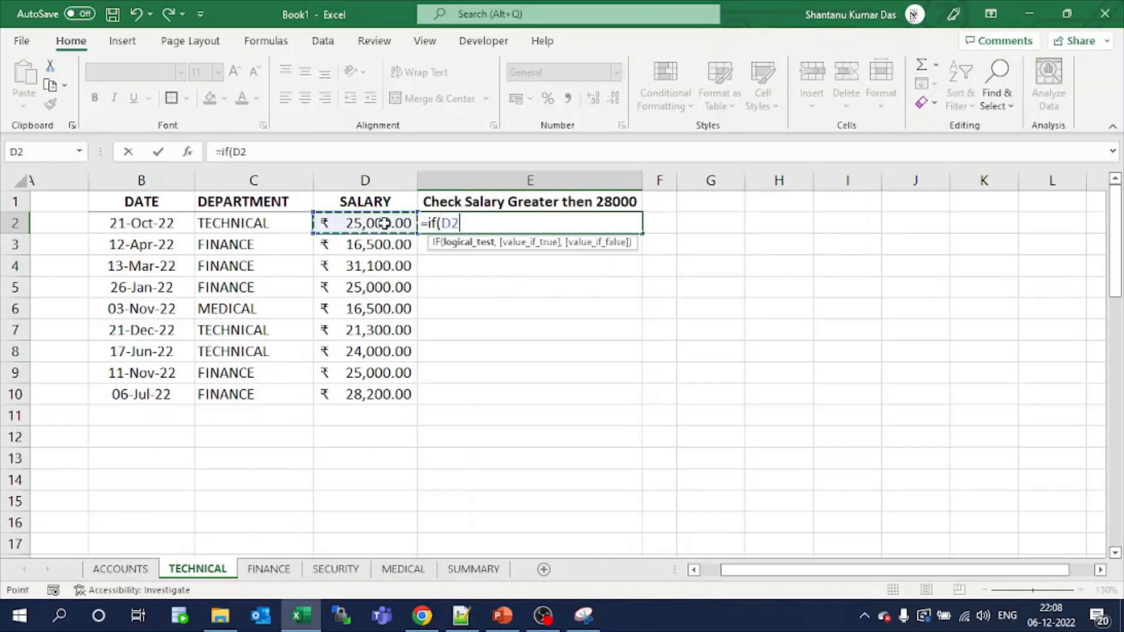
type(">28000")
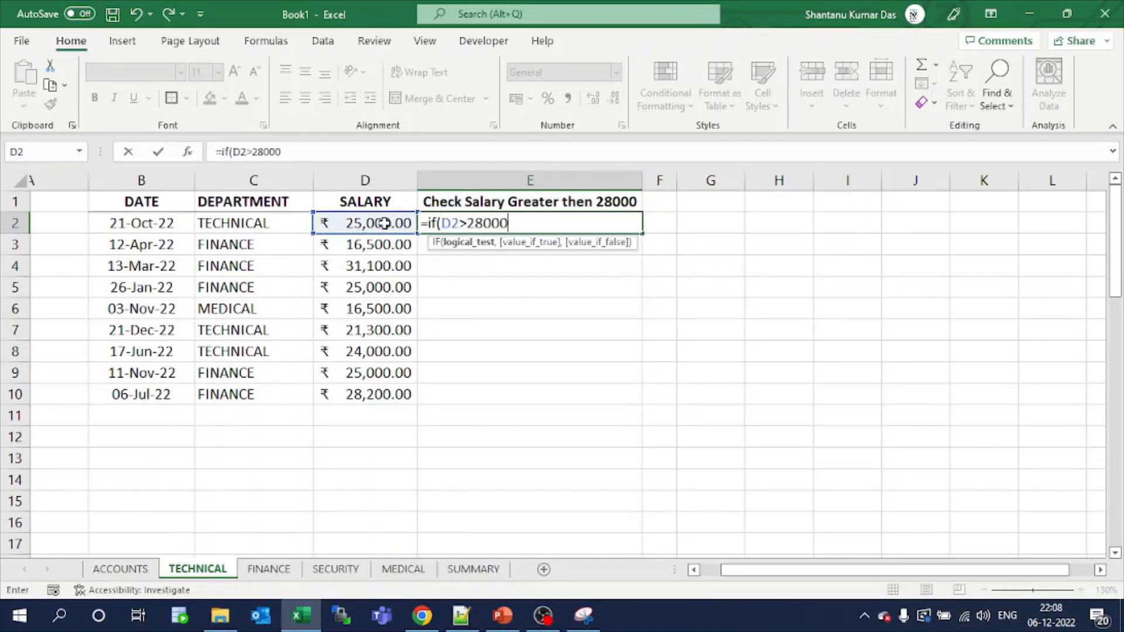
type(",")
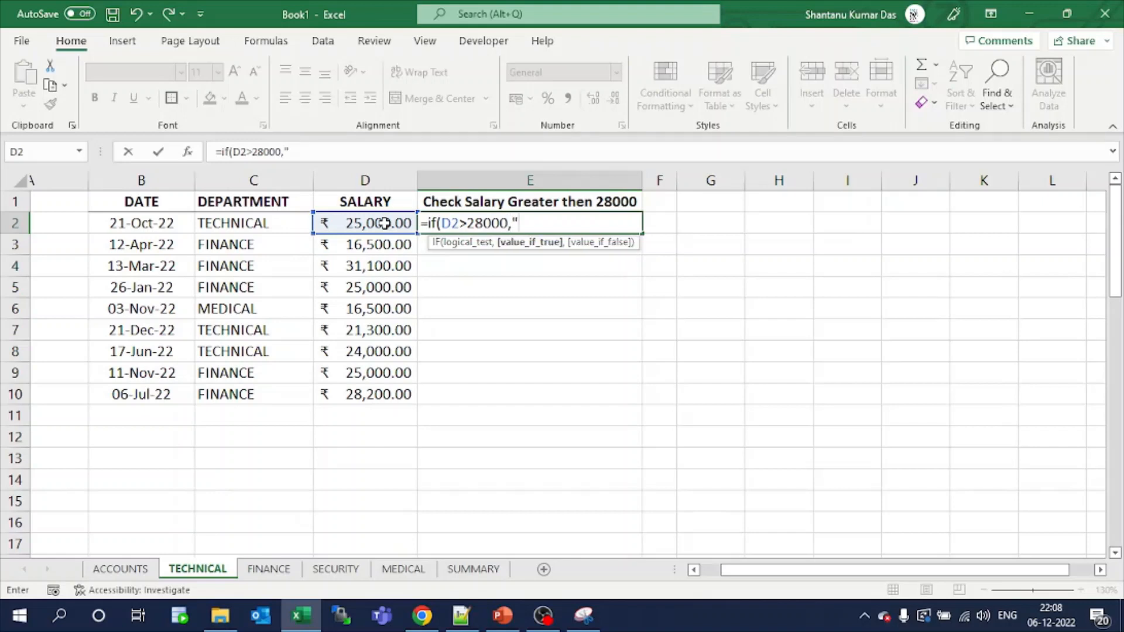
type("\"Ok\",")
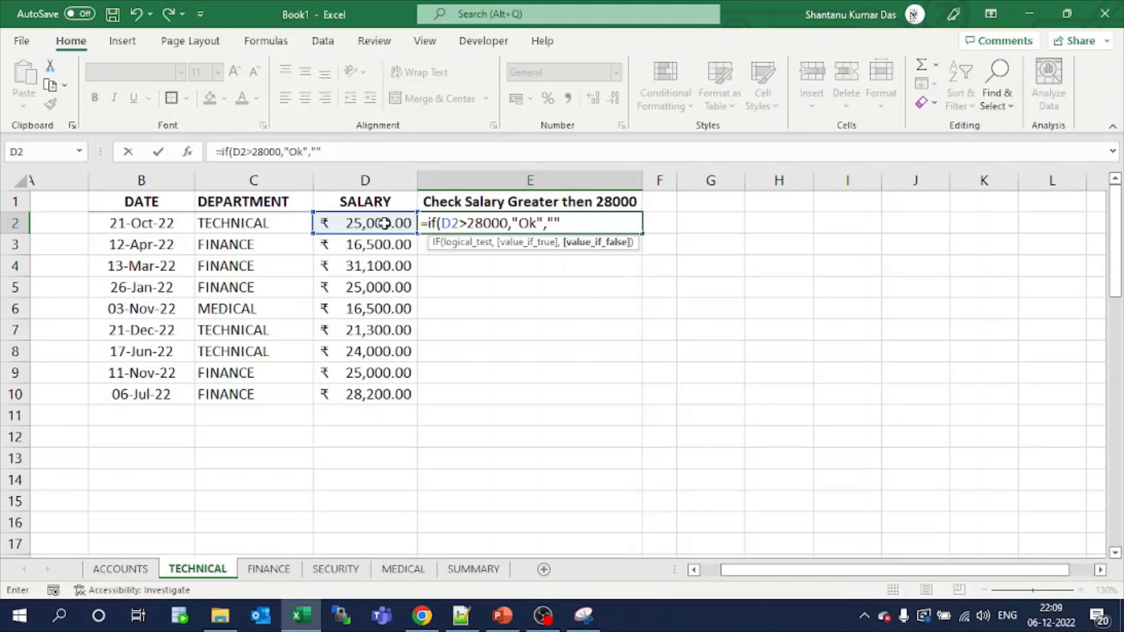
type("\"\")")
key("Return")
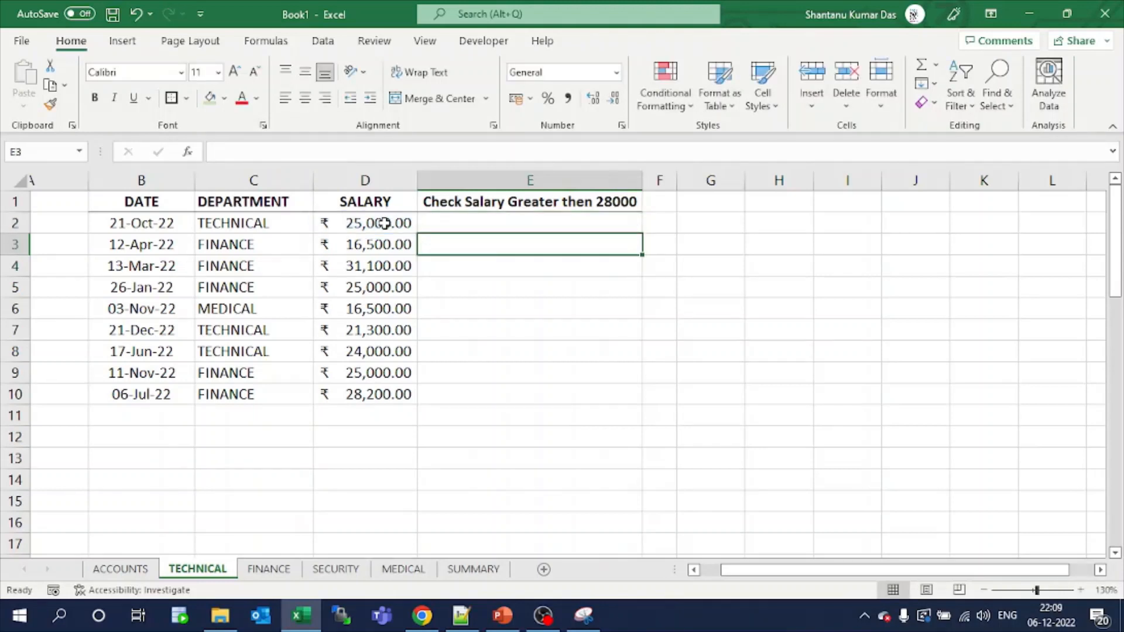
- Fill the E2 formula down to E10 and check the flagged rows against their salaries in D4 and D10
left_click(462, 223)
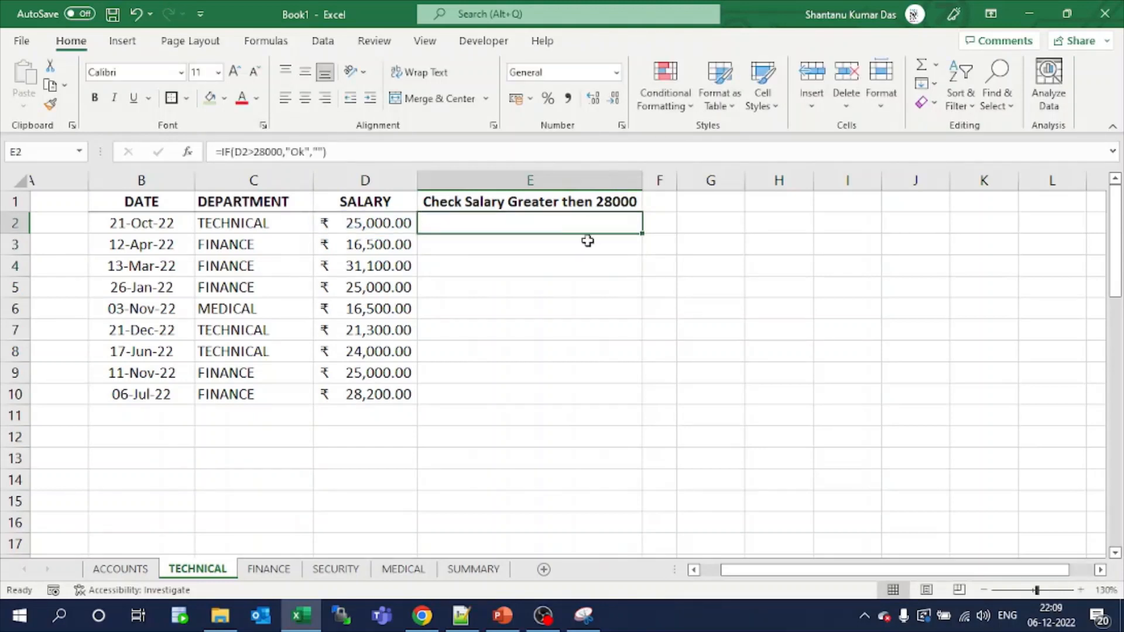
double_click(638, 233)
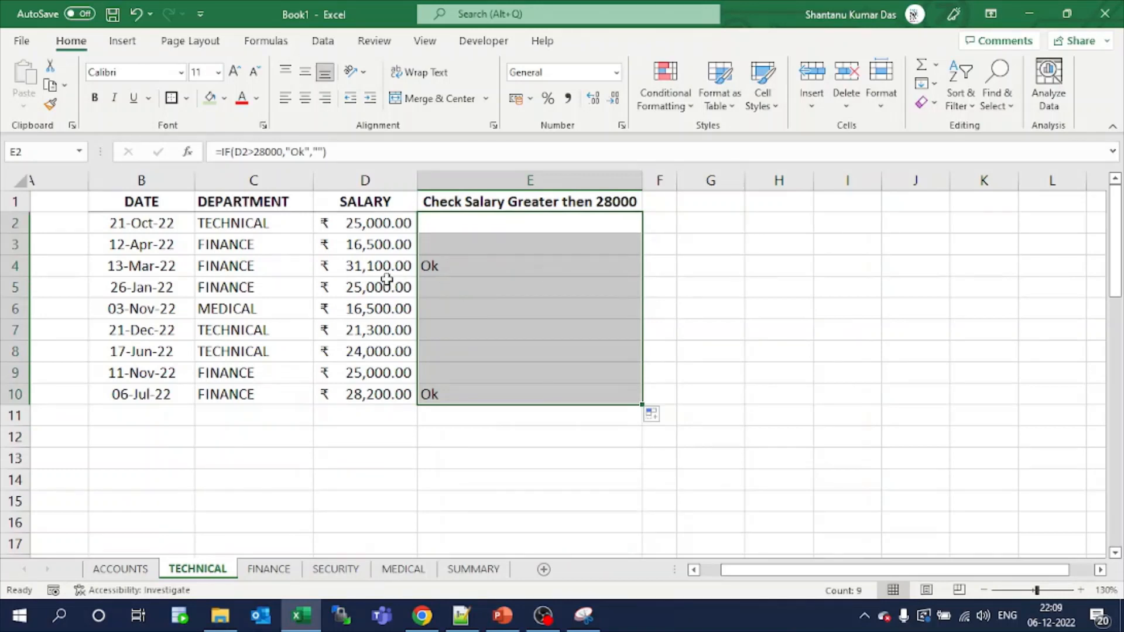
left_click(366, 268)
left_click(369, 389)
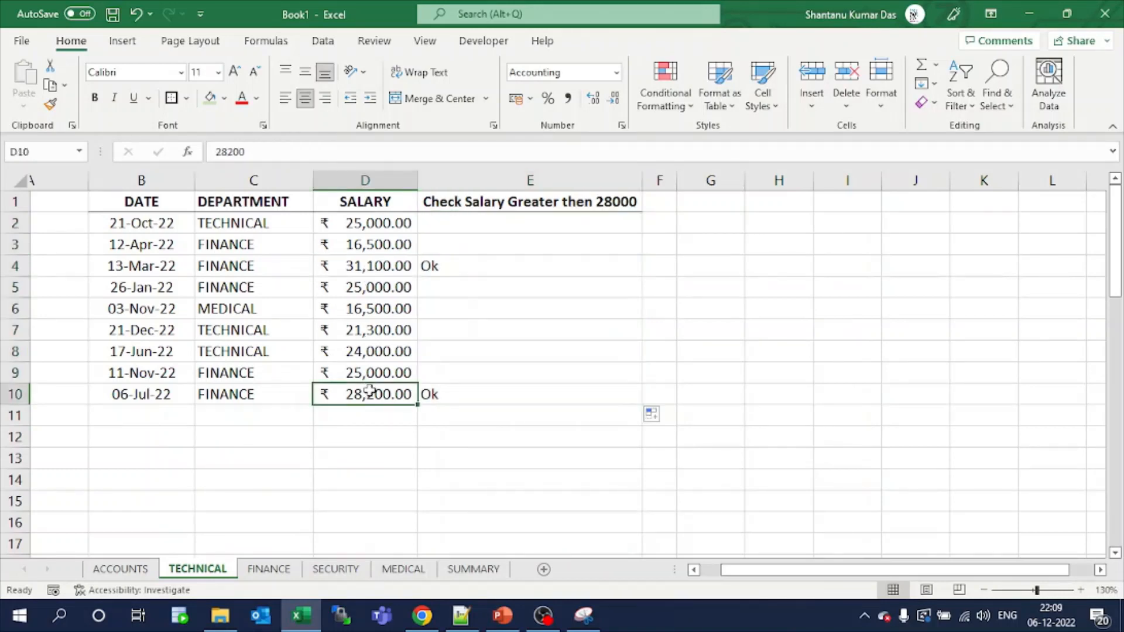
left_click(429, 270)
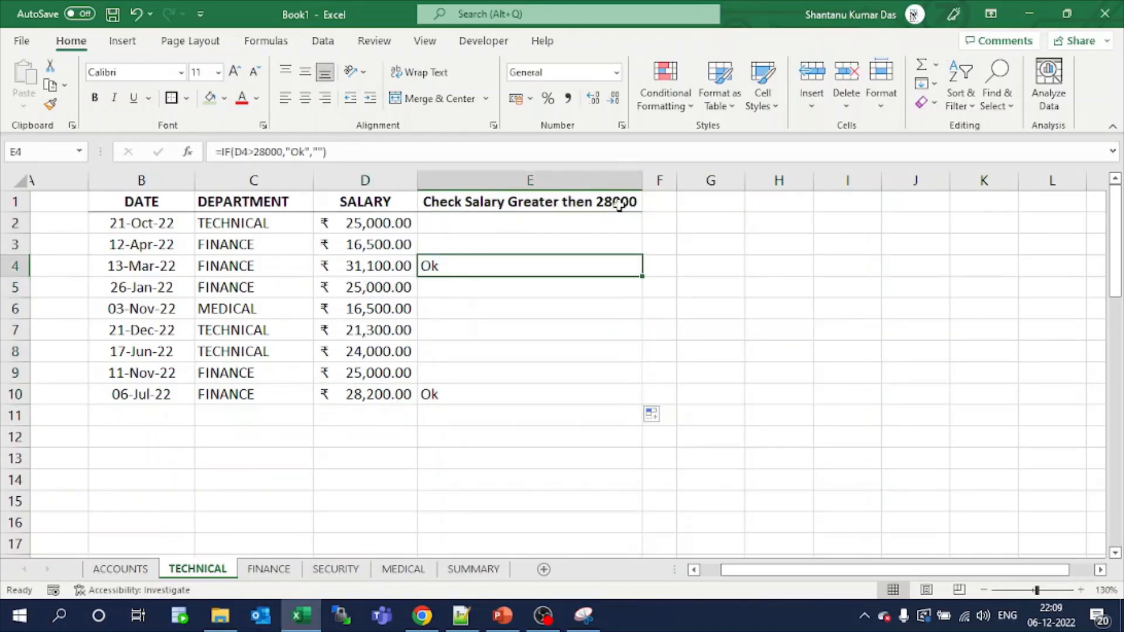
- Enter 28000 in G1 and replace the fixed limit in the E2 formula with the absolute reference $G$1
left_click(709, 202)
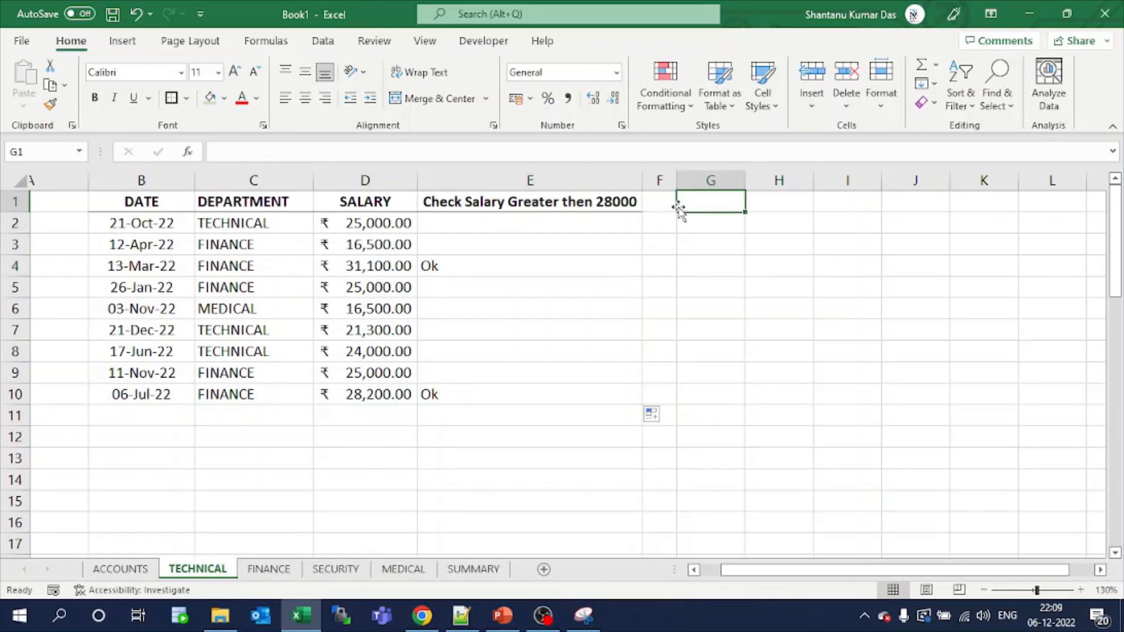
type("28000")
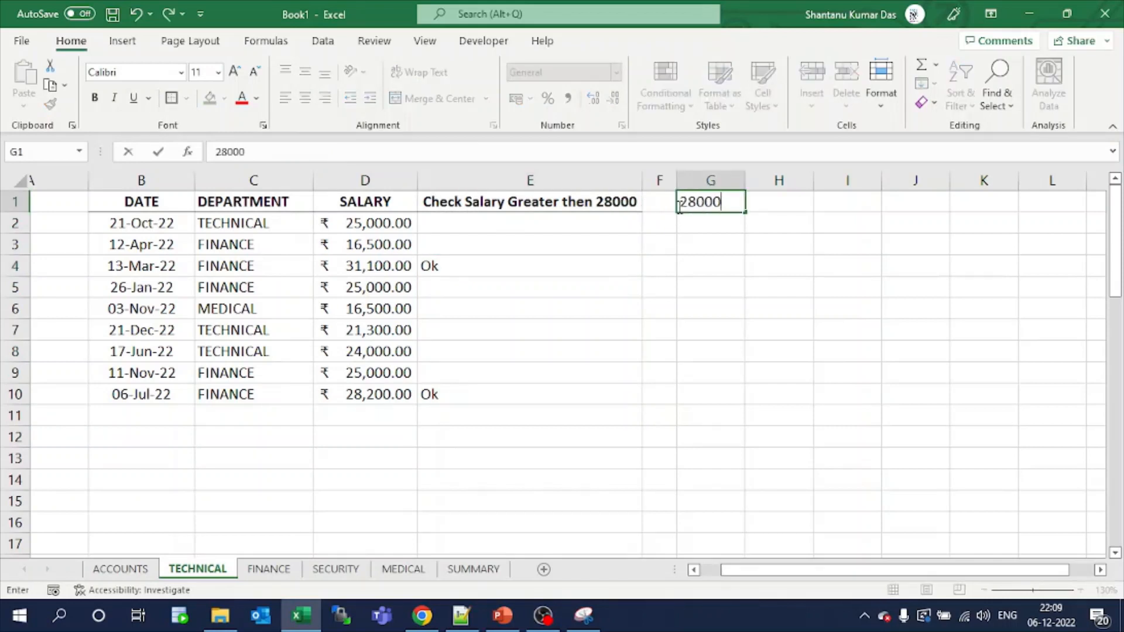
key("Return")
left_click(557, 221)
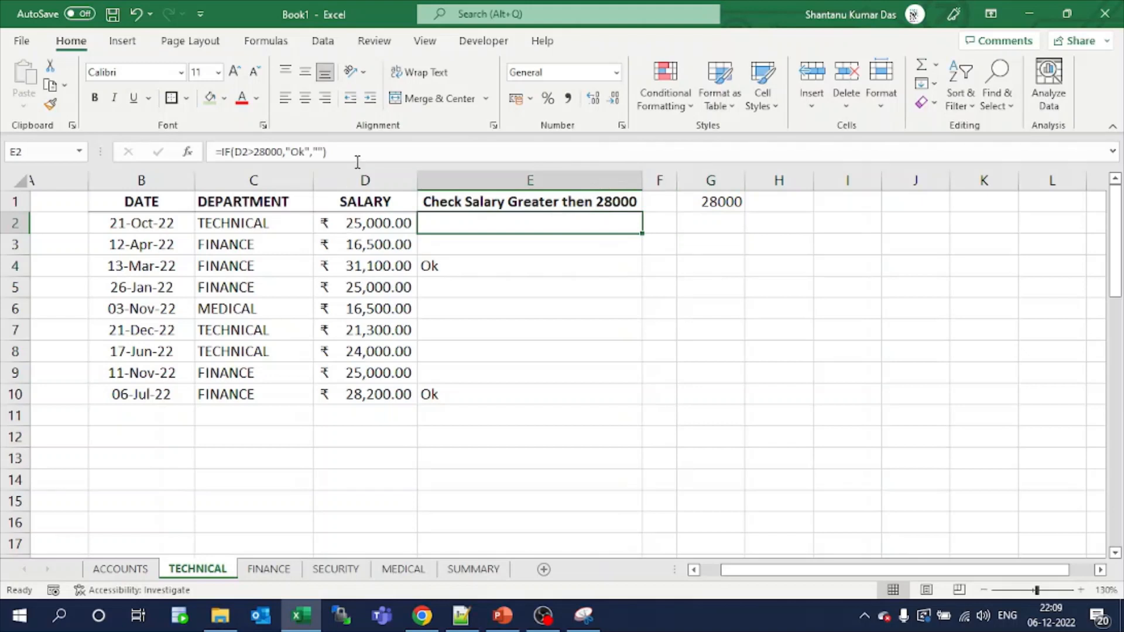
left_click(283, 152)
key("BackSpace")
key("BackSpace")
key("BackSpace")
key("BackSpace")
key("BackSpace")
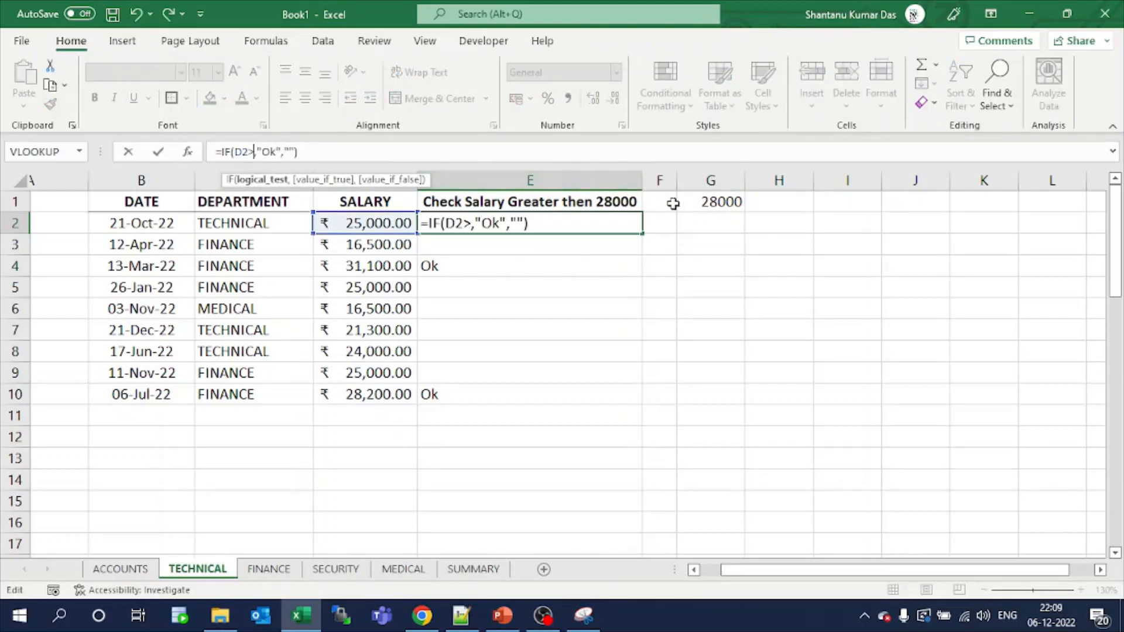
left_click(692, 199)
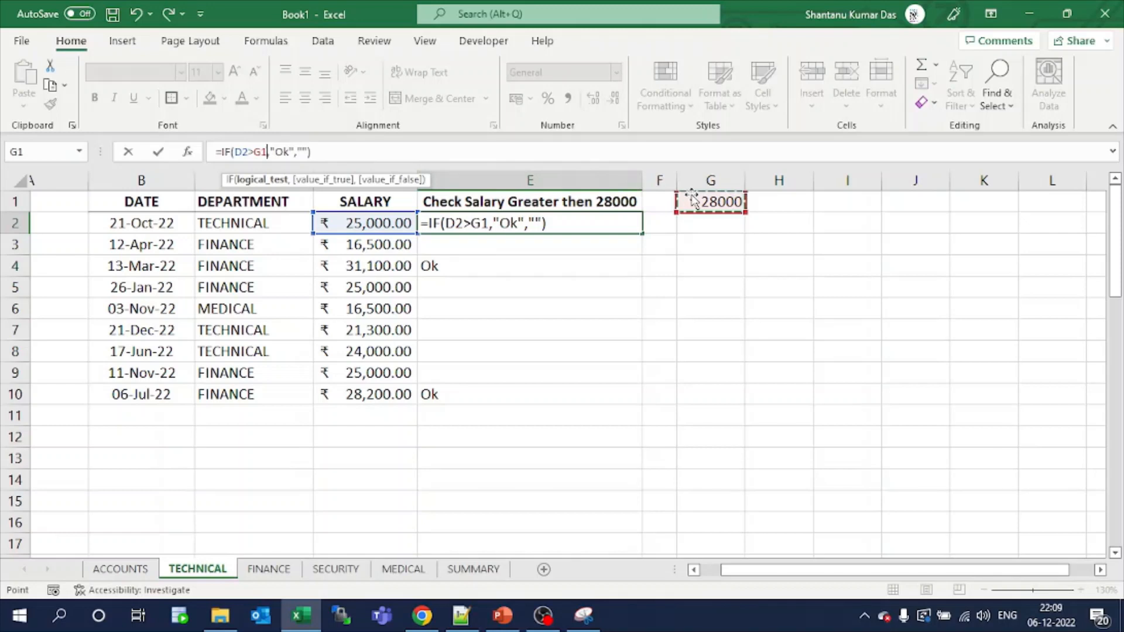
key("F4")
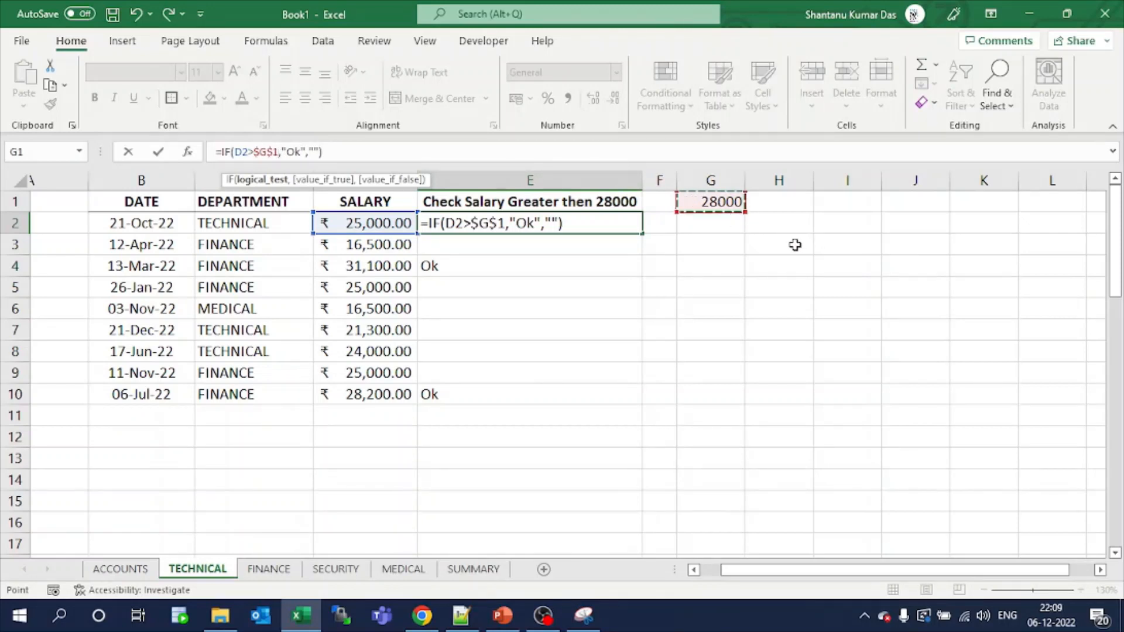
key("Return")
- Fill the E2 formula with the $G$1 reference down to E10 and inspect the copied formula in E4
left_click(625, 224)
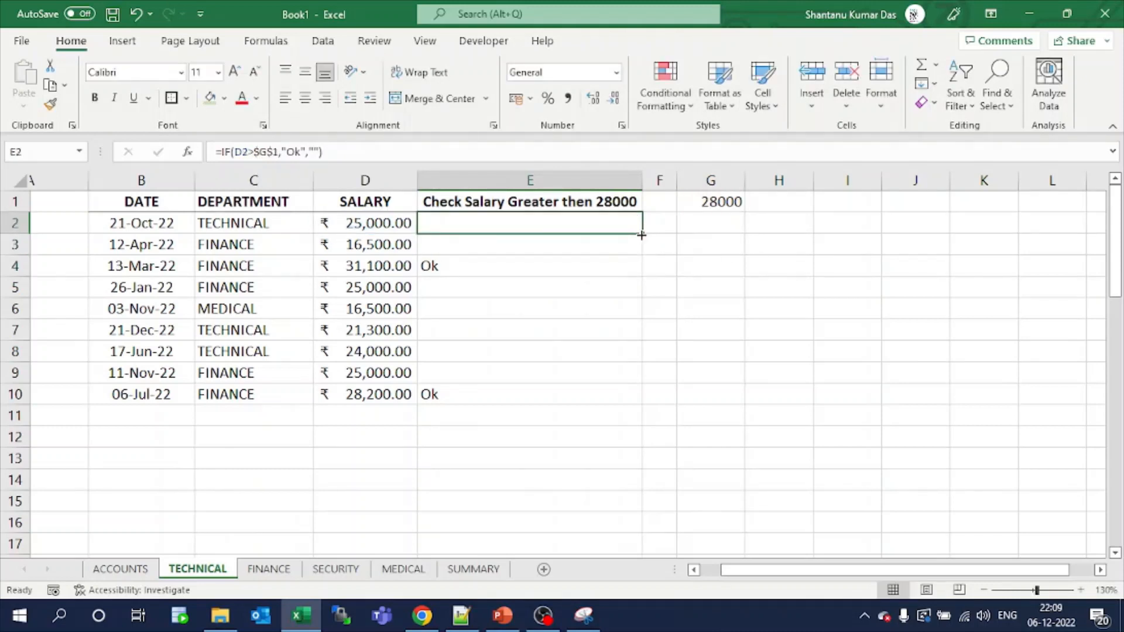
double_click(642, 233)
left_click(587, 261)
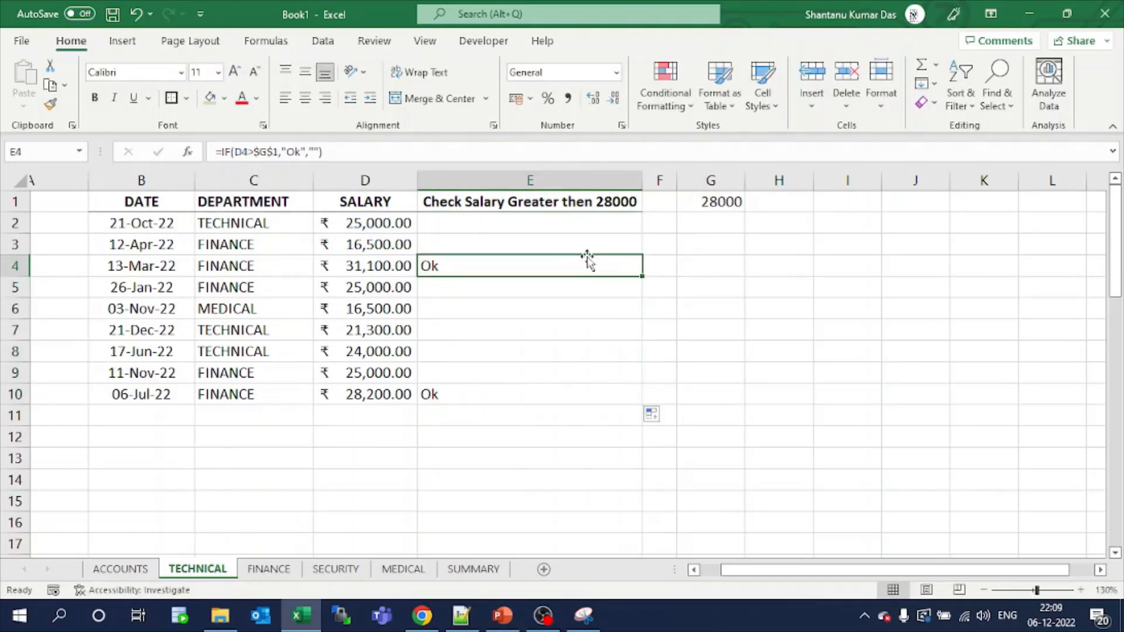
- Change the salary limit in G1 to 20000 and select E2
left_click(695, 205)
type("2000")
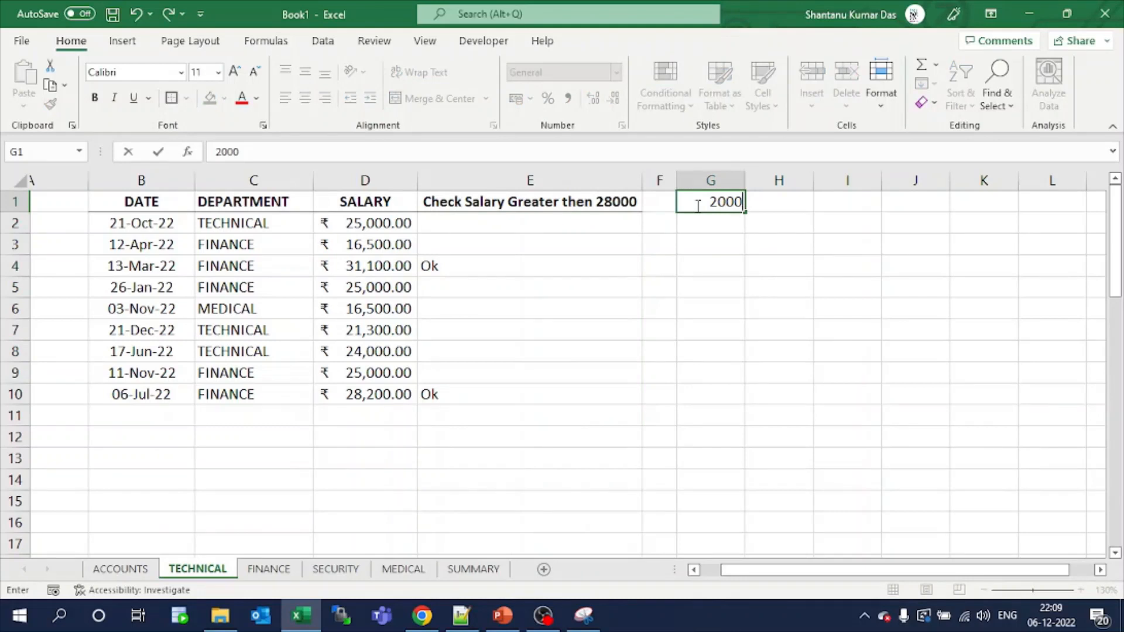
type("0")
key("Return")
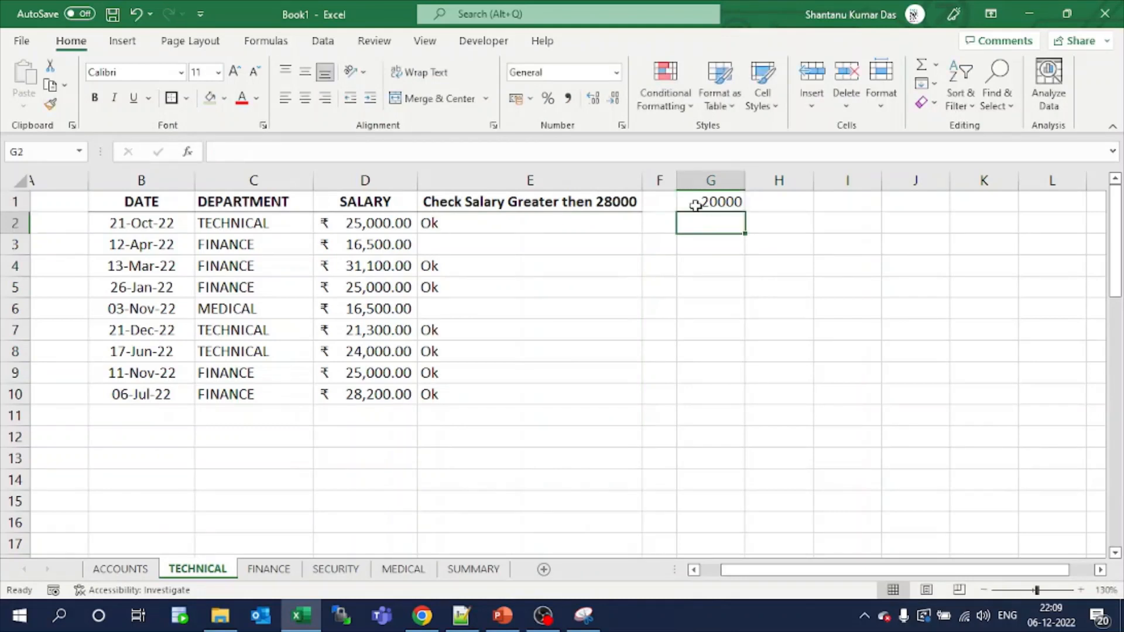
left_click(530, 225)
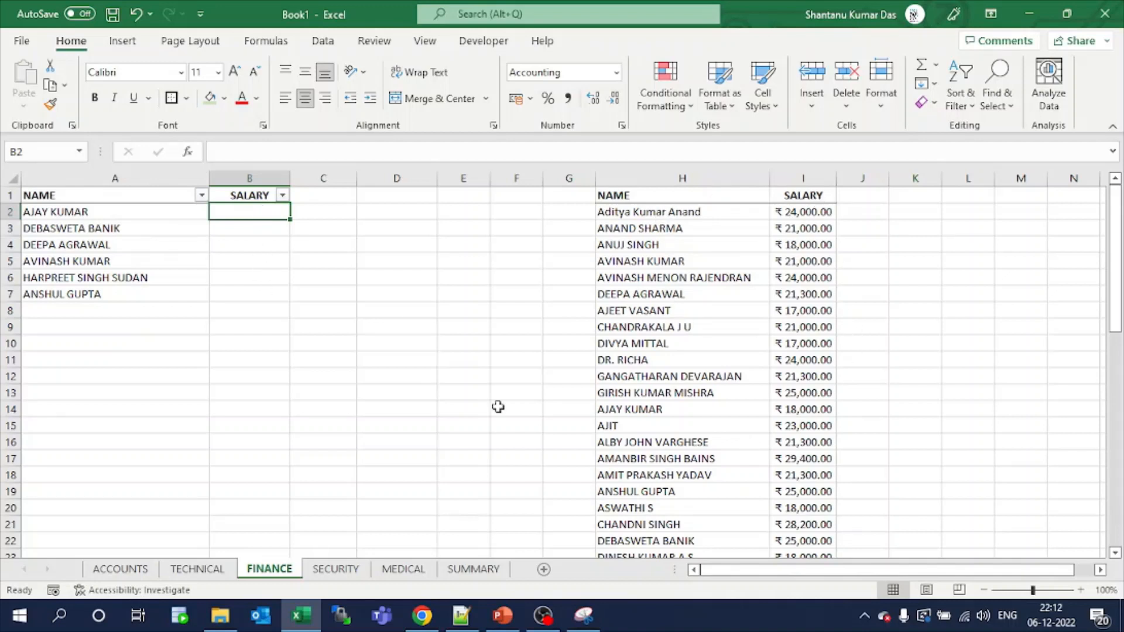
- On the FINANCE sheet, begin a VLOOKUP formula in B2 with A2 as the lookup value
left_click(82, 216)
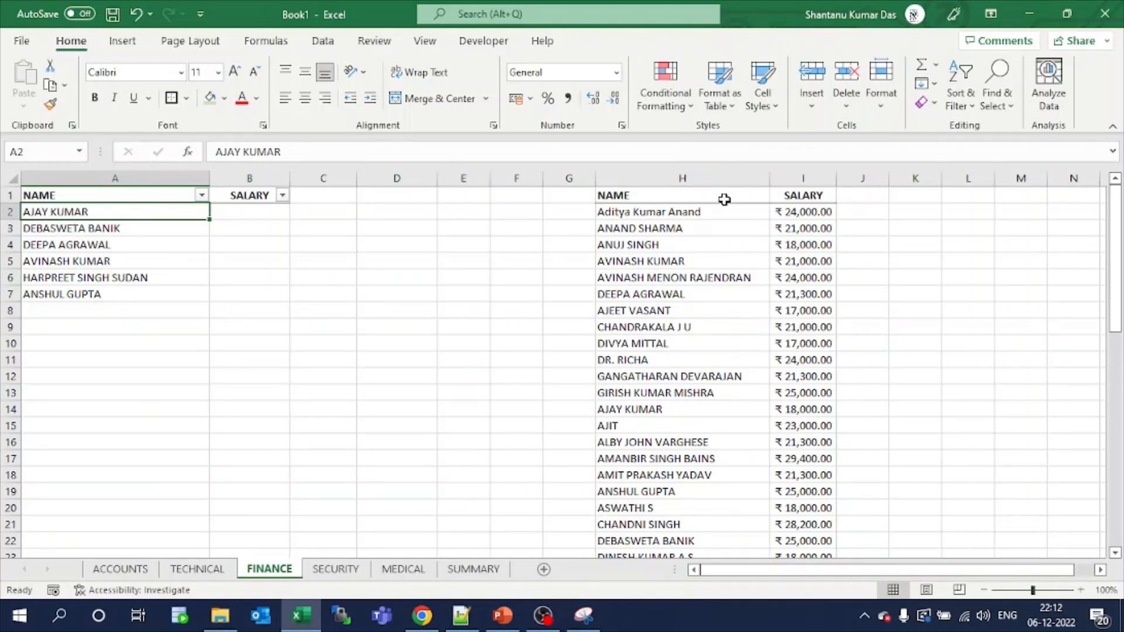
left_click_drag(244, 212, 239, 330)
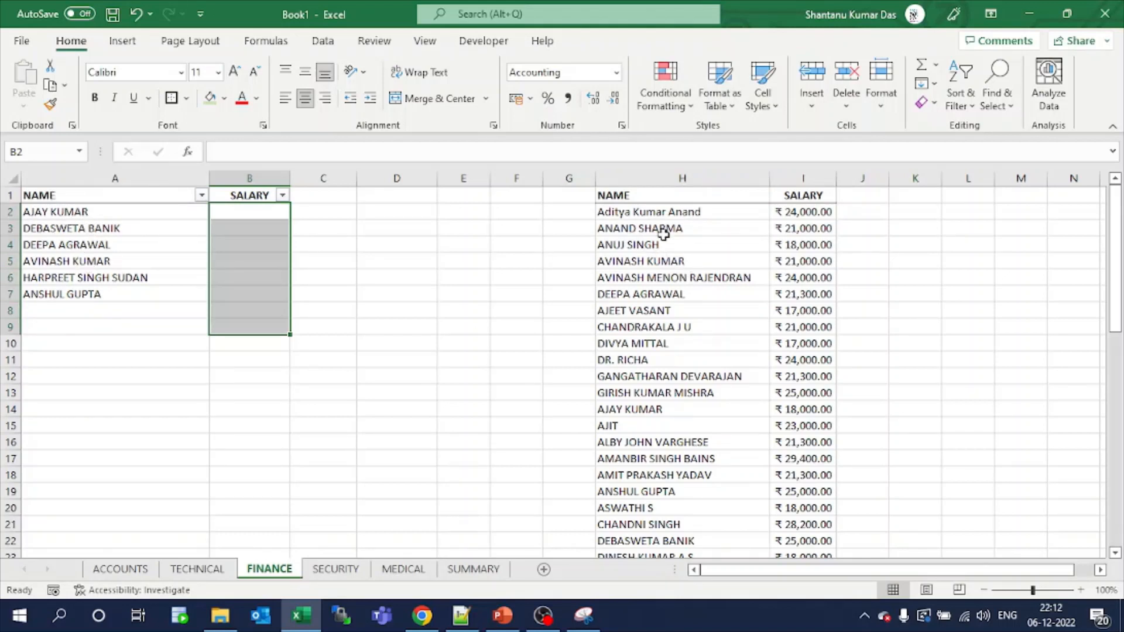
left_click(277, 213)
type("=VLOOKUP")
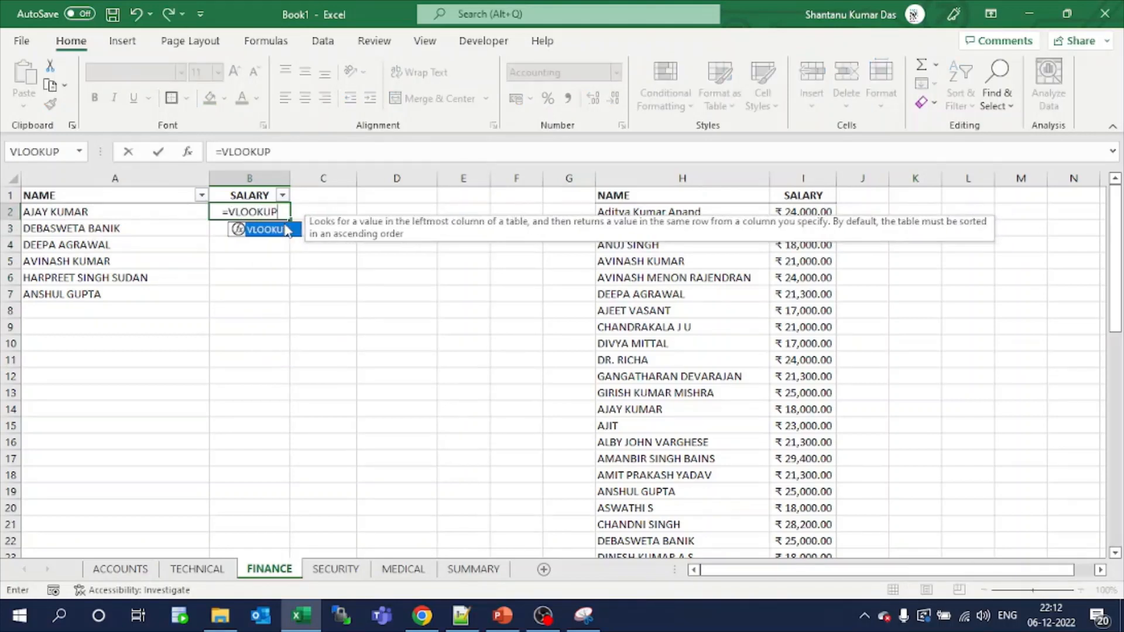
double_click(275, 230)
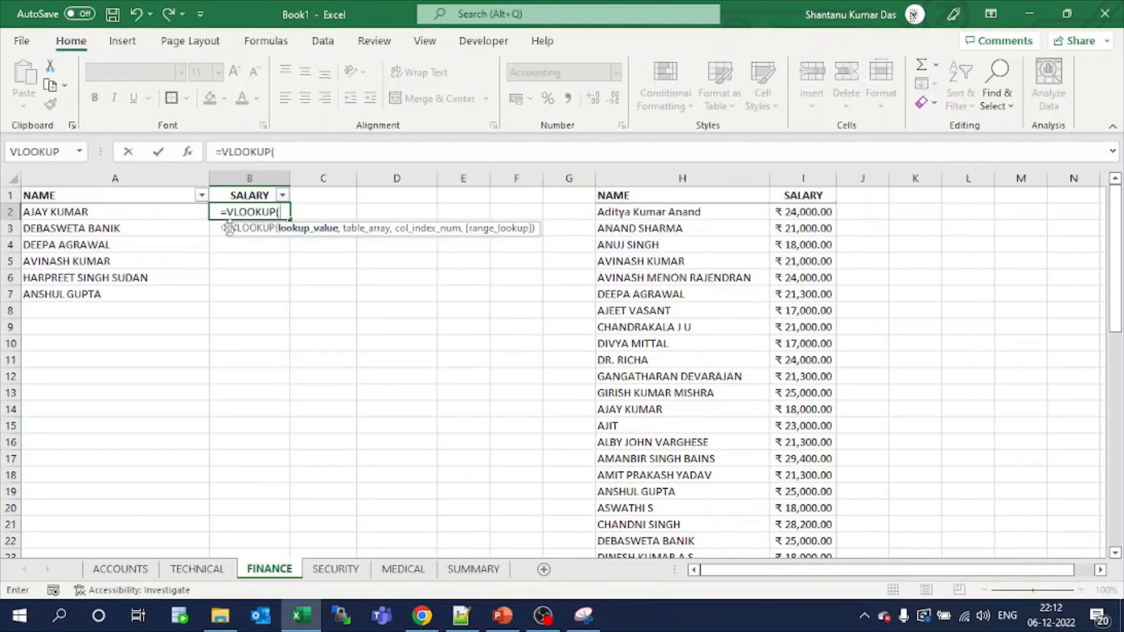
left_click(126, 216)
type(",")
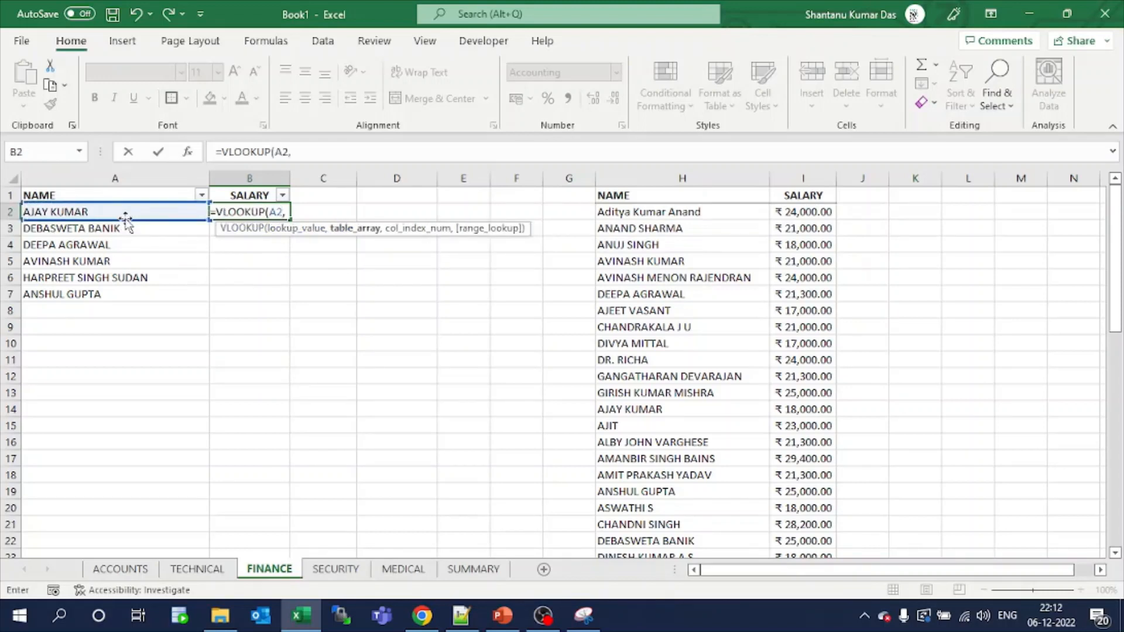
- Complete the B2 VLOOKUP with the absolute table range $H$2:$I$28, column index 2 and FALSE for an exact match
left_click(687, 216)
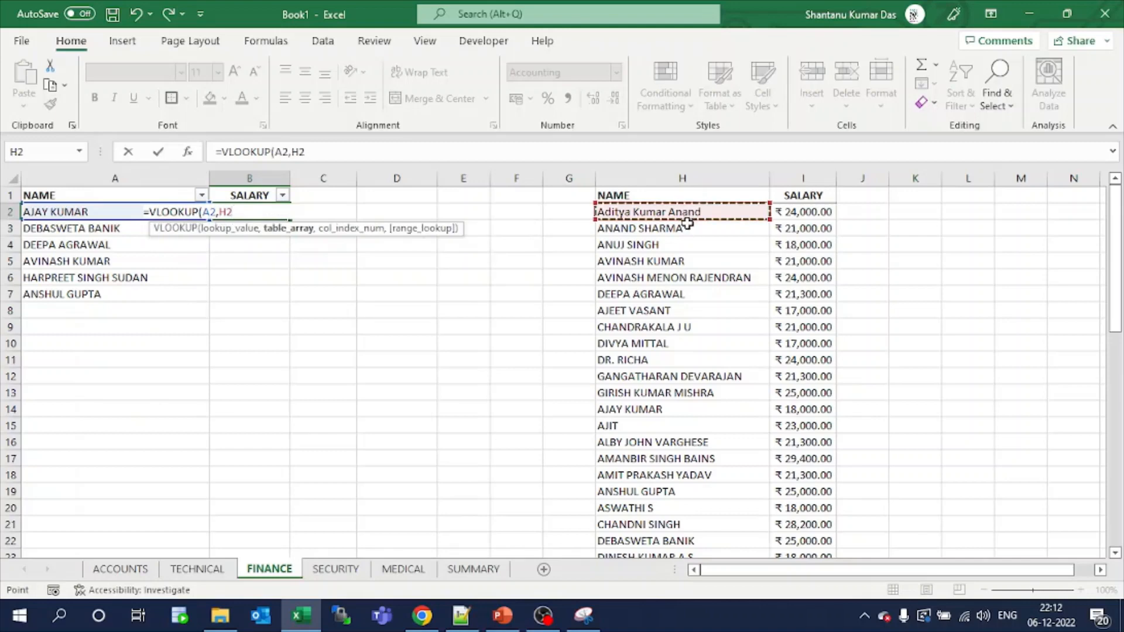
key("ctrl+shift+Right")
key("ctrl+shift+Down")
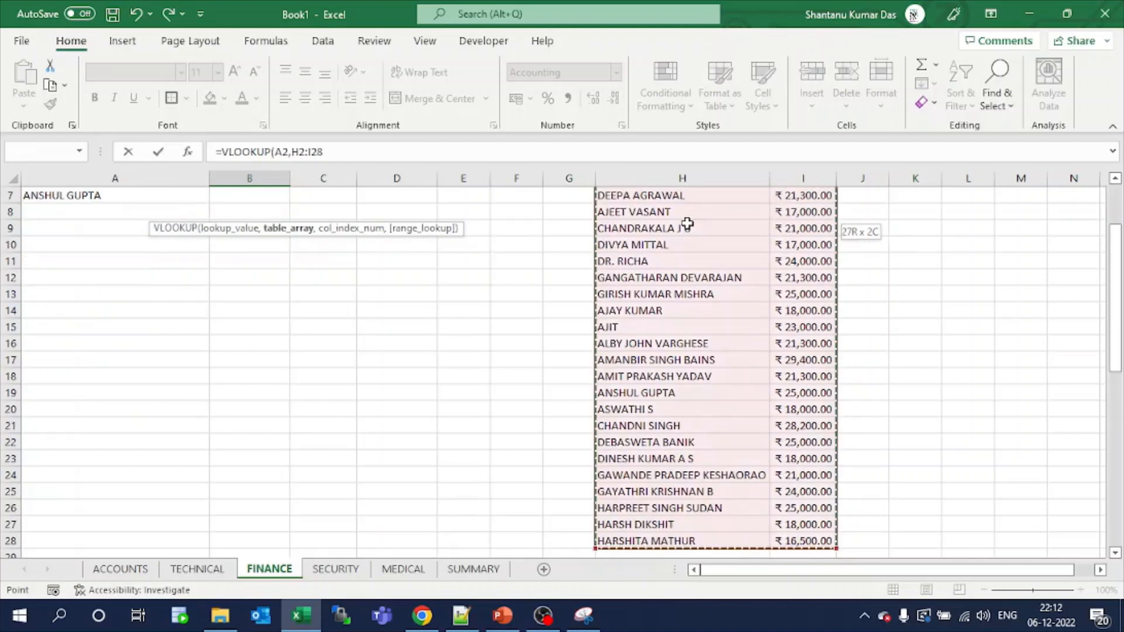
key("F4")
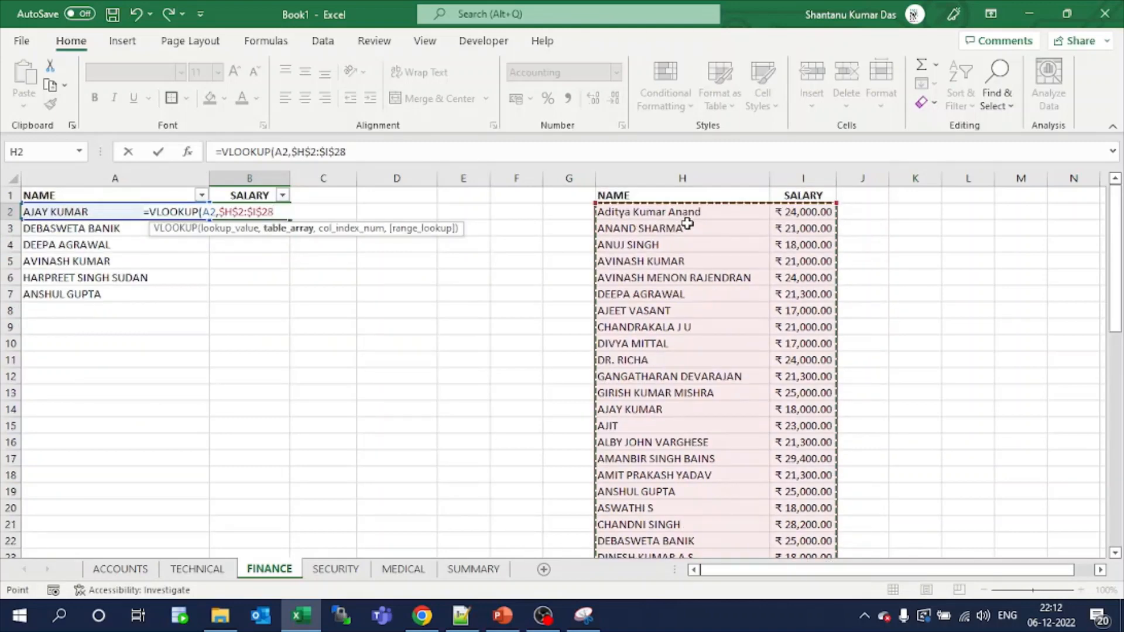
type(",")
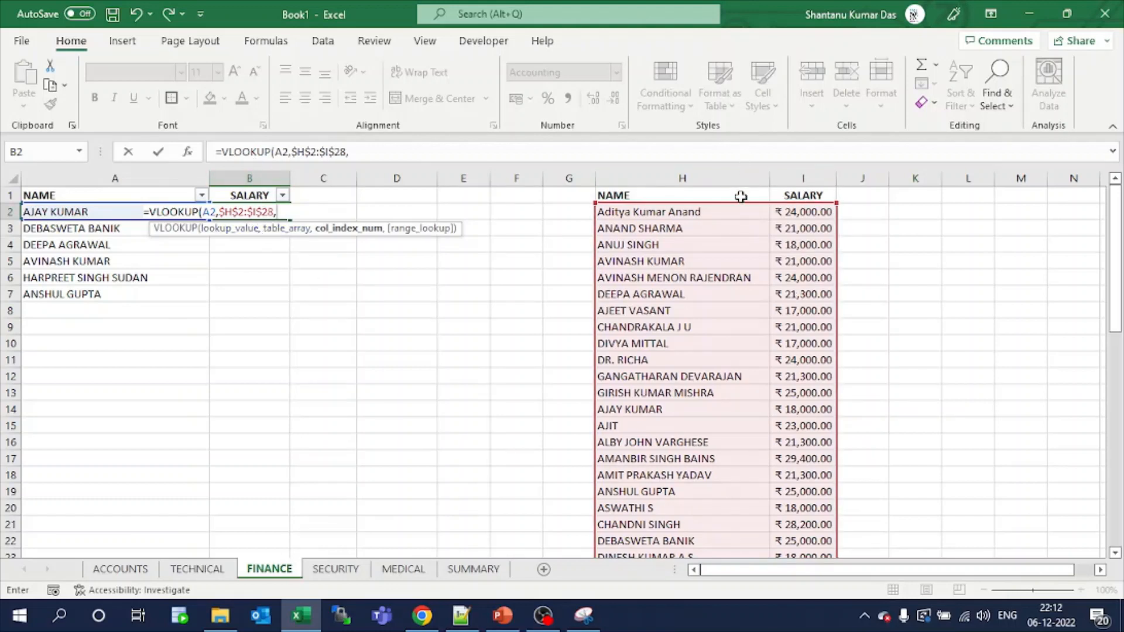
type("2,")
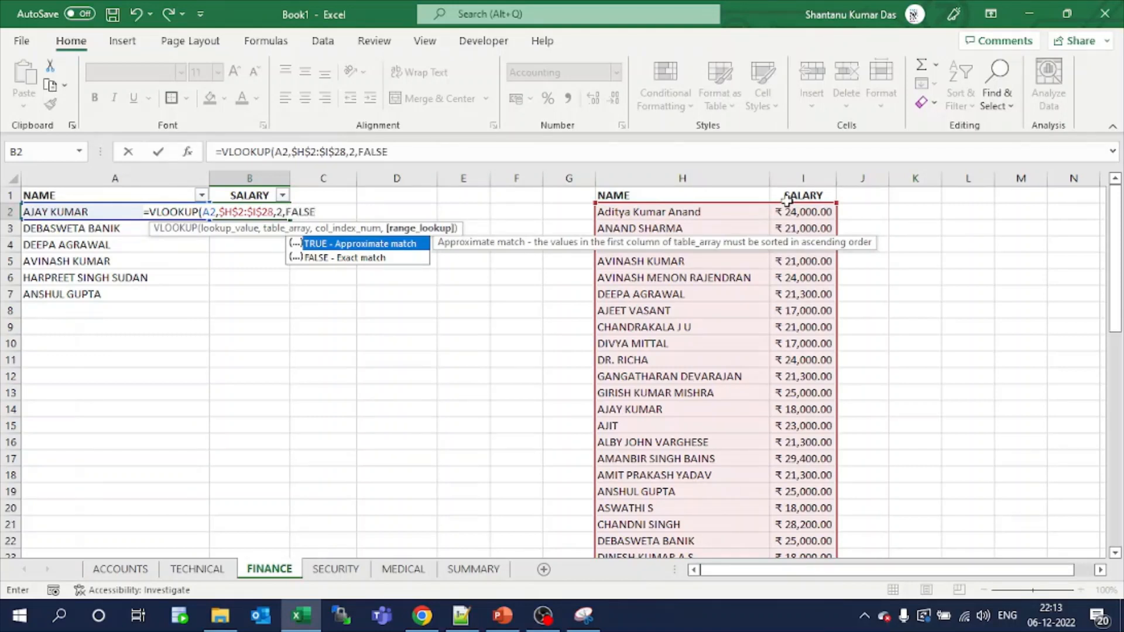
type("FALSE")
key("Return")
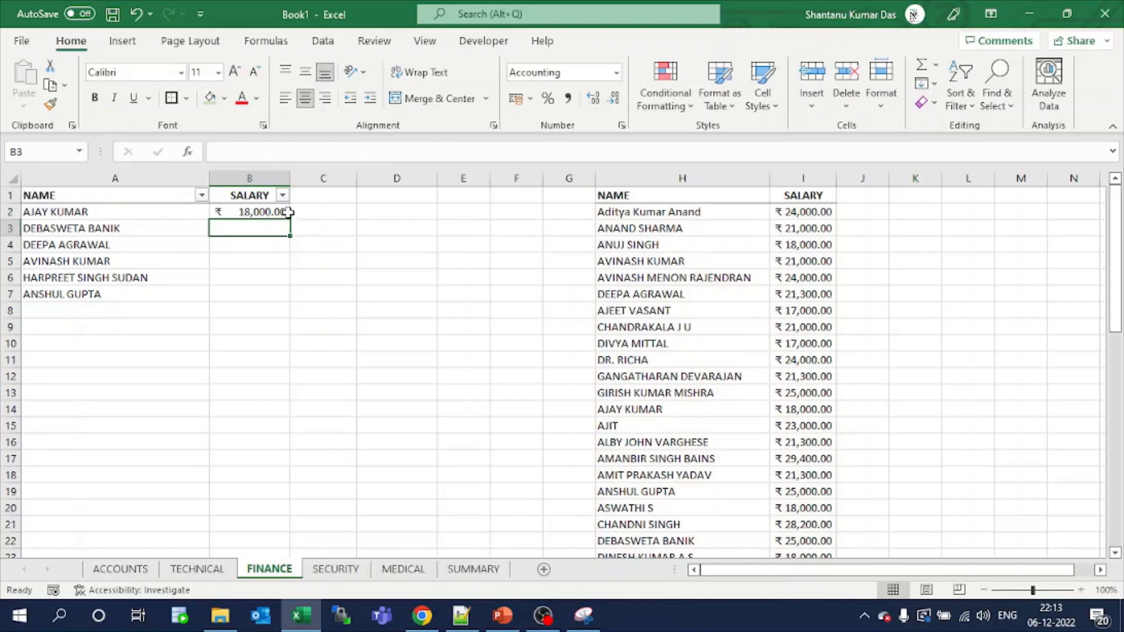
- Fill the B2 VLOOKUP formula down to B7 for all listed names and deselect the range
left_click(287, 211)
double_click(291, 219)
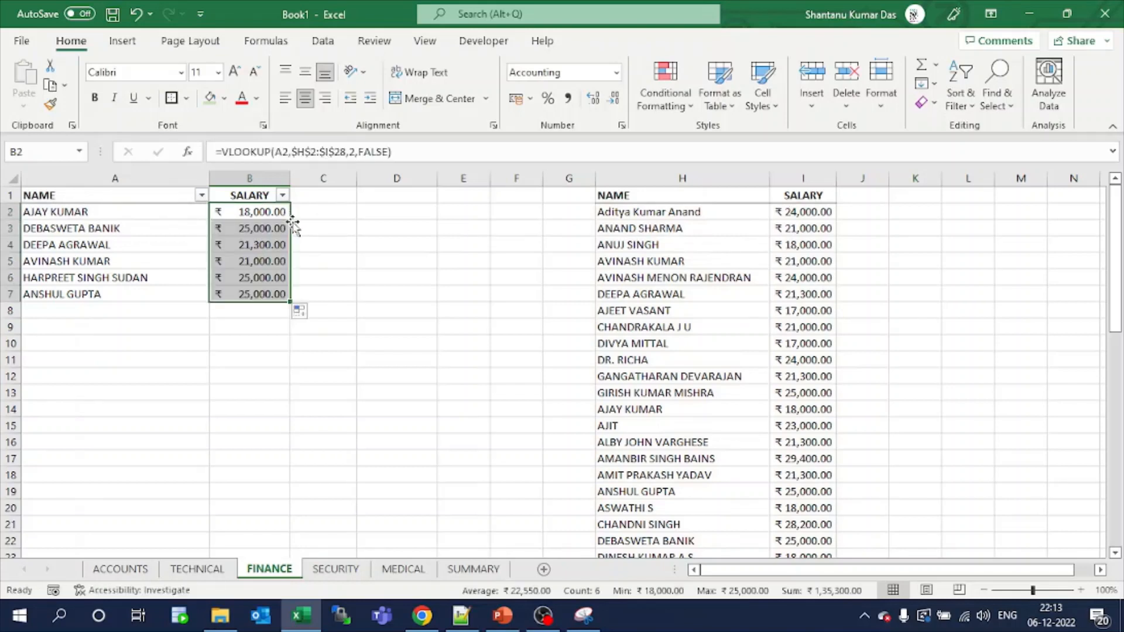
left_click(314, 249)
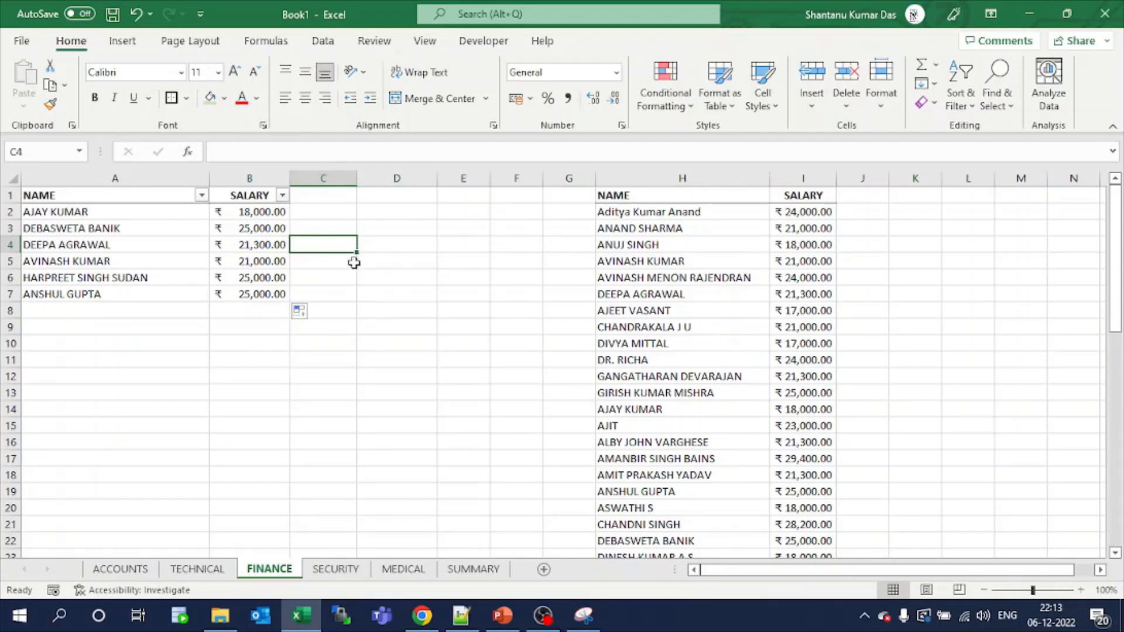
left_click(178, 330)
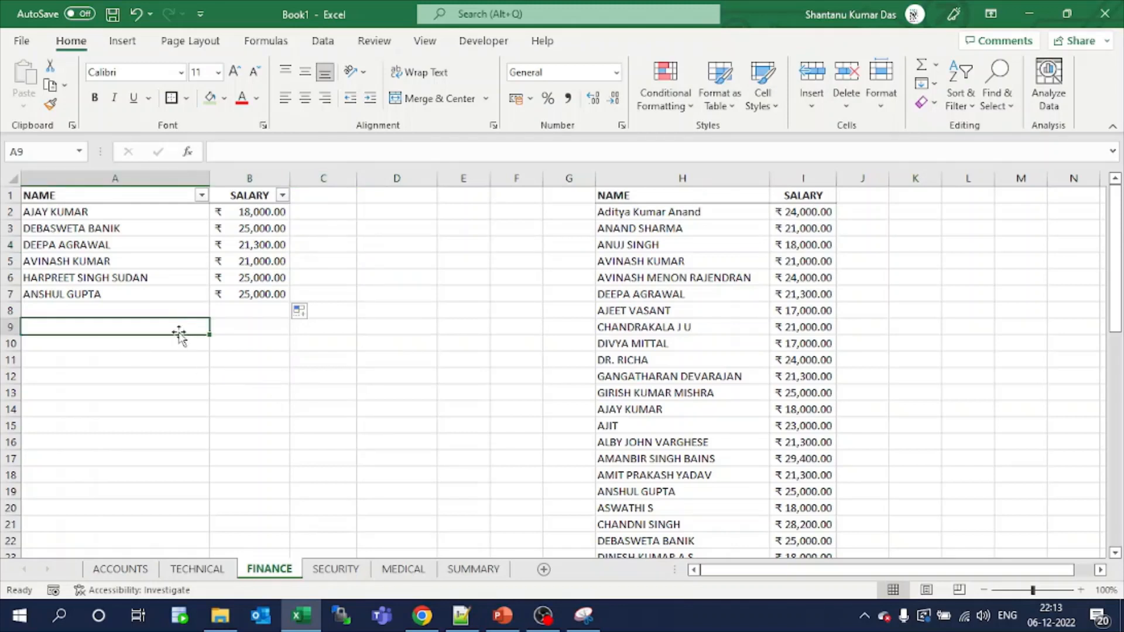
- Enter the labels XLOOKUP in A9 and INDEX MATCH in A10 below the salary table
type("XLOOK")
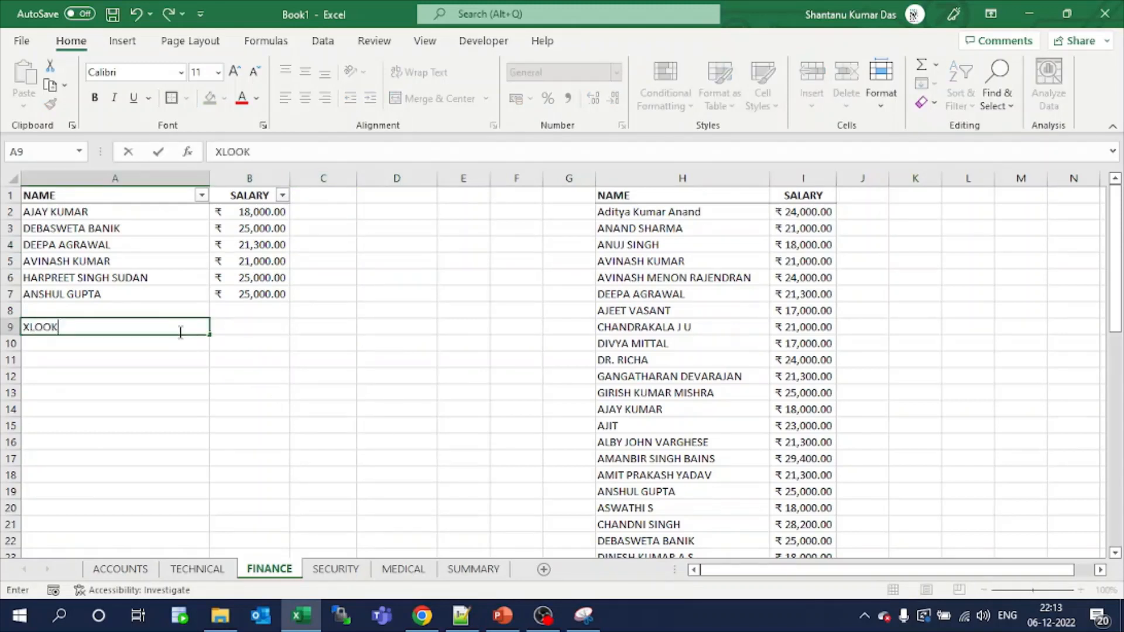
type("UP")
key("Return")
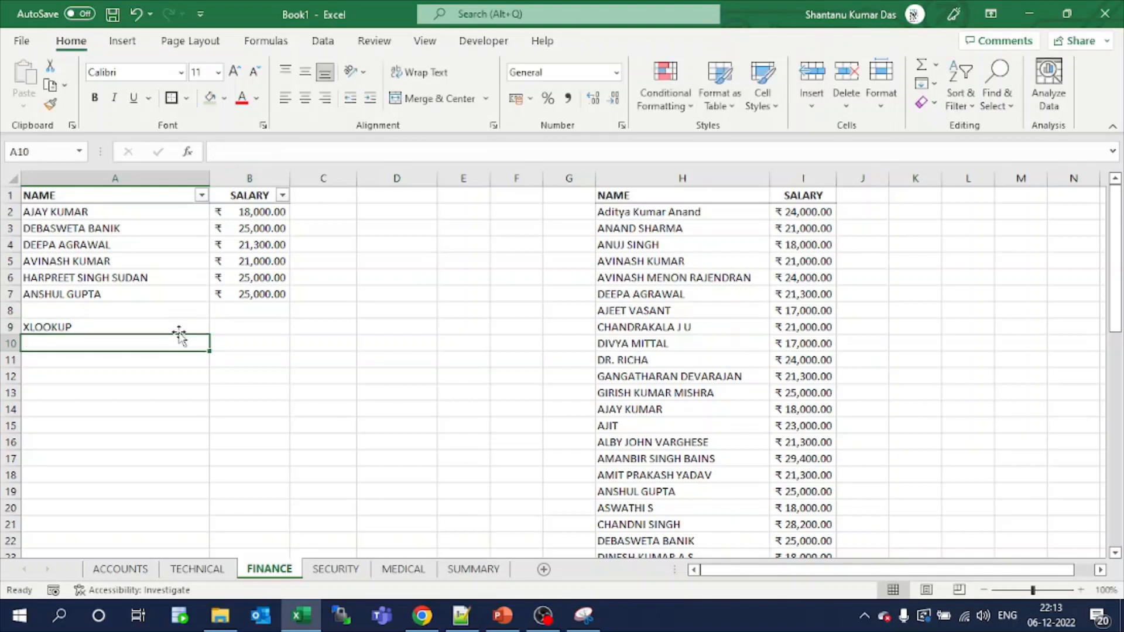
type("INDEX")
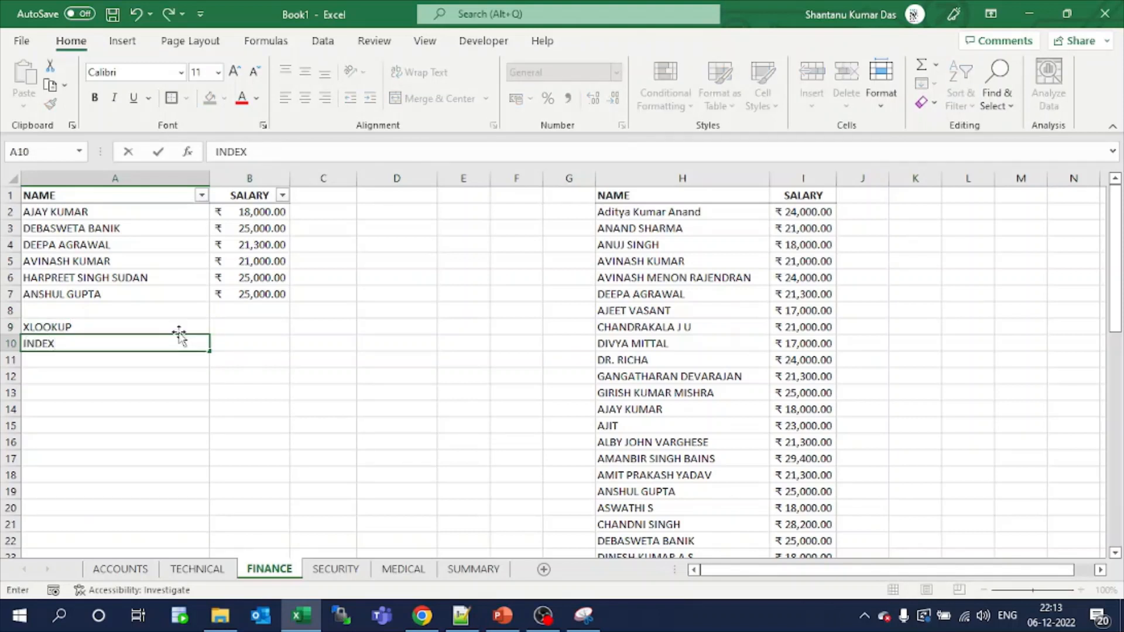
type(" MATCH")
left_click(166, 393)
- Make the labels in A9:A10 bold and enlarge their font by several sizes
left_click_drag(112, 328, 118, 349)
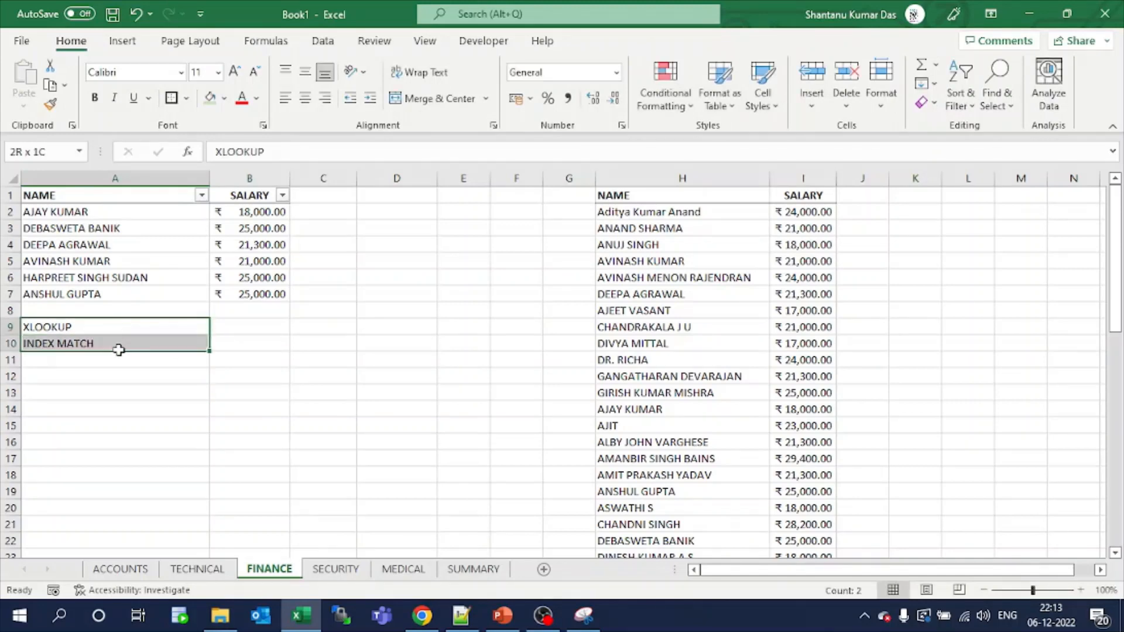
left_click(94, 97)
left_click(234, 71)
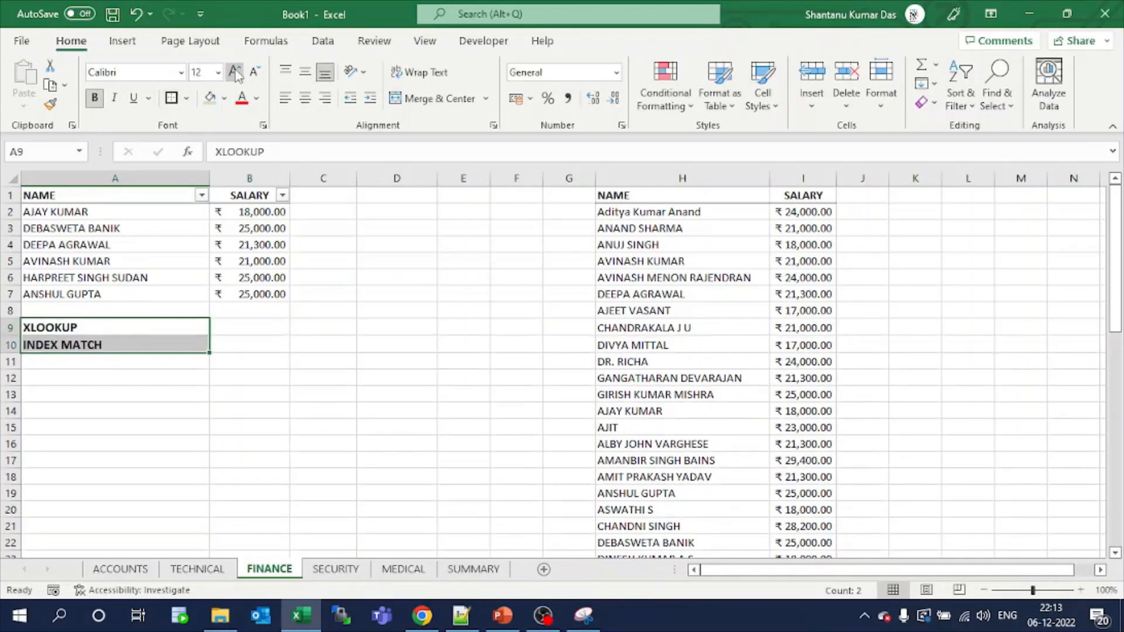
left_click(234, 71)
left_click(234, 71)
left_click(234, 71)
left_click(234, 72)
left_click(234, 72)
left_click(322, 263)
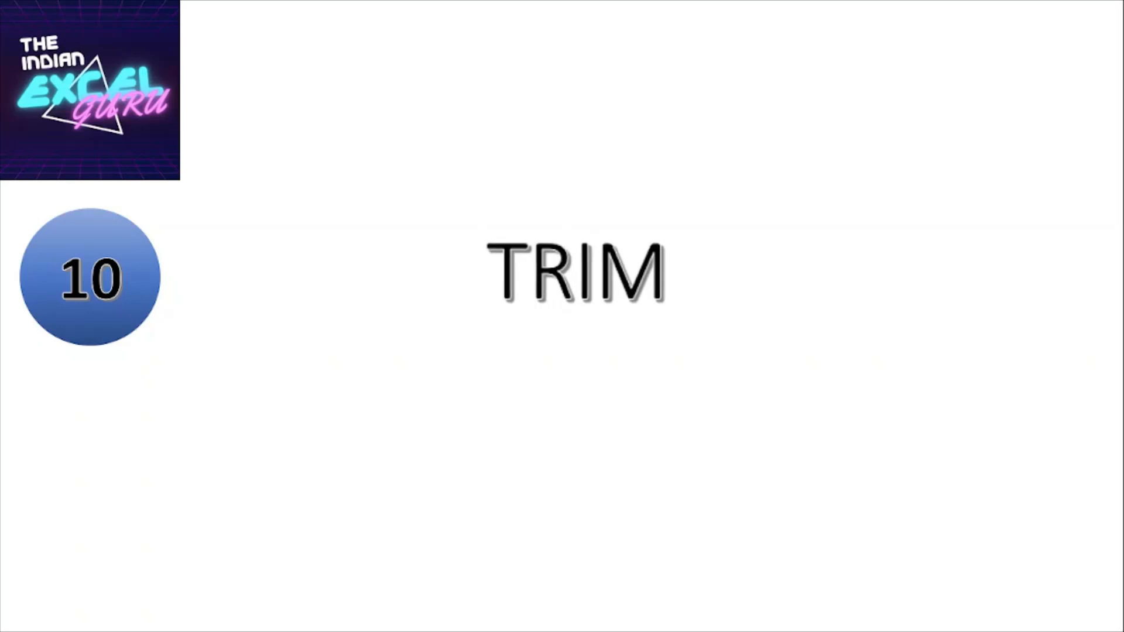
- On the FINANCE sheet with the emptied salary column, start a VLOOKUP formula in B2 using A2 as the lookup value
left_click(377, 306)
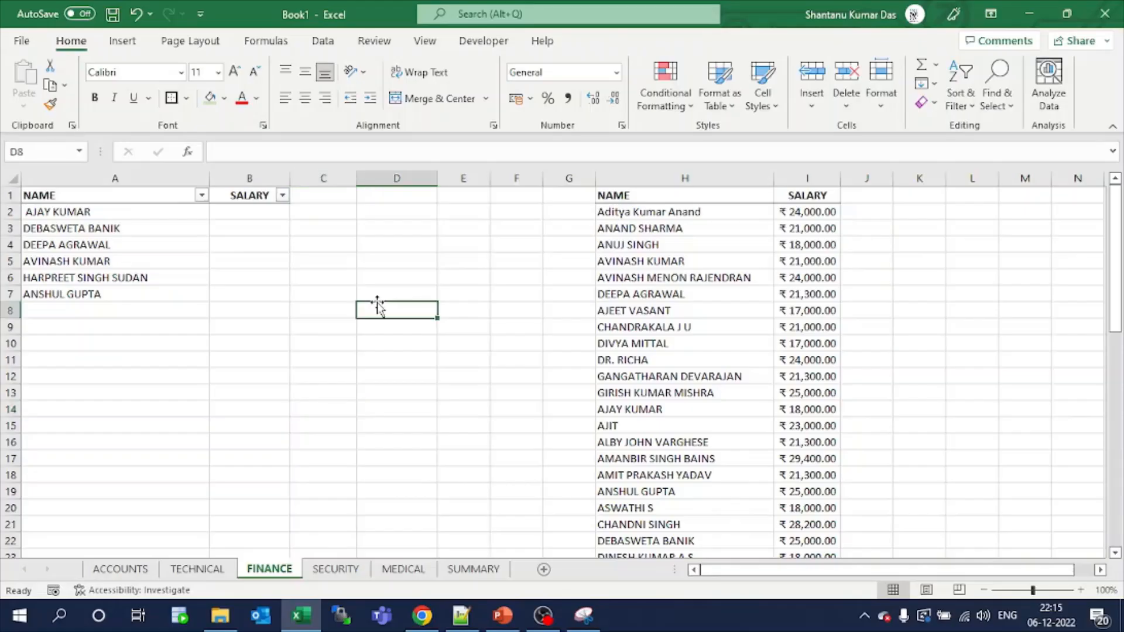
left_click(253, 215)
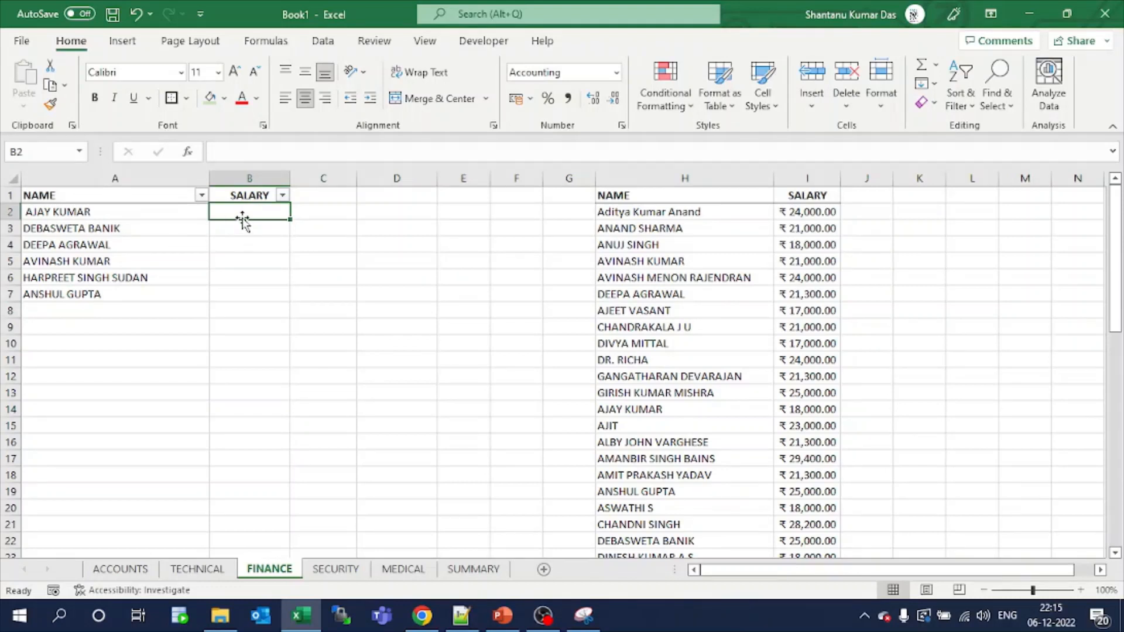
type("=VLOOKU")
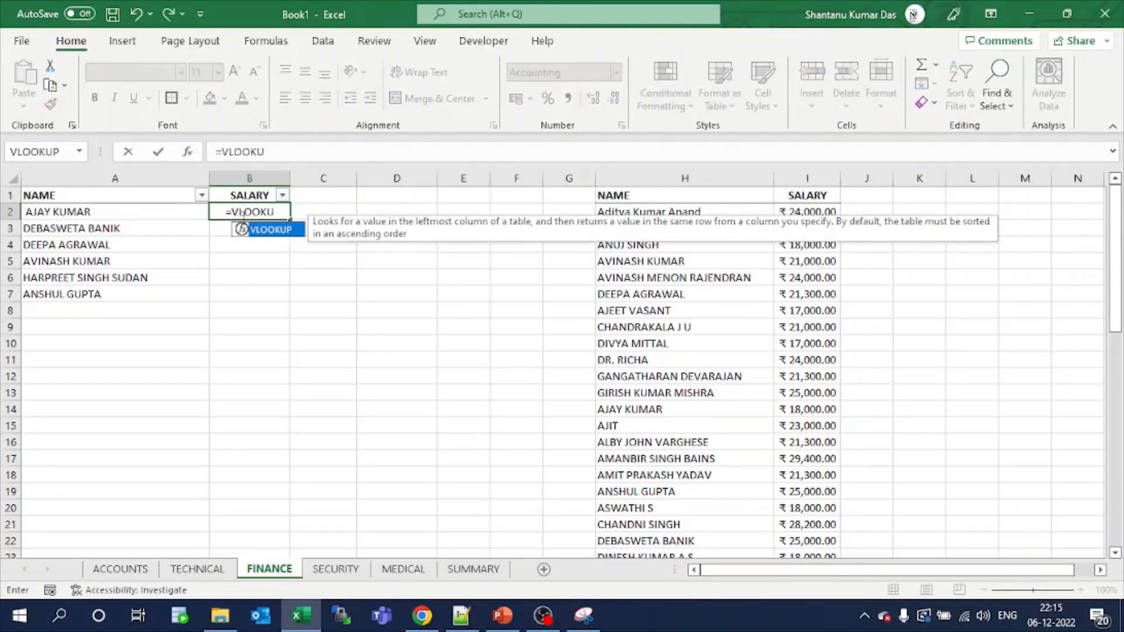
type("P(")
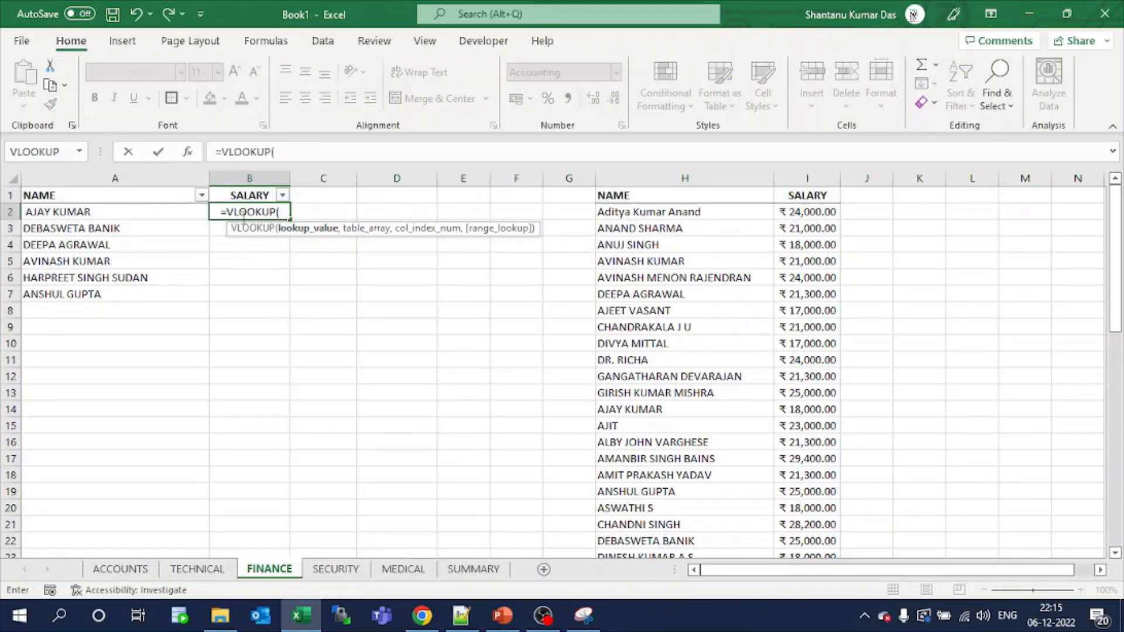
left_click(122, 211)
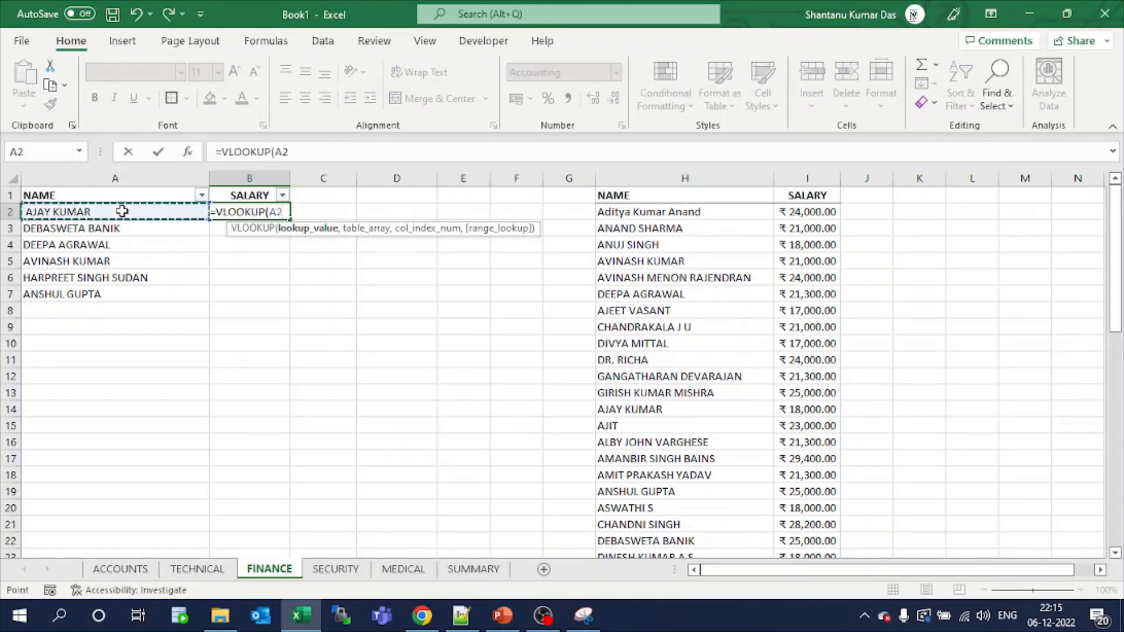
type(",")
- Add the name and salary table as the VLOOKUP's absolute table range $H$2:$I$28
left_click(646, 216)
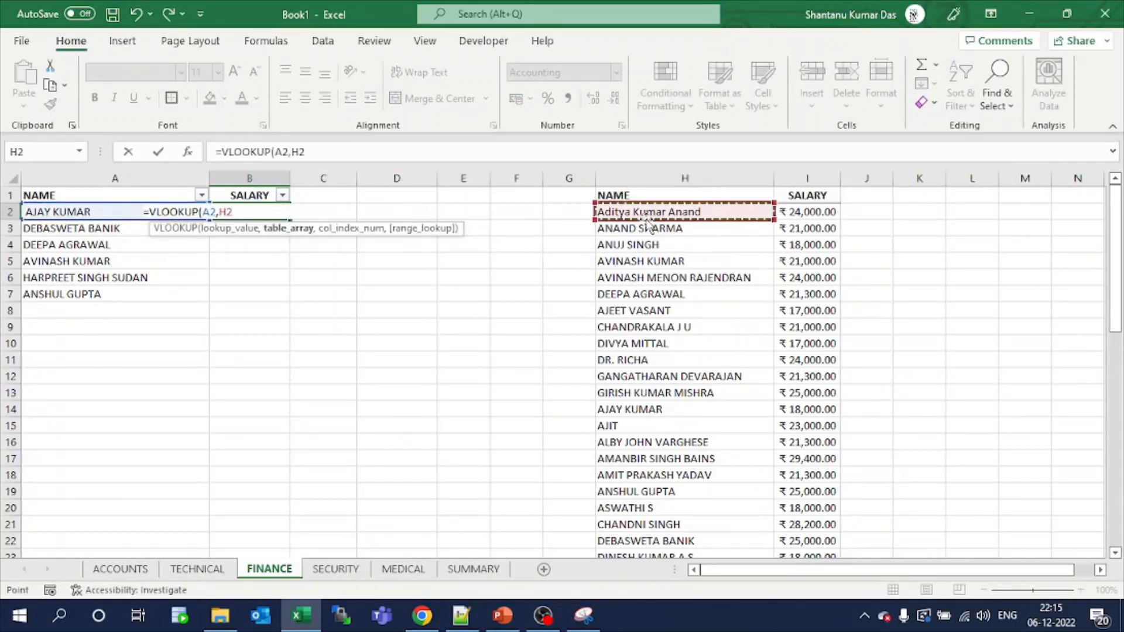
key("shift+Right")
key("ctrl+shift+Down")
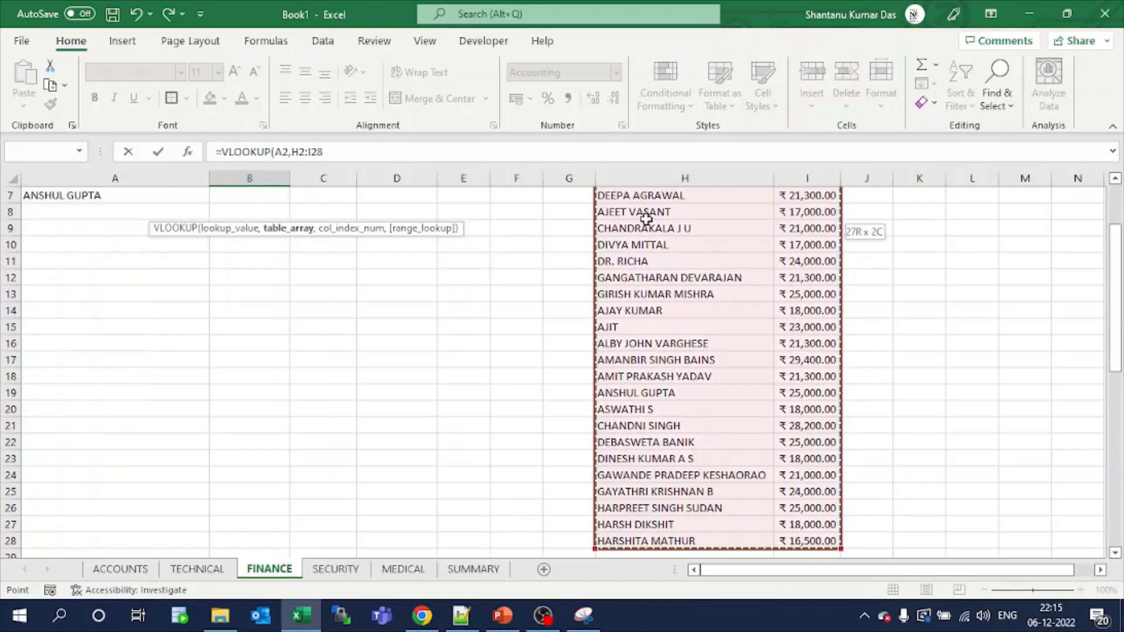
scroll(646, 218, "up", 2)
key("F4")
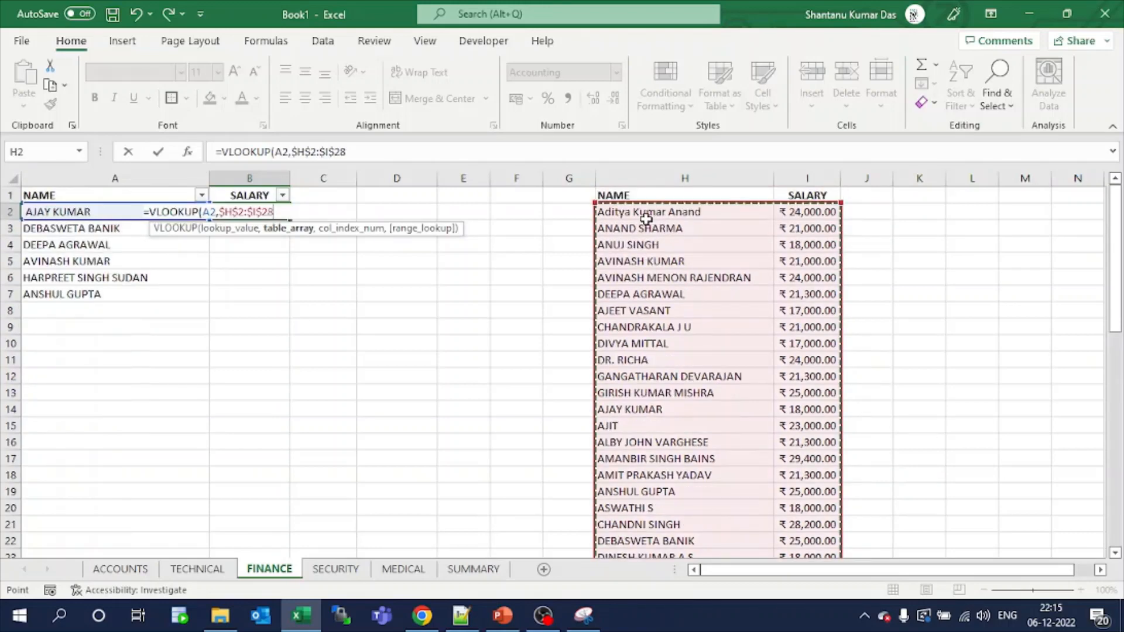
- Finish the B2 VLOOKUP with column index 2 and FALSE for an exact match, and fill it down to B7
type(",")
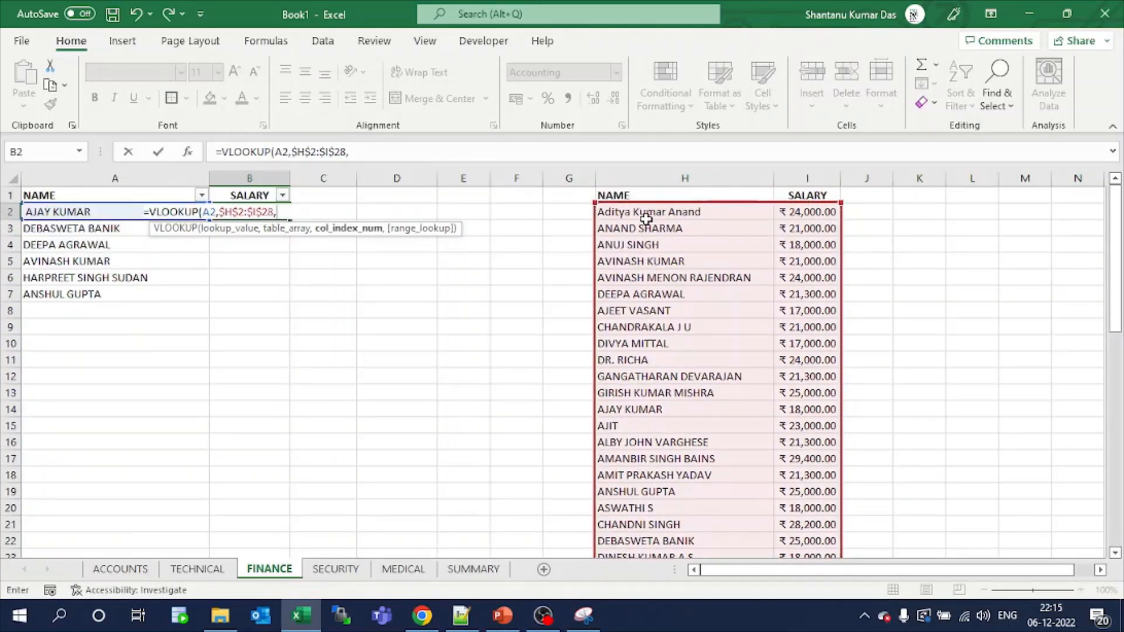
type("2,")
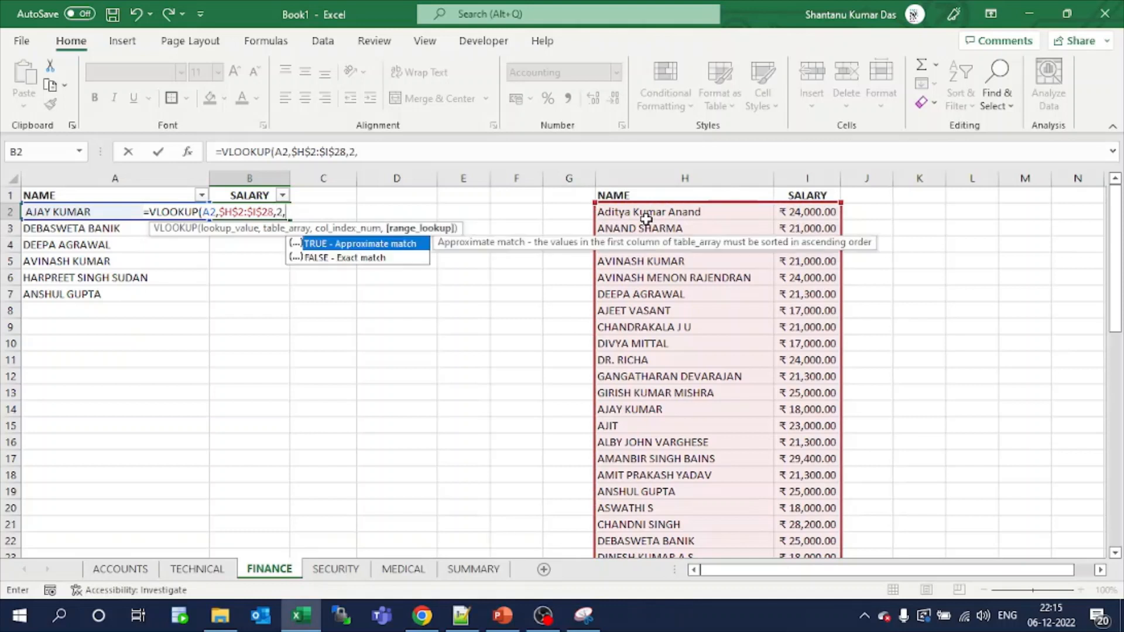
type("FALSE)")
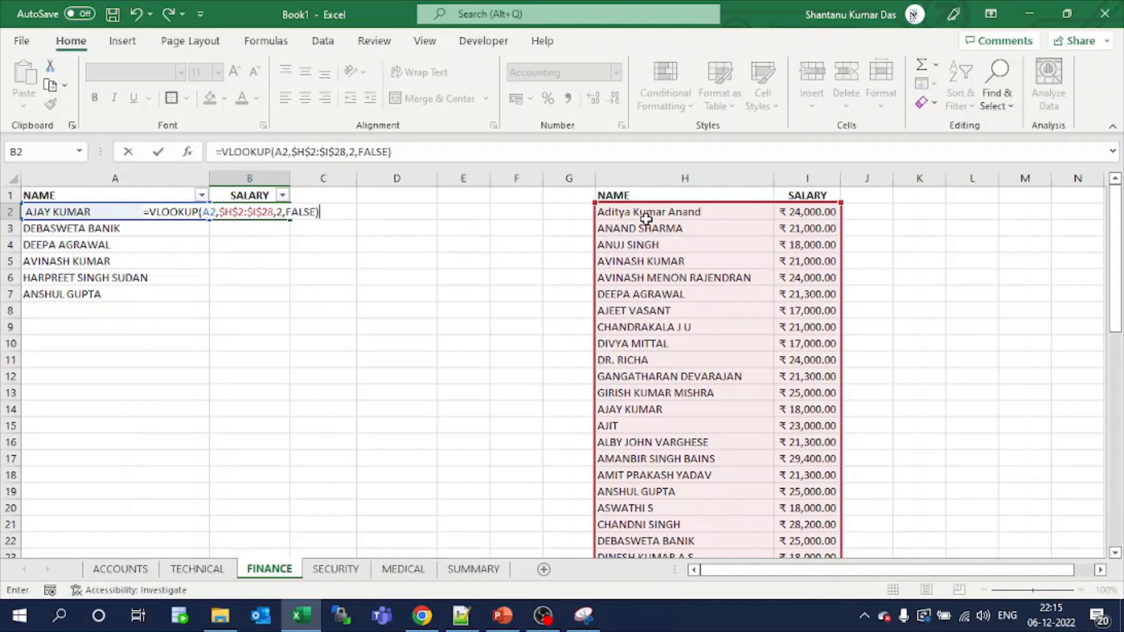
key("Return")
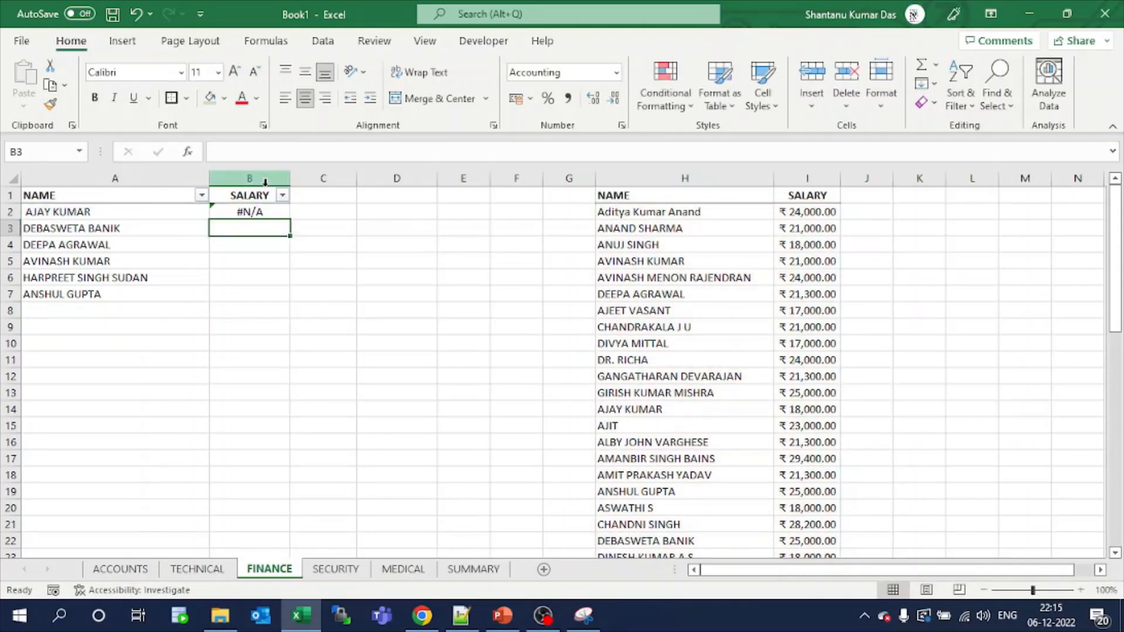
left_click(280, 214)
double_click(291, 223)
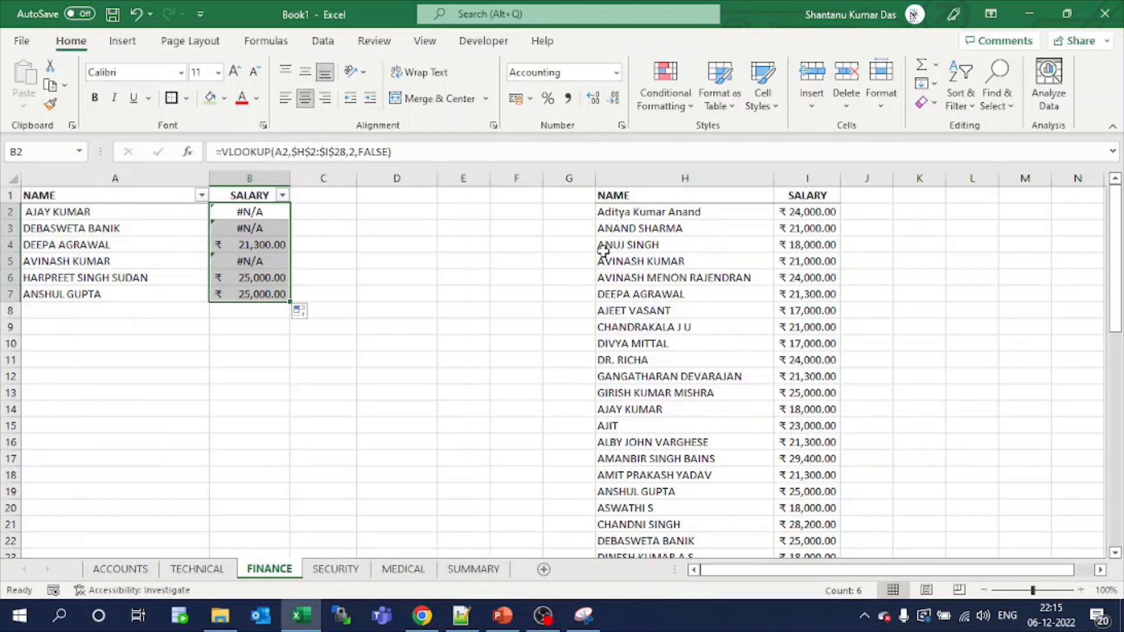
- Compare the name in A2 with its matching entry in H14 of the lookup table
left_click(109, 212)
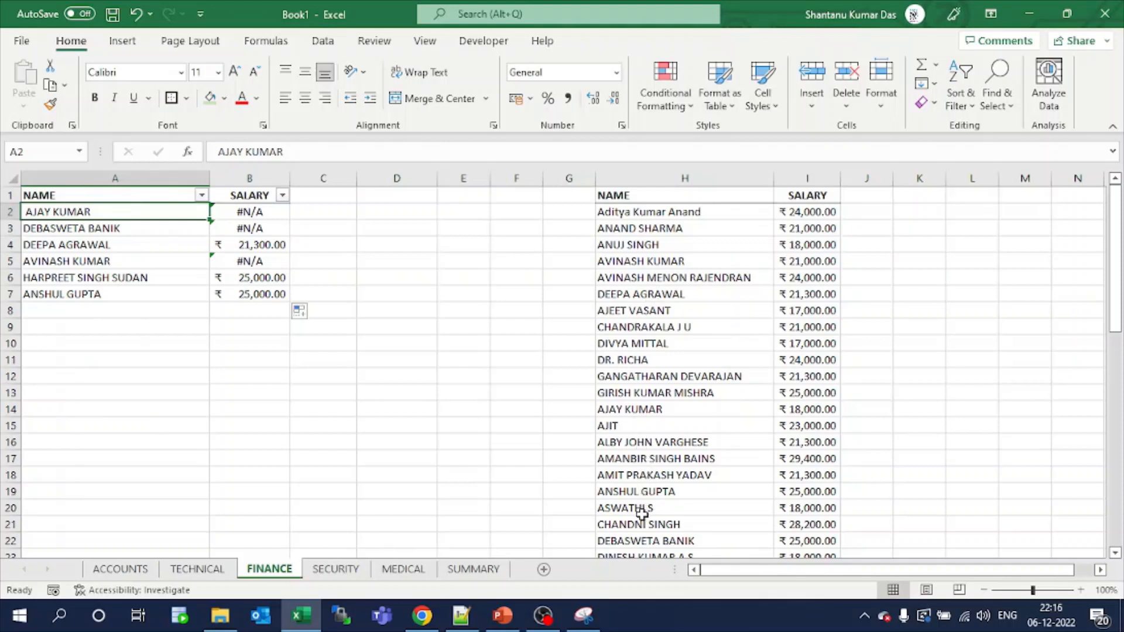
left_click(644, 413)
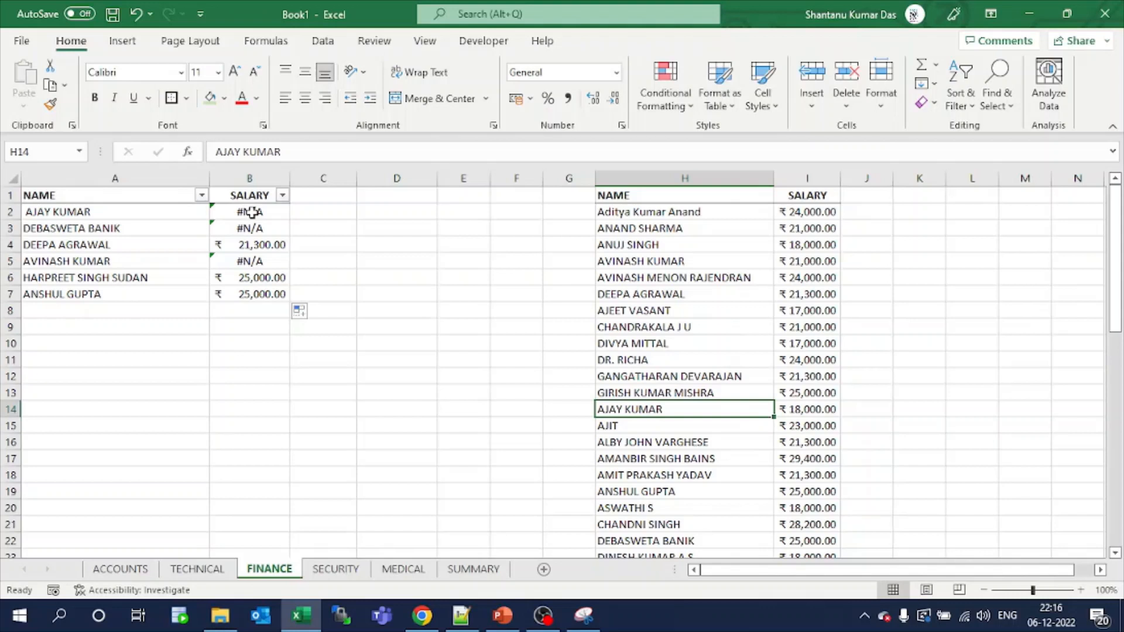
left_click(131, 213)
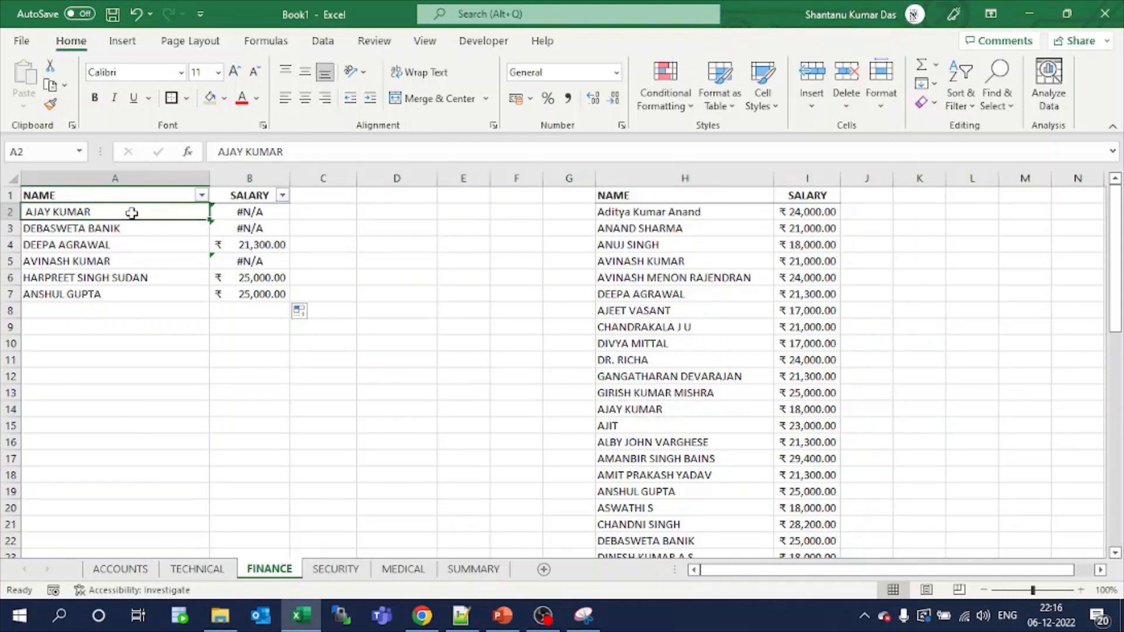
- Try deleting the leading space before the name in A2 to test the lookup, and undo the edit
double_click(131, 212)
left_click_drag(113, 210, 10, 206)
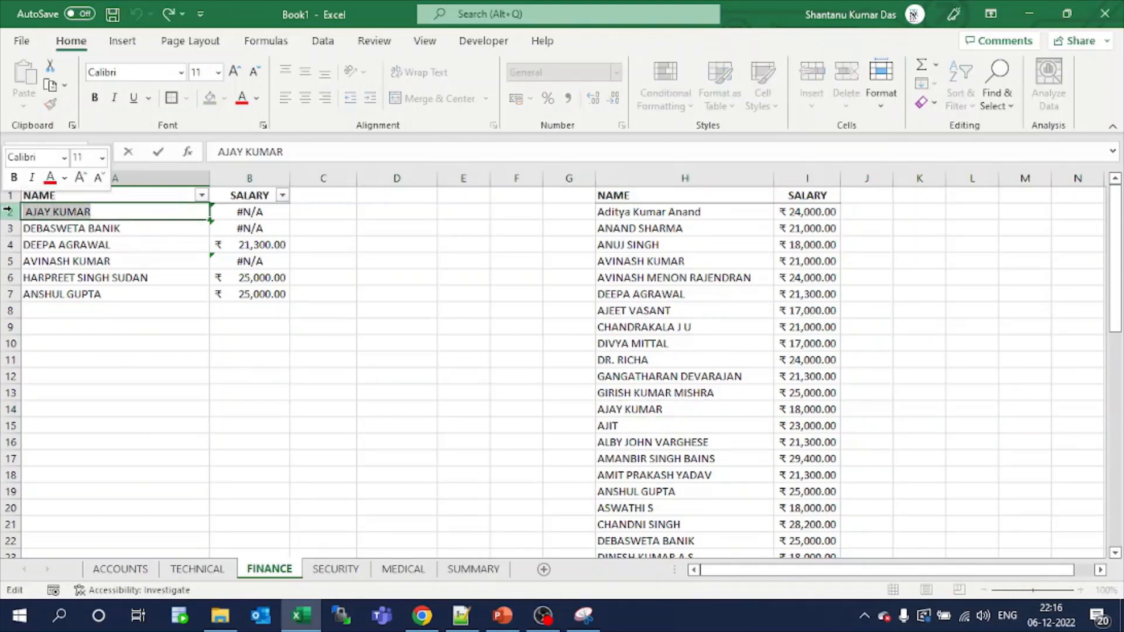
left_click(216, 153)
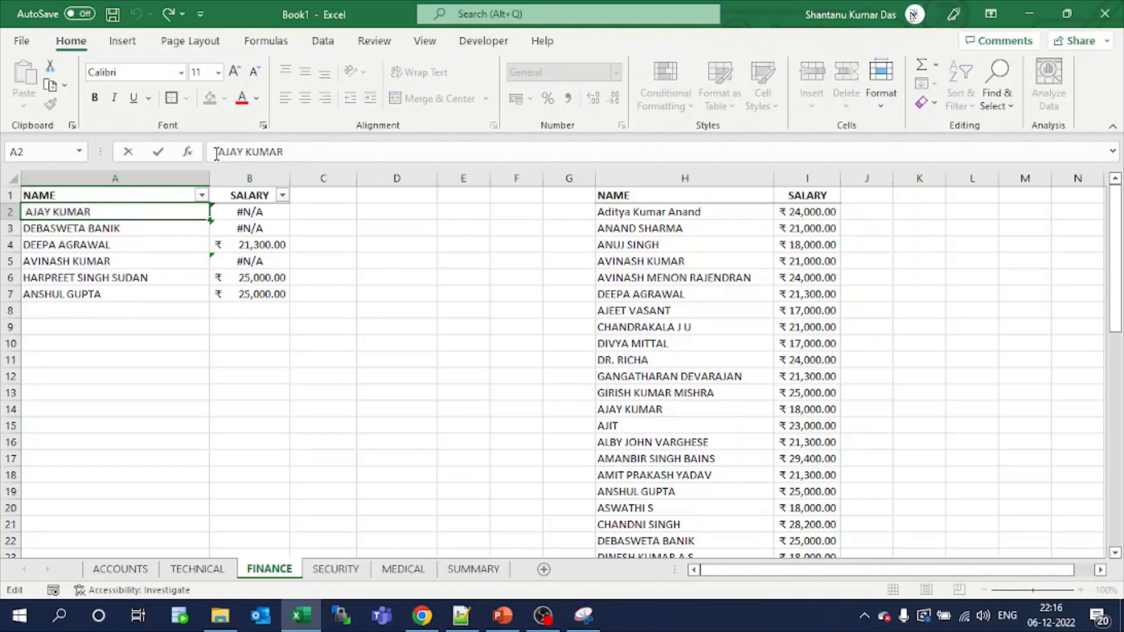
key("BackSpace")
key("Delete")
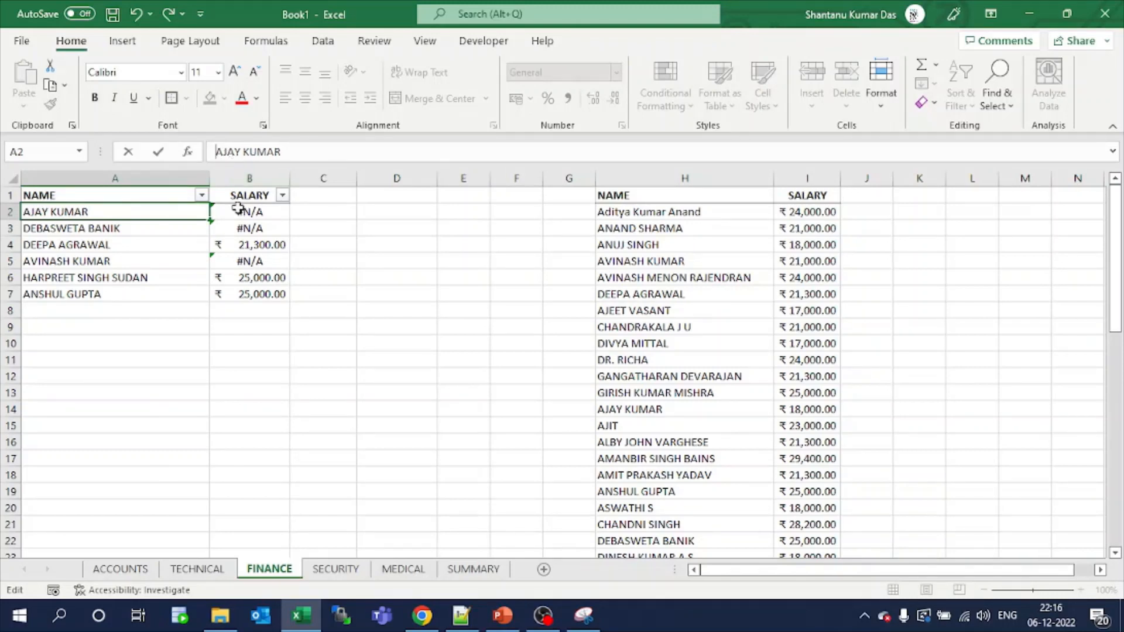
left_click(247, 244)
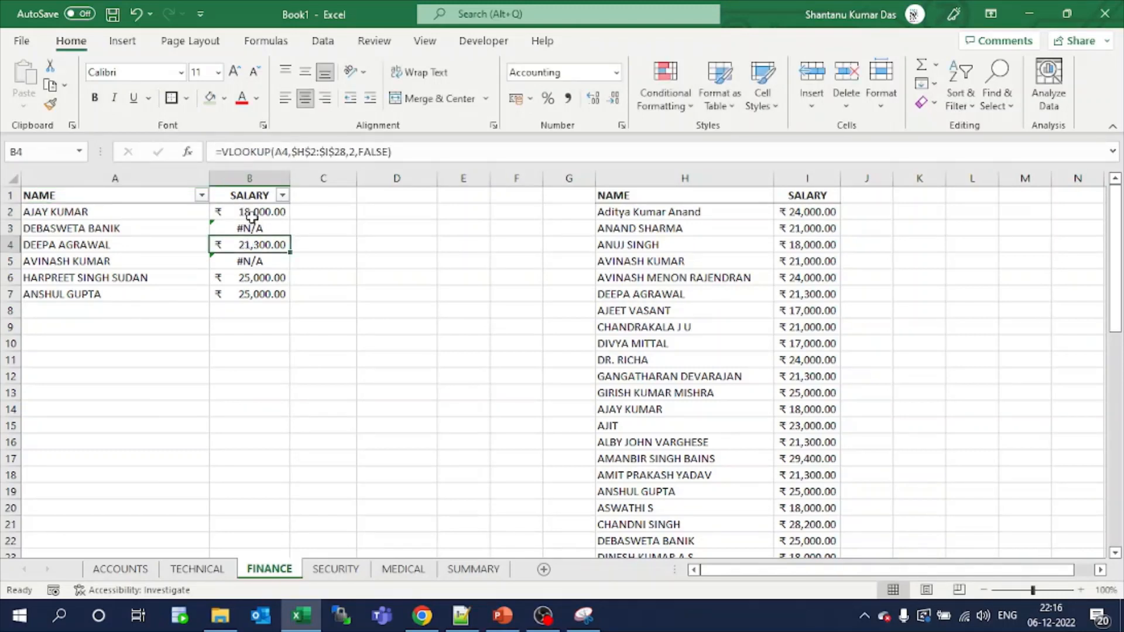
key("ctrl+z")
- Try deleting the trailing space after the name in A3 to test the lookup, and undo the edit
left_click(156, 227)
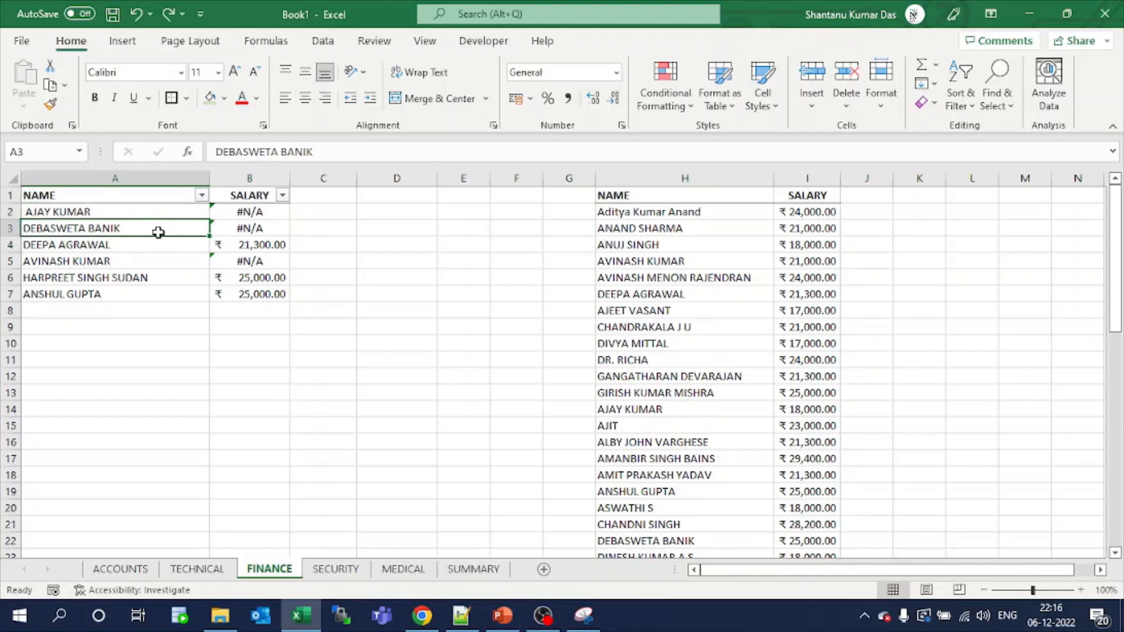
left_click(323, 153)
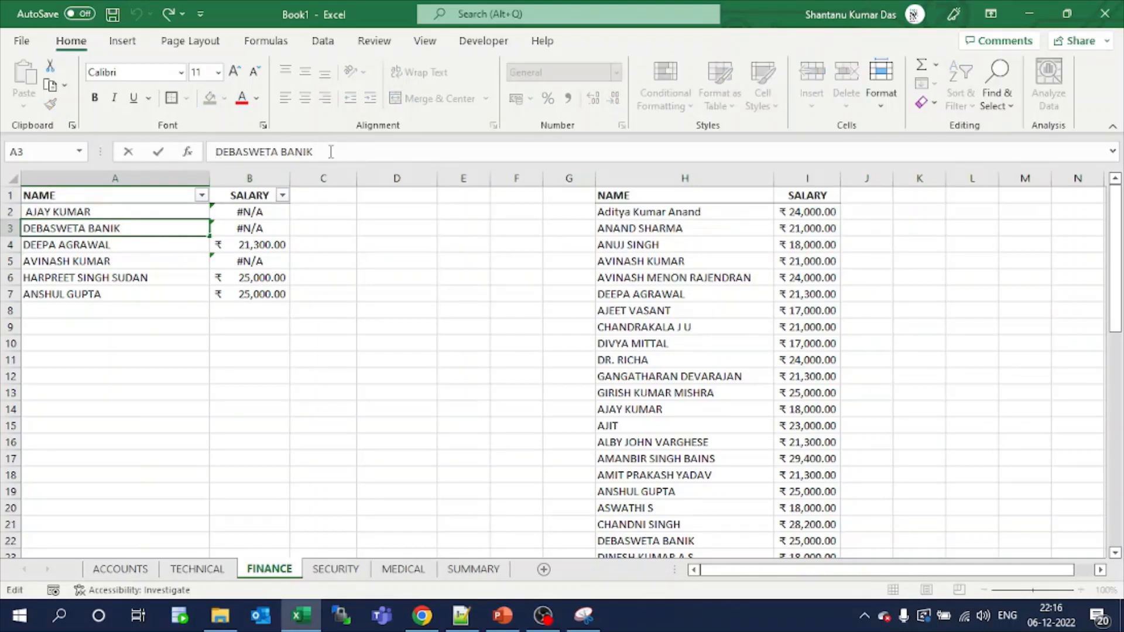
left_click(334, 256)
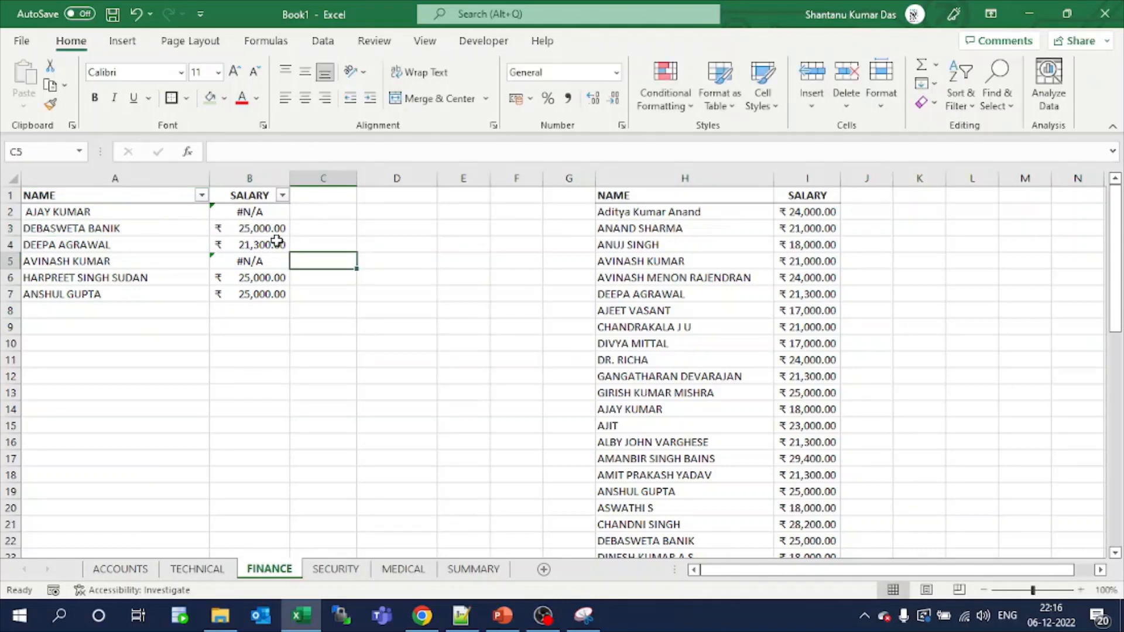
key("ctrl+z")
left_click(295, 294, "ctrl")
left_click(150, 253, "ctrl")
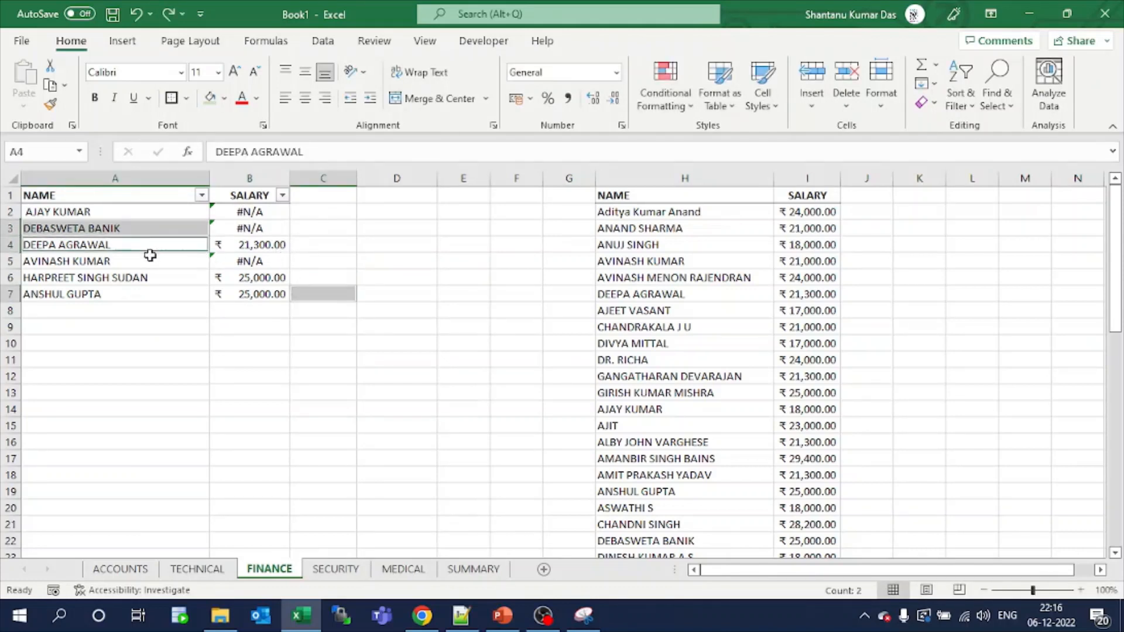
key("super")
key("super")
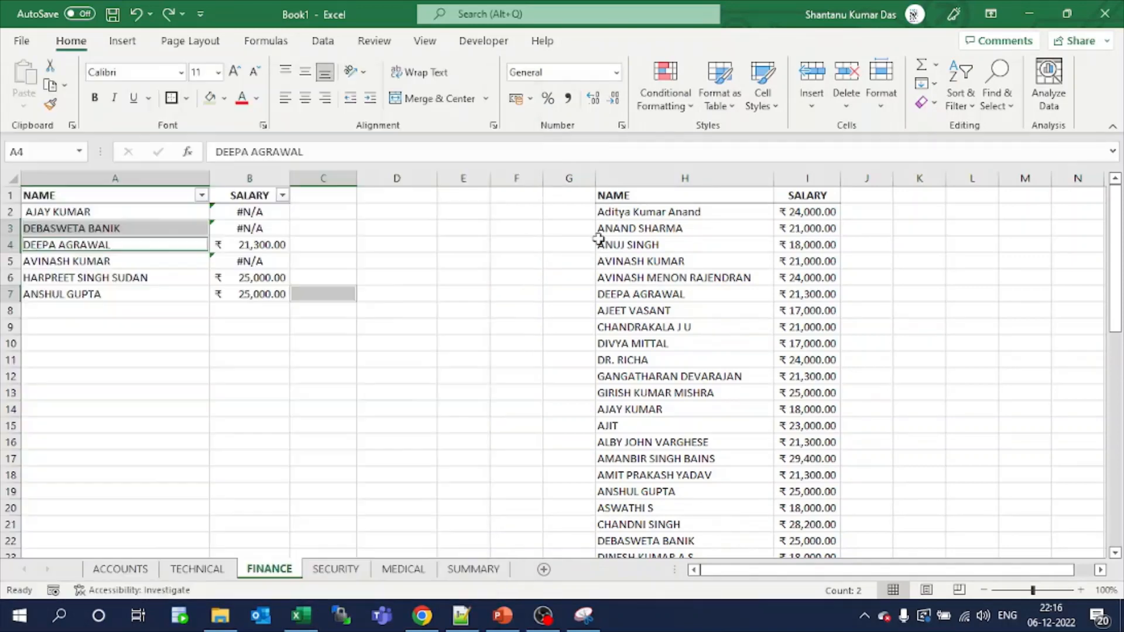
left_click(258, 228)
left_click(335, 243)
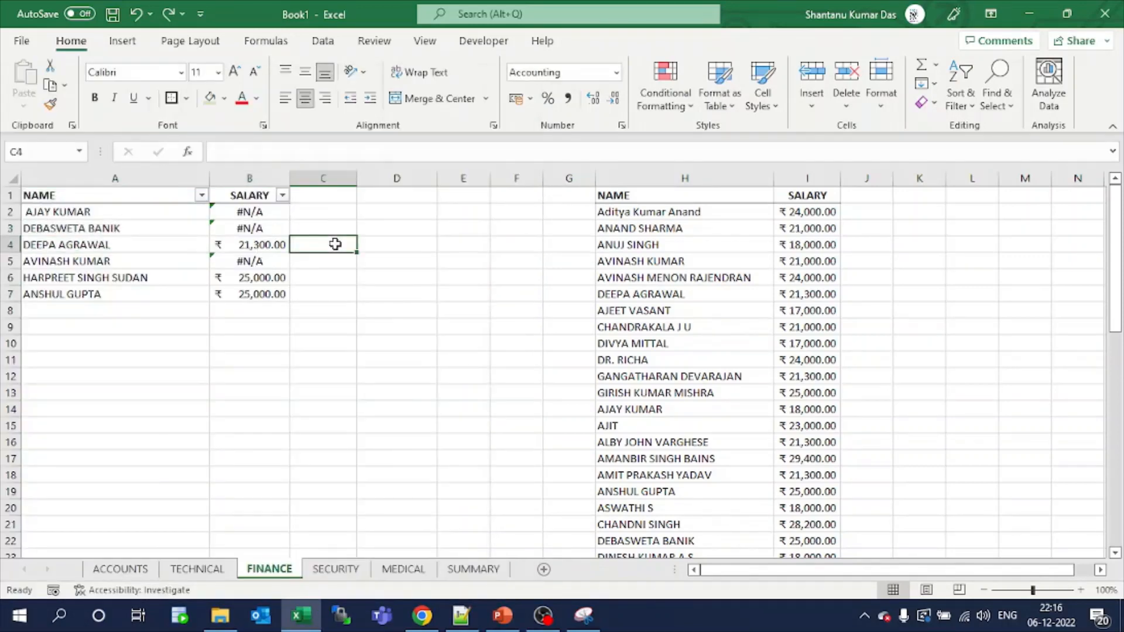
- Enter a TRIM formula in D2 that removes the extra spaces from the name in A2
left_click(380, 210)
type("=")
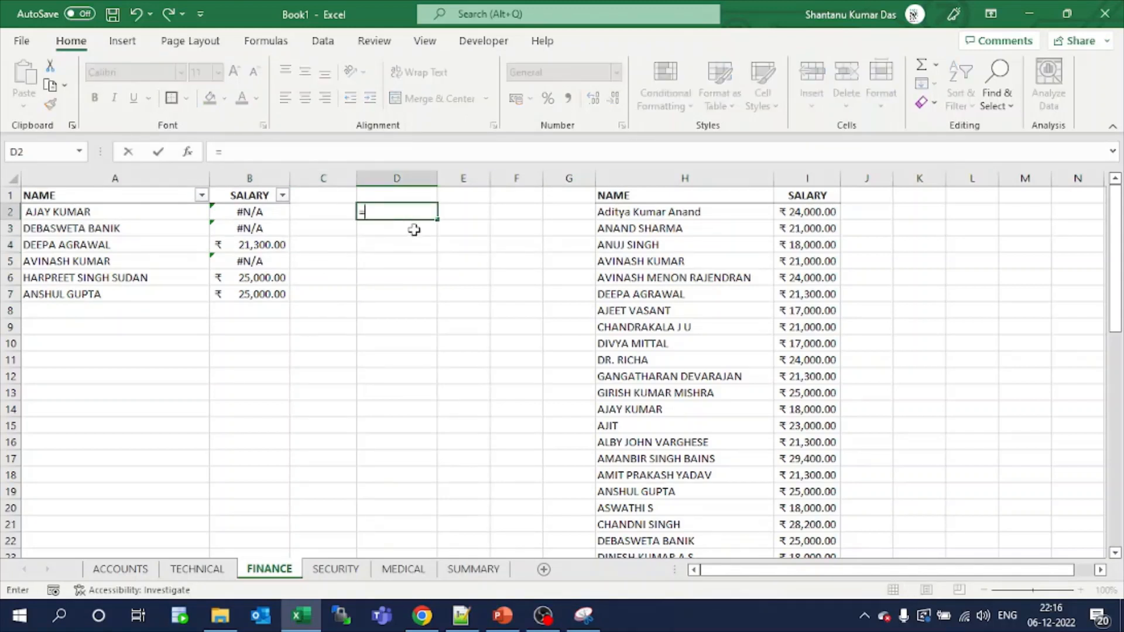
type("TRIM(")
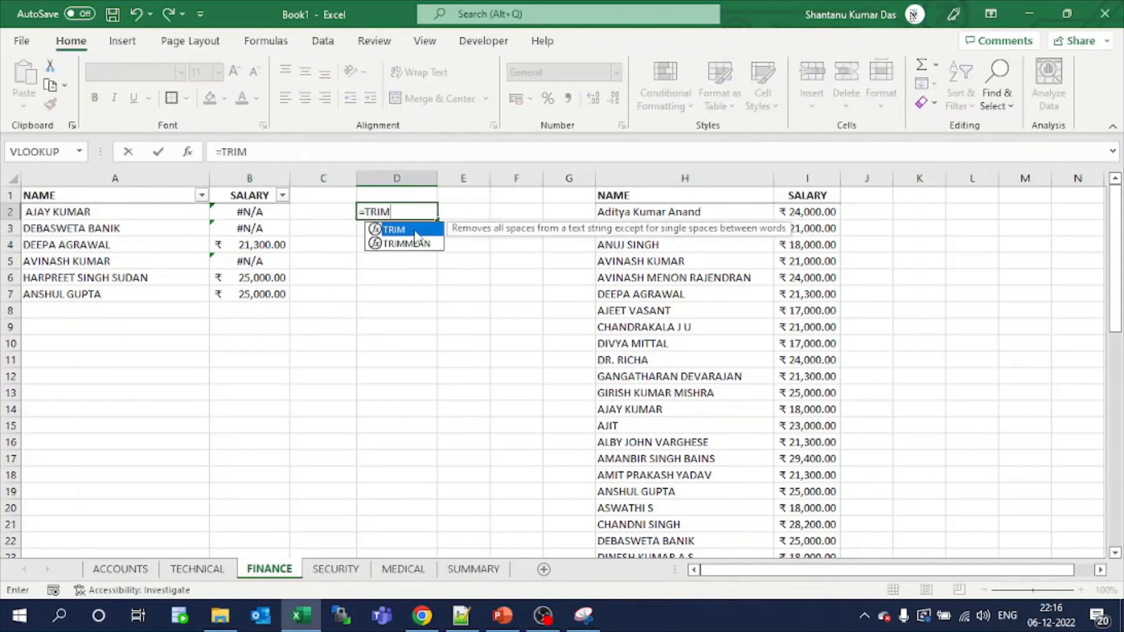
left_click(171, 215)
type(")")
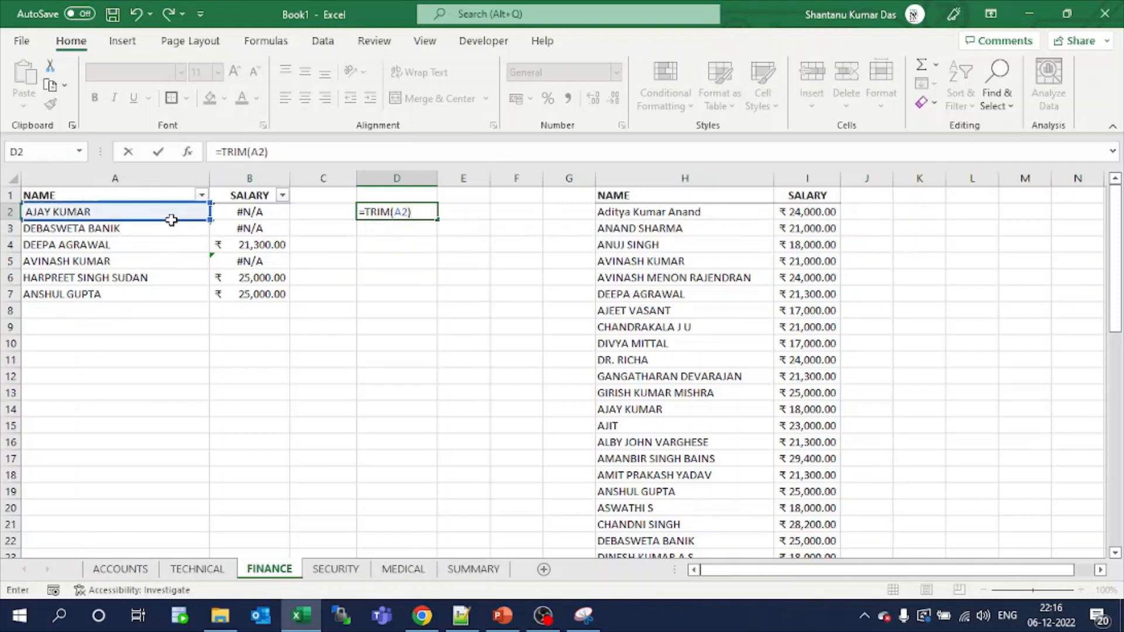
key("Return")
- Fill the D2 TRIM formula down to D7 and autofit the width of column D
left_click(397, 213)
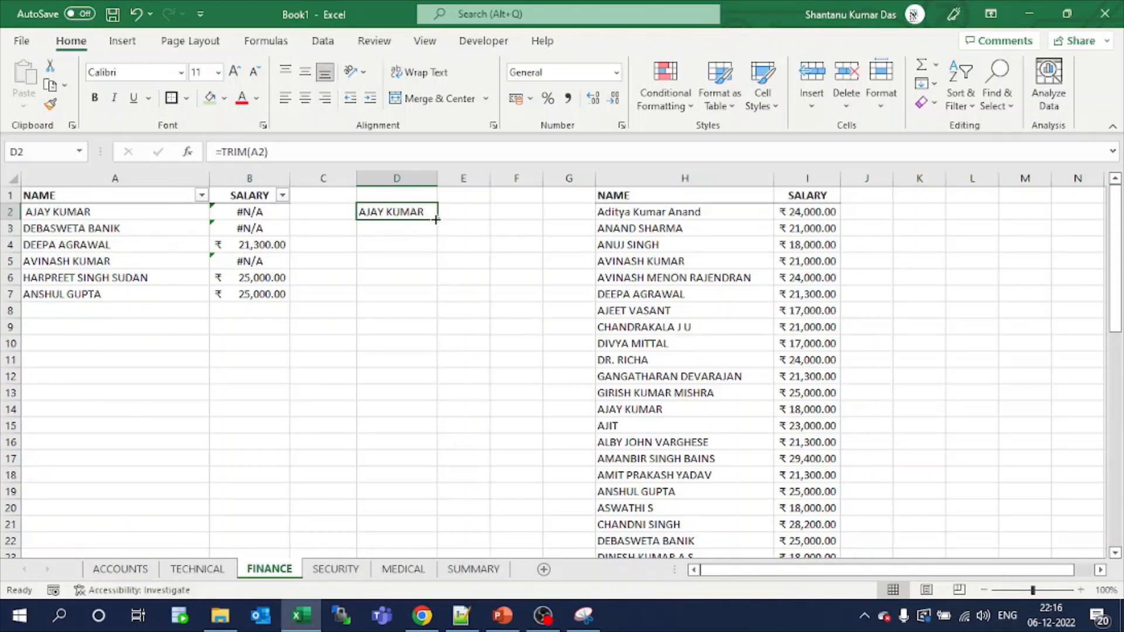
left_click_drag(436, 219, 437, 300)
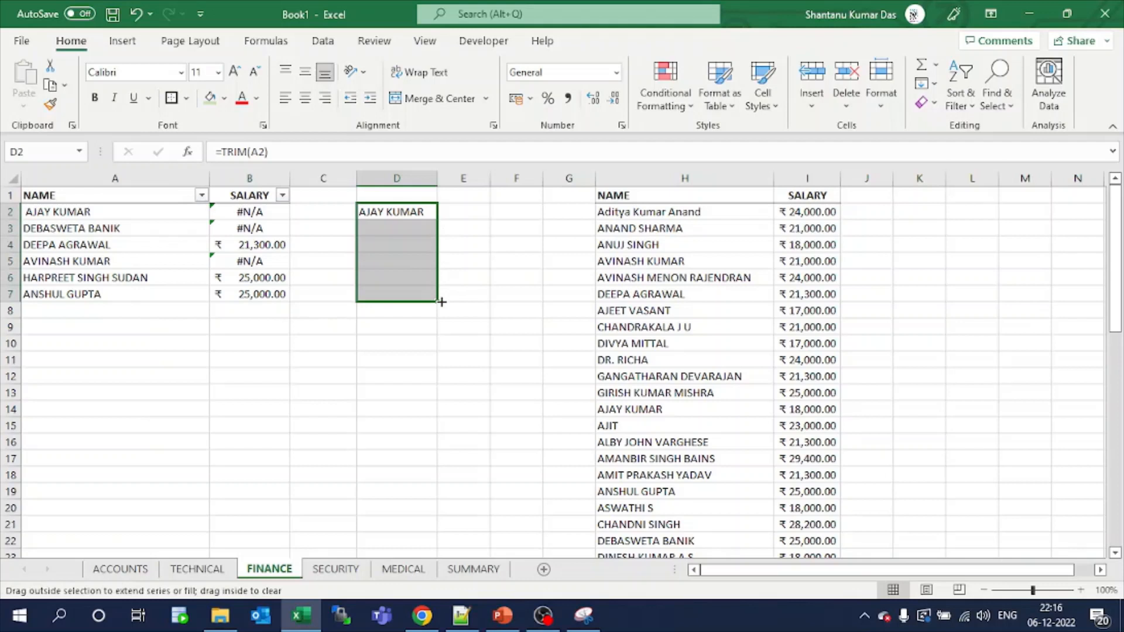
double_click(443, 186)
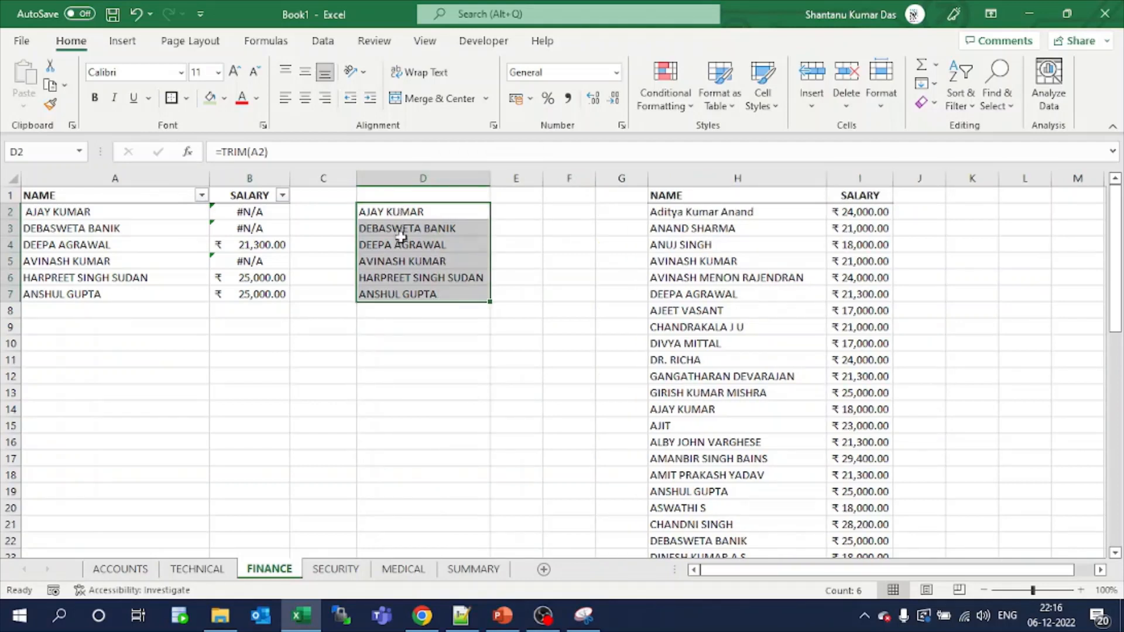
- Enter =VLOOKUP(D2,$H$2:$I$28,2,FALSE) in E2 to look up the salary for the trimmed name
left_click(506, 214)
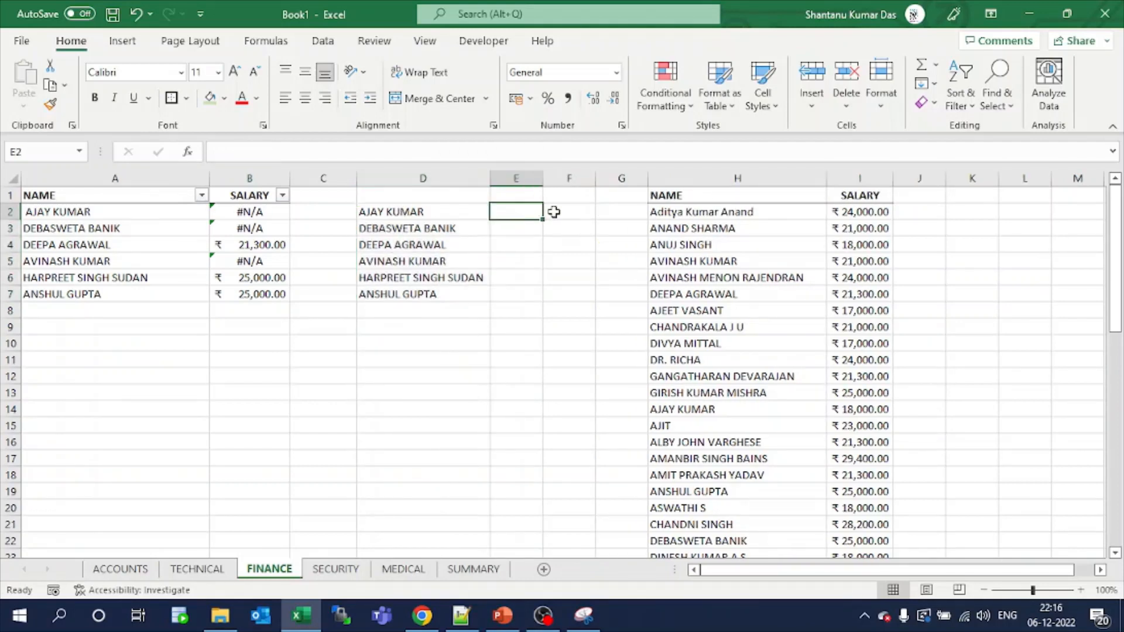
type("=VLOOKUP")
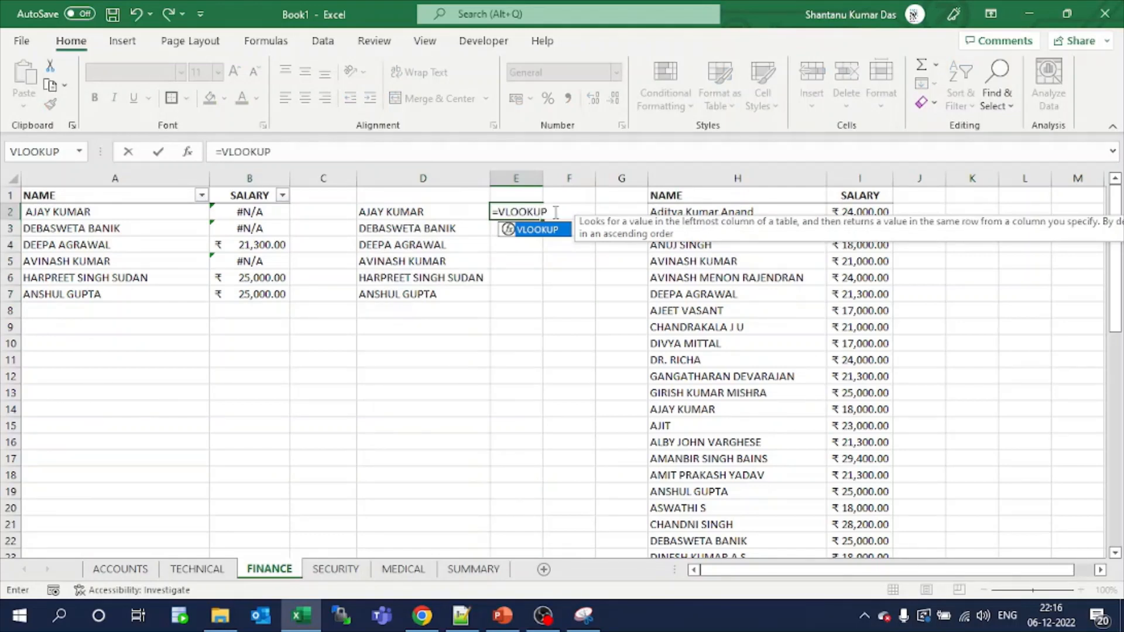
type("(")
left_click(448, 213)
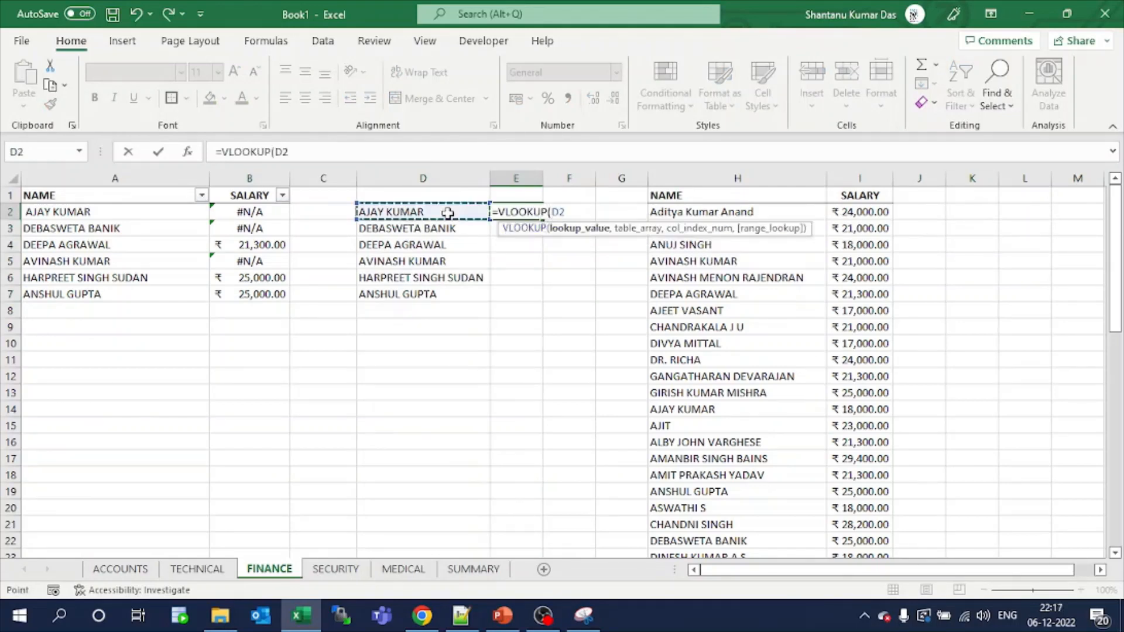
type(",")
left_click_drag(709, 216, 854, 228)
key("F4")
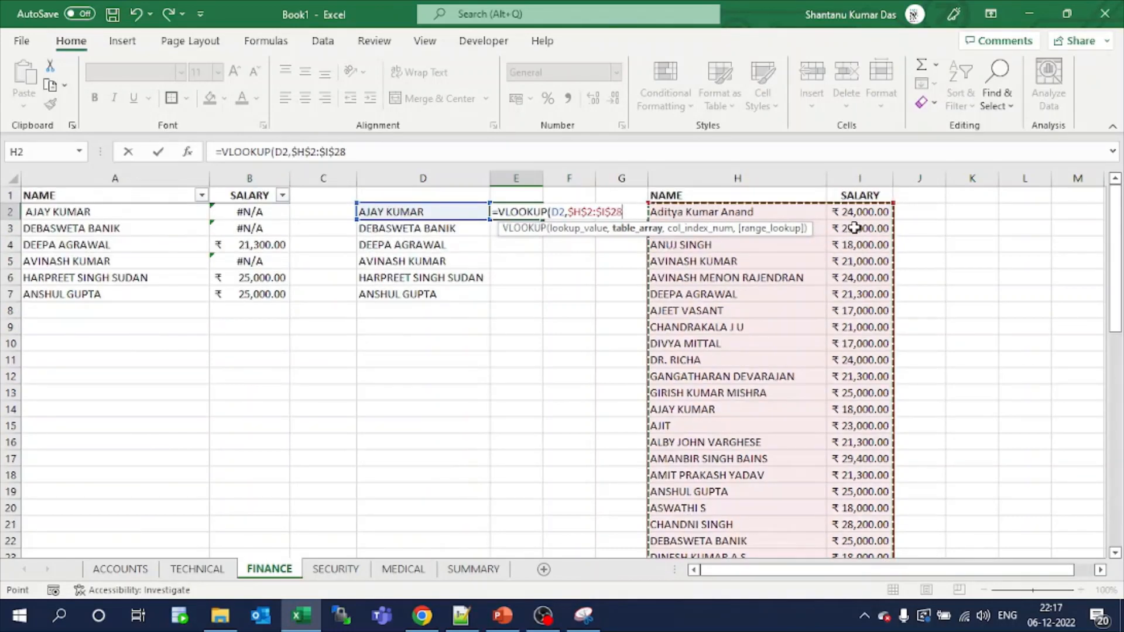
type(",2")
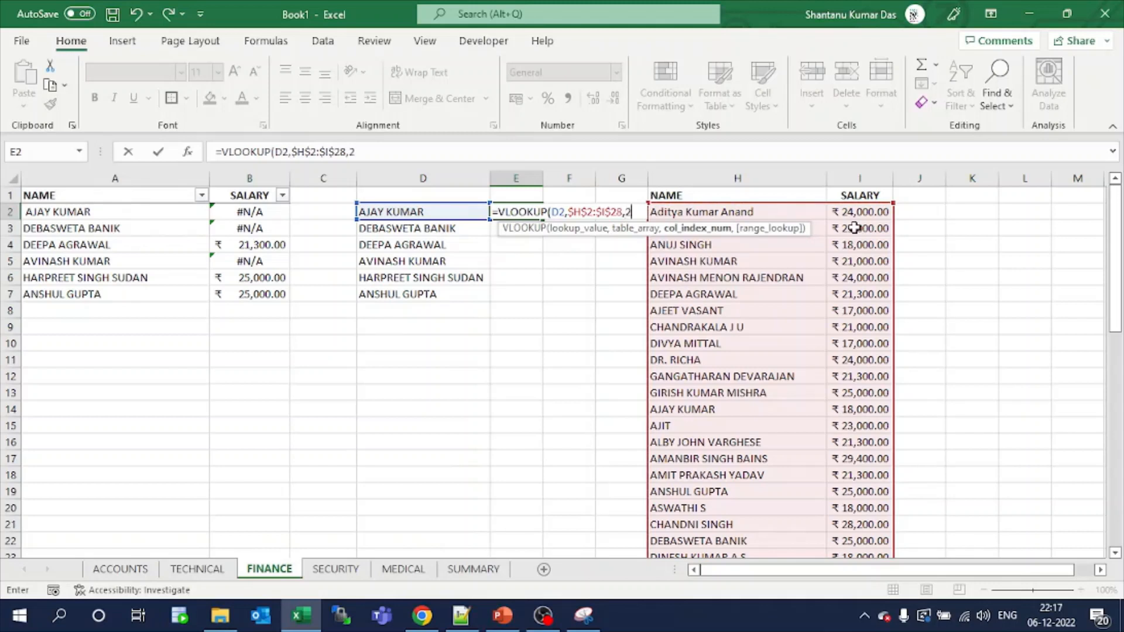
type(",")
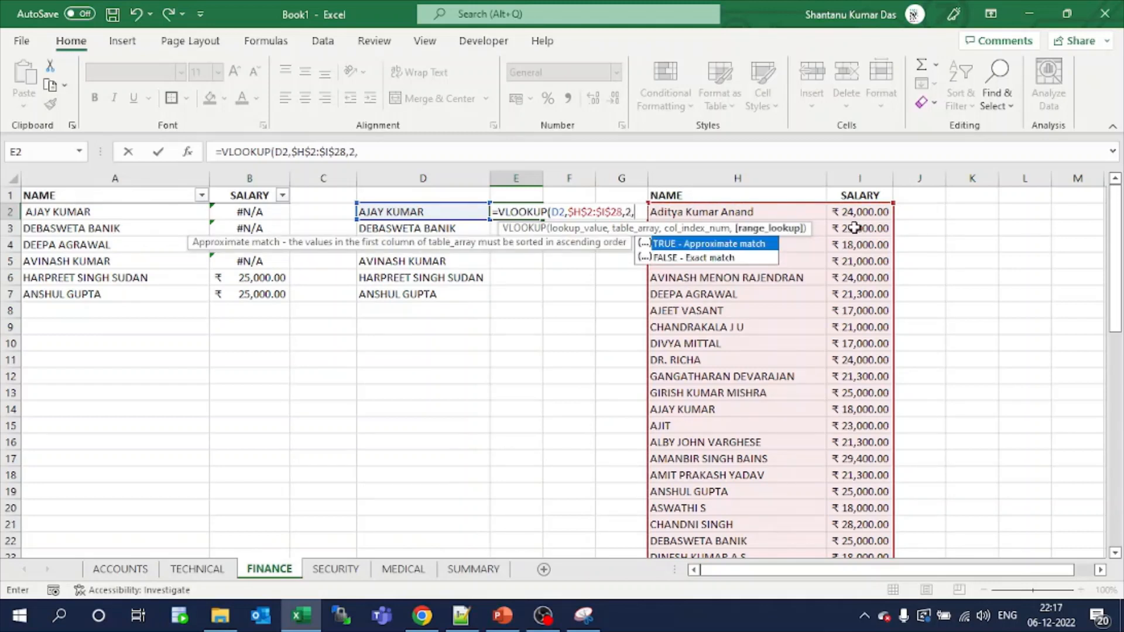
type("FALSE")
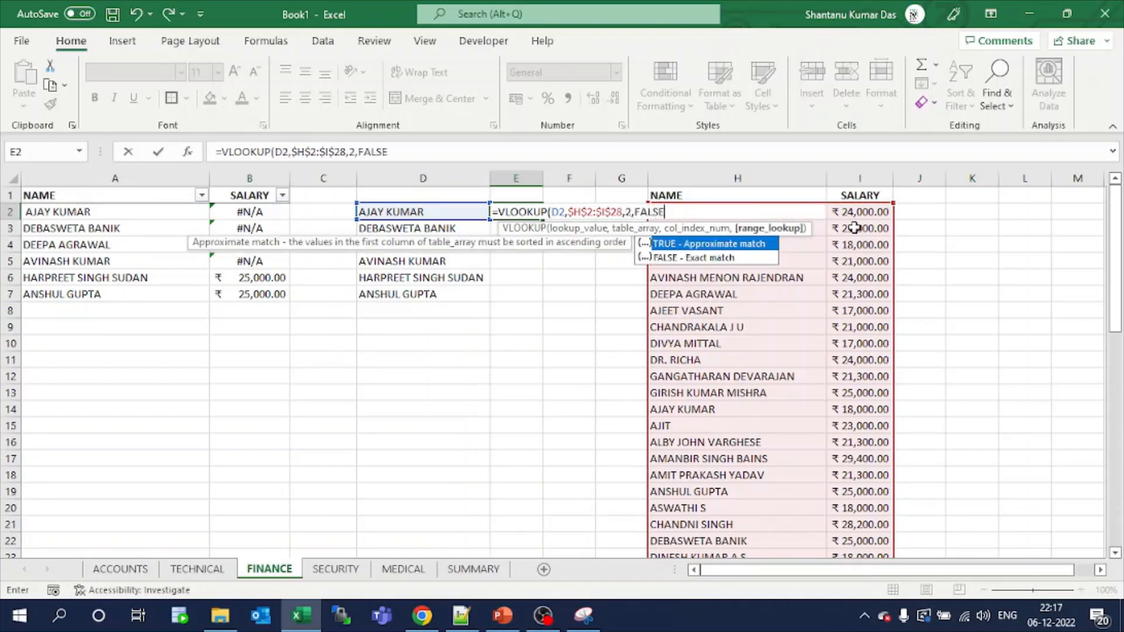
type(")")
key("Return")
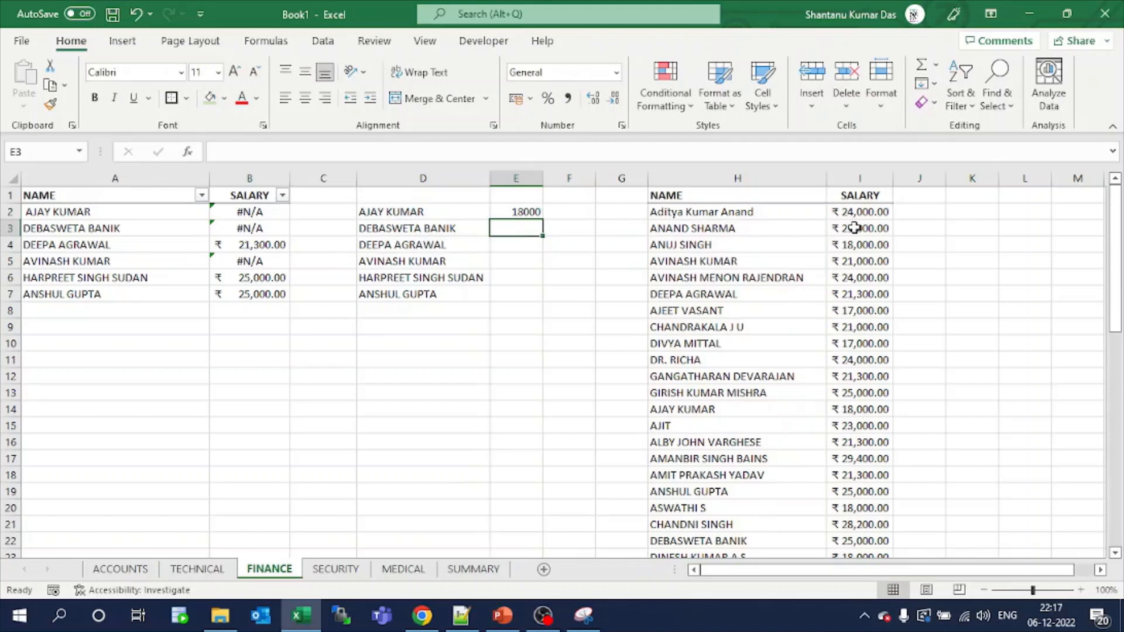
- Fill the E2 VLOOKUP down to E7 and widen column E
left_click(510, 209)
left_click_drag(543, 220, 549, 297)
left_click_drag(543, 178, 583, 178)
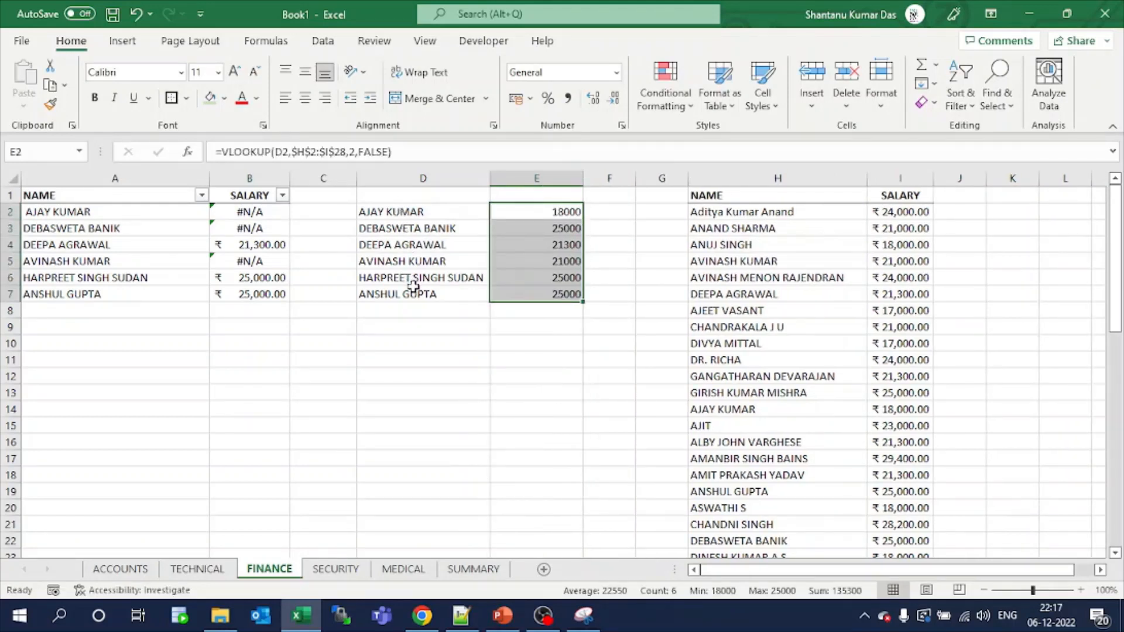
- Wrap the A2 lookup value in the B2 VLOOKUP in TRIM, and fill the formula down to B7
left_click(244, 210)
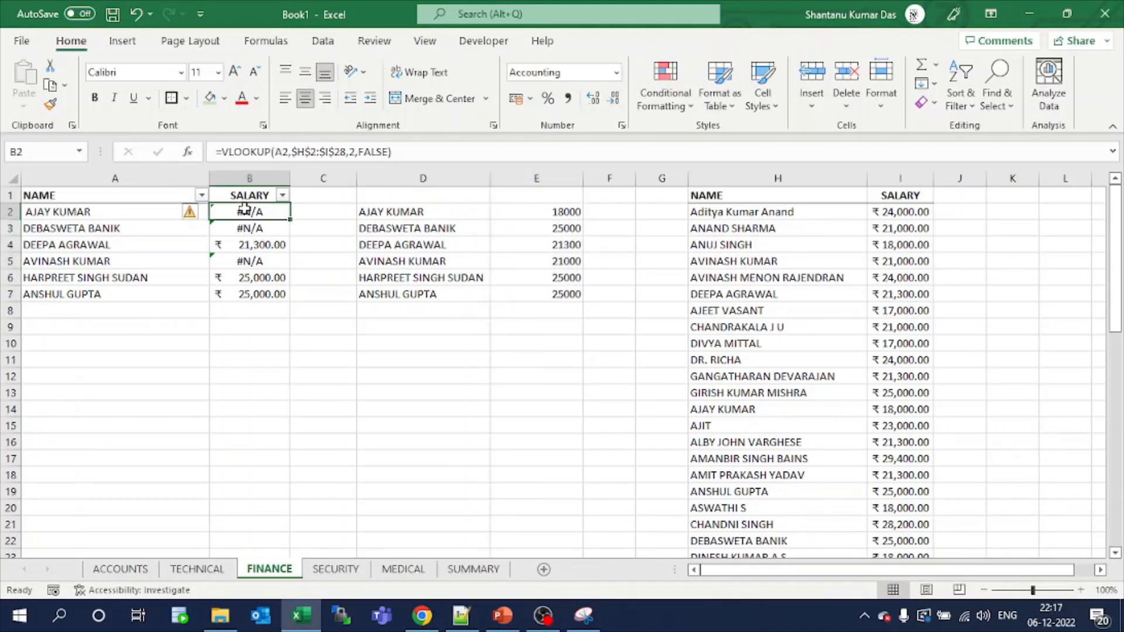
left_click(275, 151)
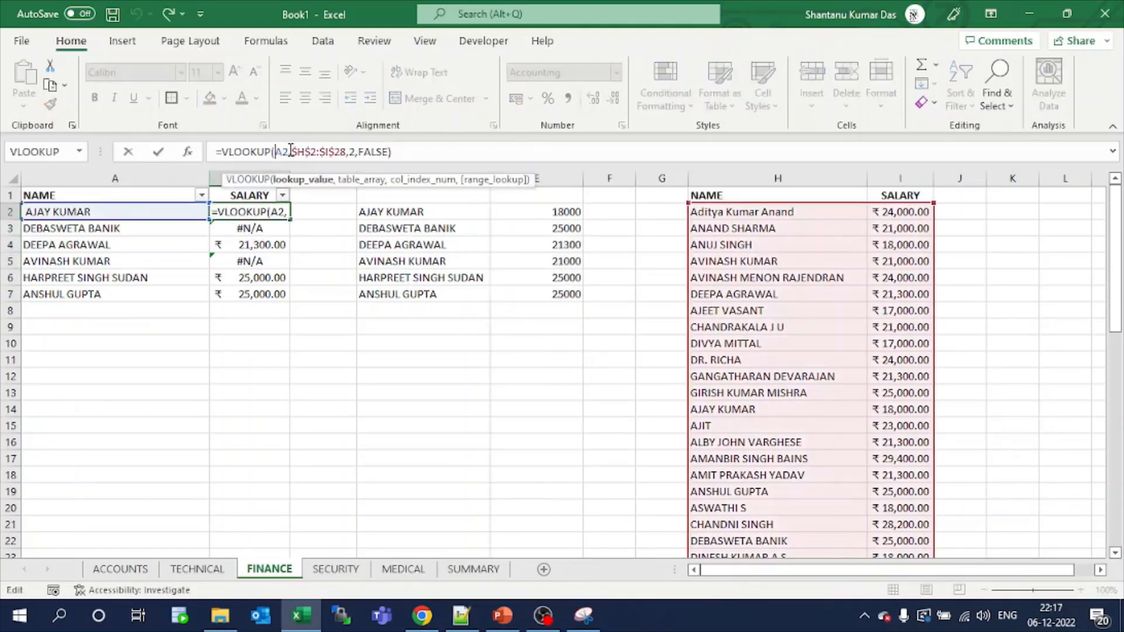
type("TRIM(")
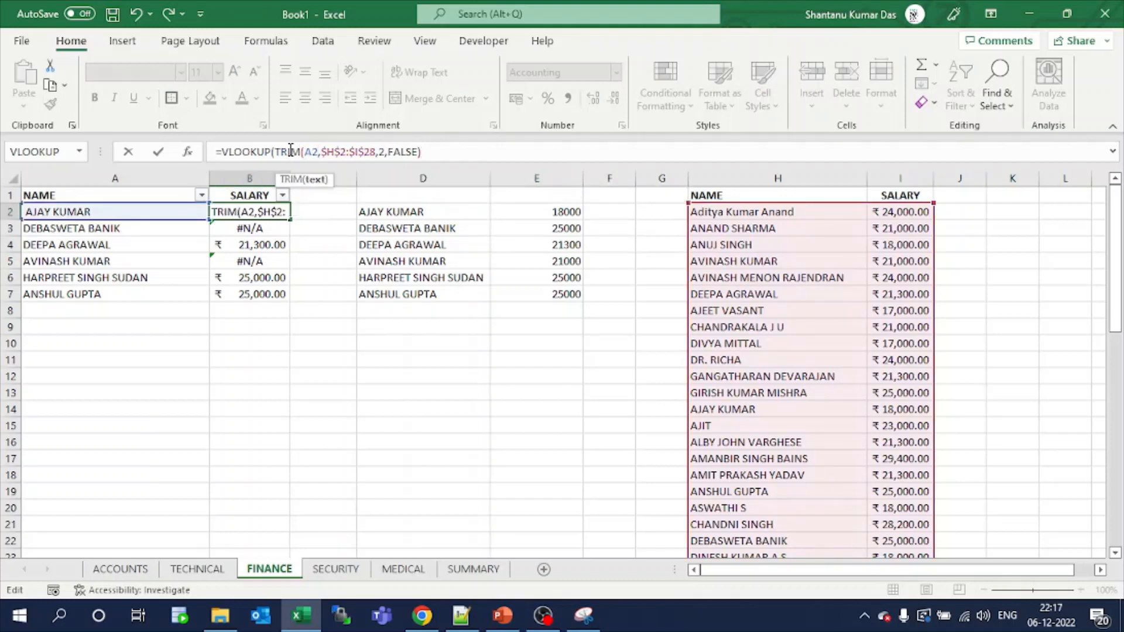
type(")")
key("Return")
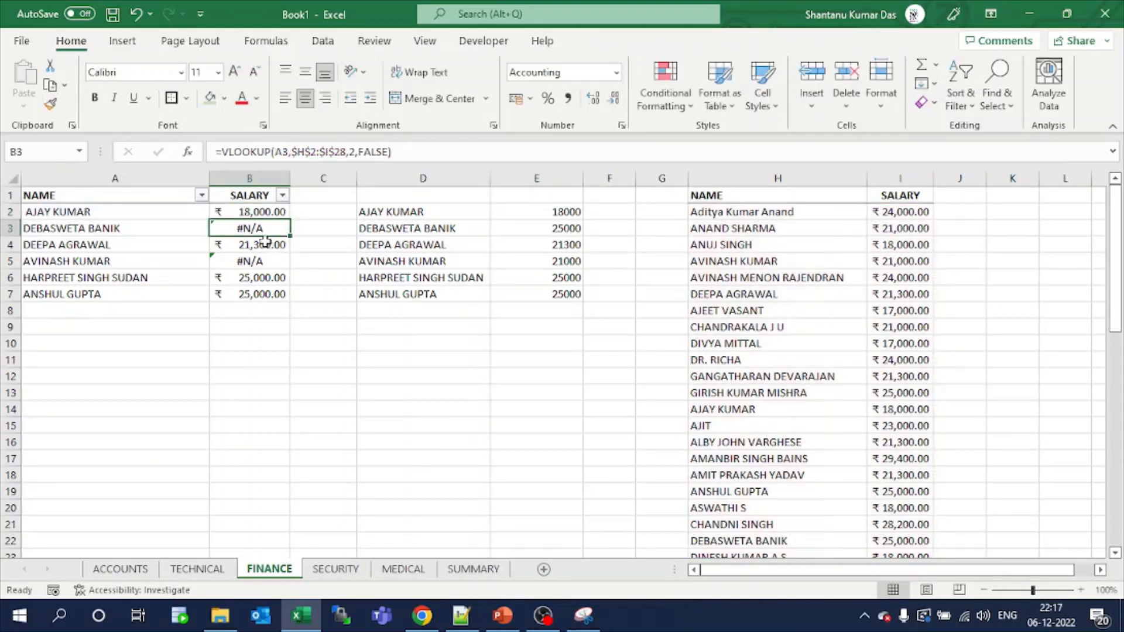
left_click(260, 212)
double_click(292, 221)
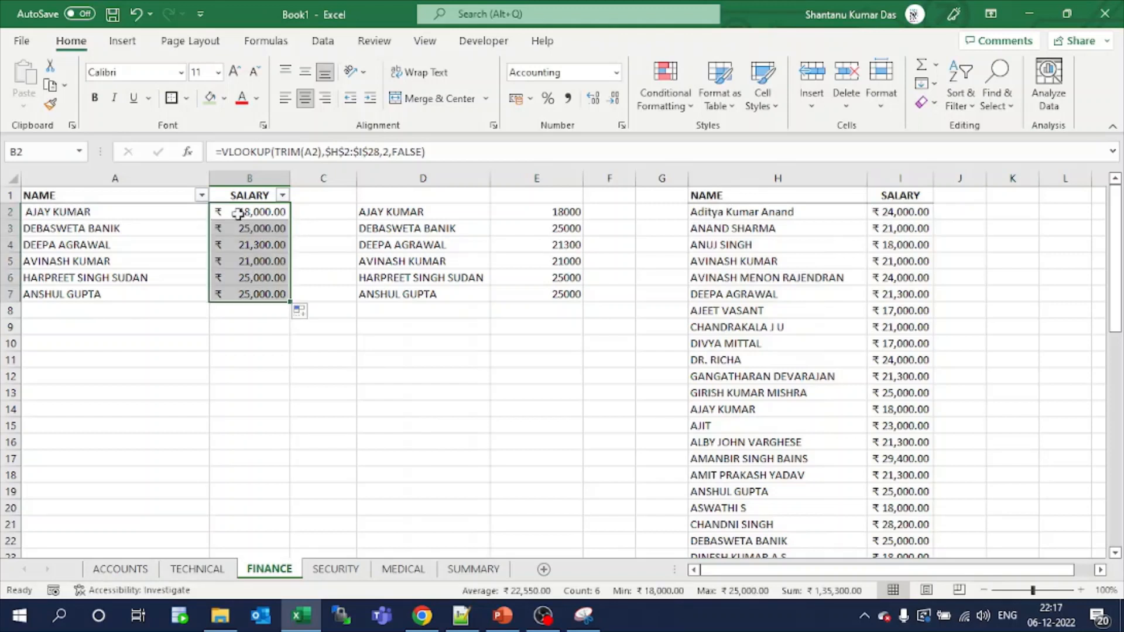
- Check the filled-down VLOOKUP and TRIM formula in B3
left_click(397, 444)
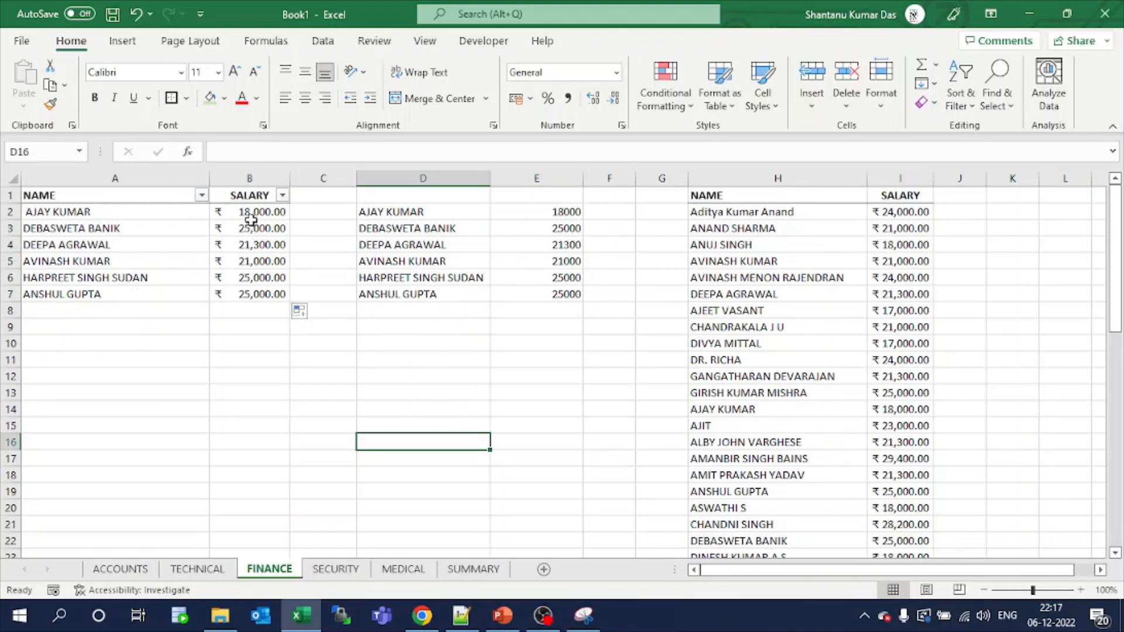
left_click_drag(250, 226, 250, 212)
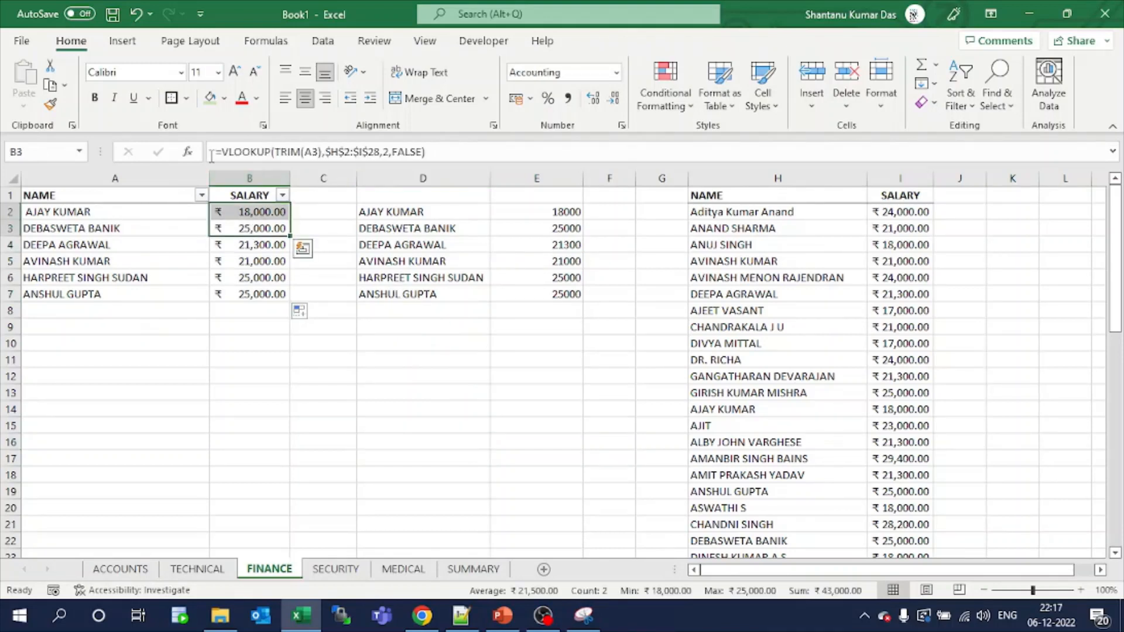
left_click(360, 335)
left_click(241, 226)
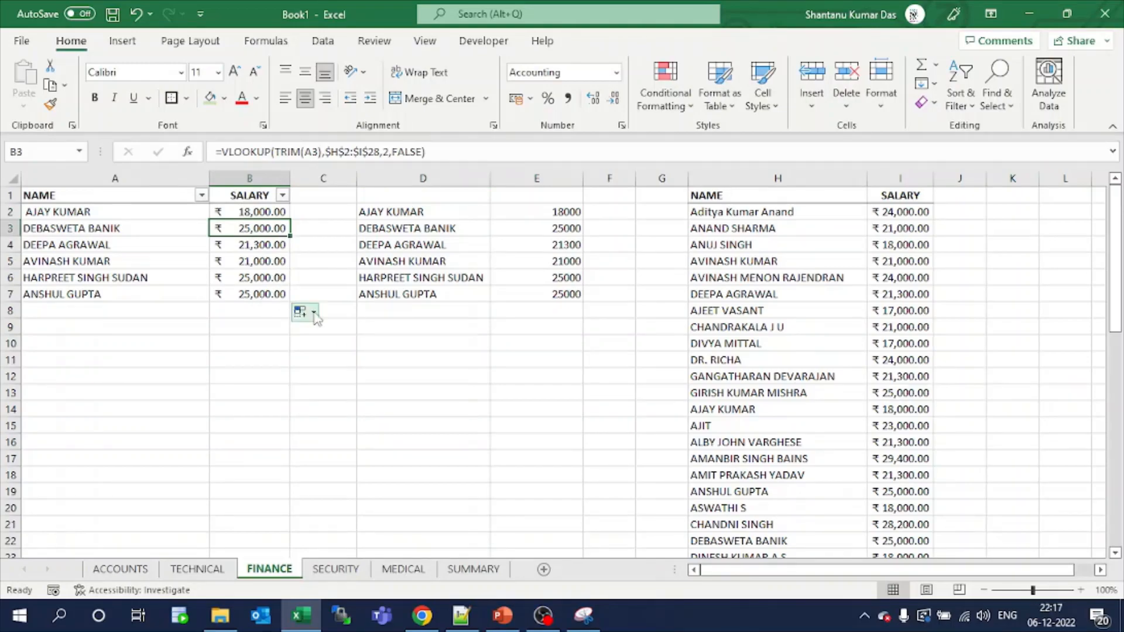